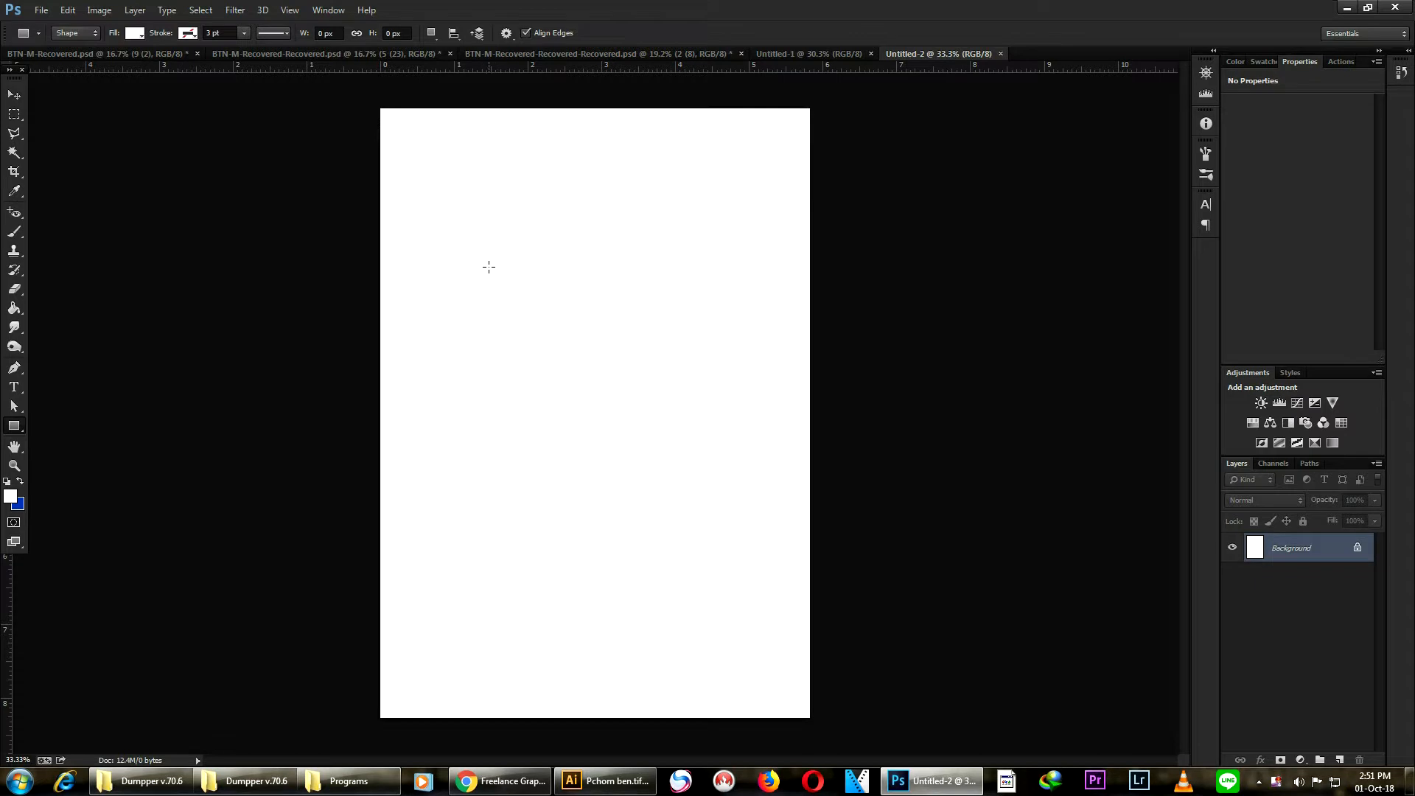
- Draw a rectangle shape about 613 by 1162 px in the upper middle of the page and give it a red fill
left_click_drag(500, 268, 651, 552)
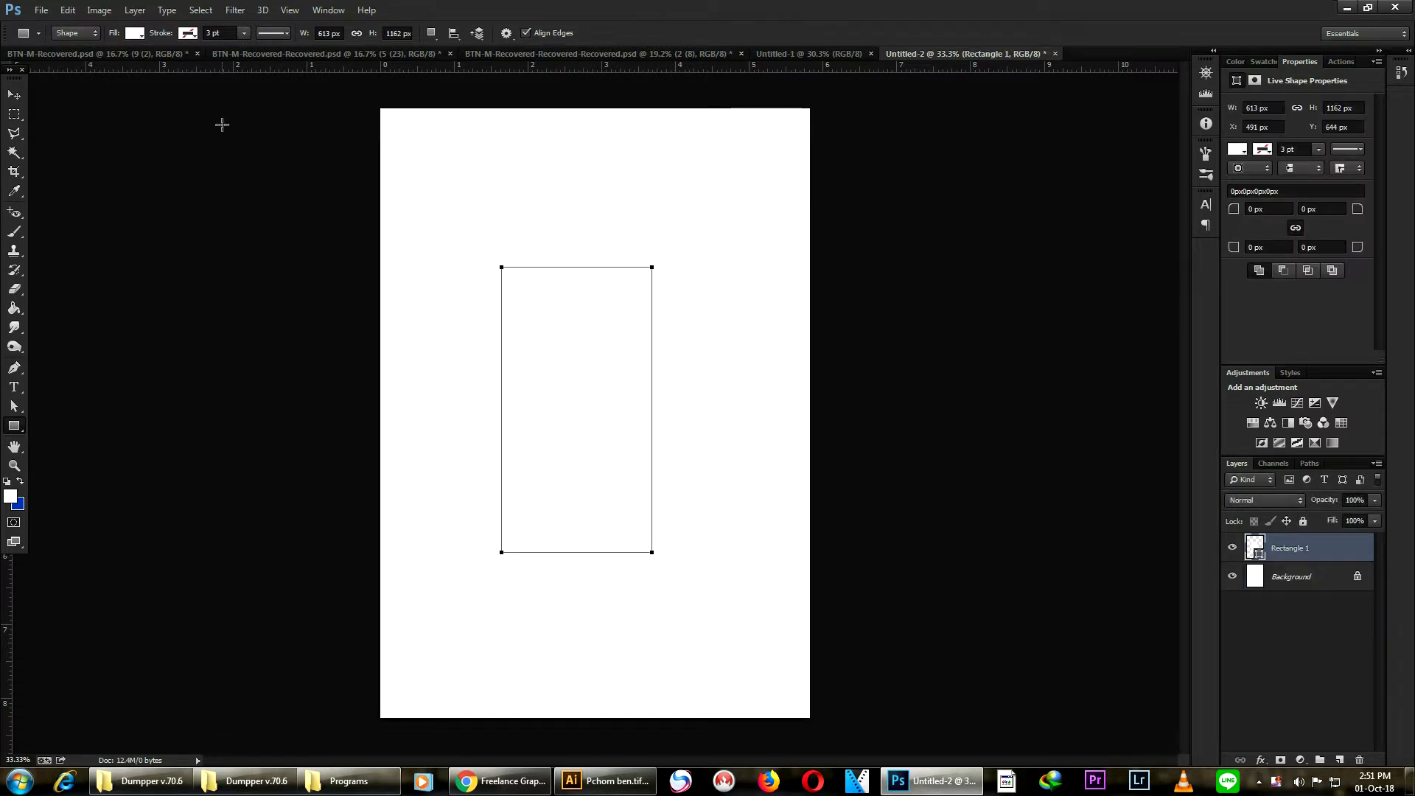
left_click(135, 33)
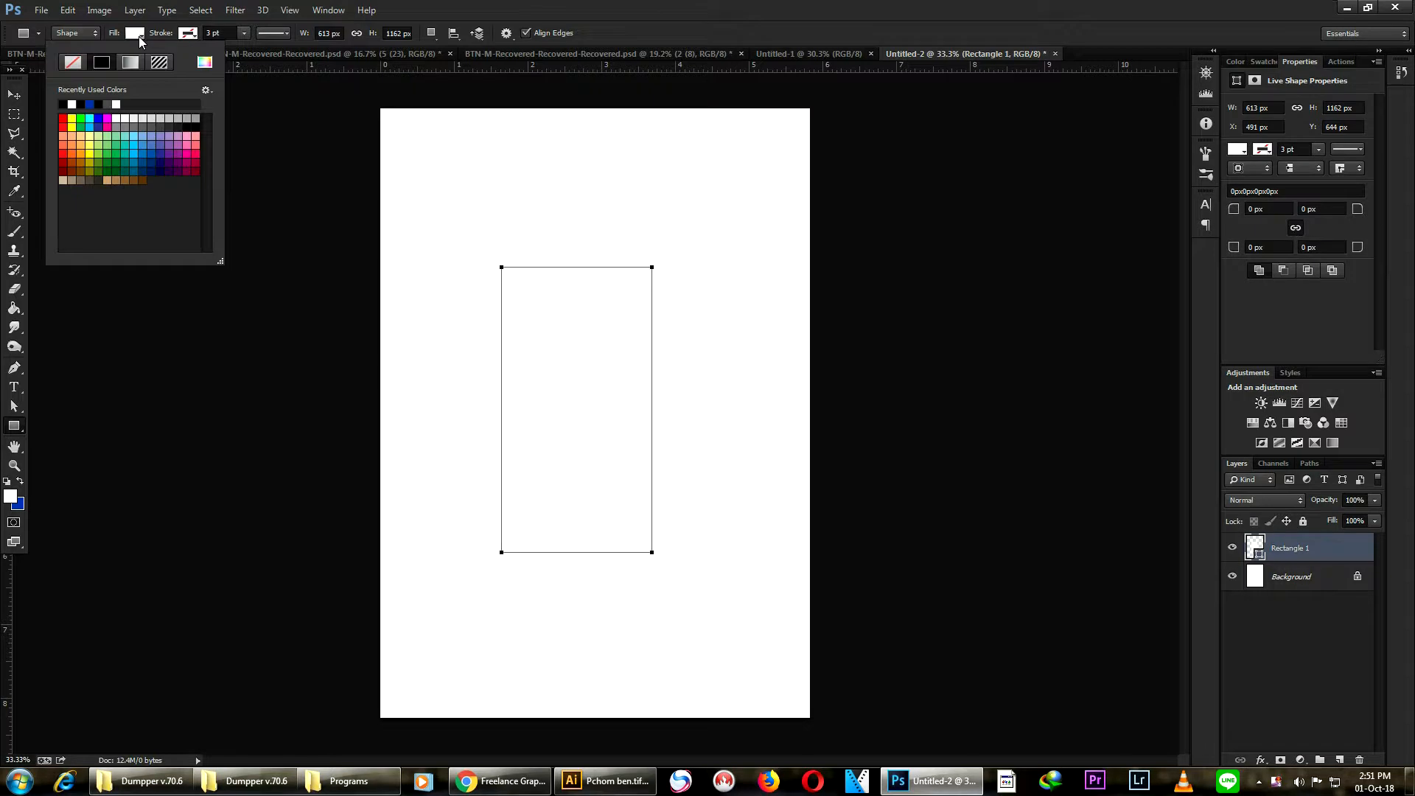
left_click(104, 127)
left_click(66, 126)
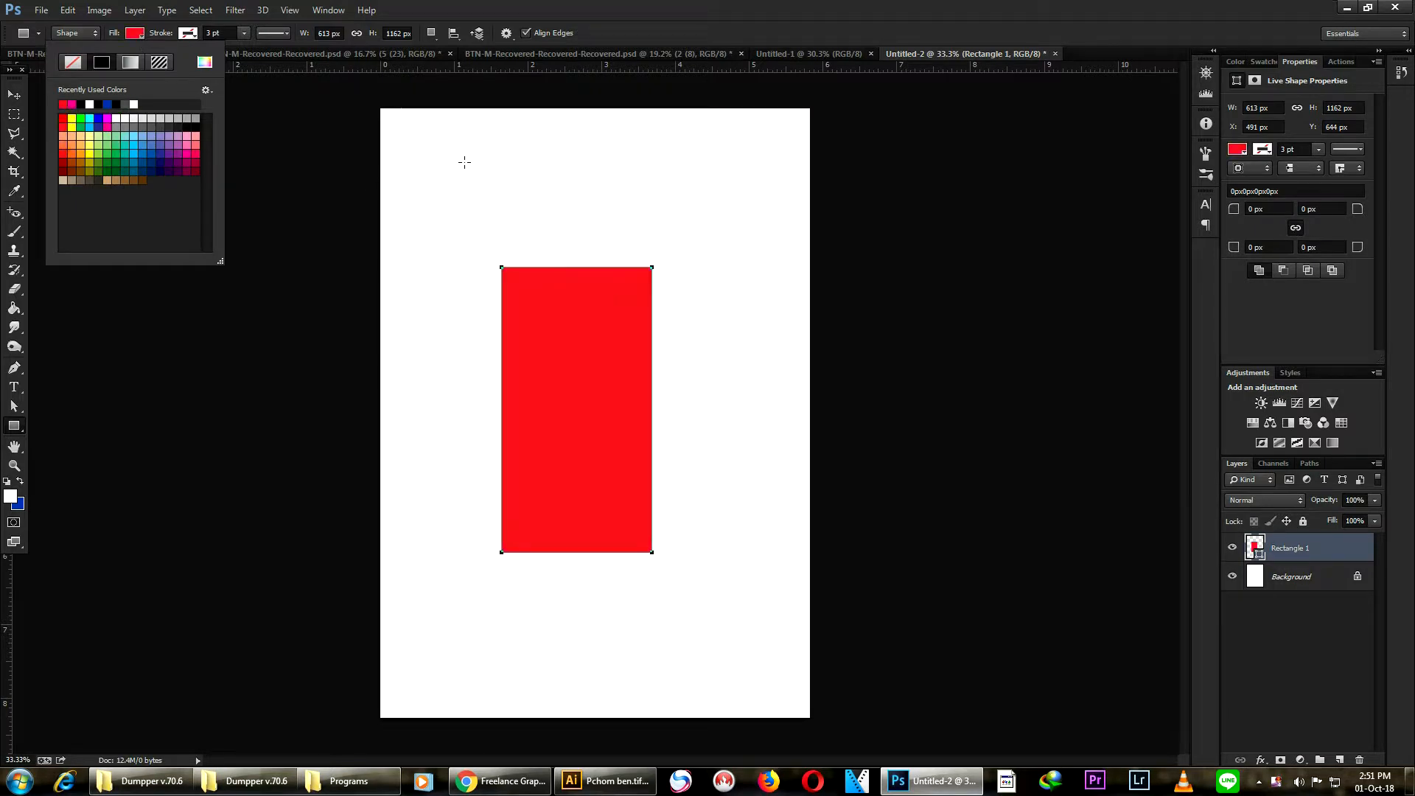
- Move the red rectangle slightly upward with the Move tool
left_click(618, 175)
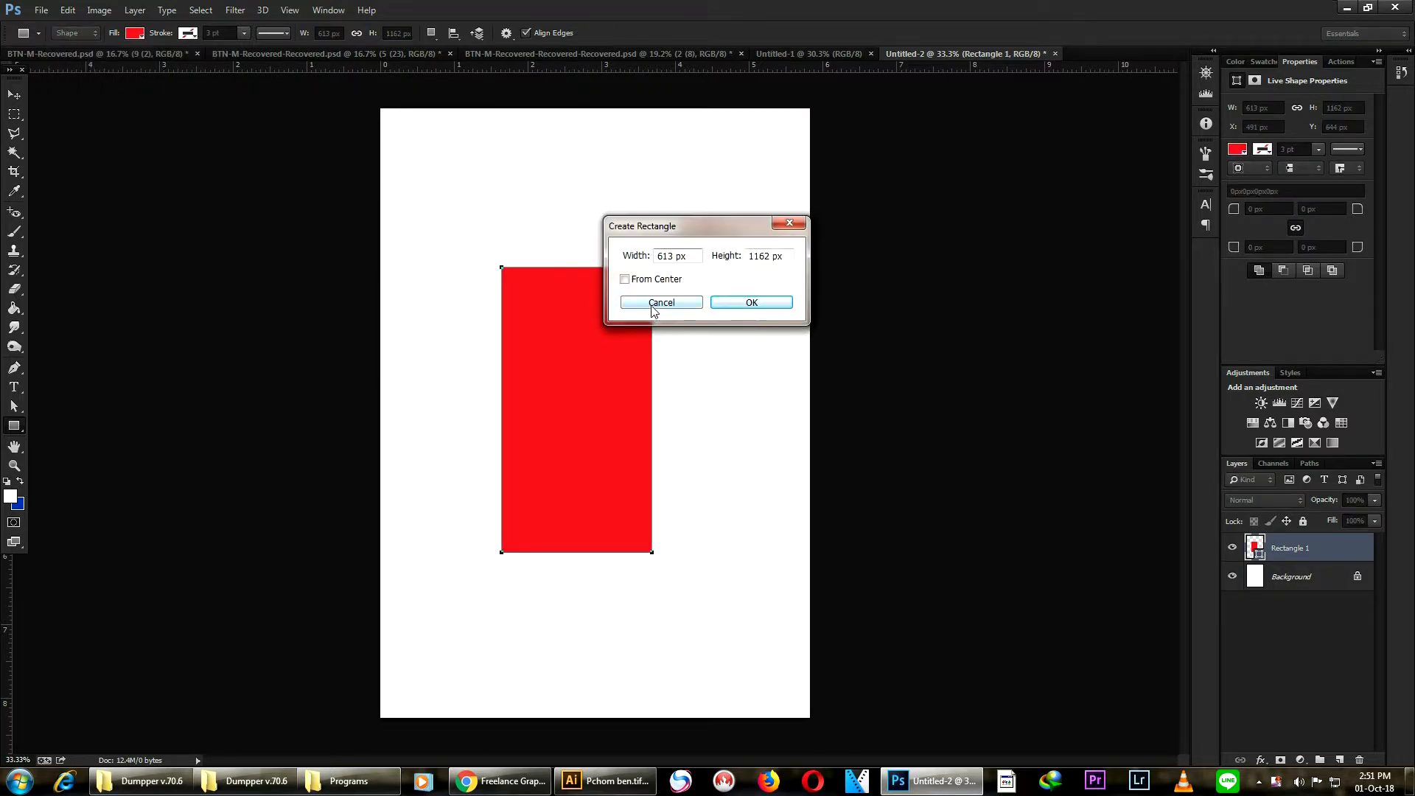
left_click(653, 303)
left_click(14, 94)
left_click_drag(619, 404, 622, 381)
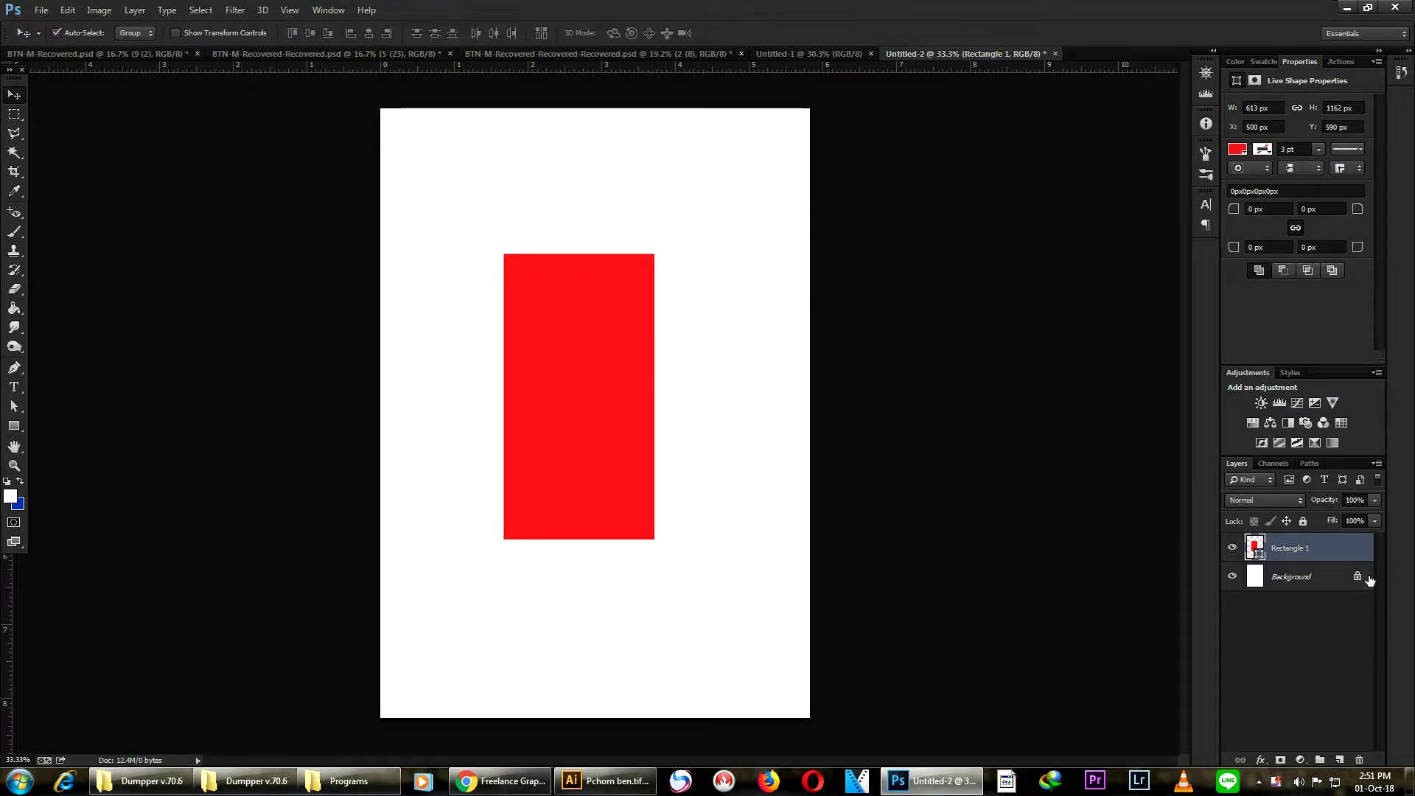
- Duplicate the rectangle layer and move the copy to sit just right of the original
left_click_drag(1303, 551, 1339, 759)
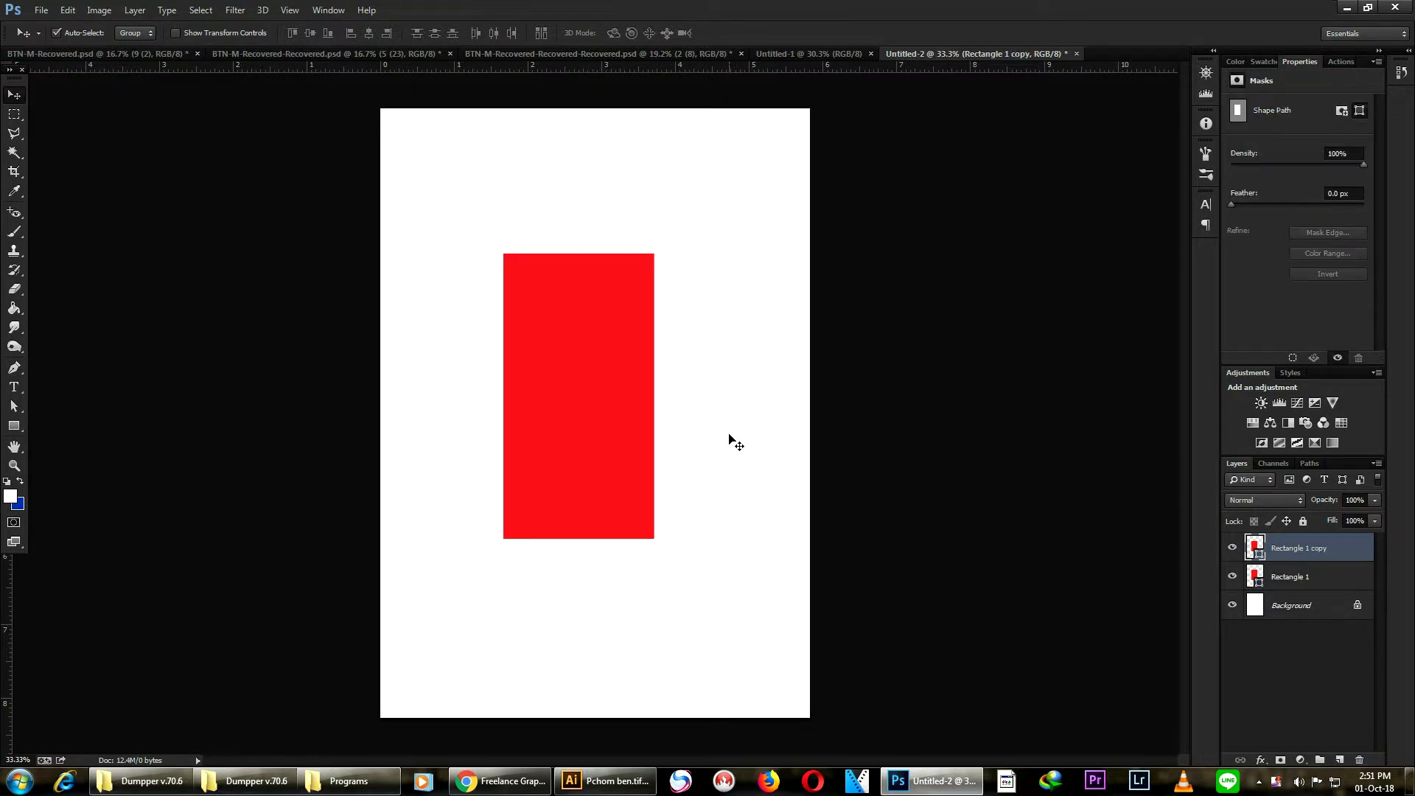
left_click_drag(567, 403, 722, 418)
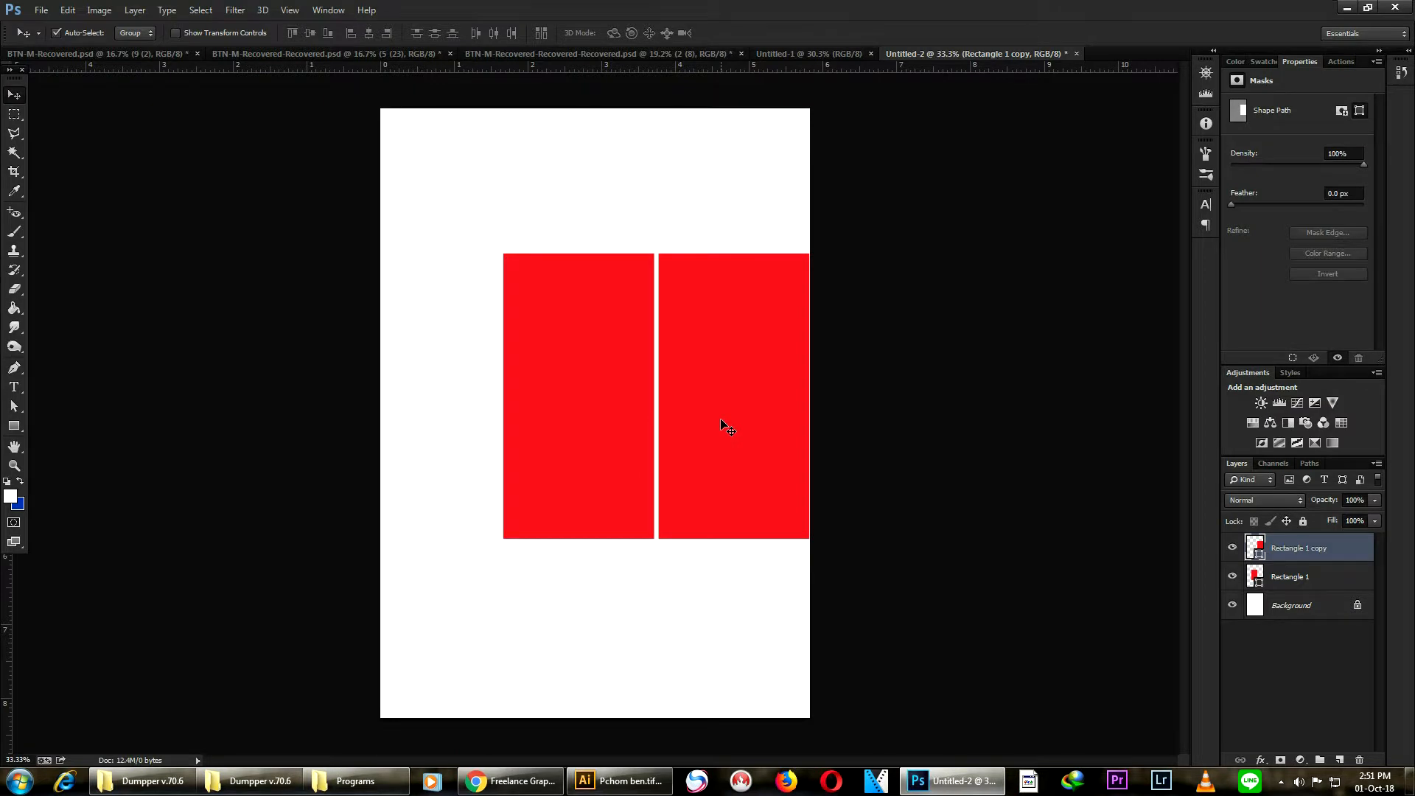
- Shorten the copied rectangle by scaling its bottom edge upward with Free Transform, twice
key("ctrl+t")
left_click_drag(733, 538, 730, 506)
key("Return")
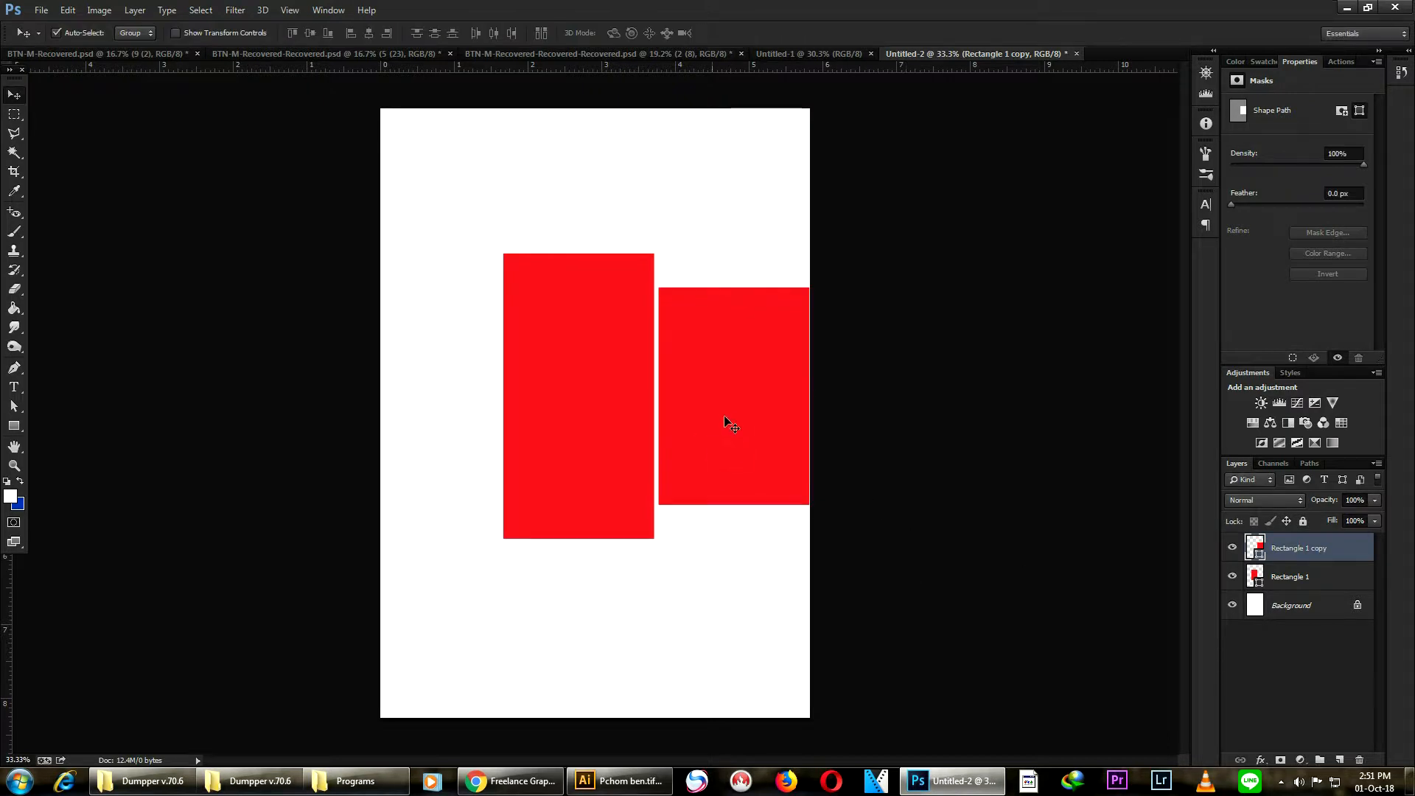
key("ctrl+t")
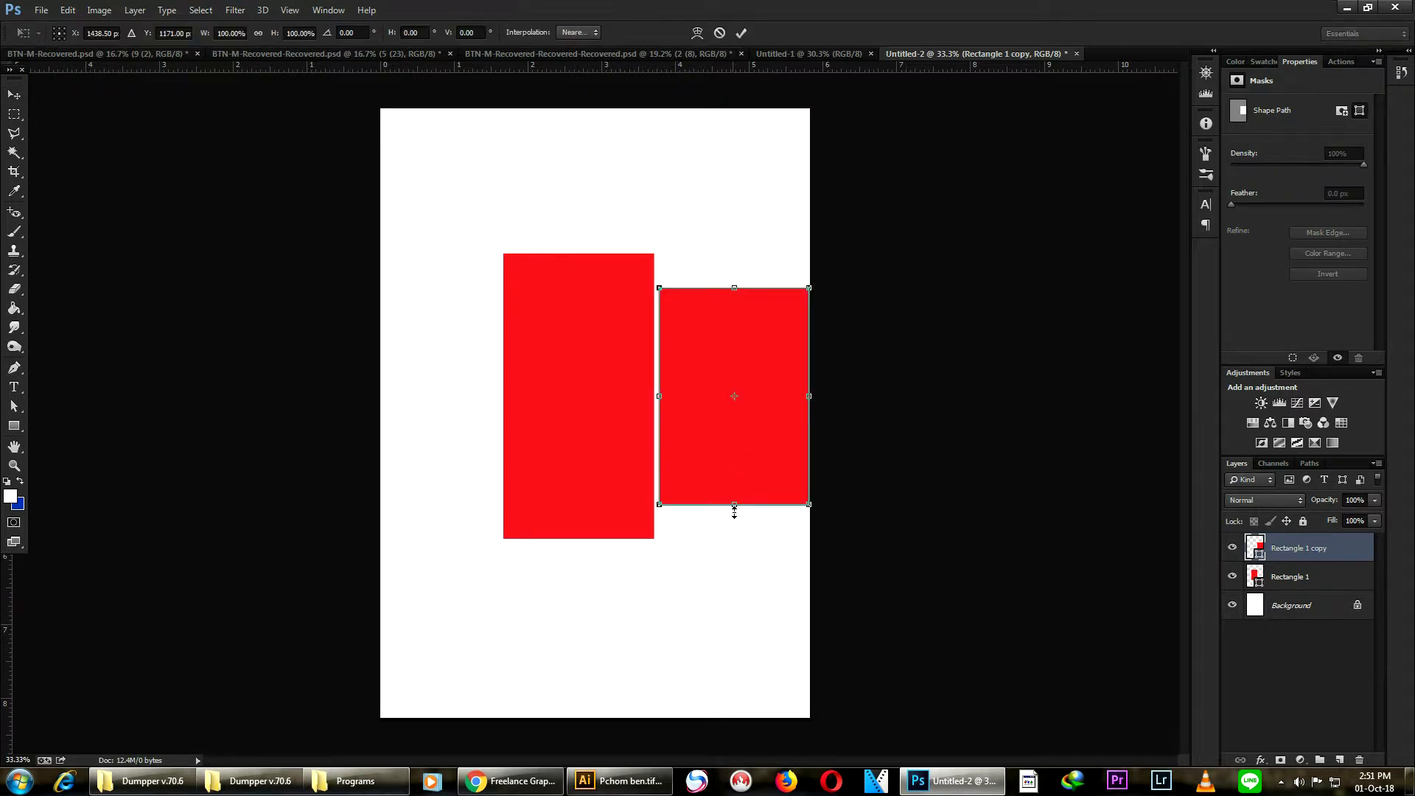
left_click_drag(734, 505, 729, 495)
key("Return")
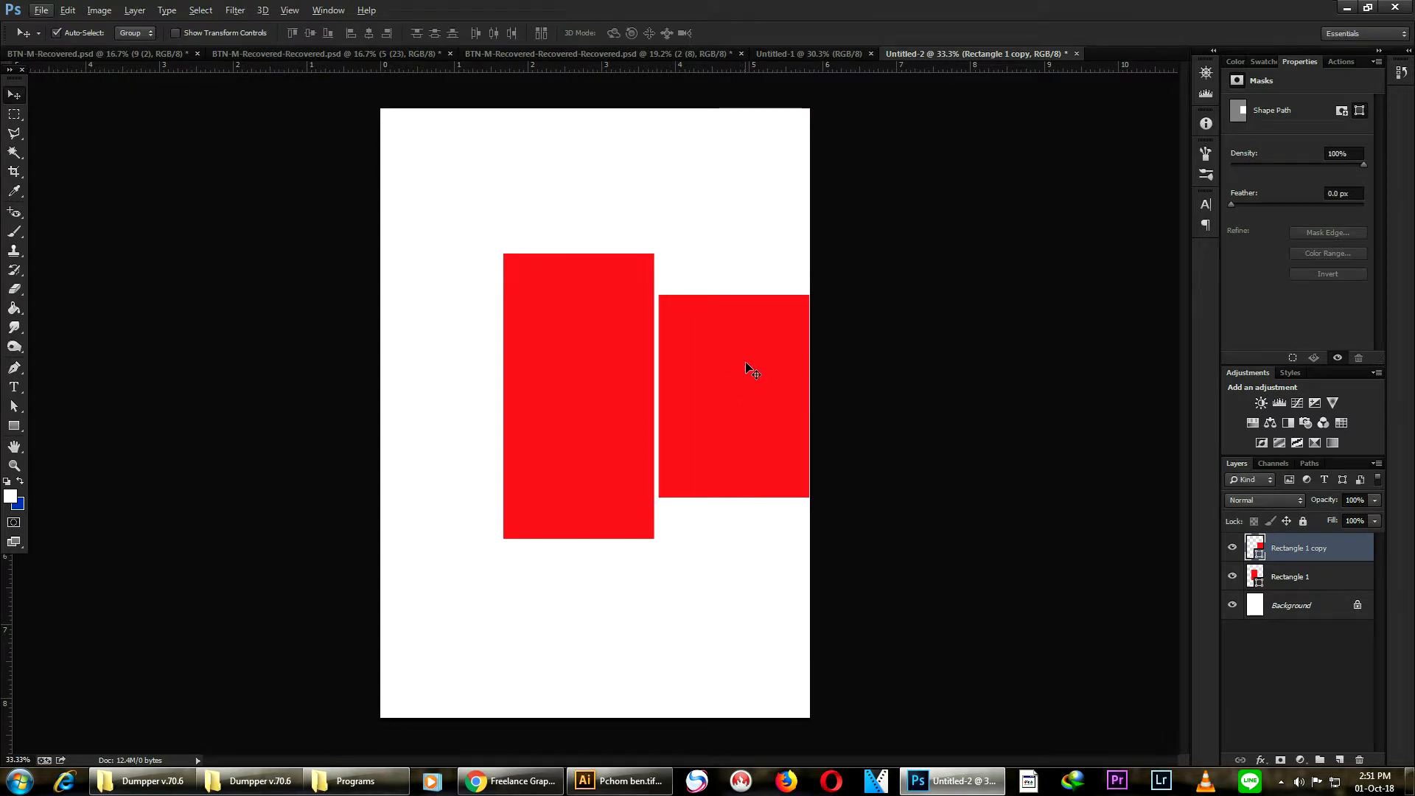
- Add a layer mask to the copied rectangle layer
scroll(739, 298, "up", 2)
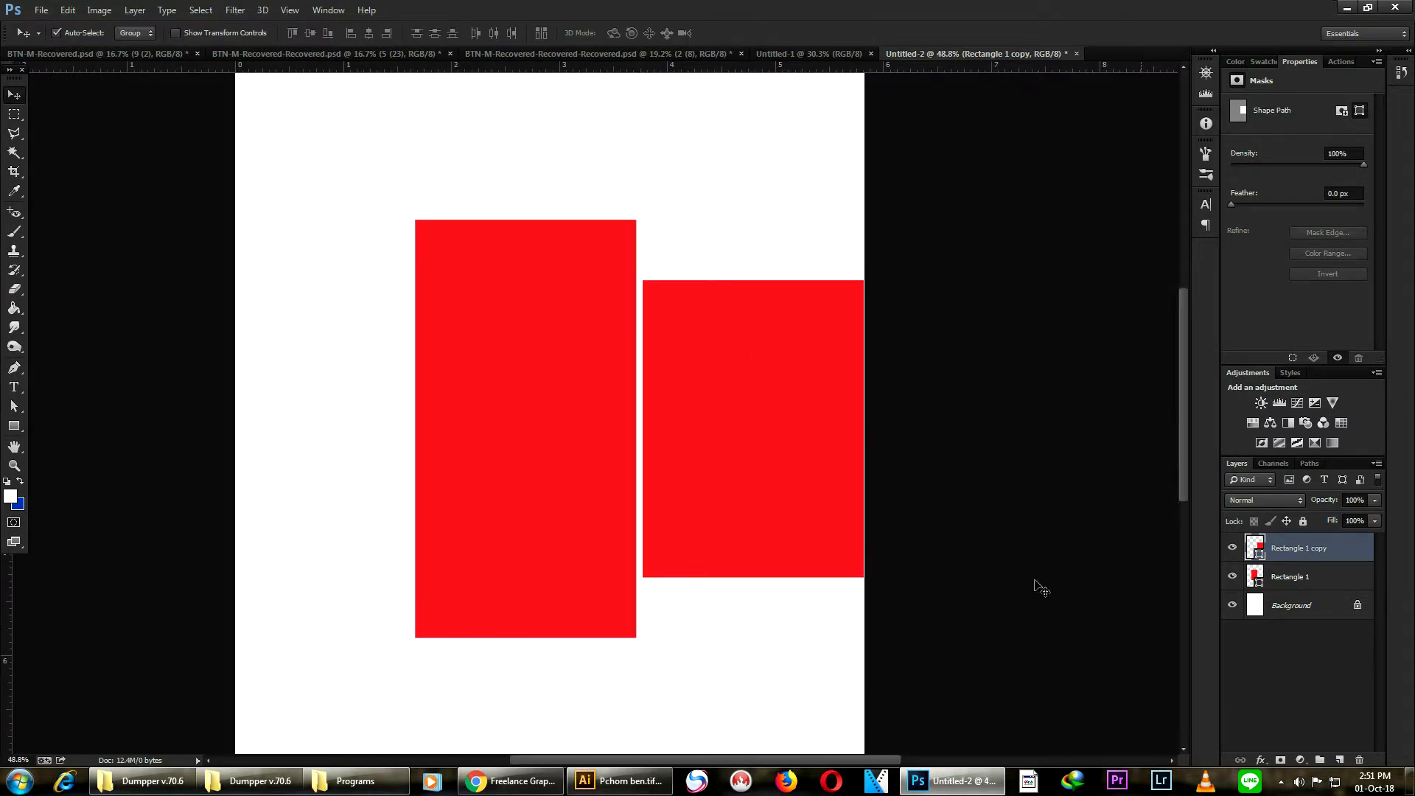
left_click(1282, 759)
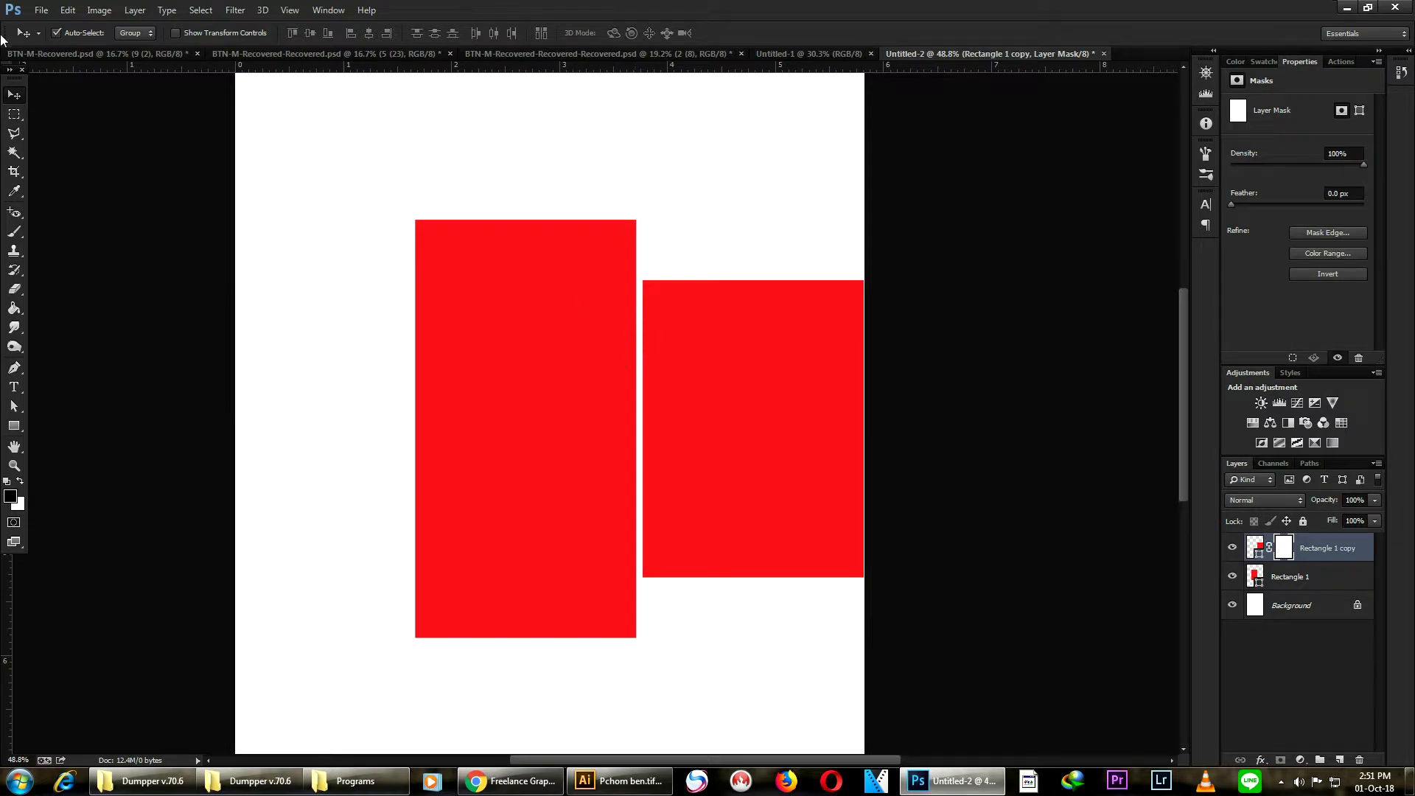
- With the Polygonal Lasso, select a wedge along the copy's top edge, dipping down near its left corner
left_click(17, 137)
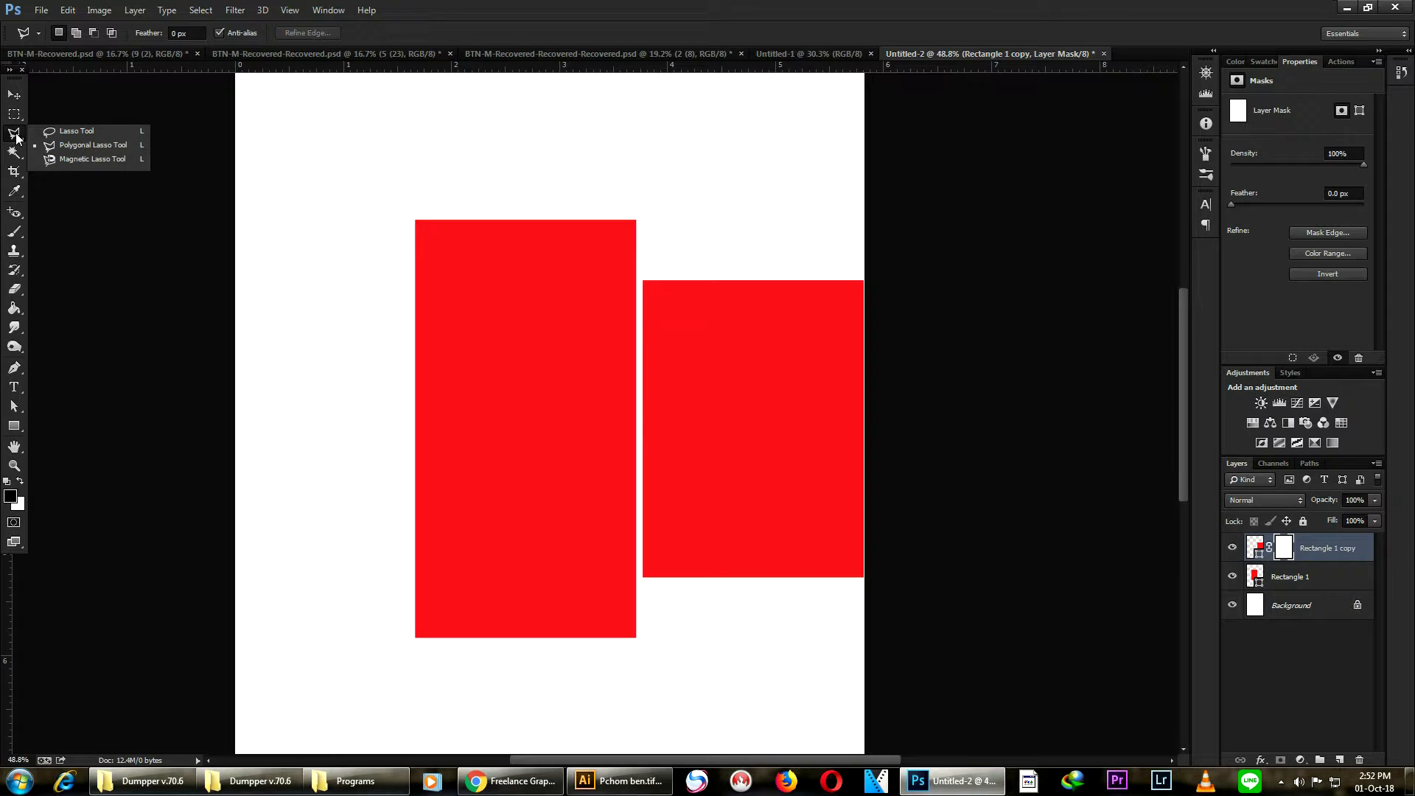
left_click(86, 146)
scroll(868, 295, "up", 4)
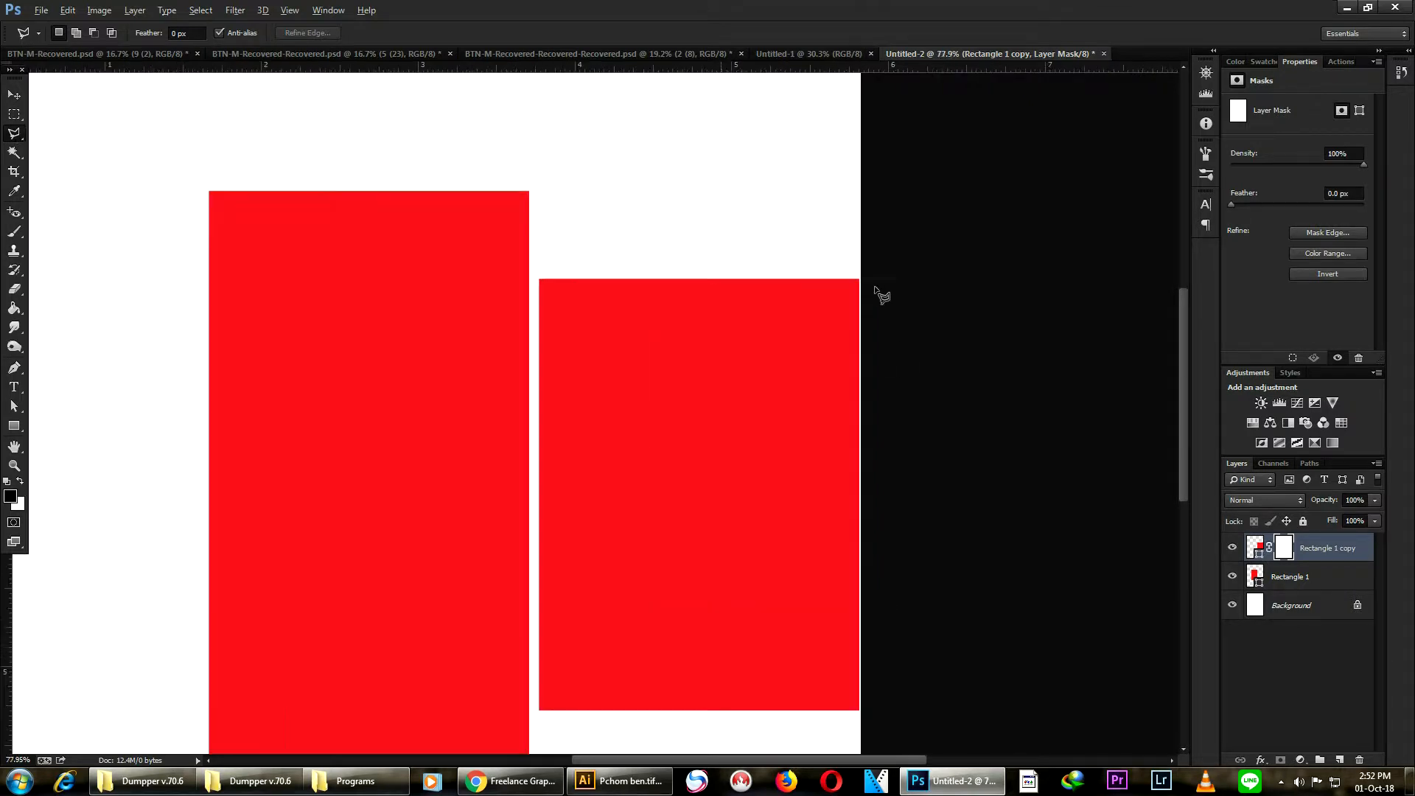
key("alt")
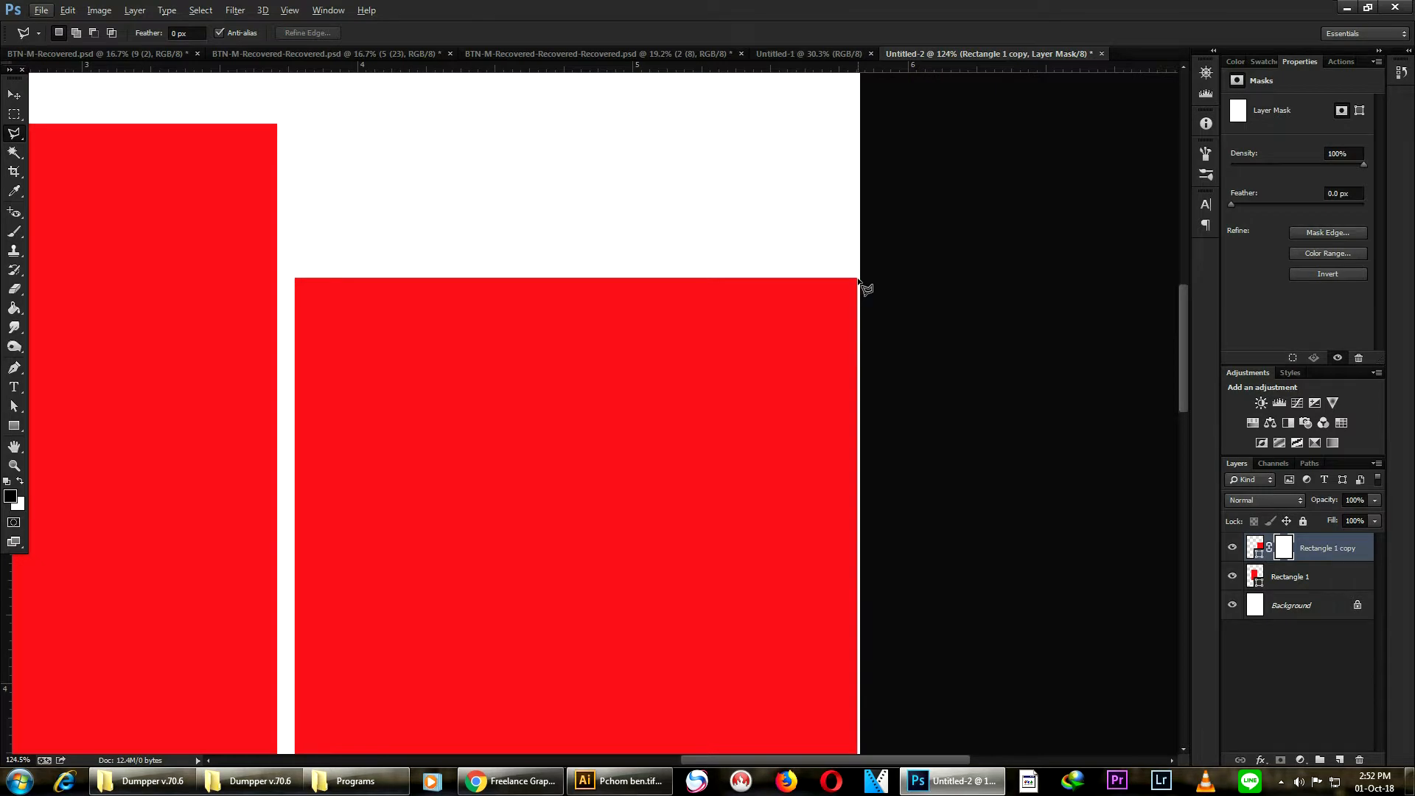
left_click(858, 280)
left_click(361, 366)
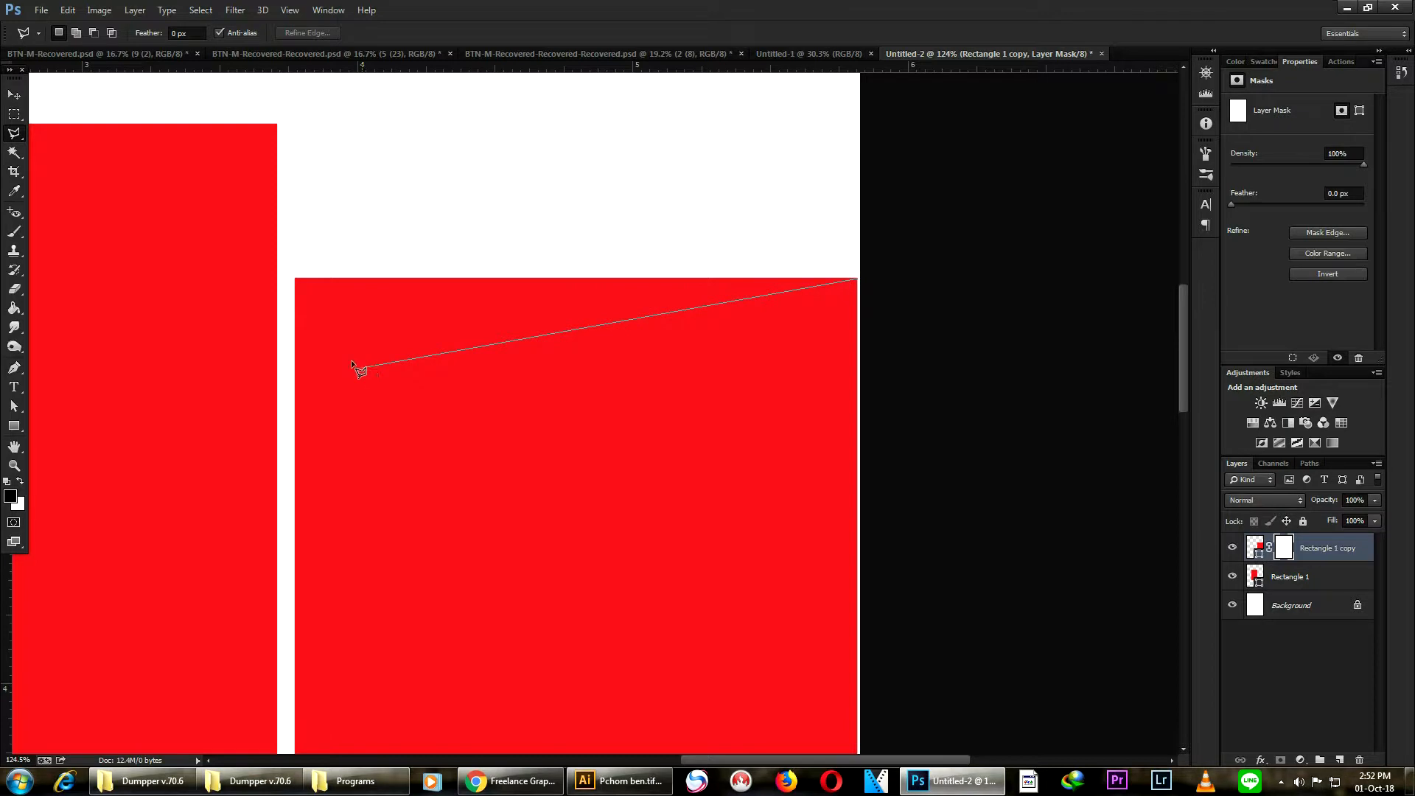
left_click(294, 278)
left_click(623, 225)
left_click(878, 251)
left_click(858, 282)
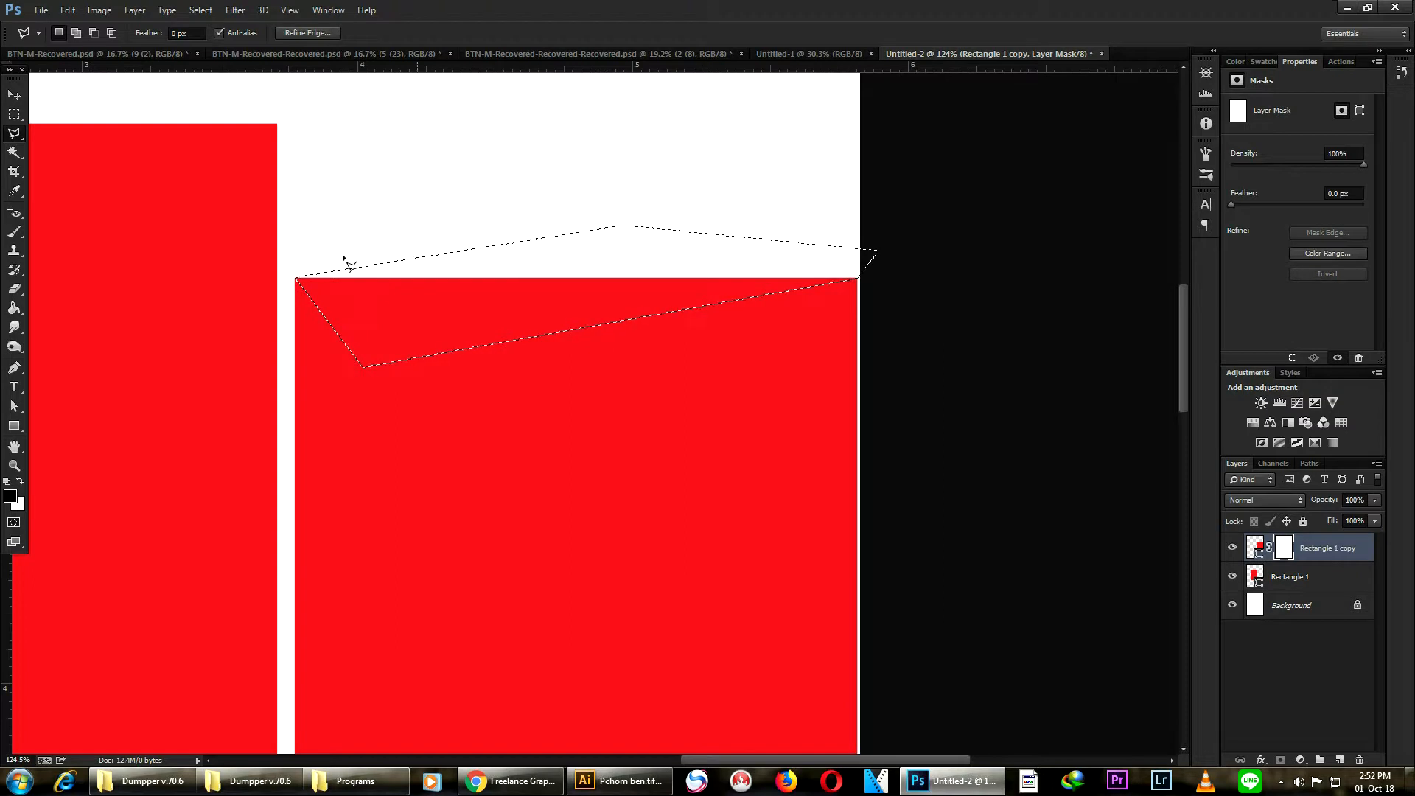
- Fill the top selection on the layer mask with the Paint Bucket to cut a notched top edge, then deselect
left_click(15, 348)
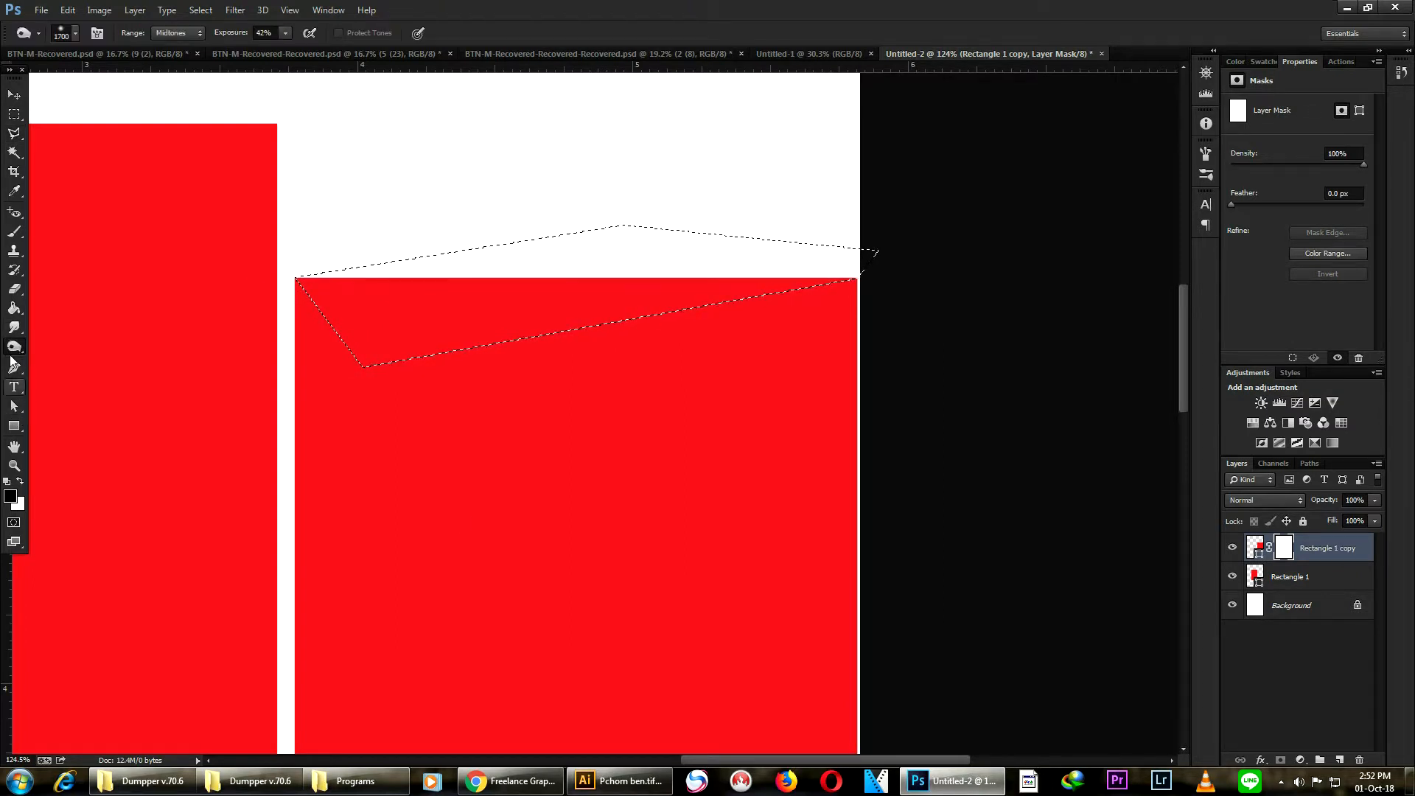
left_click(15, 308)
left_click(457, 315)
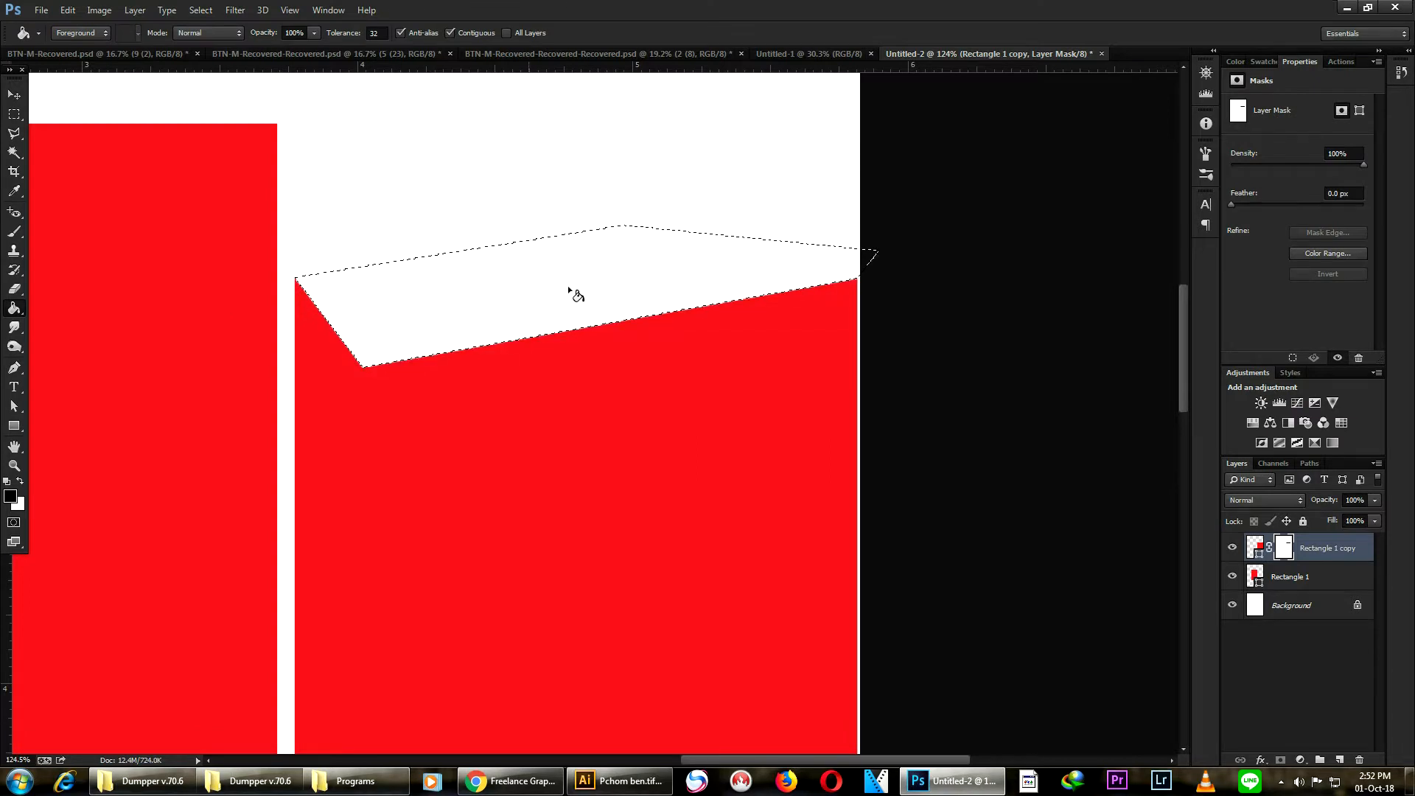
scroll(604, 287, "down", 5)
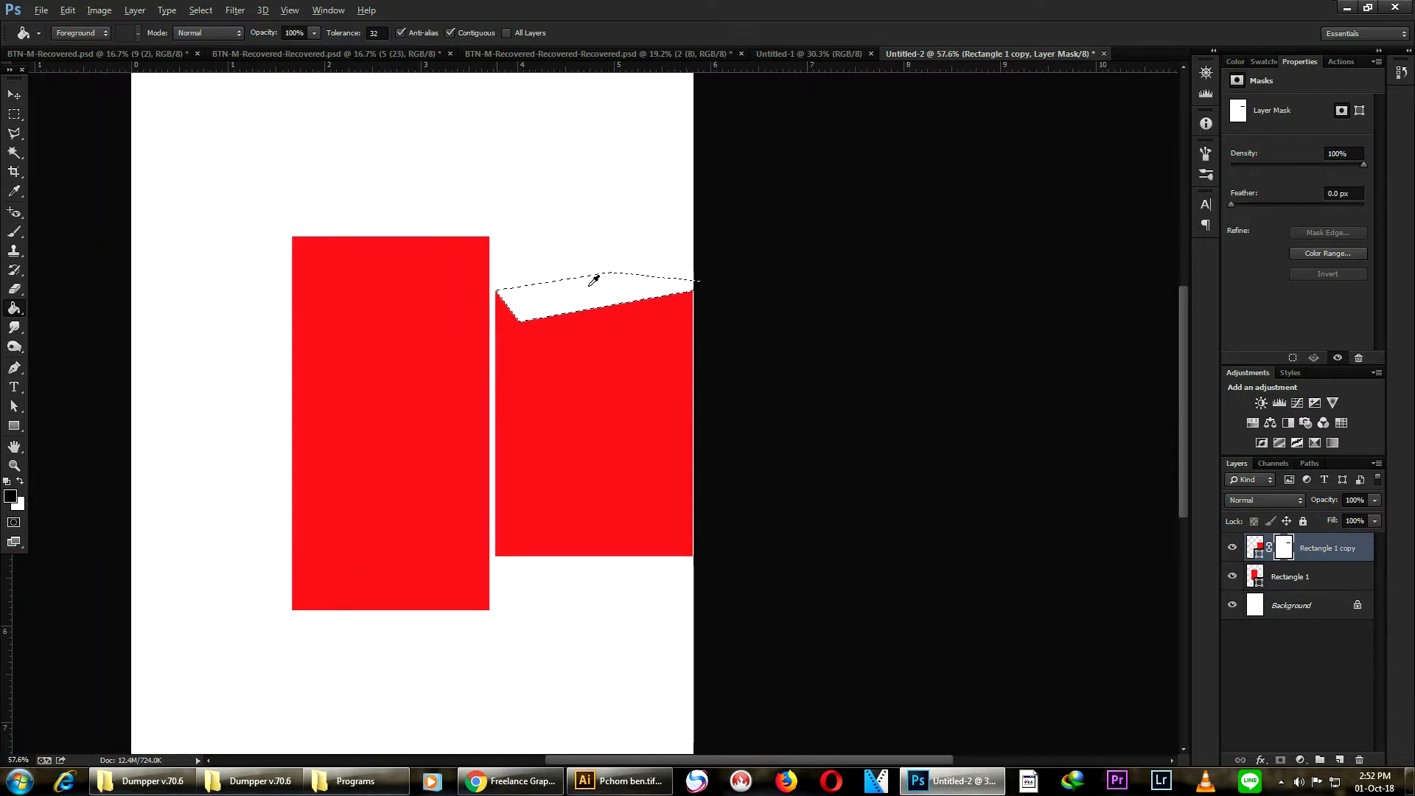
scroll(594, 279, "up", 2)
scroll(596, 313, "down", 2)
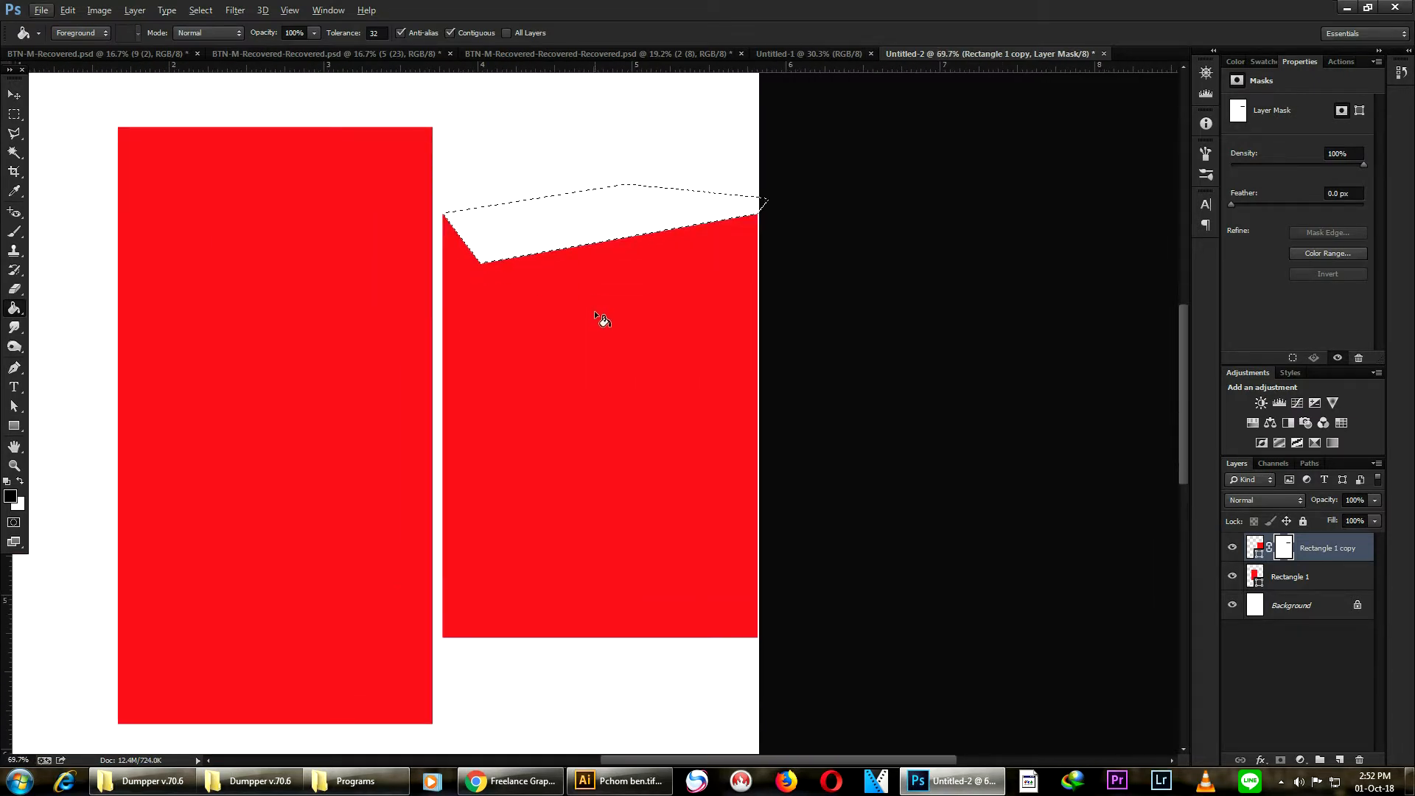
left_click(202, 10)
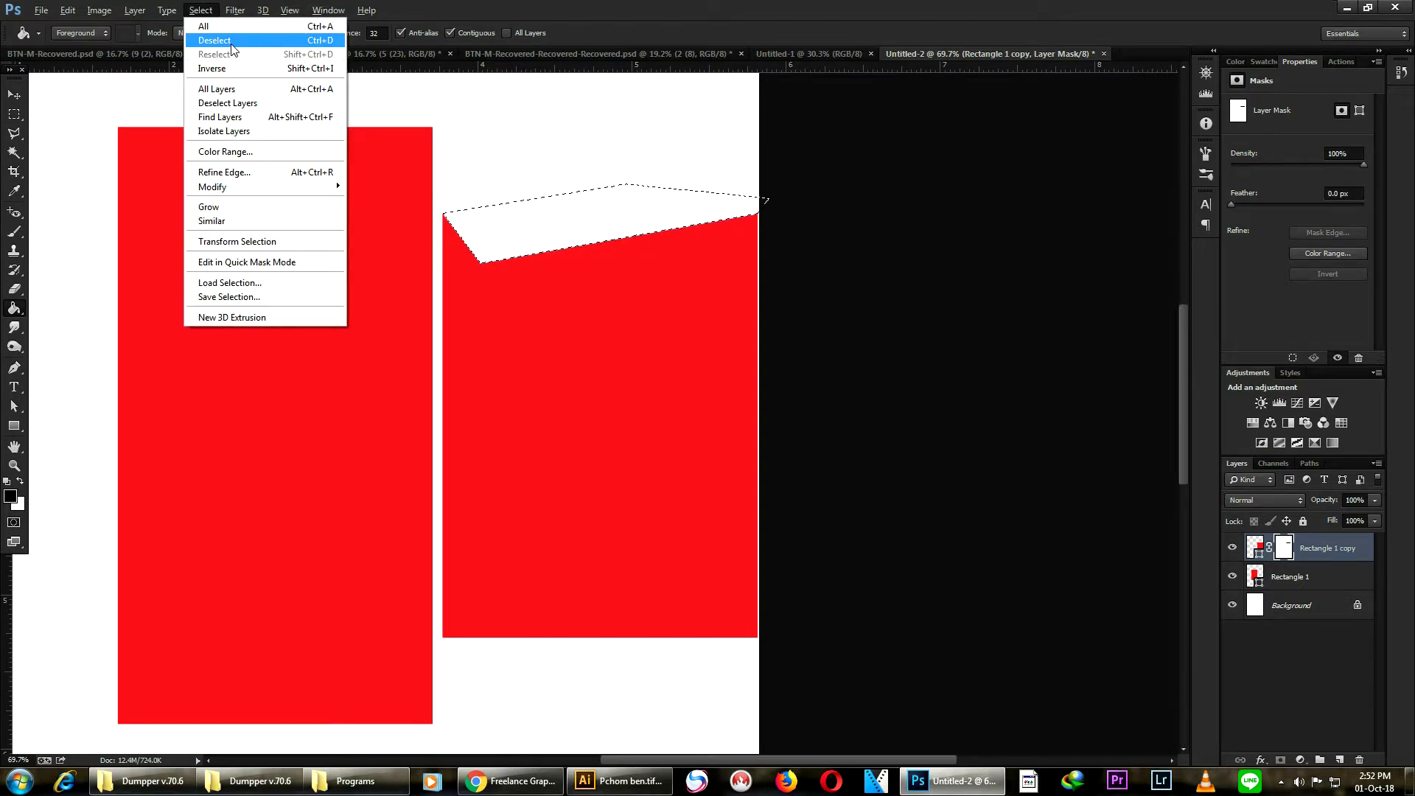
left_click(232, 43)
- With the Polygonal Lasso, select a wedge along the copy's bottom edge, rising near its right corner
scroll(609, 280, "down", 2)
scroll(609, 287, "up", 2)
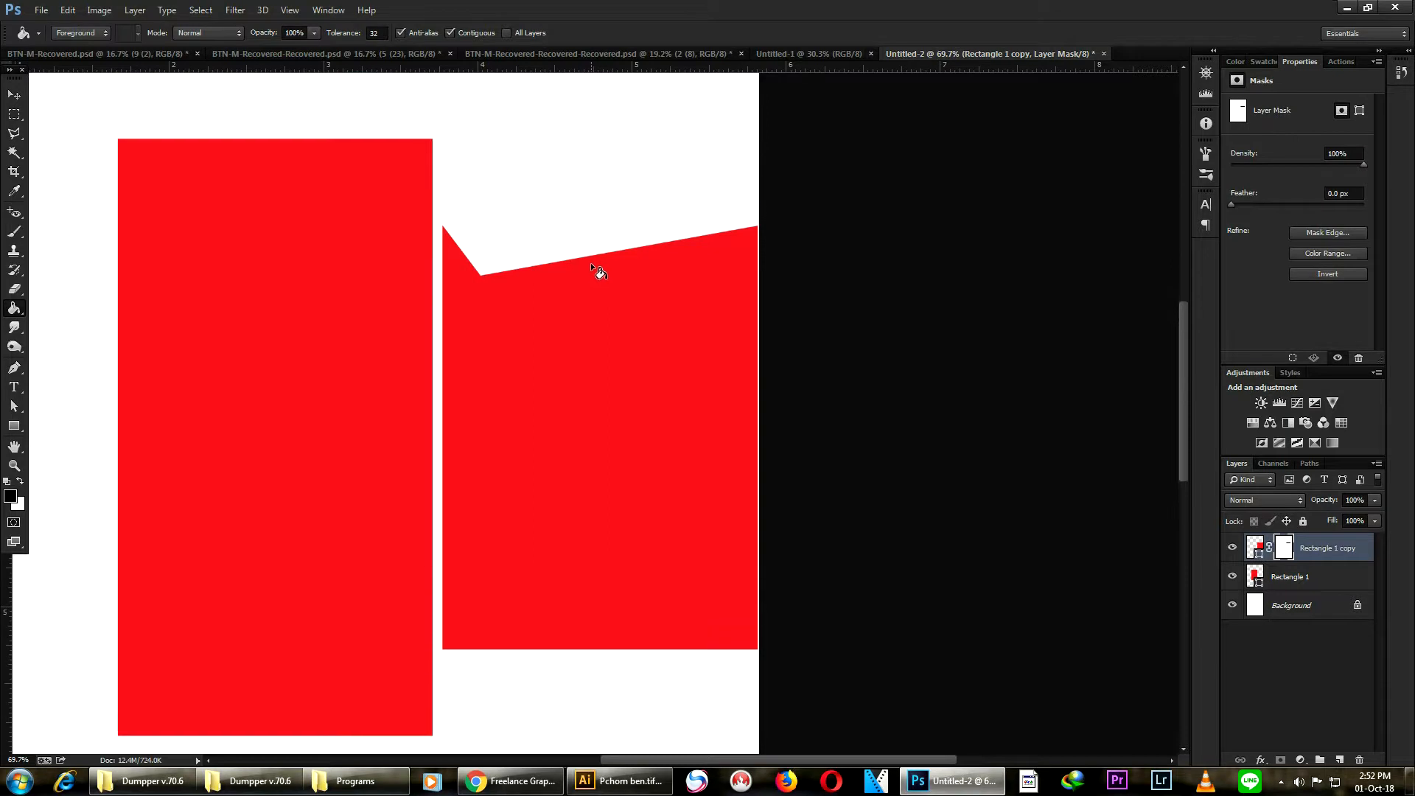
scroll(672, 517, "down", 1)
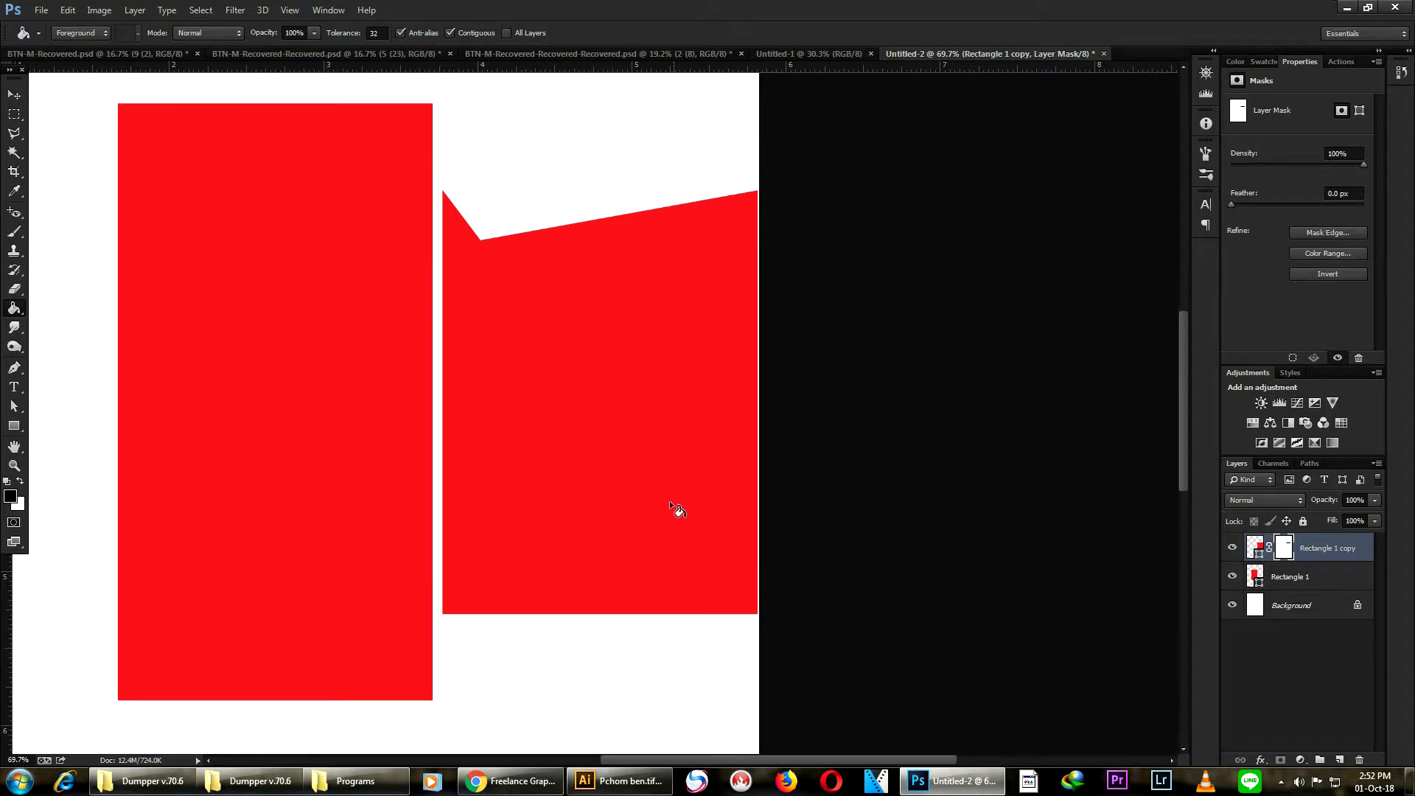
left_click(14, 133)
scroll(457, 624, "up", 4)
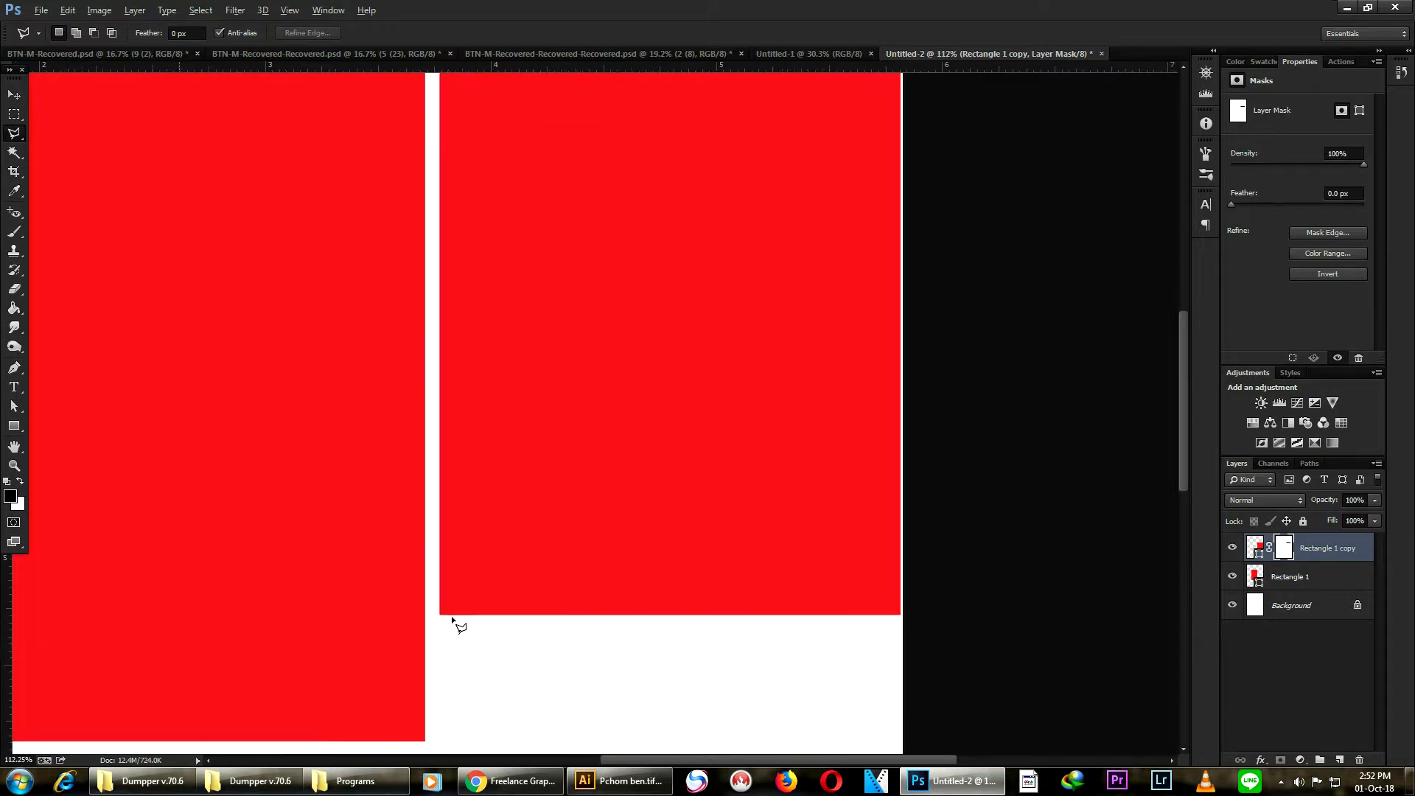
left_click(440, 615)
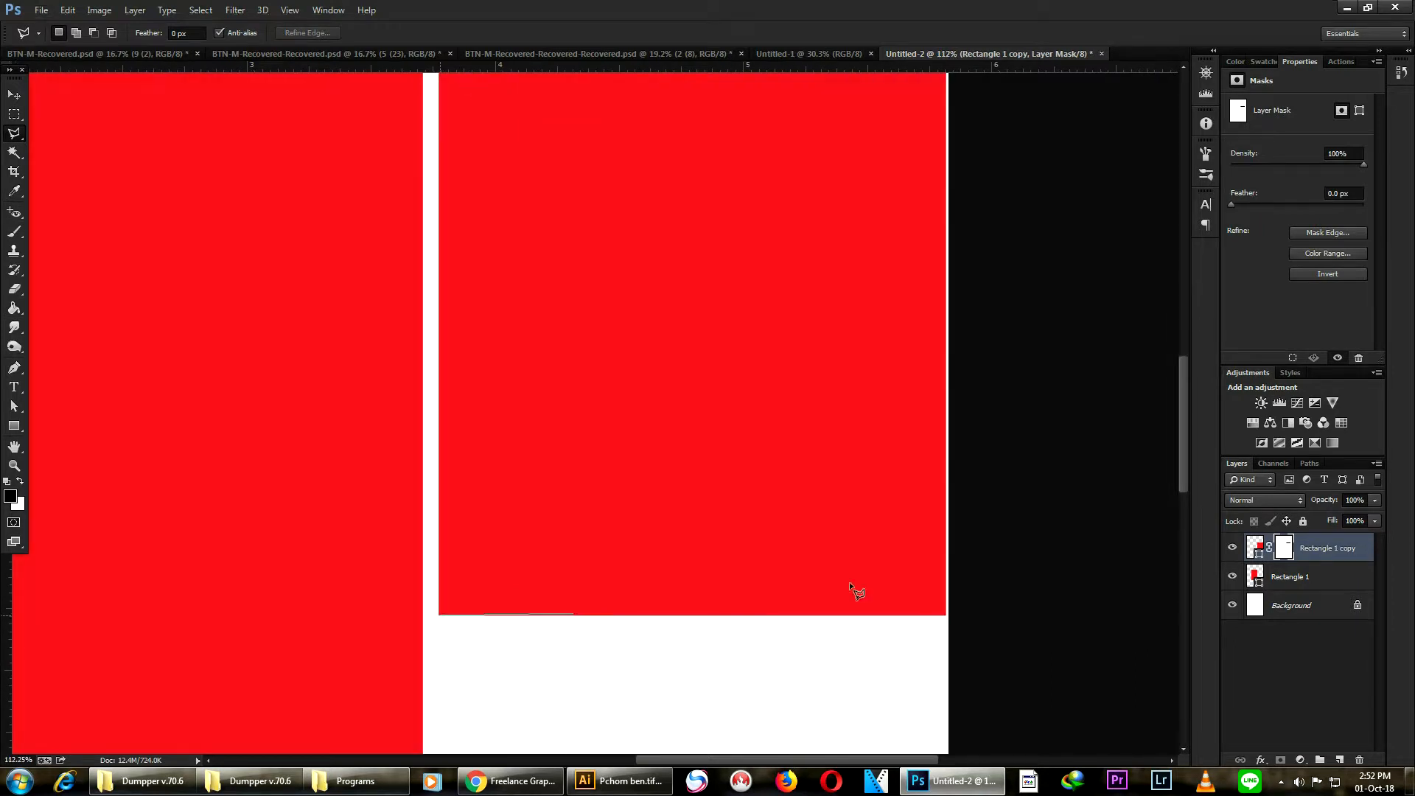
left_click(880, 549)
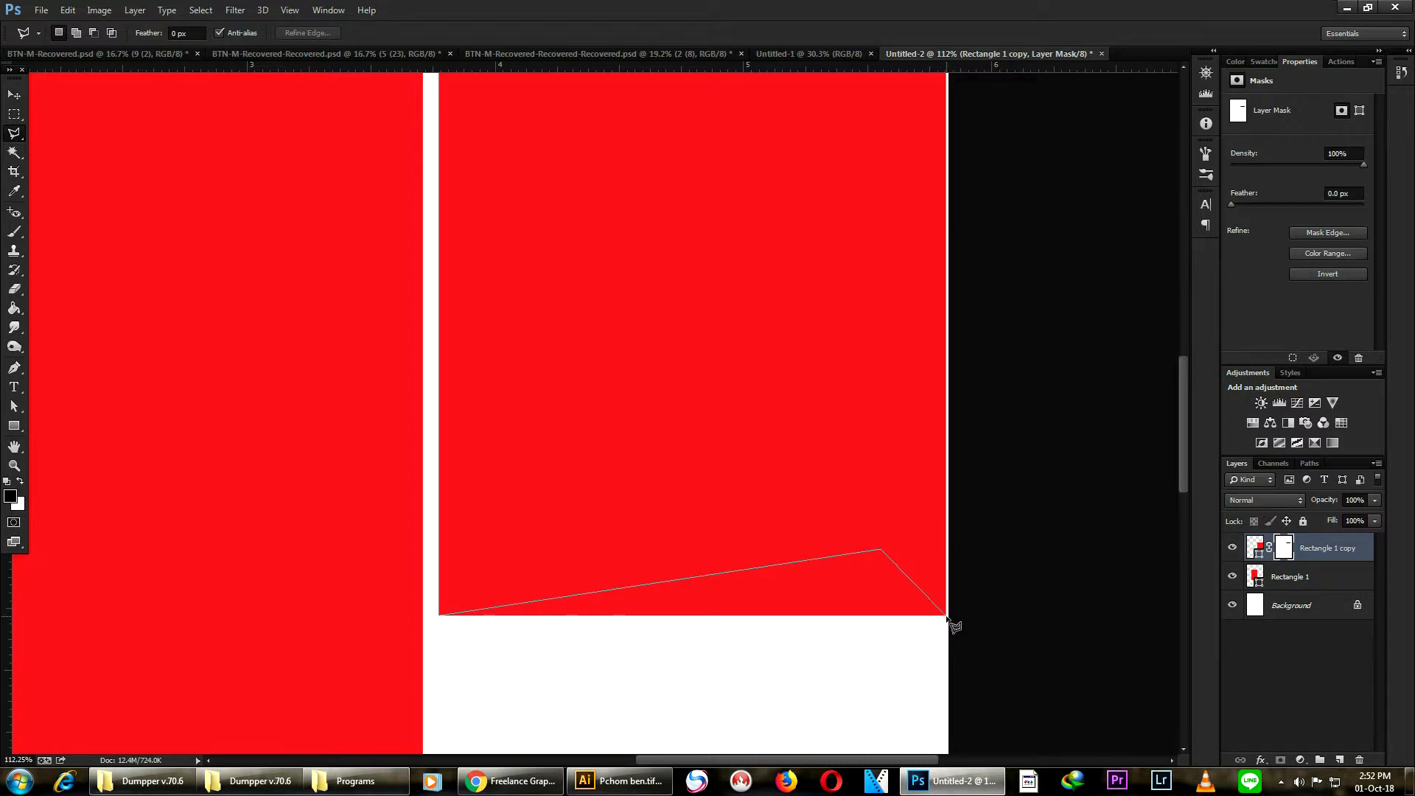
left_click(946, 615)
left_click(695, 676)
left_click(485, 650)
left_click(442, 619)
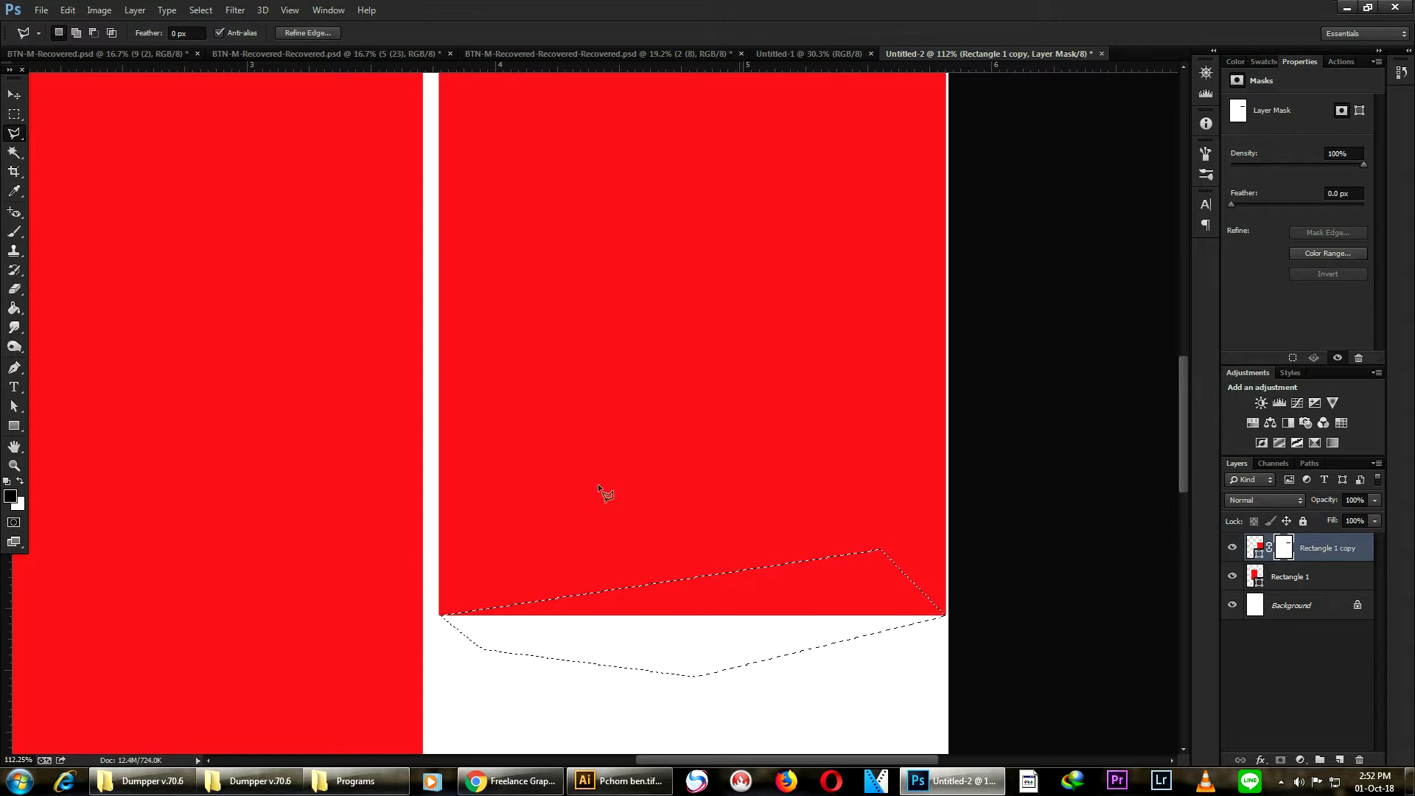
- Fill the bottom selection on the mask with the Paint Bucket to notch the bottom edge, then deselect
left_click(14, 308)
left_click(764, 625)
scroll(781, 582, "down", 5)
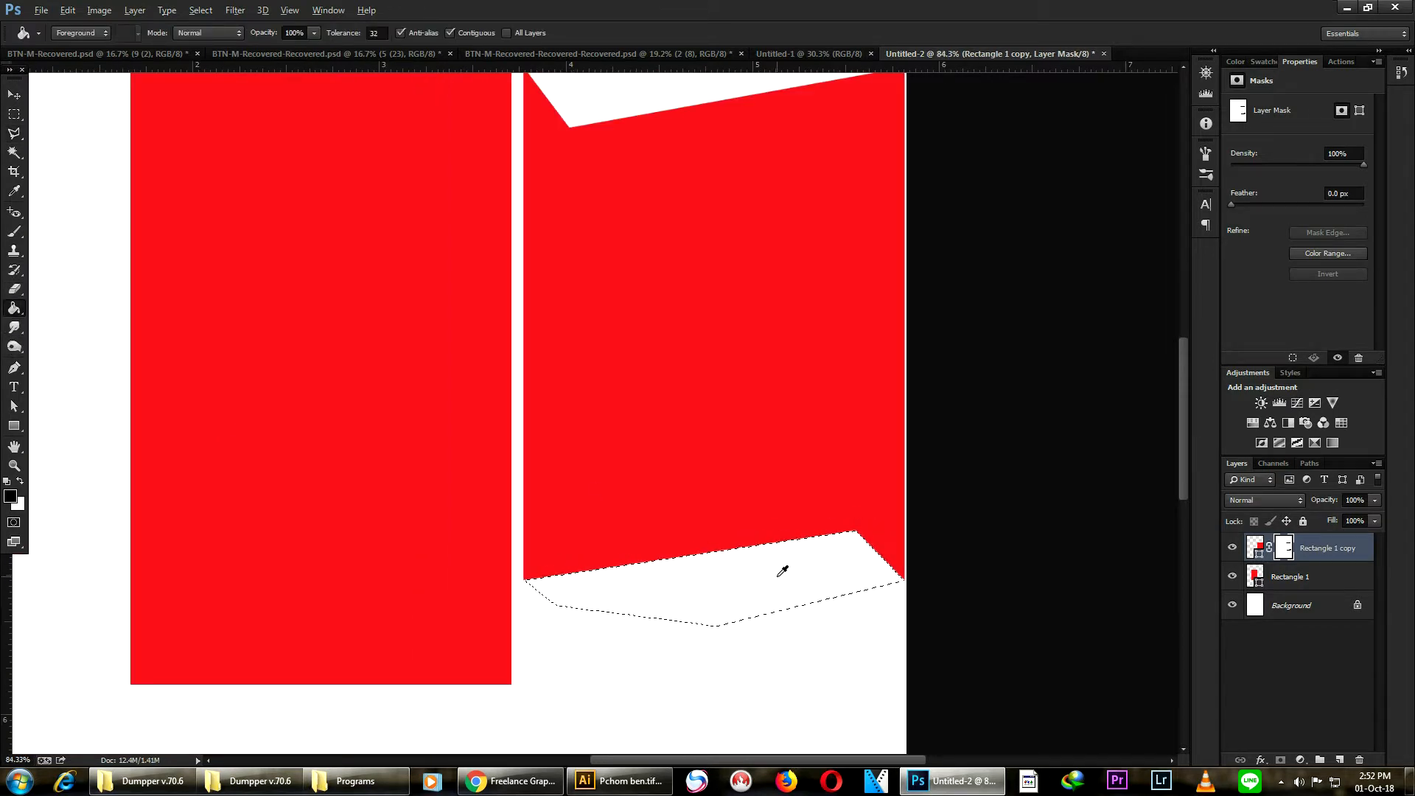
key("ctrl+d")
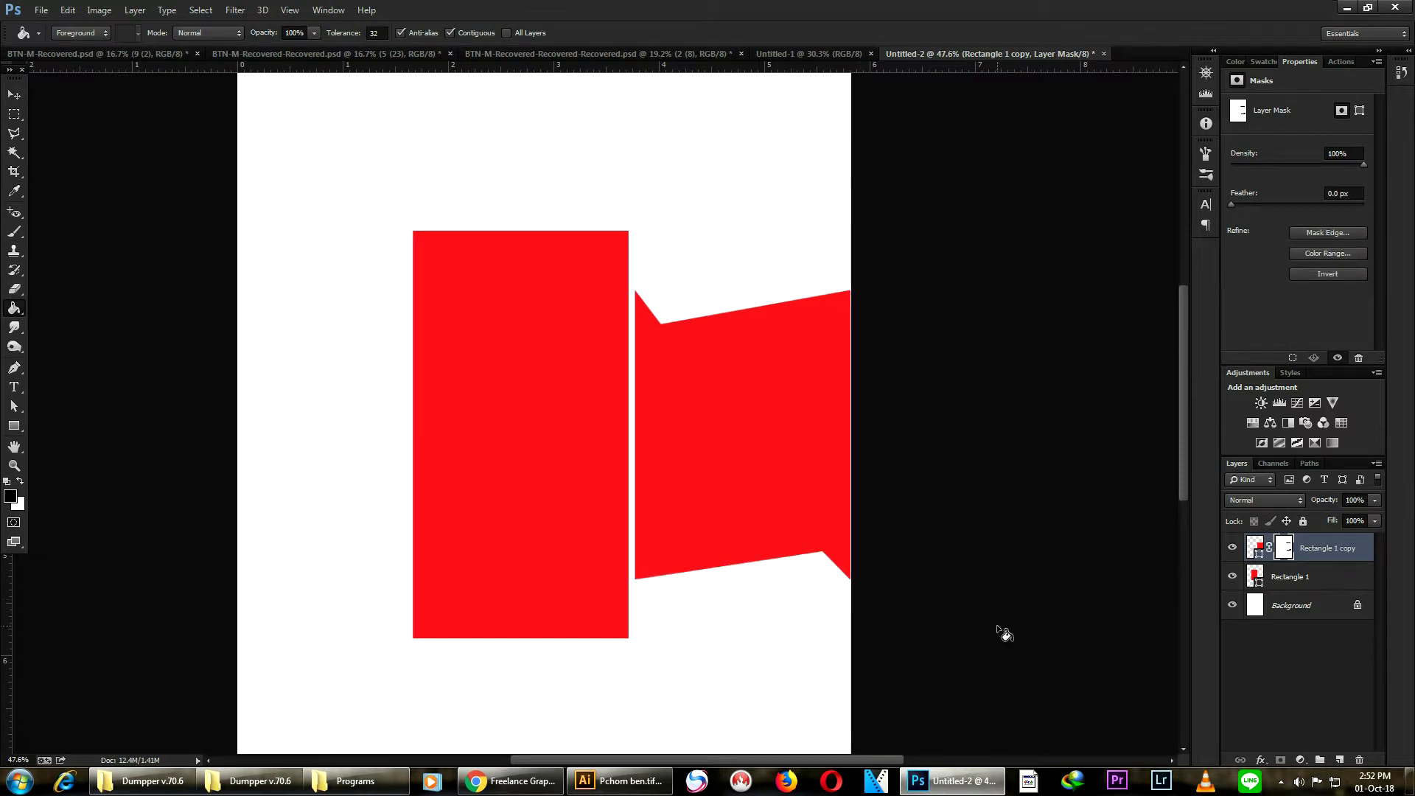
- Duplicate the notched copy layer and move the new copy to the left side of the original rectangle
left_click(14, 94)
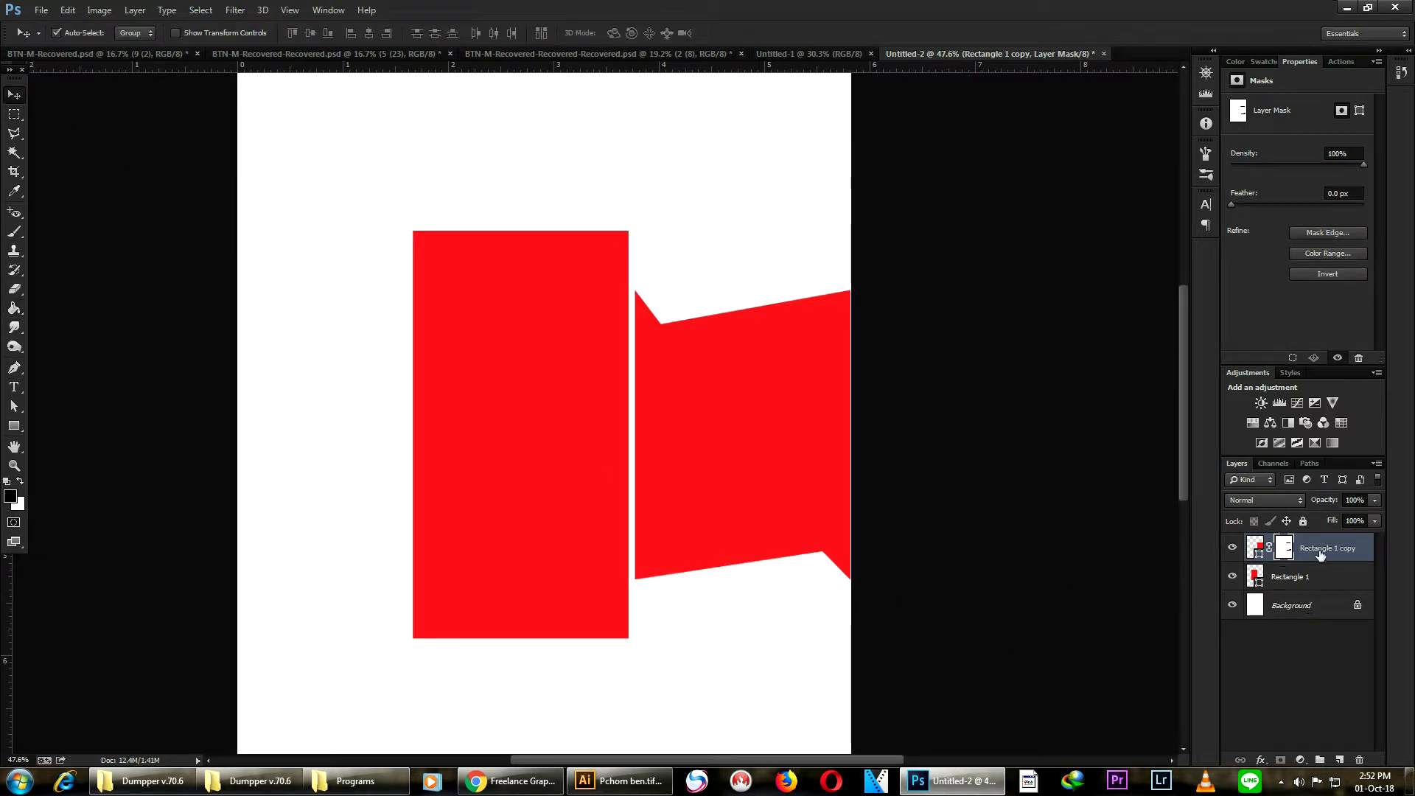
left_click_drag(1319, 554, 1341, 759)
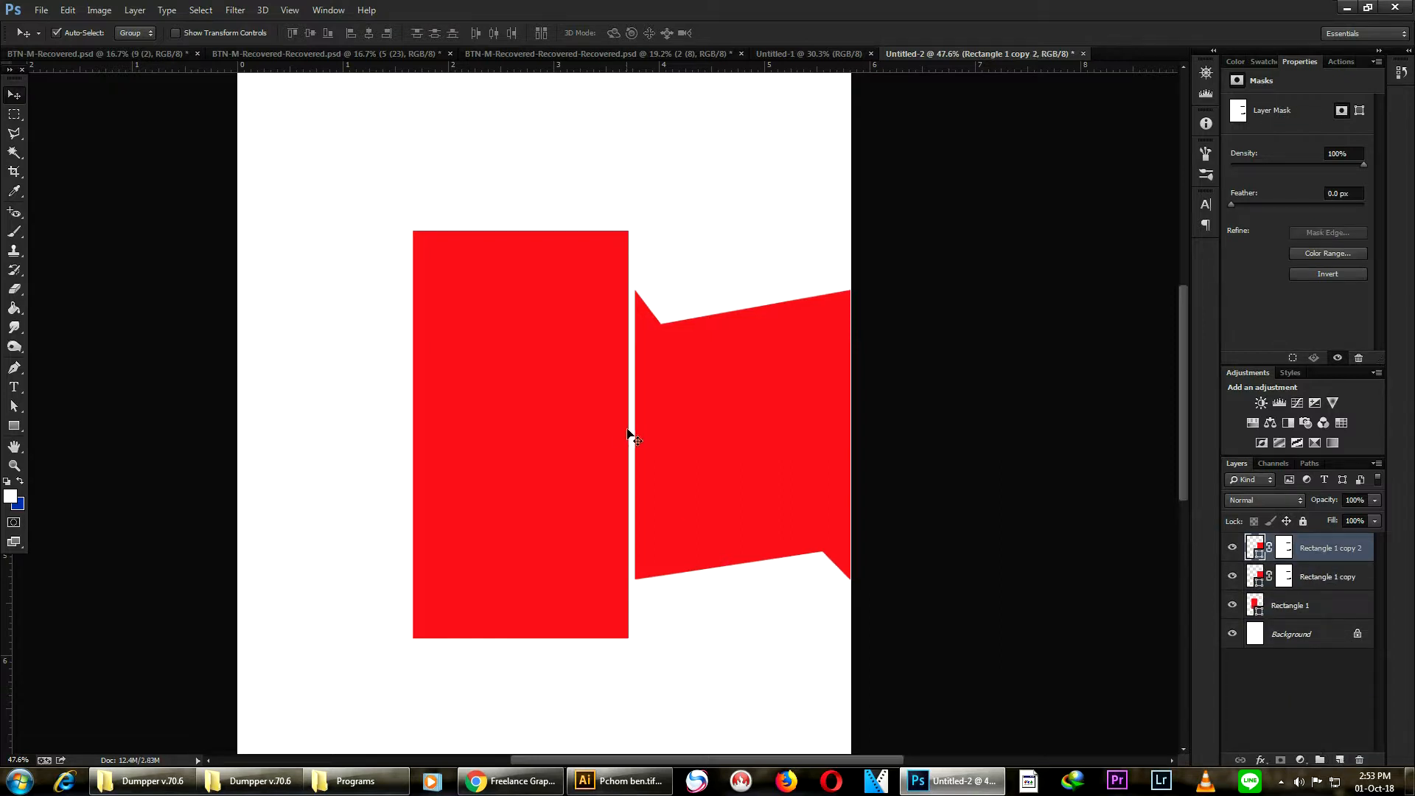
scroll(758, 428, "down", 1)
left_click_drag(754, 445, 392, 464)
- Select all three shapes and scale them horizontally from the left edge so they fit within the page
left_click_drag(133, 404, 813, 523)
key("ctrl+t")
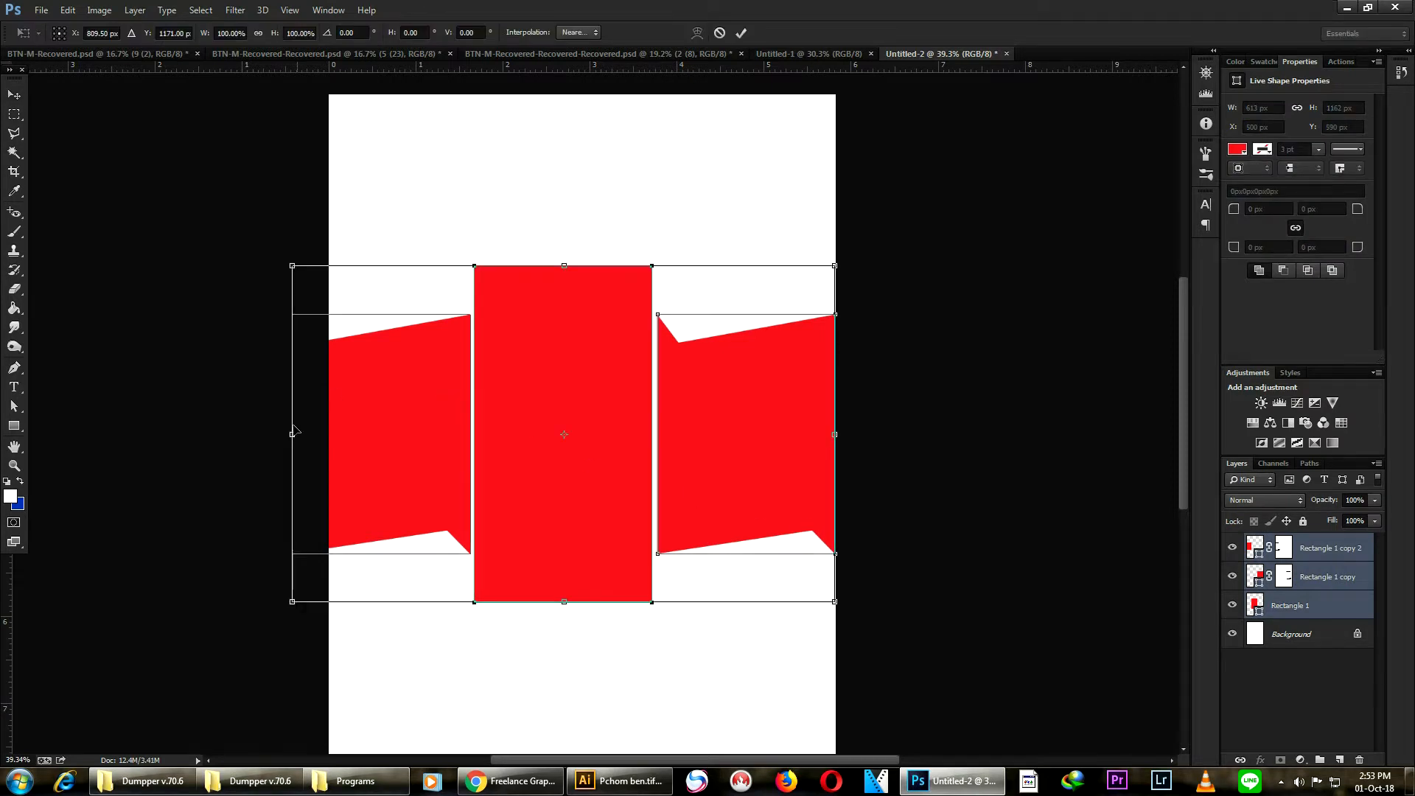
left_click_drag(294, 439, 327, 457)
key("Return")
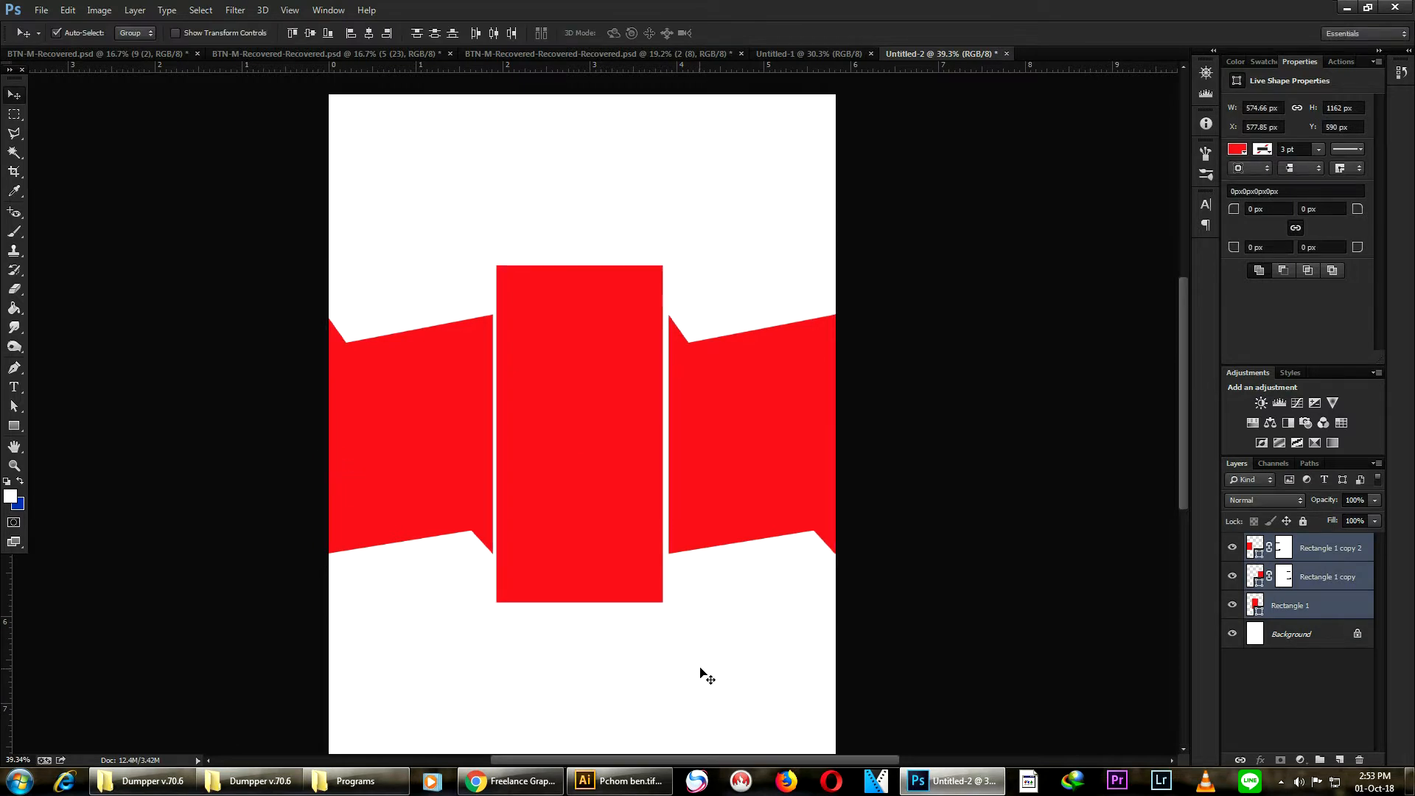
- Nudge the middle rectangle three pixels right, then select all three shapes again
left_click(585, 462)
key("Right")
key("Right")
key("Right")
key("Right")
left_click_drag(243, 383, 787, 525)
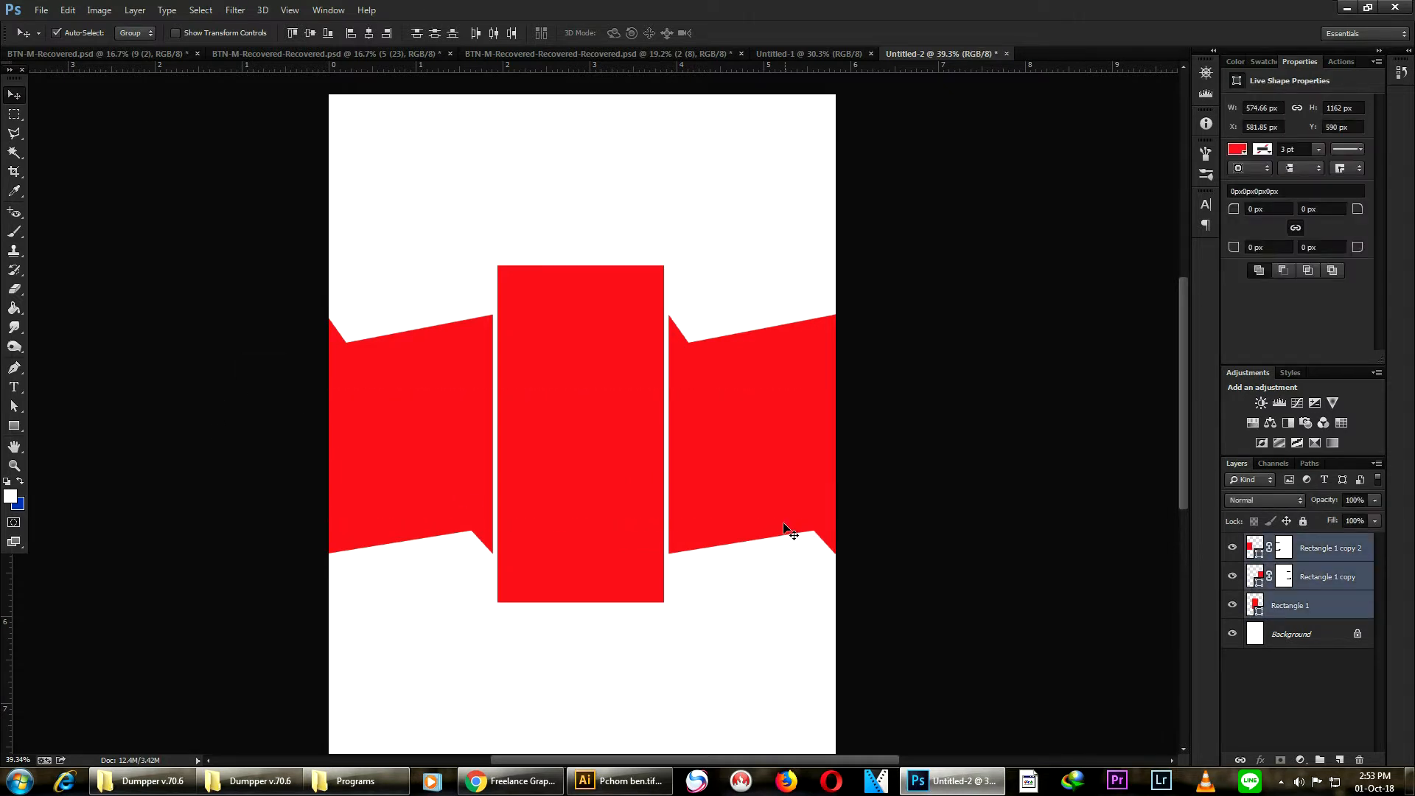
- Stretch the selected shapes about two pixels further left with Free Transform and apply it
key("ctrl+t")
left_click_drag(326, 433, 330, 434)
key("Return")
left_click(748, 612)
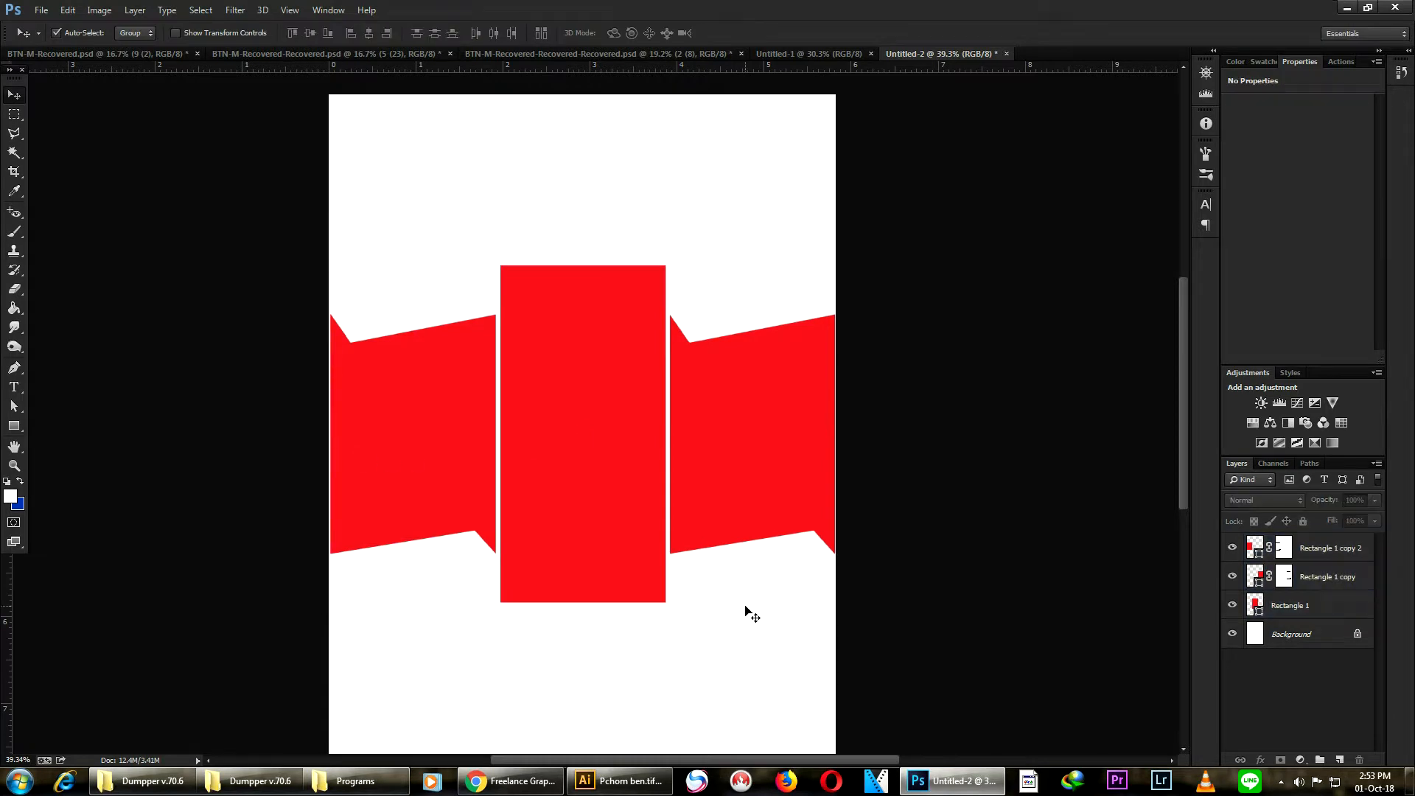
- Place Capture.JPG from the Desktop's Flyer folder and position it near the page's top-right corner
left_click(41, 10)
left_click(74, 249)
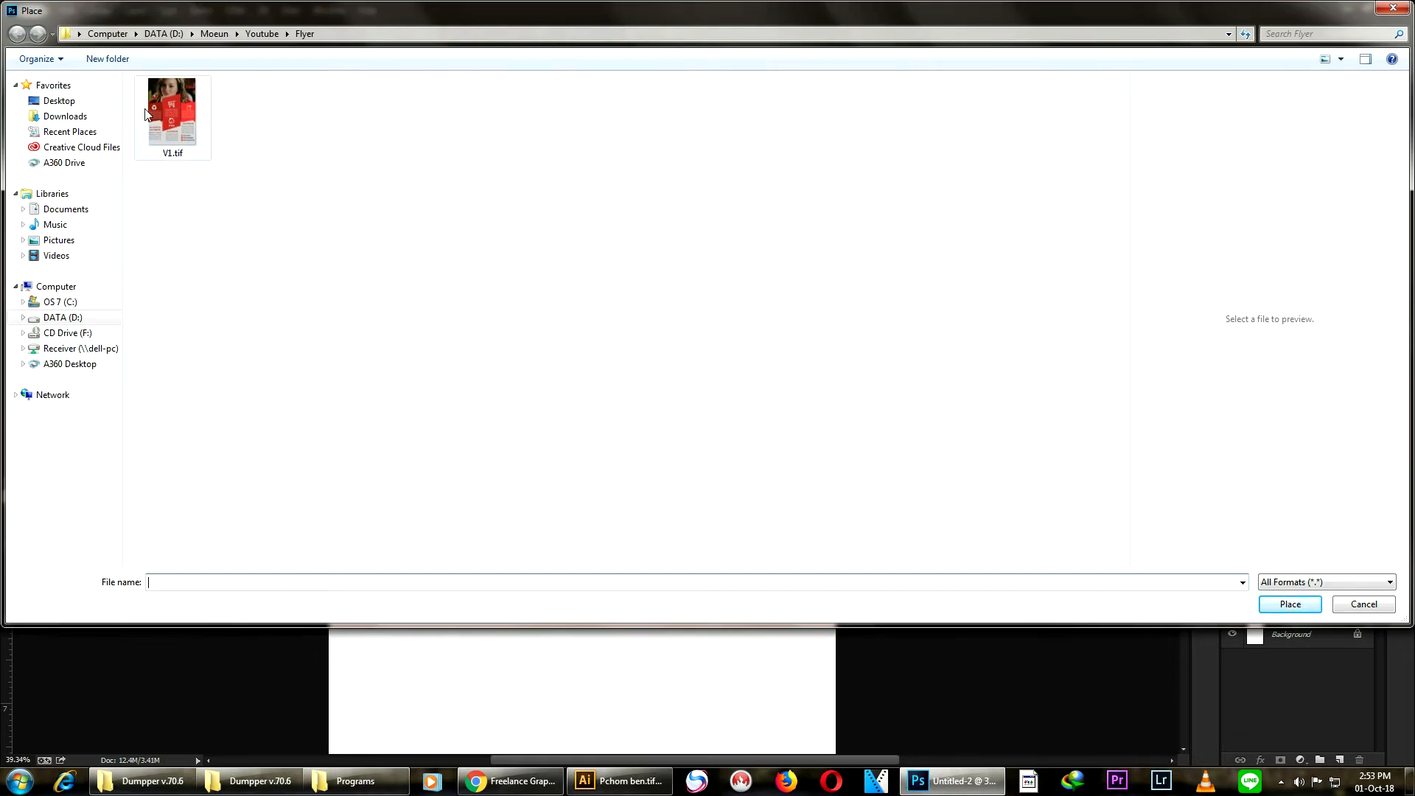
left_click(56, 103)
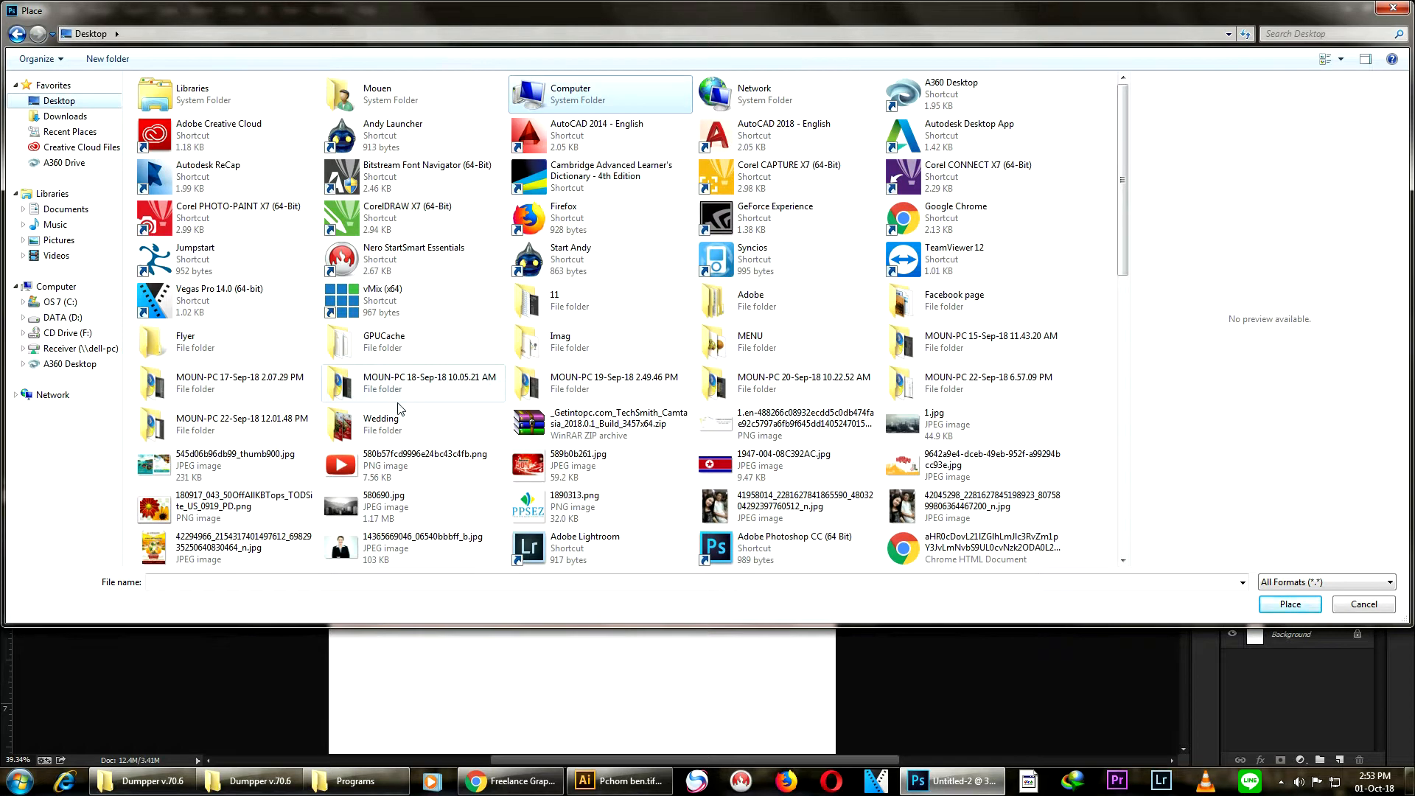
double_click(232, 330)
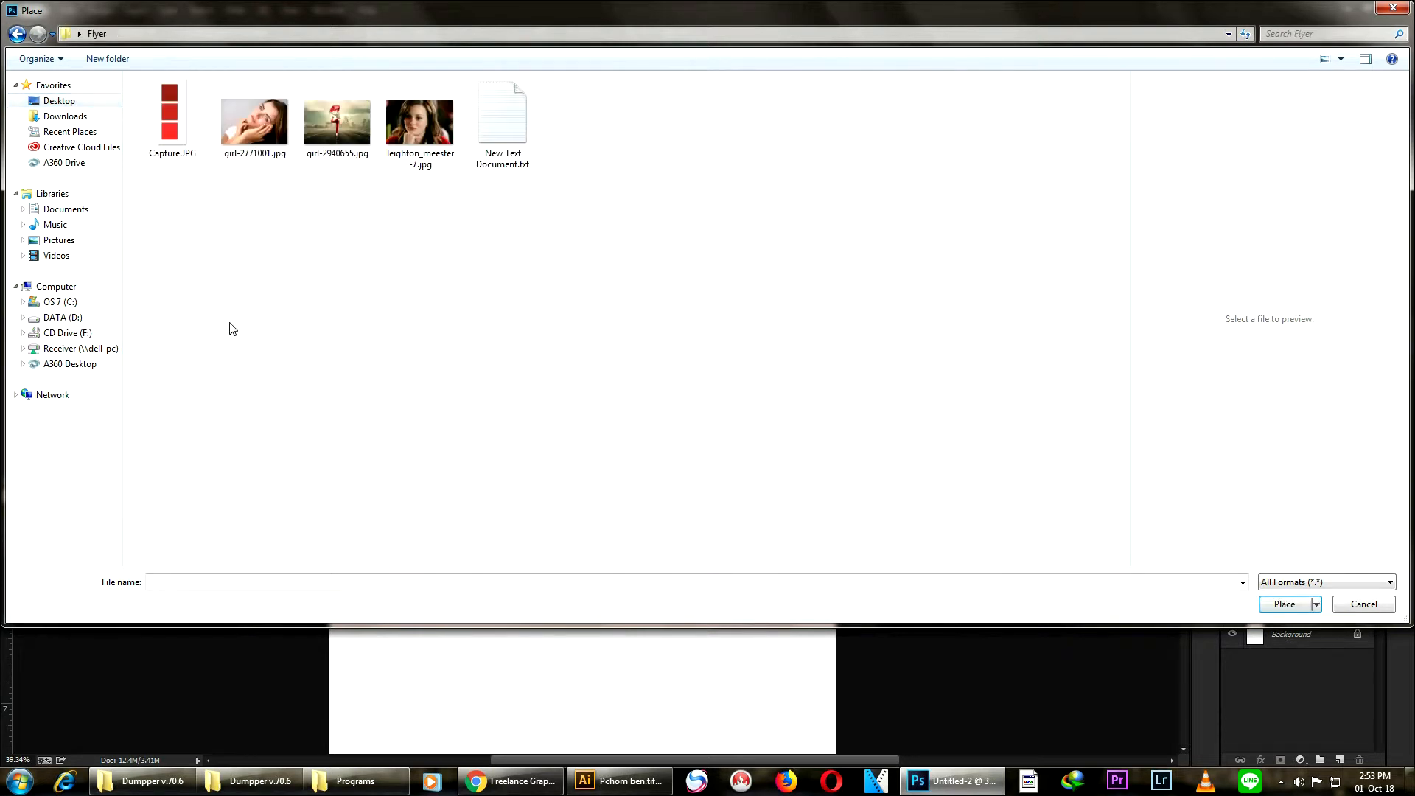
left_click(171, 118)
left_click(1300, 603)
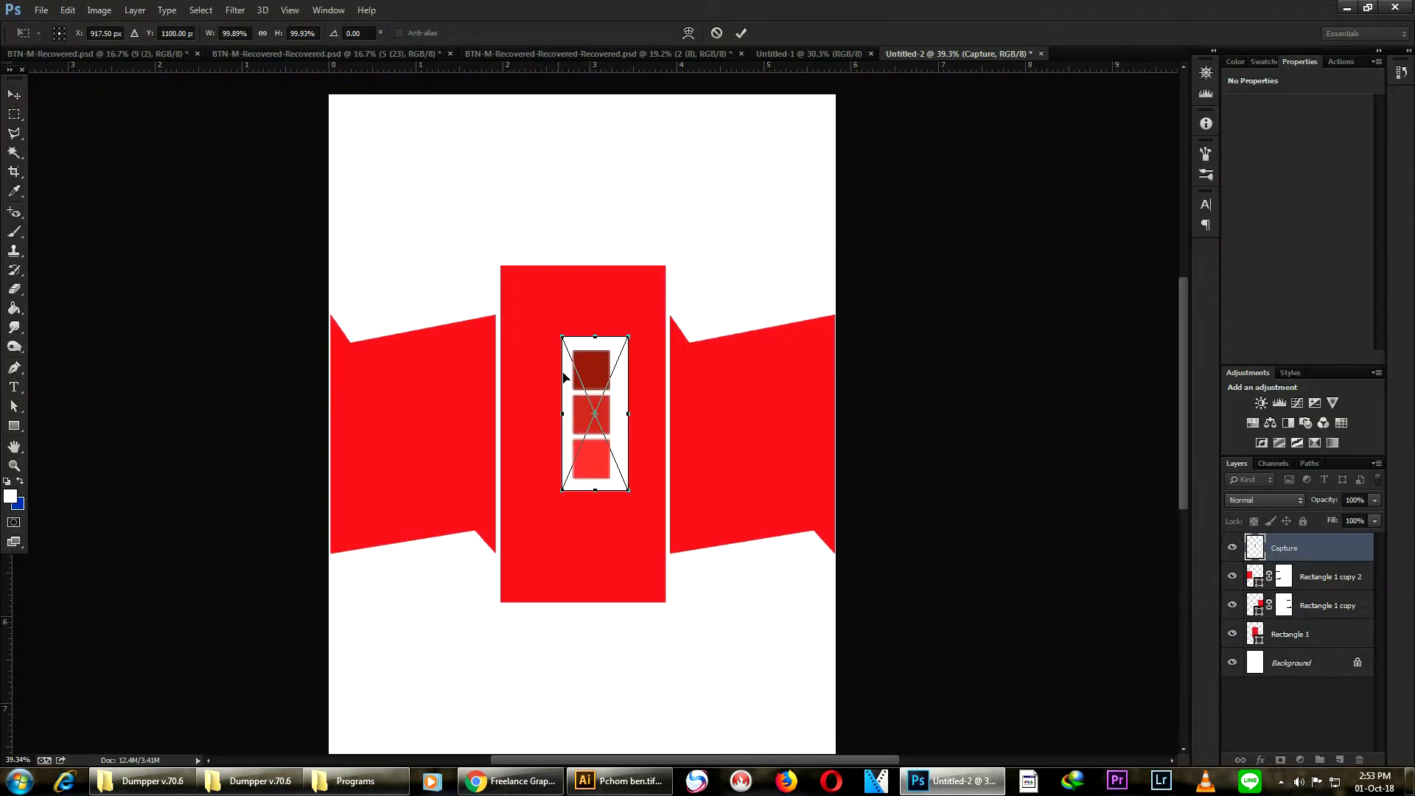
left_click_drag(598, 430, 701, 154)
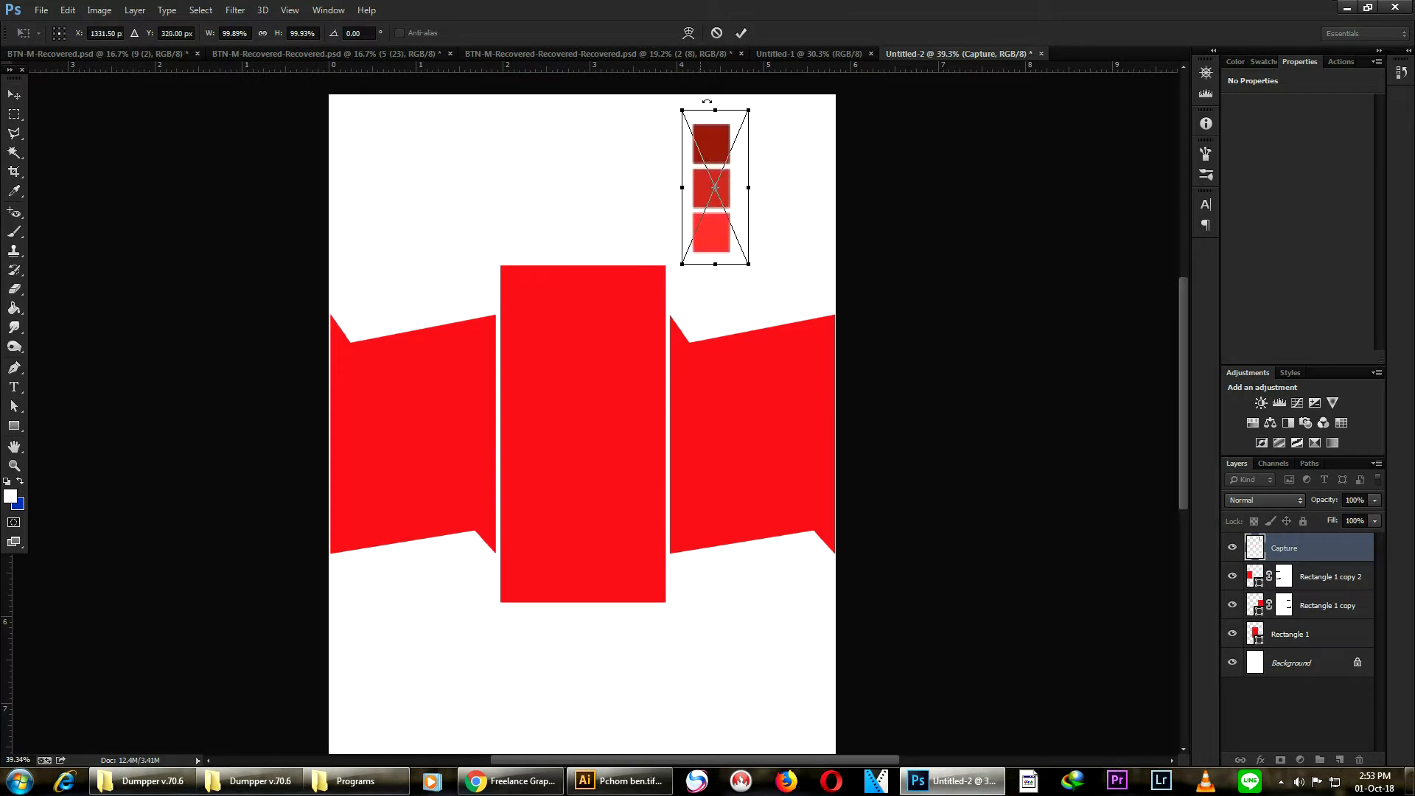
left_click(742, 32)
- Recolour the right ribbon piece with the lightest red sampled from the swatch image, #ff3535
left_click(768, 383)
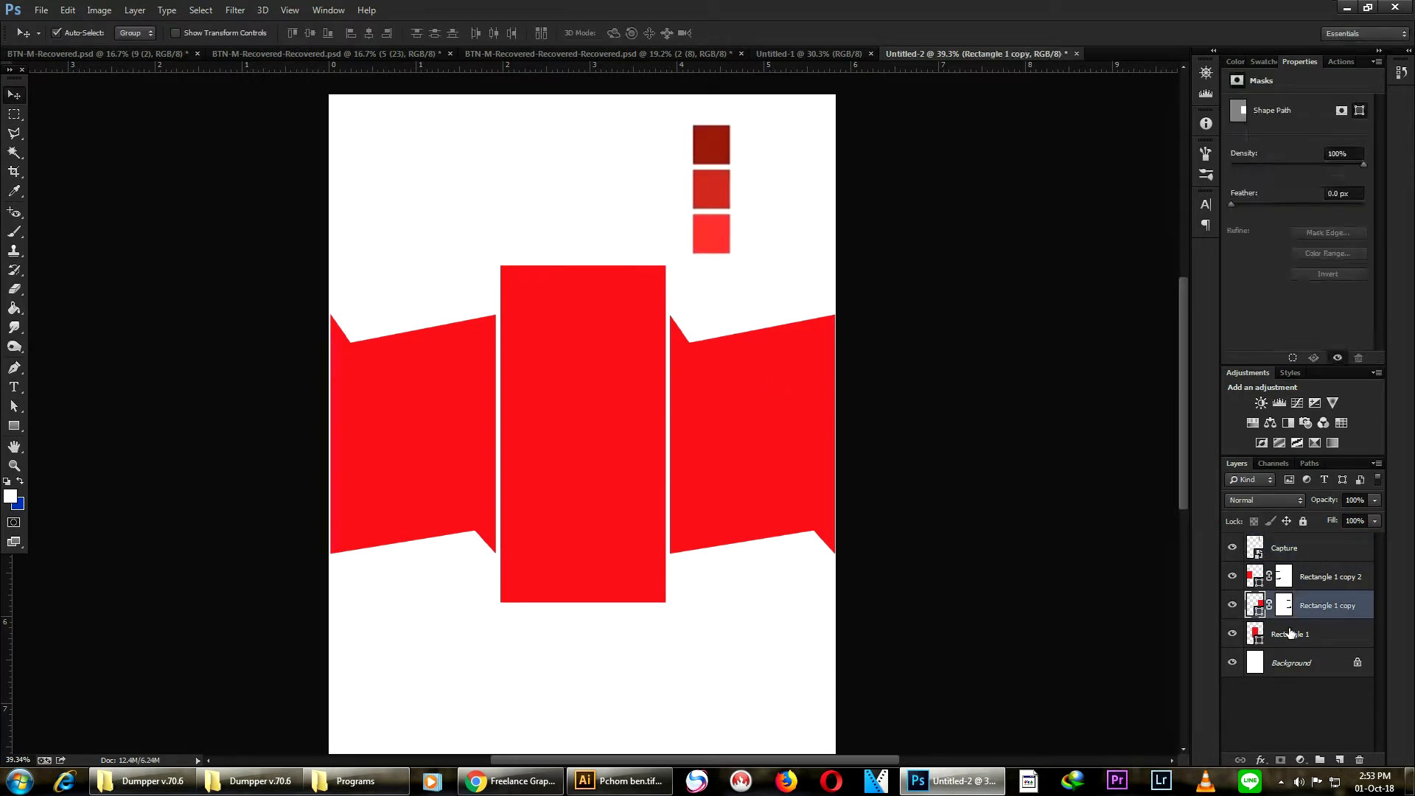
double_click(1253, 605)
left_click(723, 234)
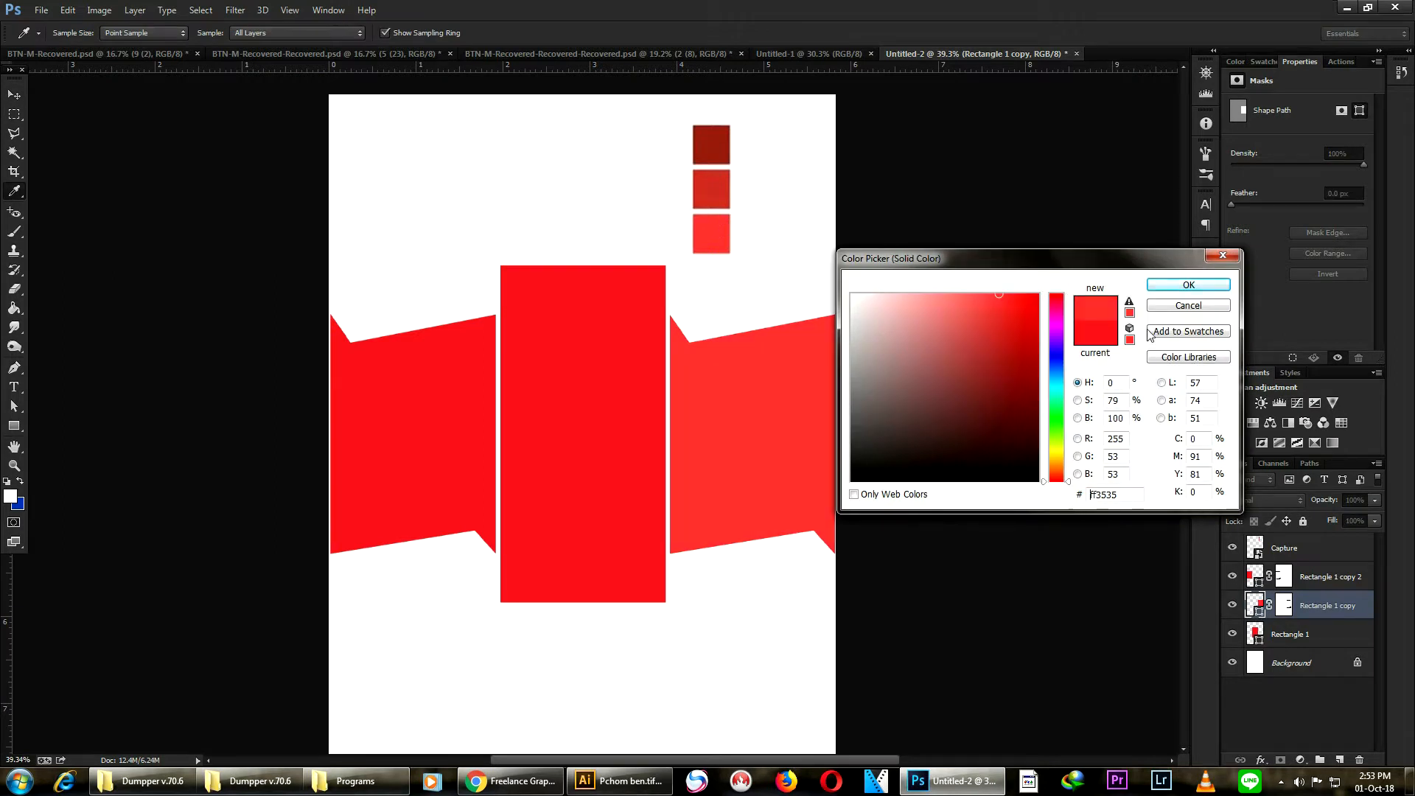
left_click(1184, 286)
- Recolour the middle rectangle with the middle red sampled from the swatch image
left_click(608, 353)
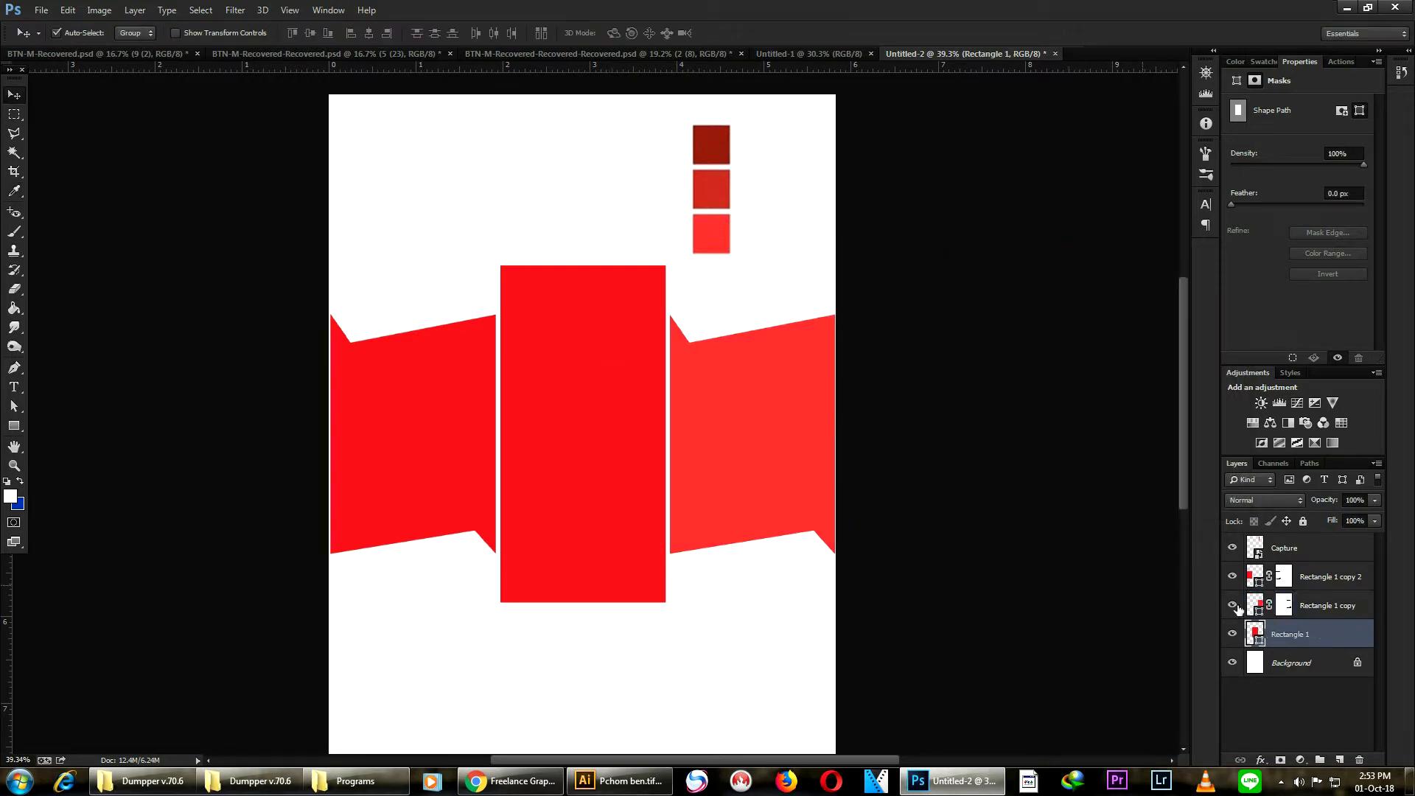
double_click(1257, 635)
left_click(714, 190)
left_click(1184, 287)
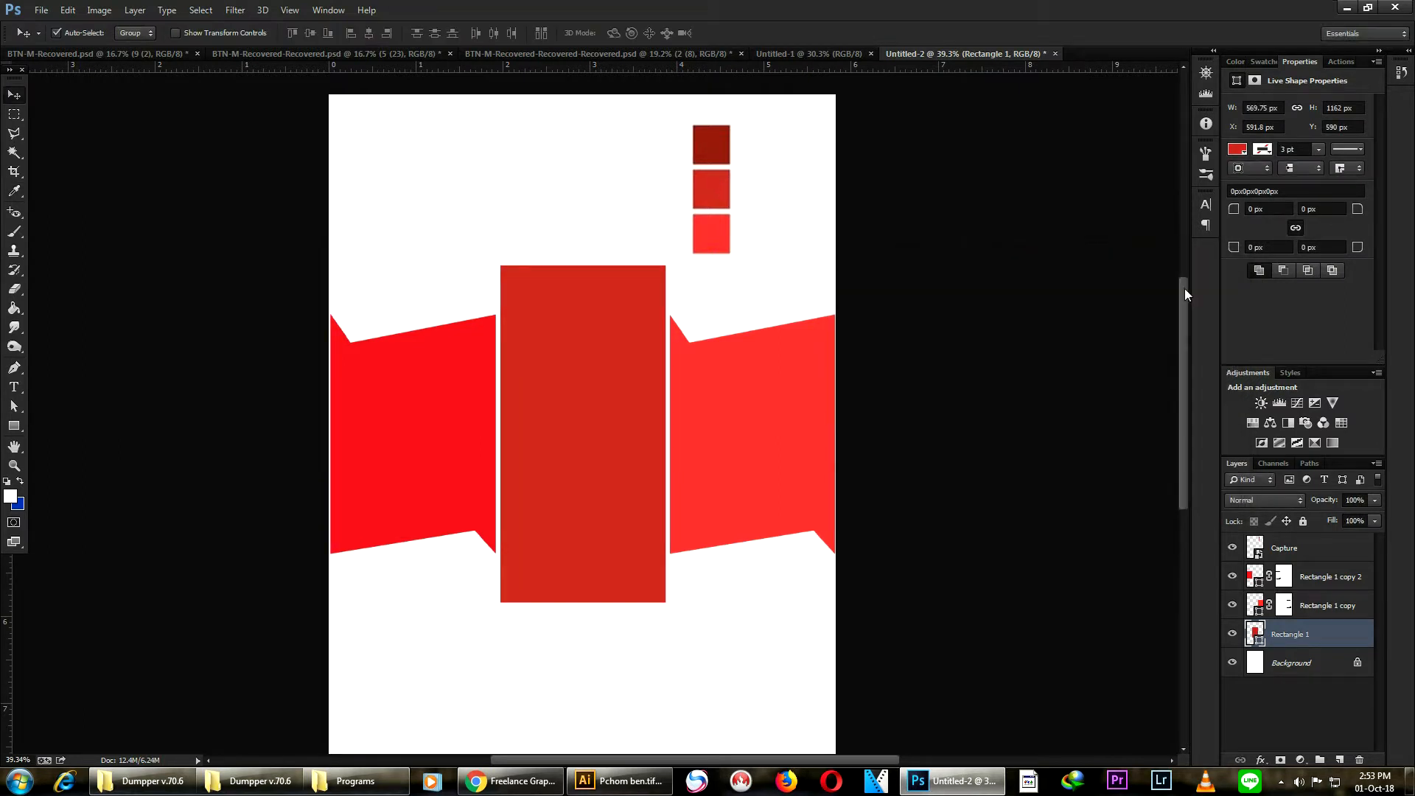
- Recolour the left ribbon piece with the darkest red sampled from the swatch image, #96241a
left_click(424, 448)
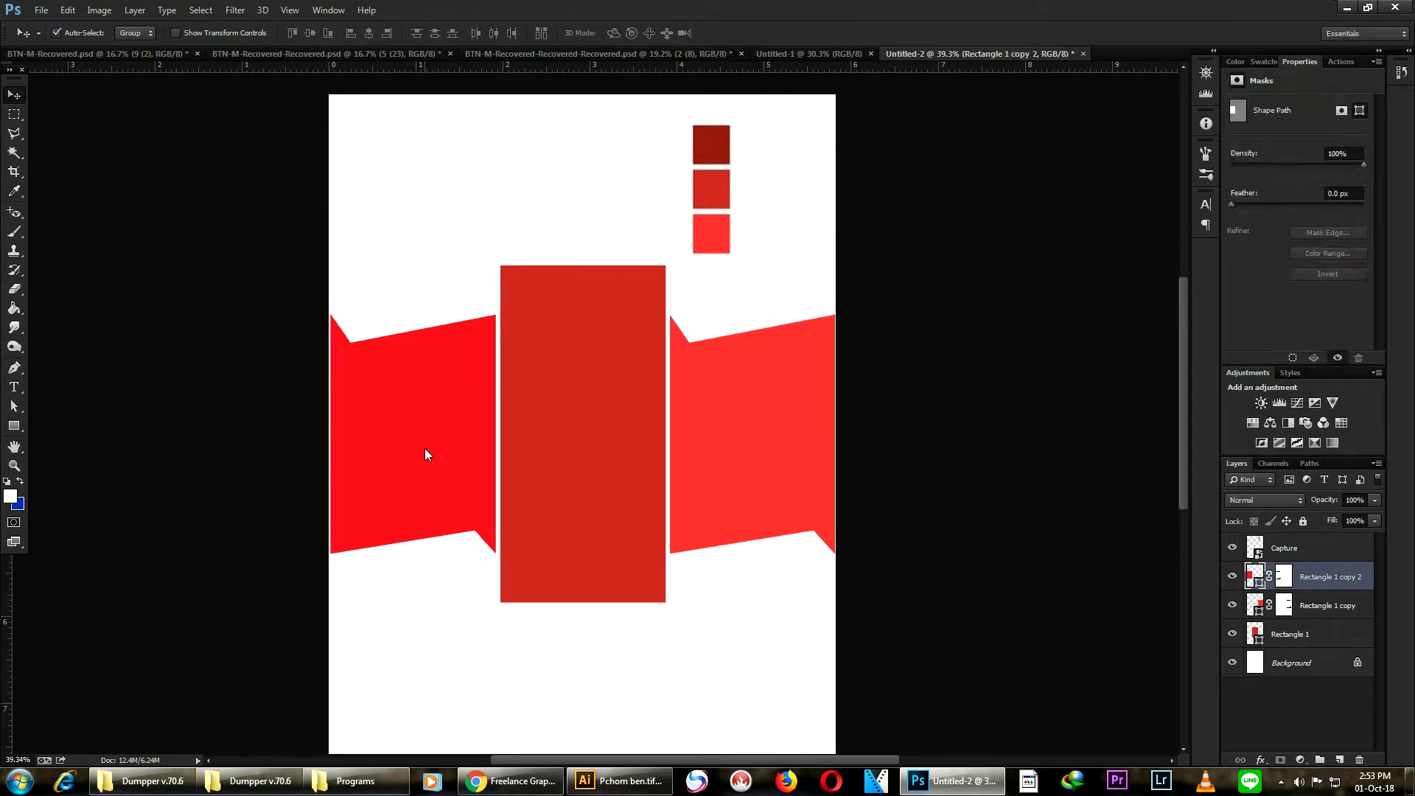
double_click(1257, 577)
left_click(715, 143)
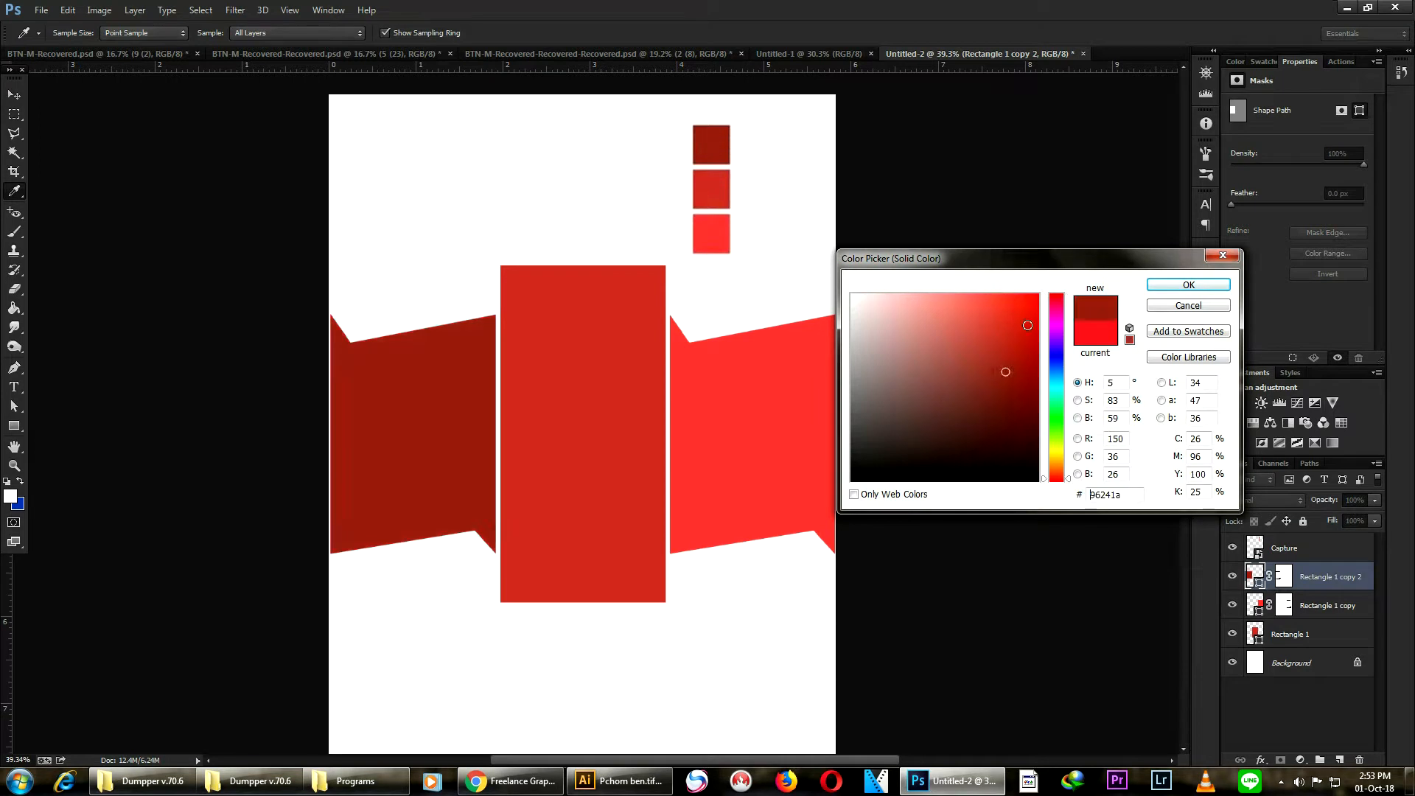
left_click(1177, 288)
- Draw a rectangle about 1962 × 1550 px over the lower page and move its layer just above the Background
scroll(682, 266, "down", 3)
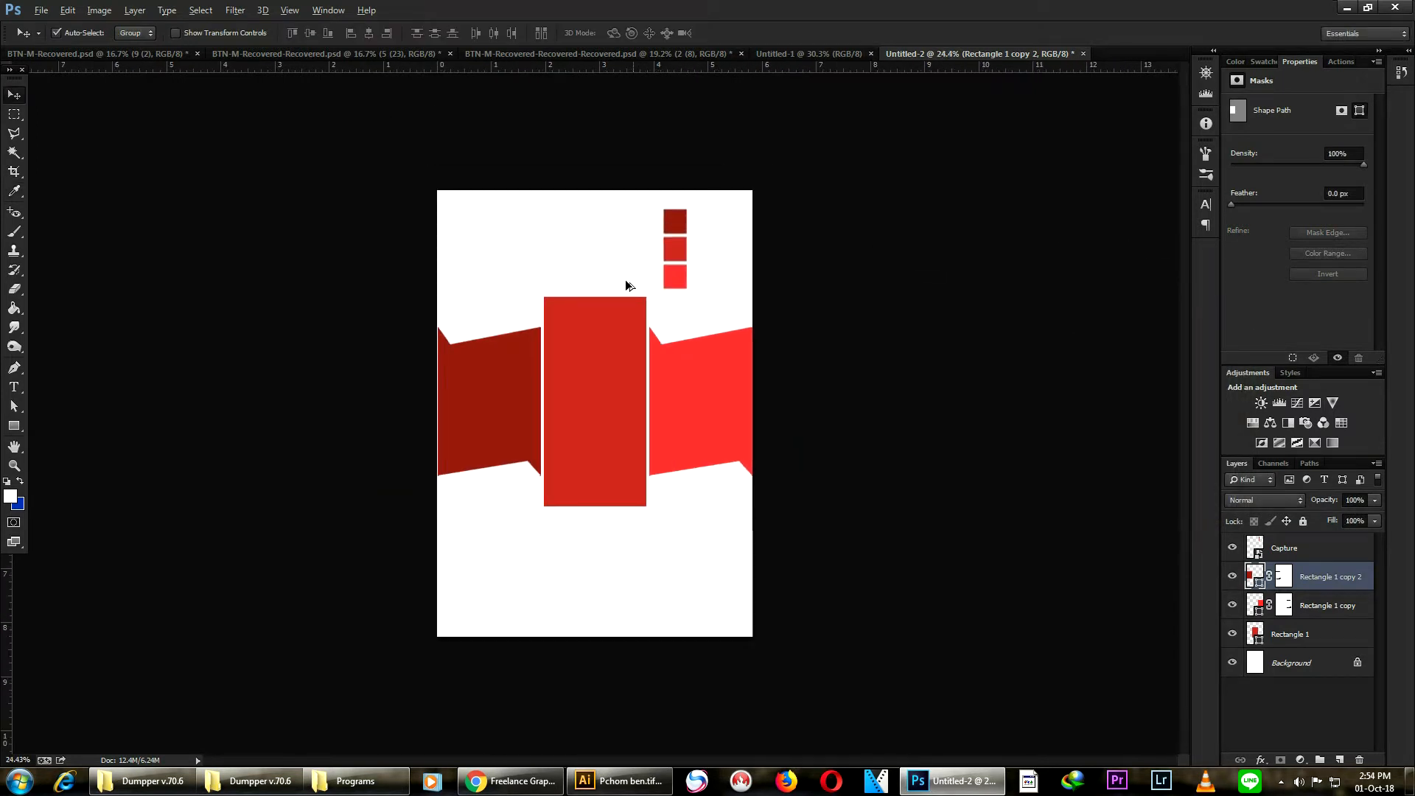
scroll(634, 282, "up", 2)
scroll(472, 460, "up", 1)
scroll(542, 456, "down", 2)
scroll(422, 246, "up", 1)
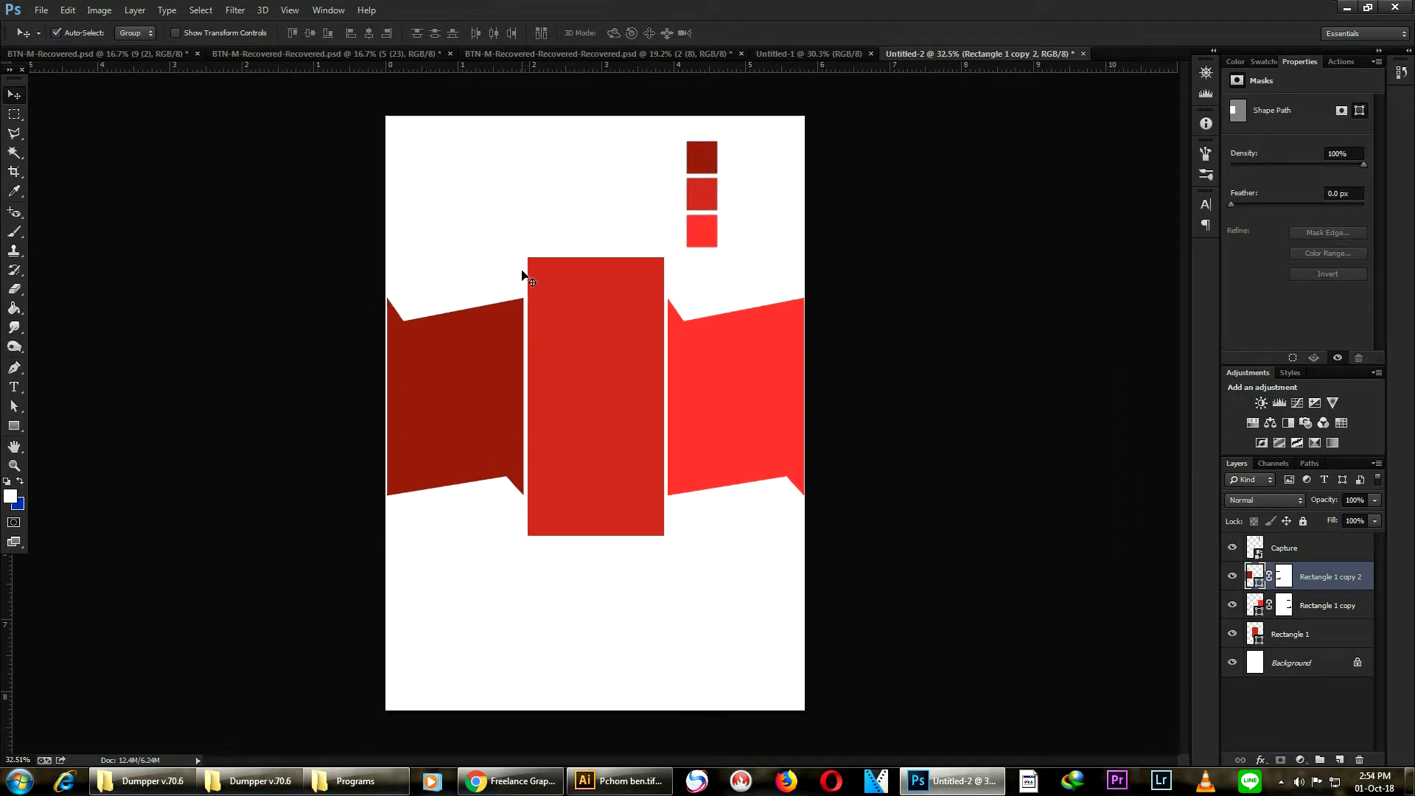
left_click_drag(615, 127, 729, 225)
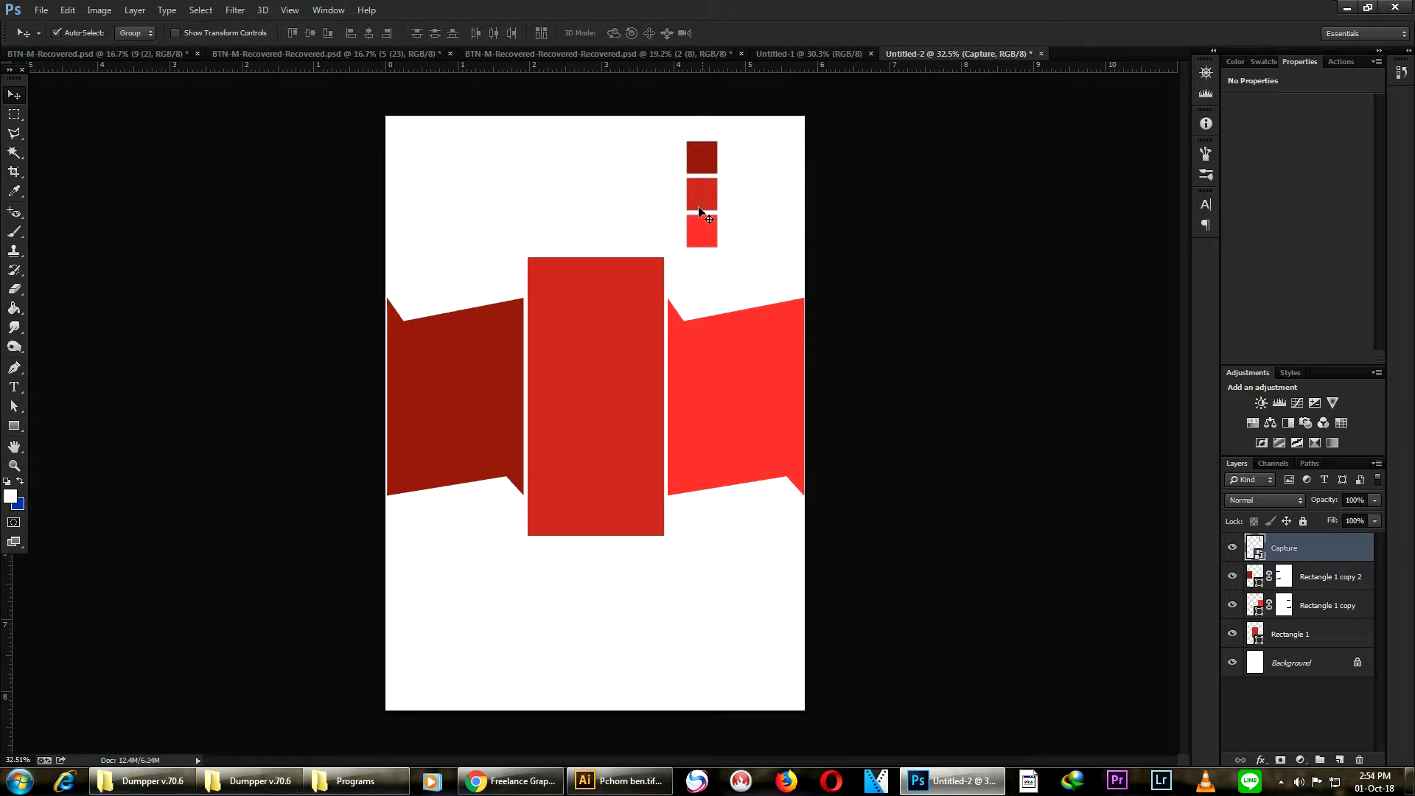
left_click(675, 622)
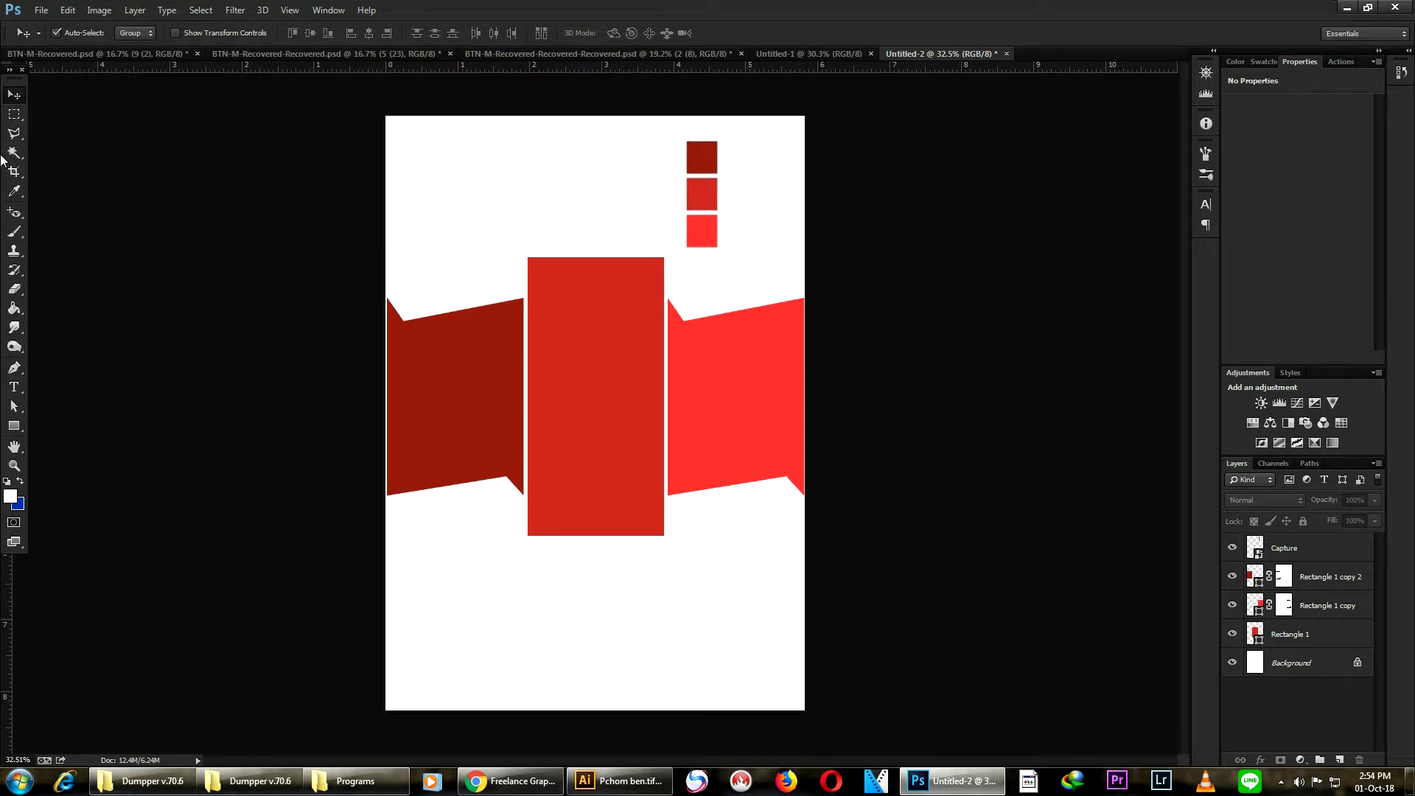
left_click(11, 433)
left_click_drag(347, 355, 823, 728)
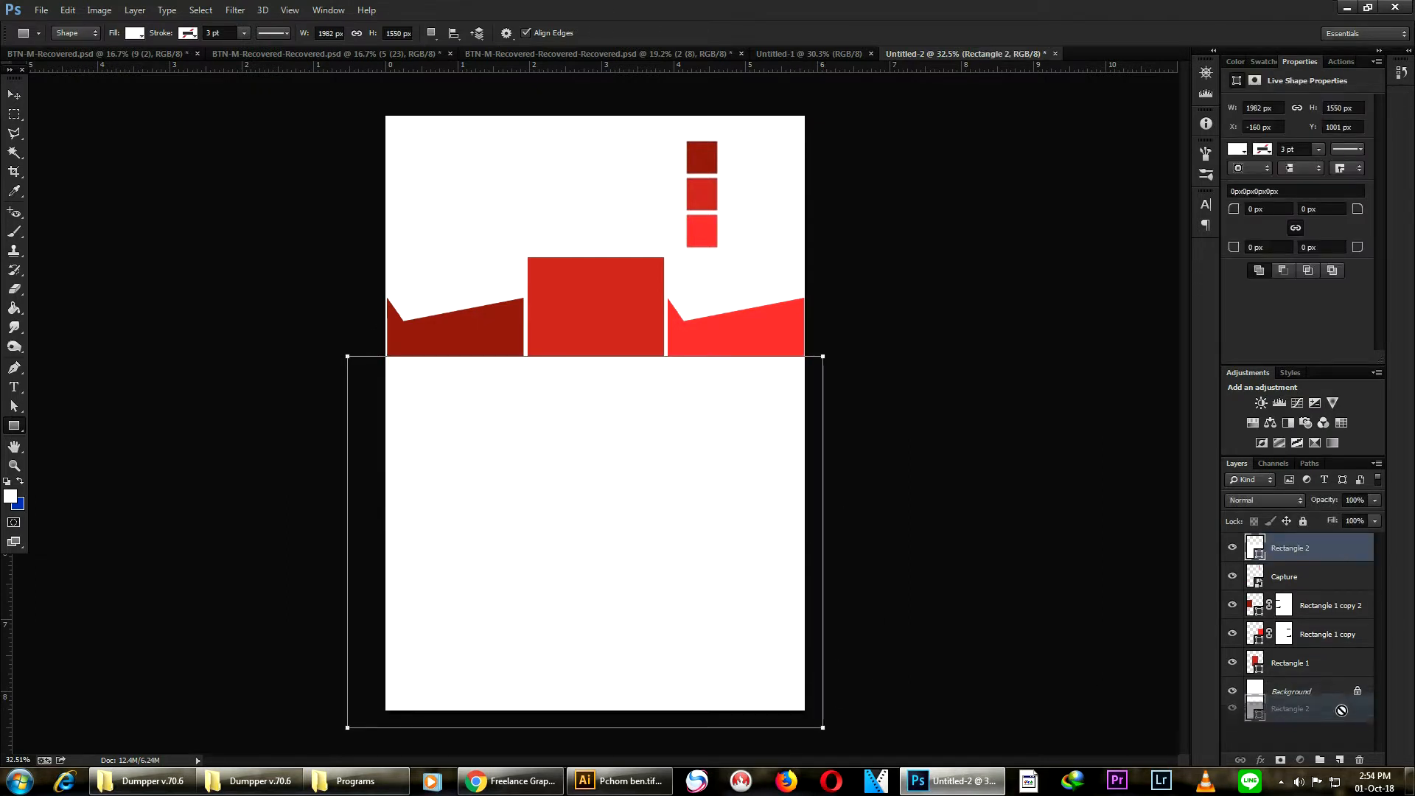
left_click(1330, 678)
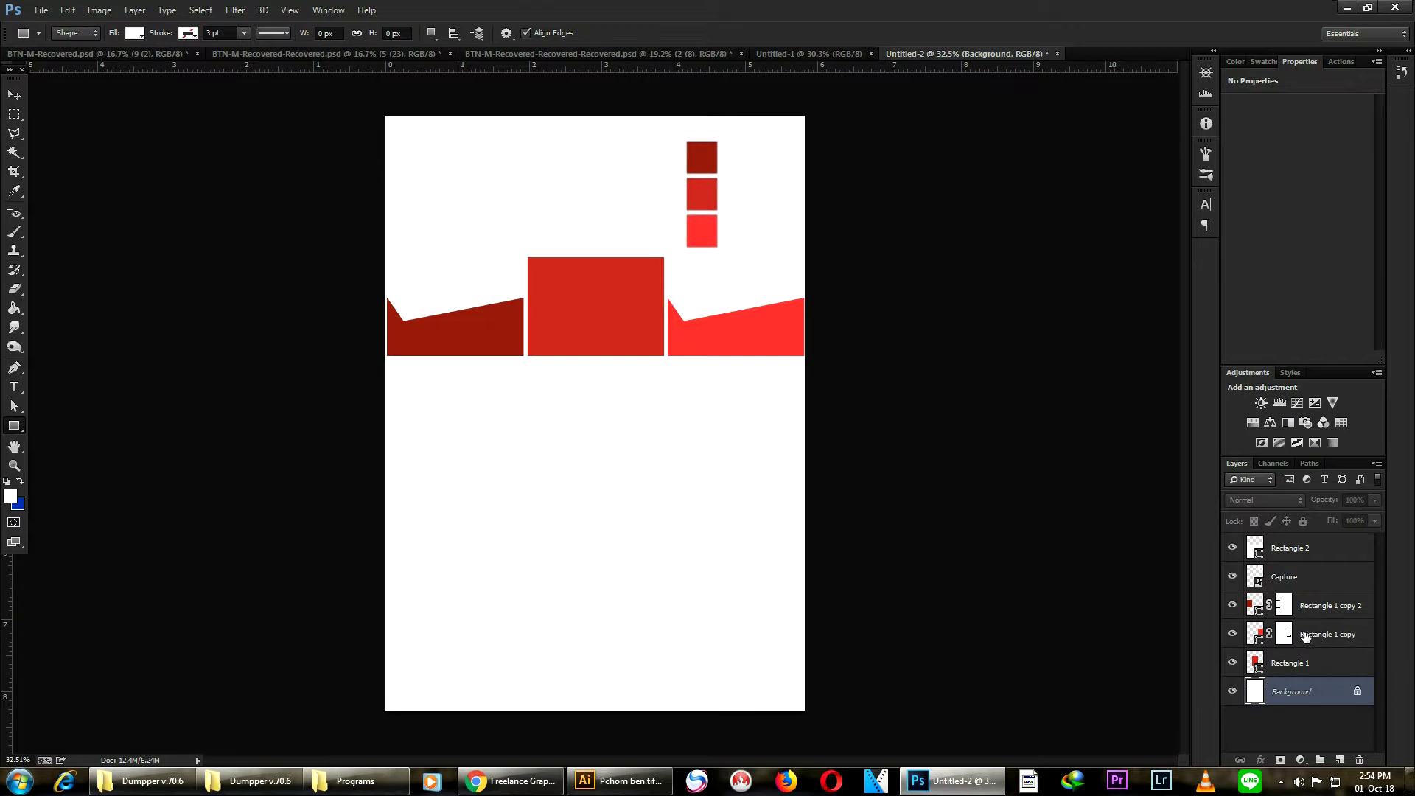
left_click_drag(1297, 558, 1321, 677)
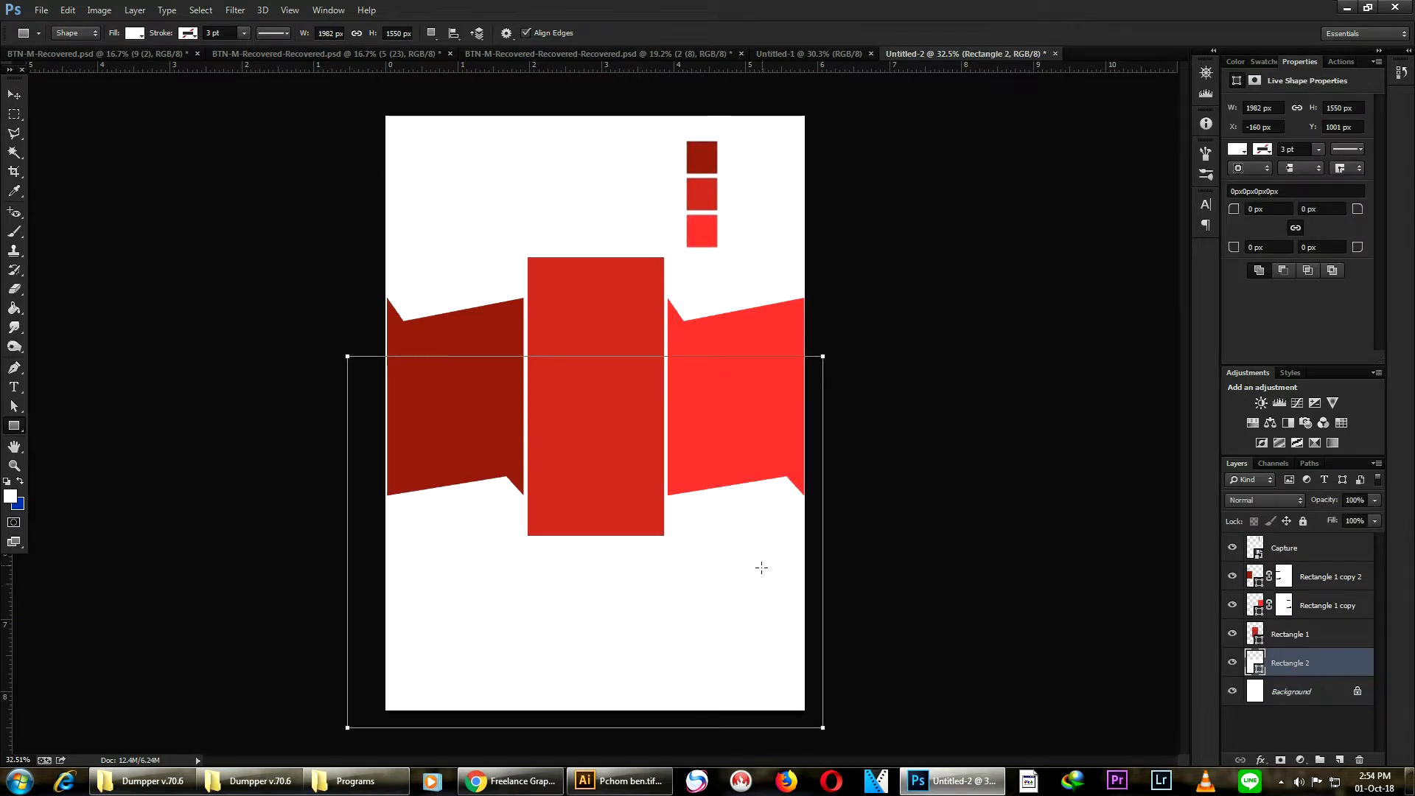
- Fill the new rectangle with a pale pinkish grey, #cbb2b2
double_click(1259, 674)
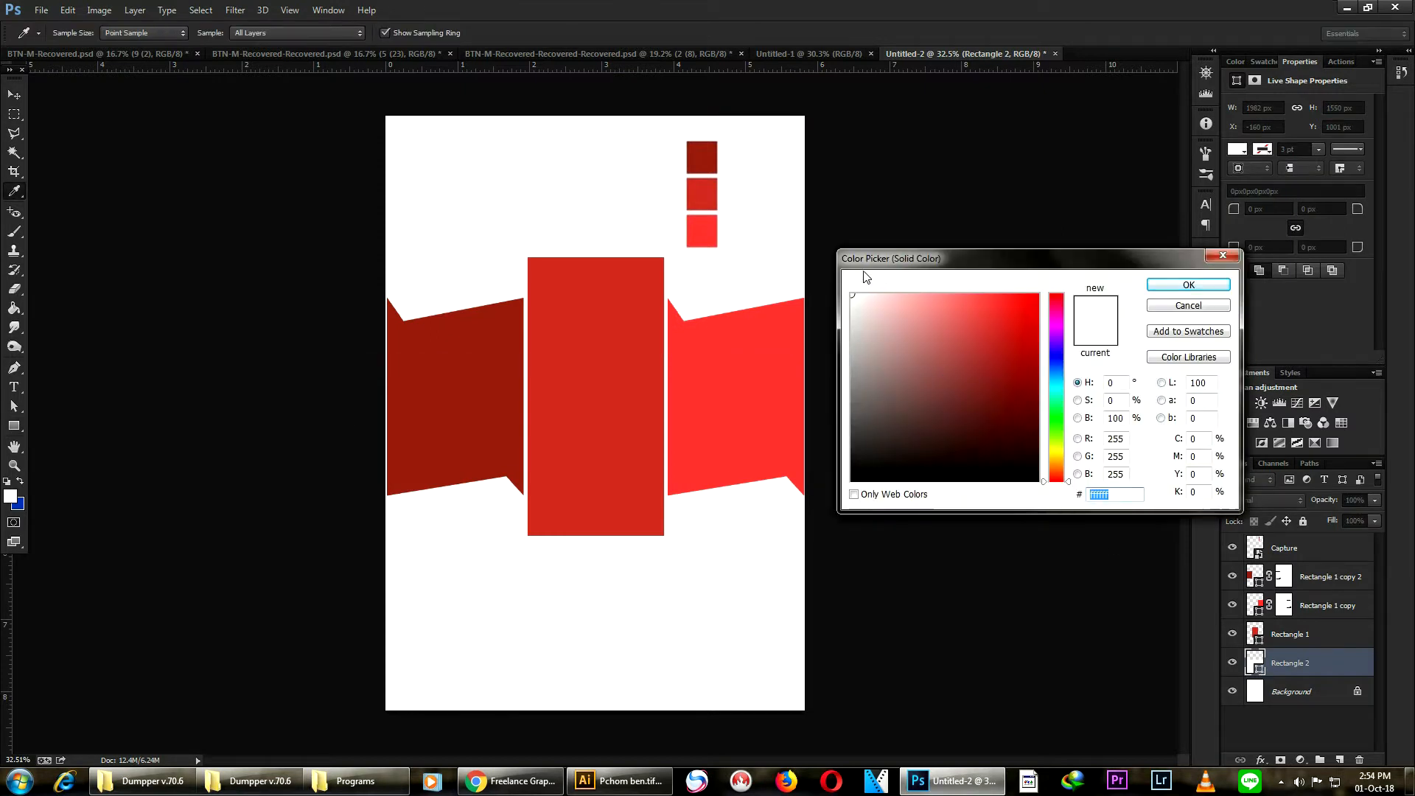
left_click(853, 334)
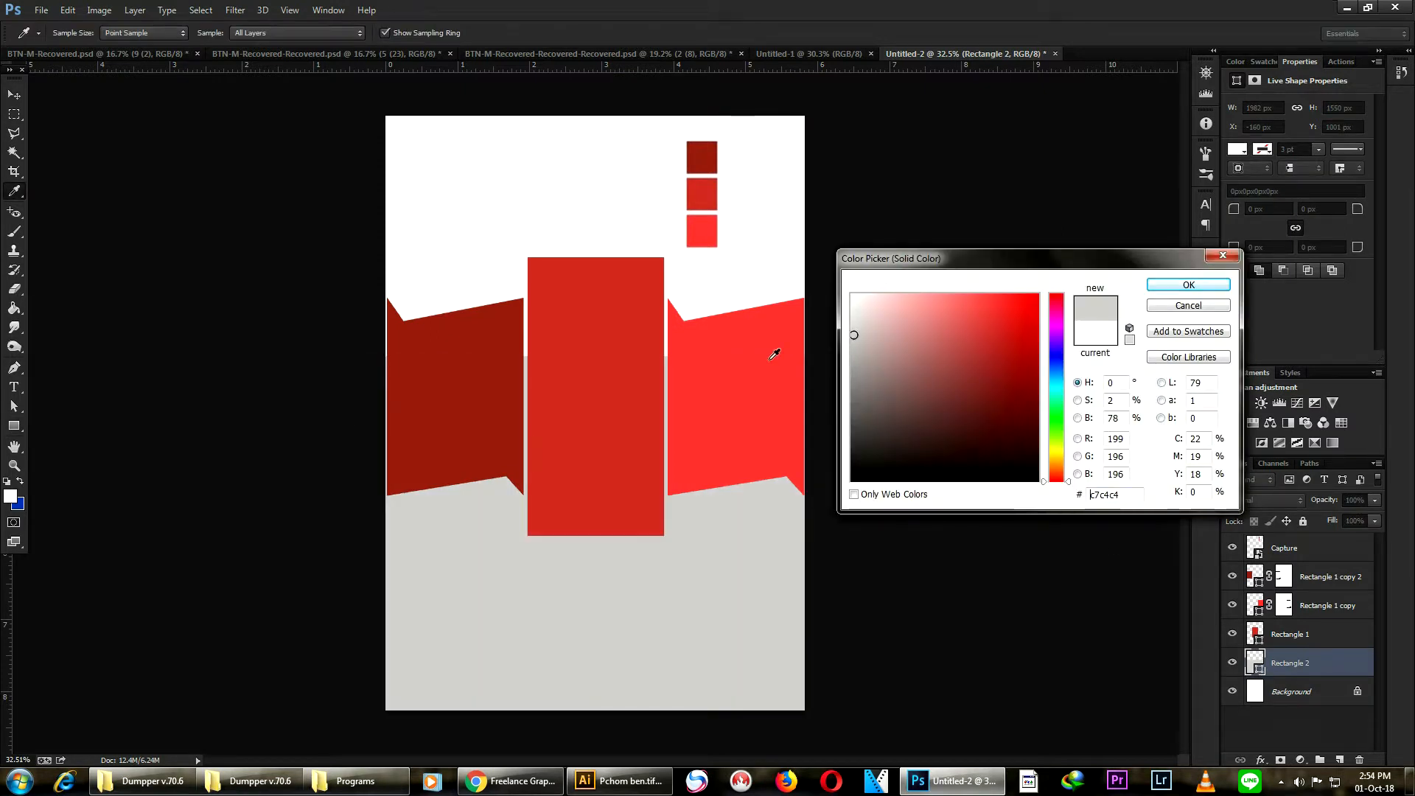
left_click(873, 331)
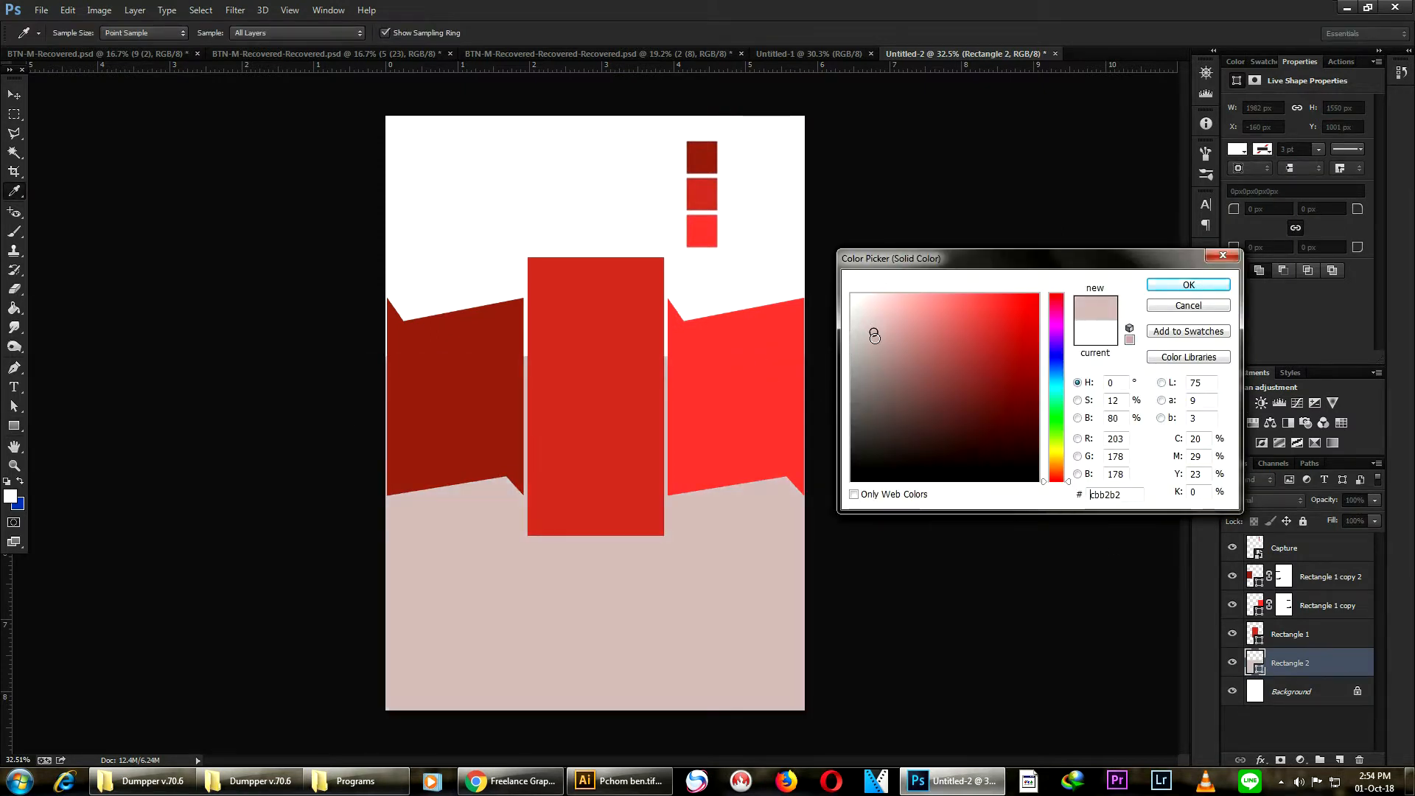
left_click(1187, 286)
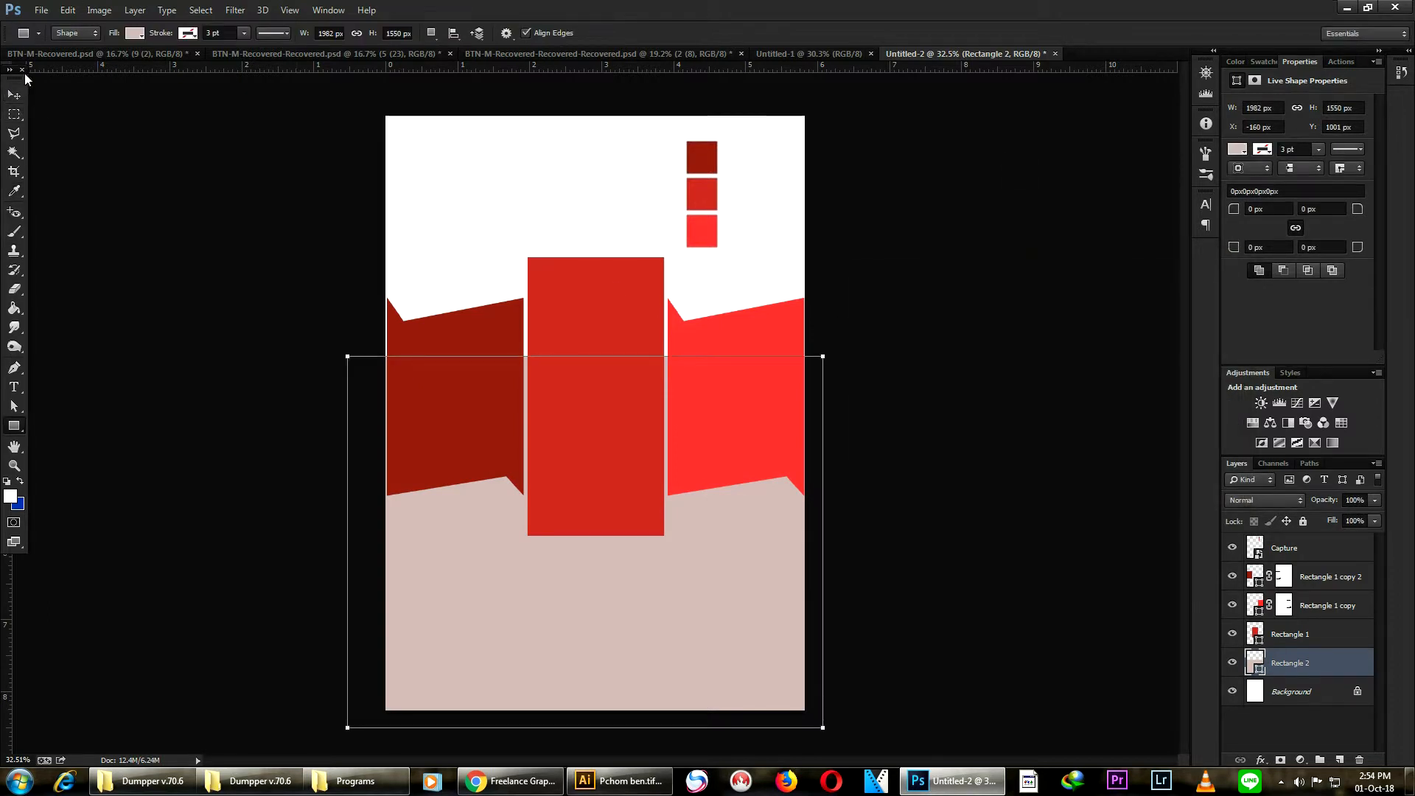
- Delete the placed colour swatch image
left_click(14, 95)
scroll(686, 227, "down", 1)
scroll(607, 428, "up", 1)
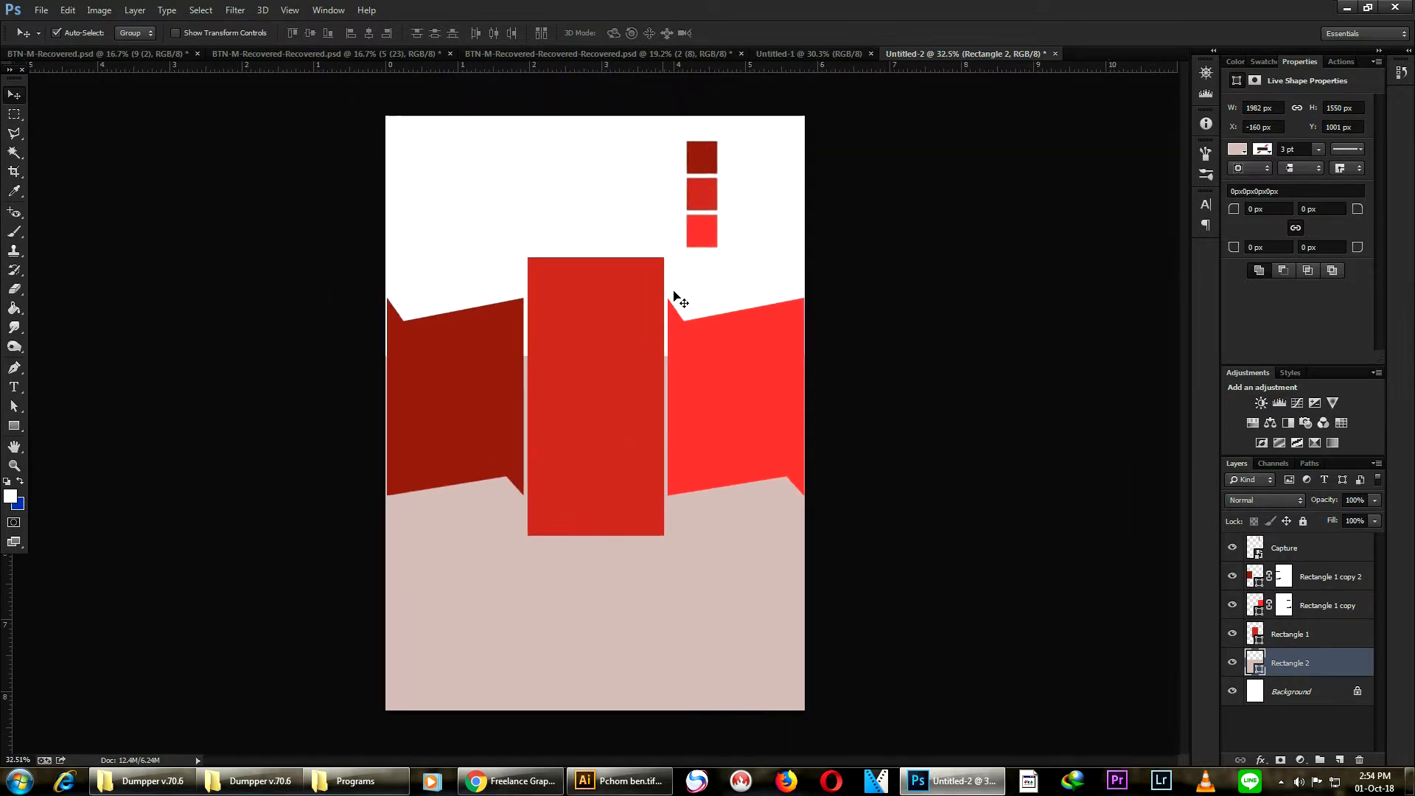
left_click(696, 220)
key("Delete")
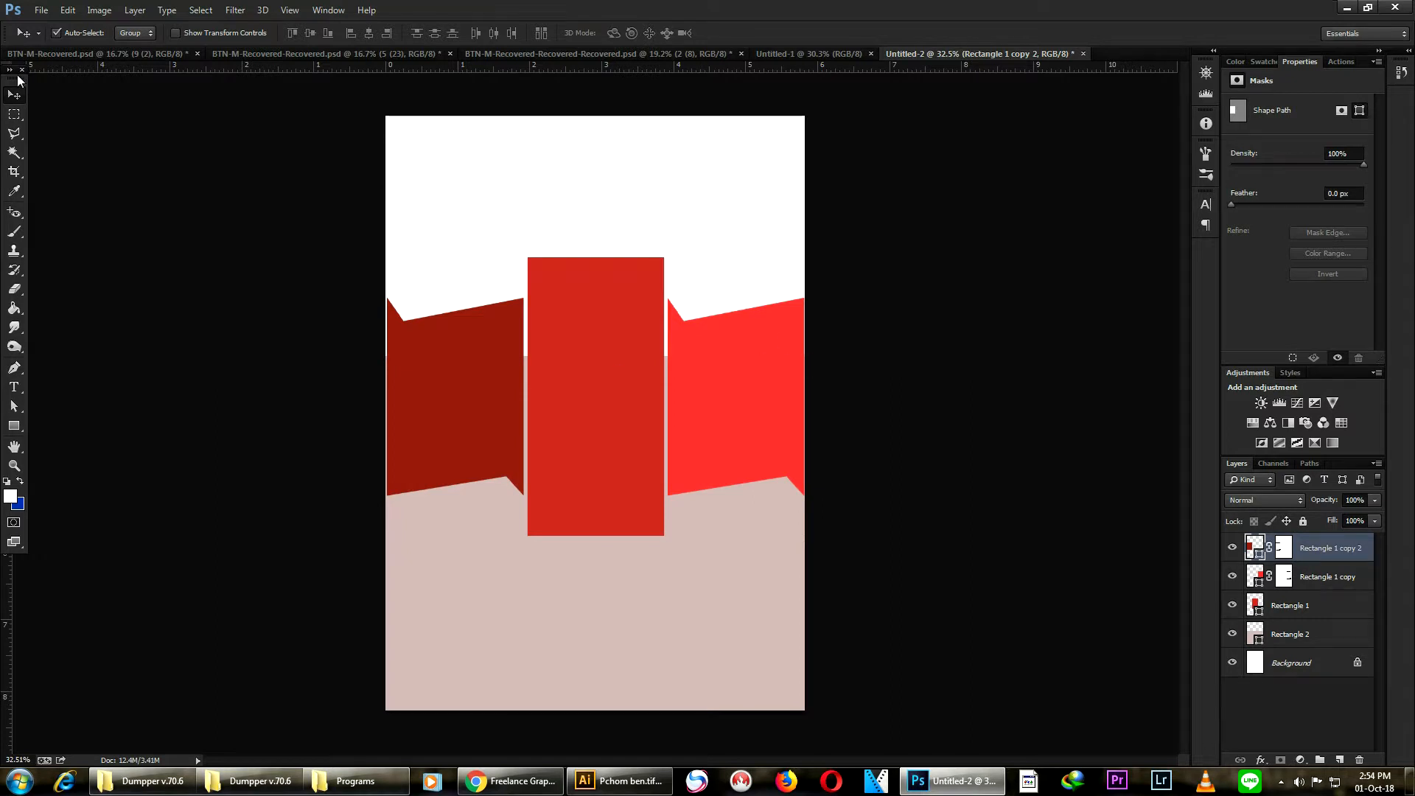
- Place girl-2771001.jpg from the Flyer folder and move it to cover the top of the page above the ribbon
left_click(40, 13)
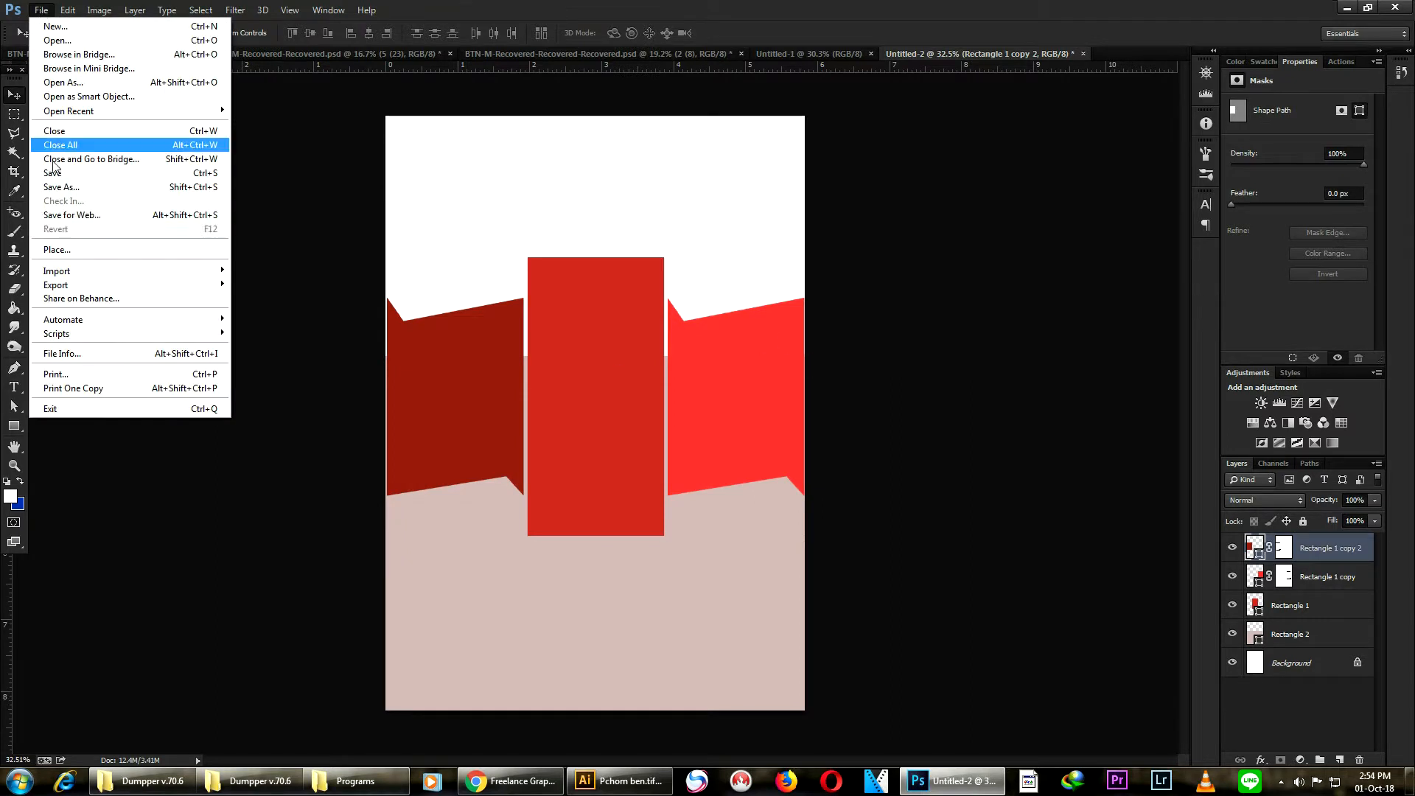
left_click(73, 251)
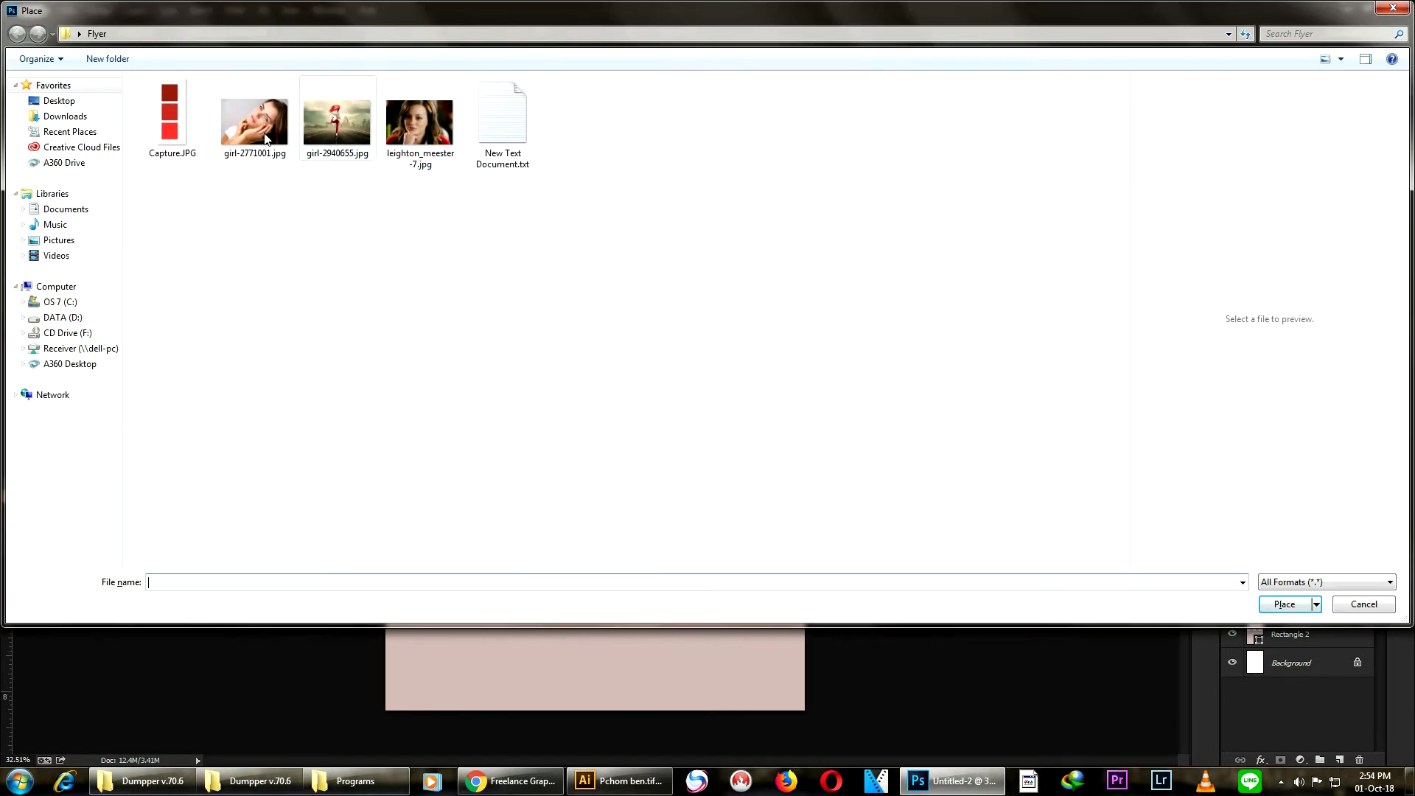
left_click(227, 134)
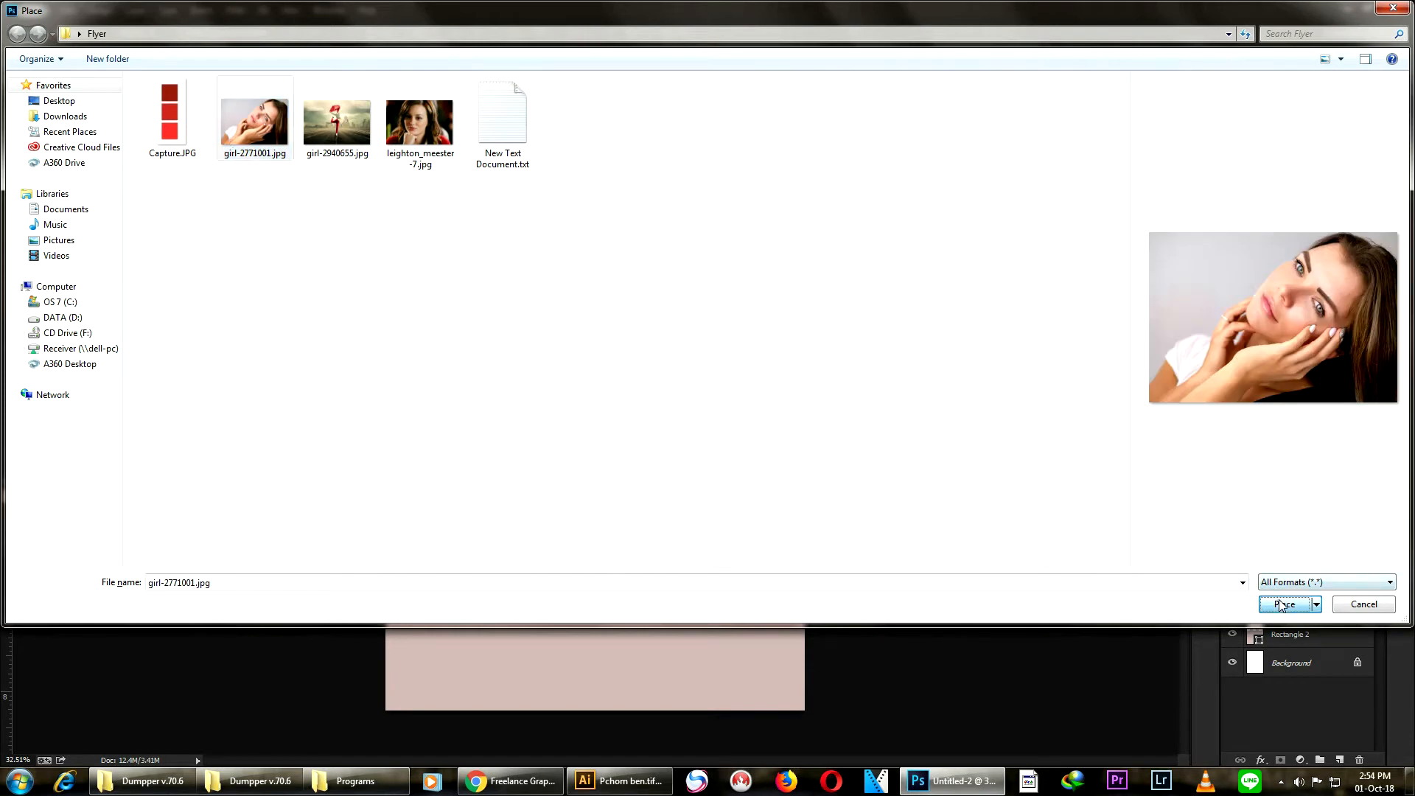
left_click(1282, 604)
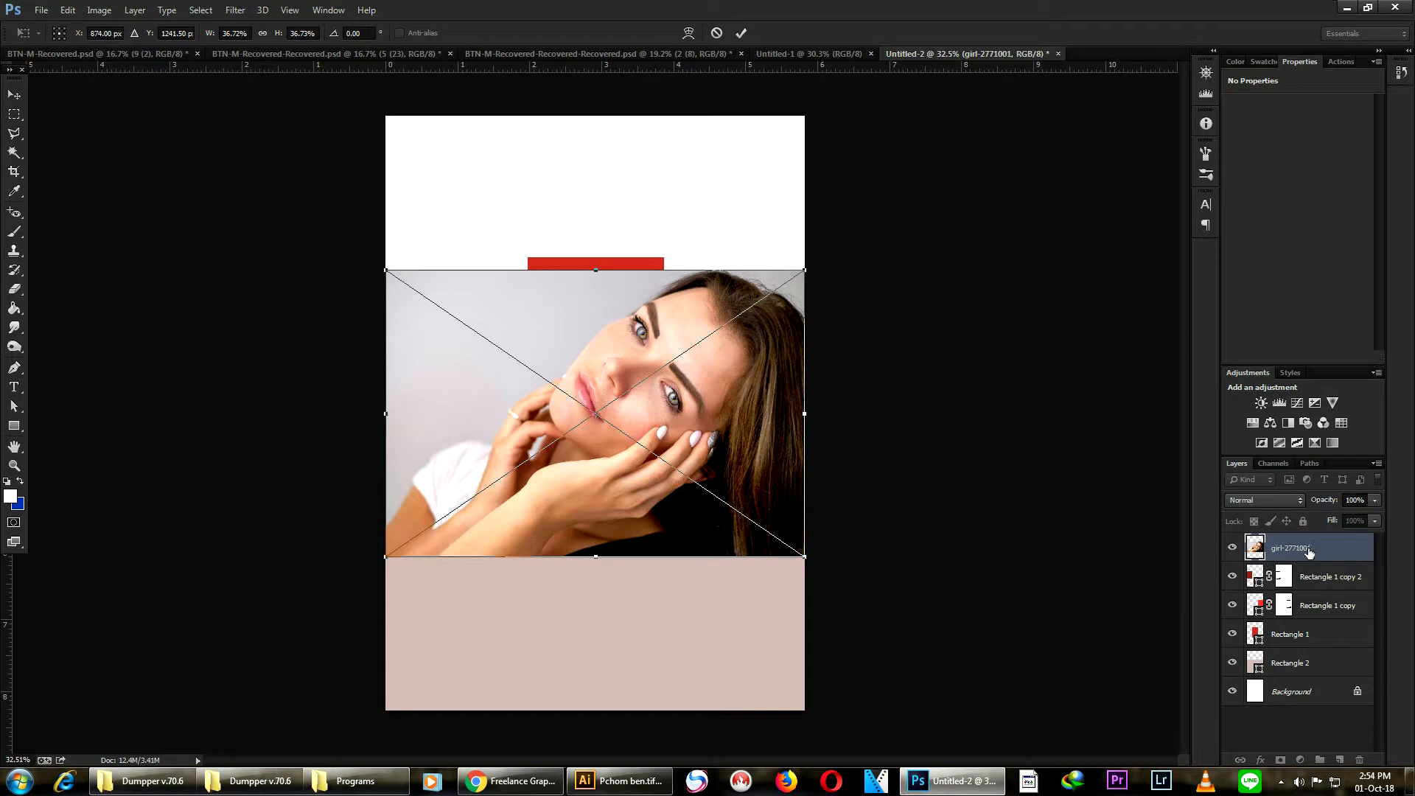
left_click_drag(692, 418, 682, 259)
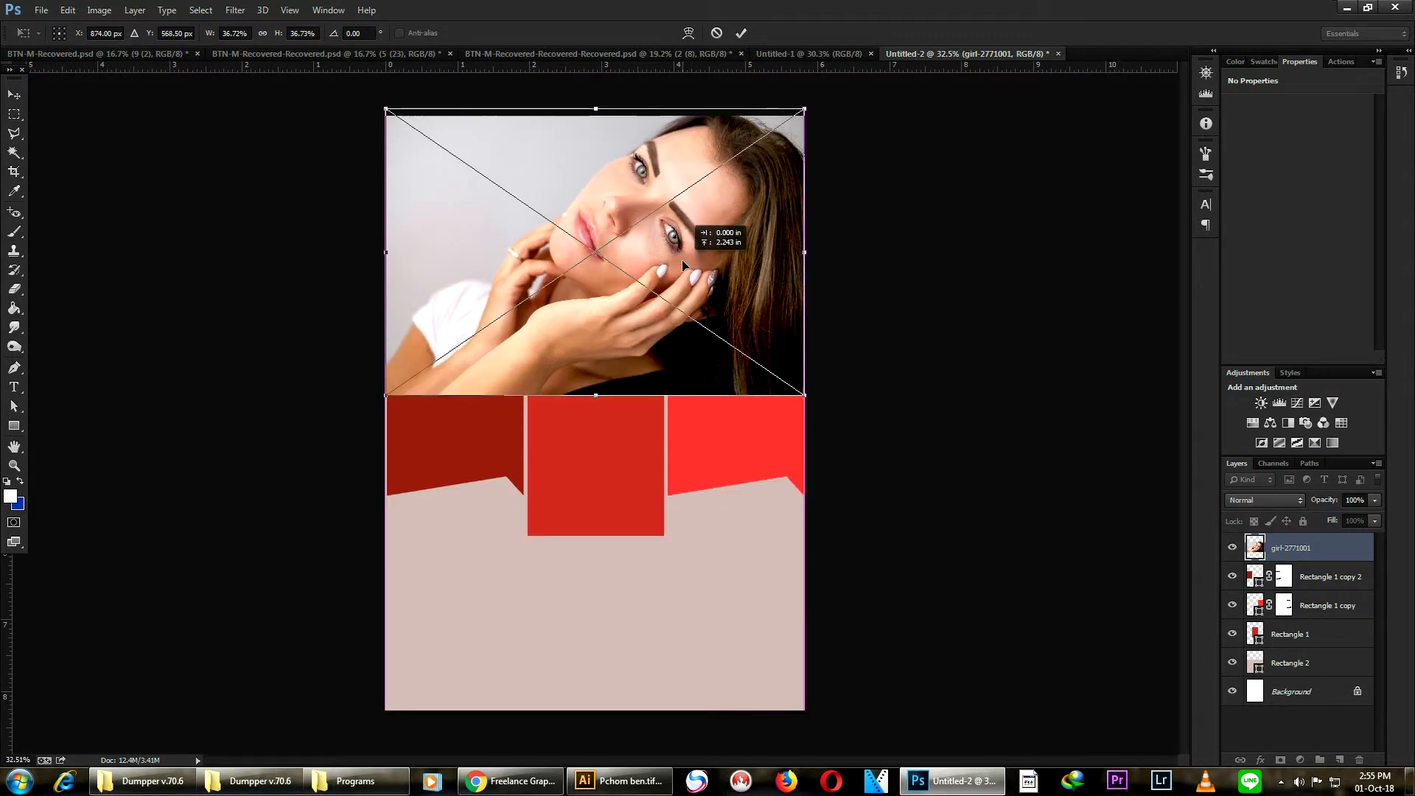
left_click(741, 32)
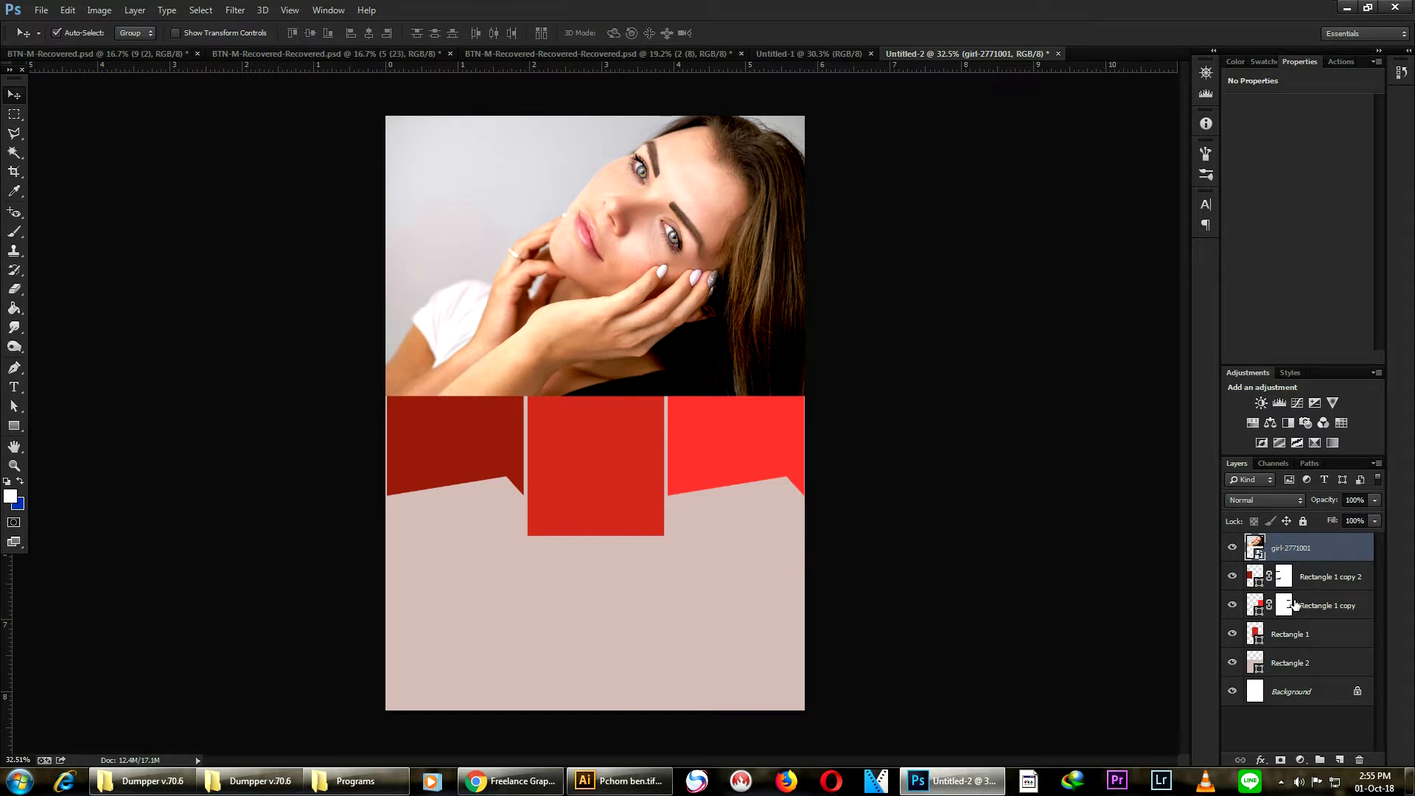
- Group the three ribbon rectangle layers into a new group named Shape
left_click(1316, 583)
left_click(1314, 635, "shift")
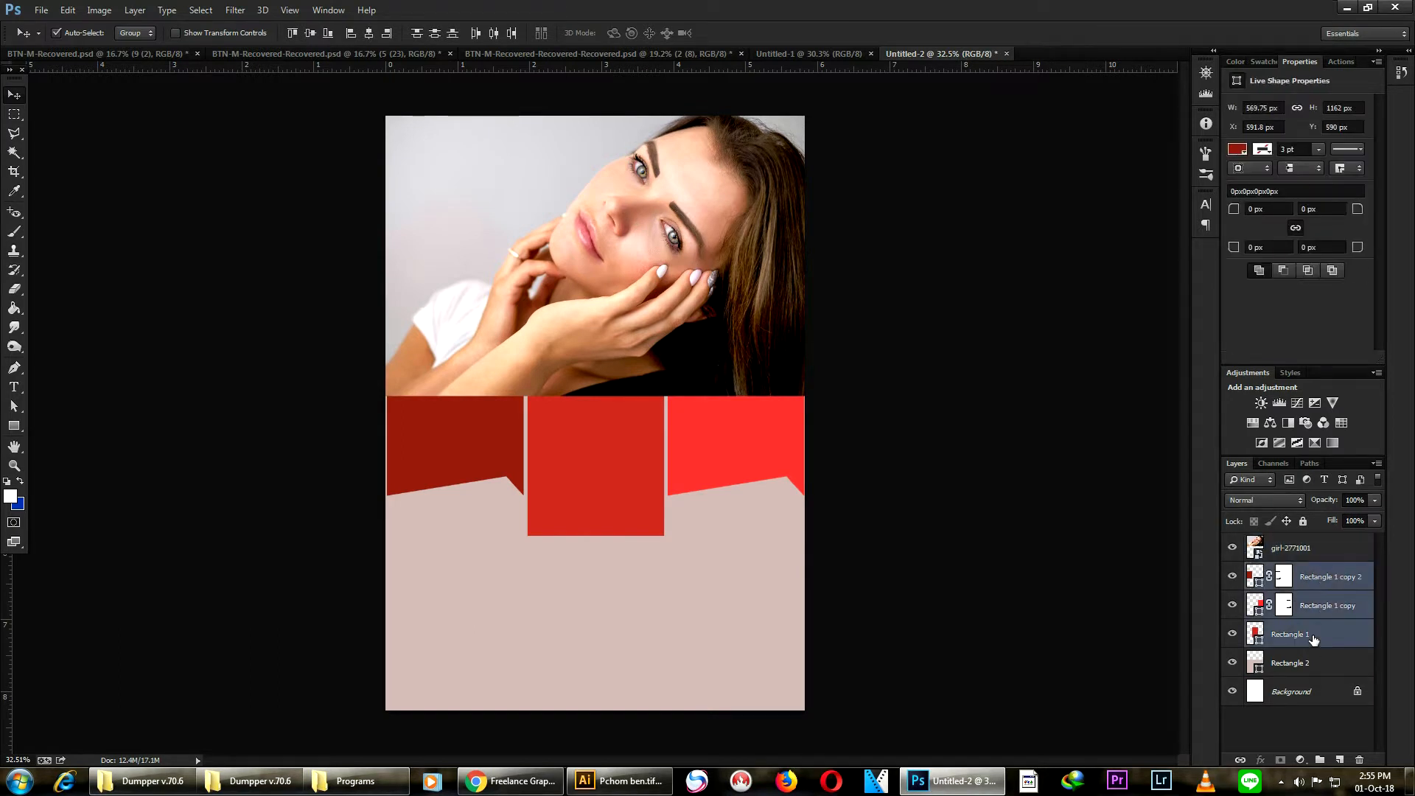
right_click(1314, 636)
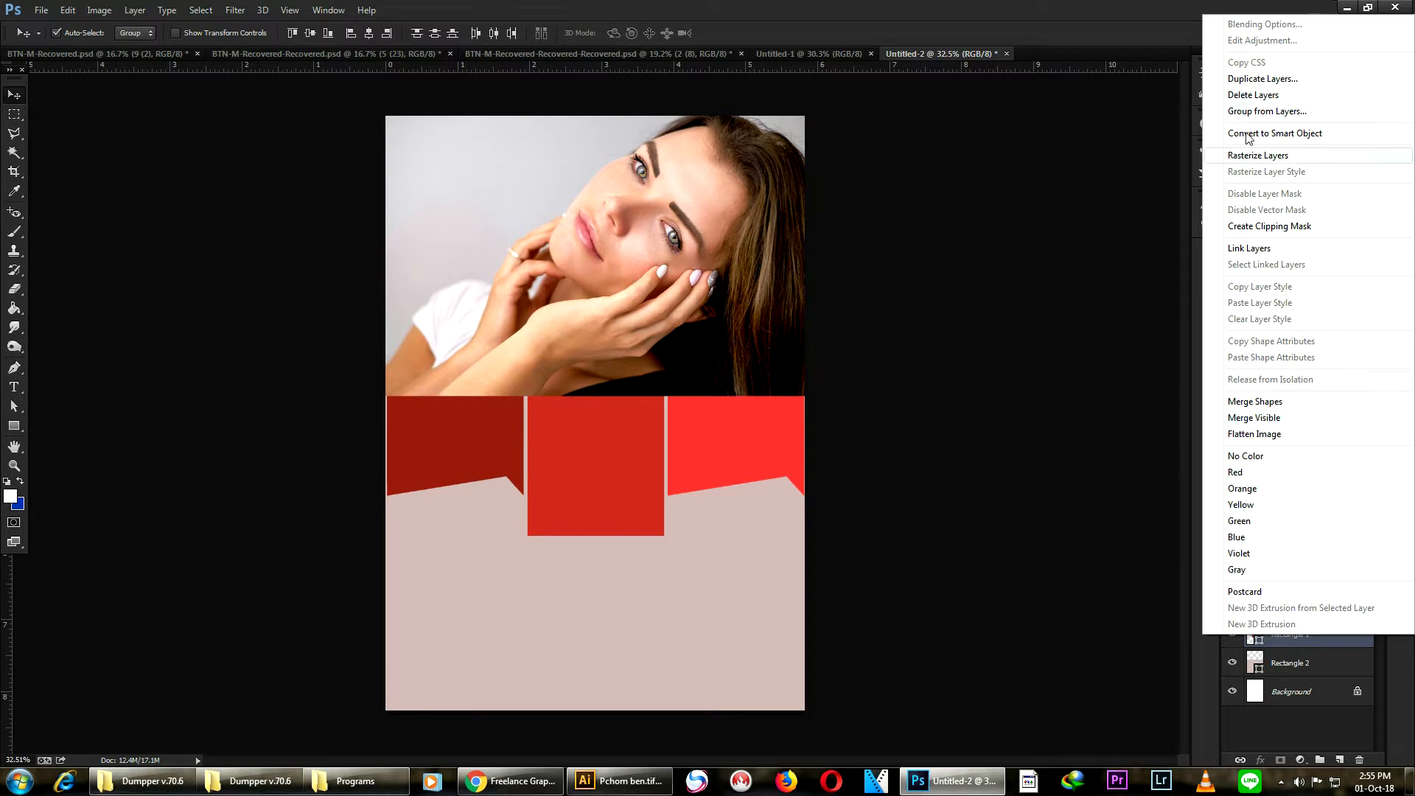
left_click(1244, 112)
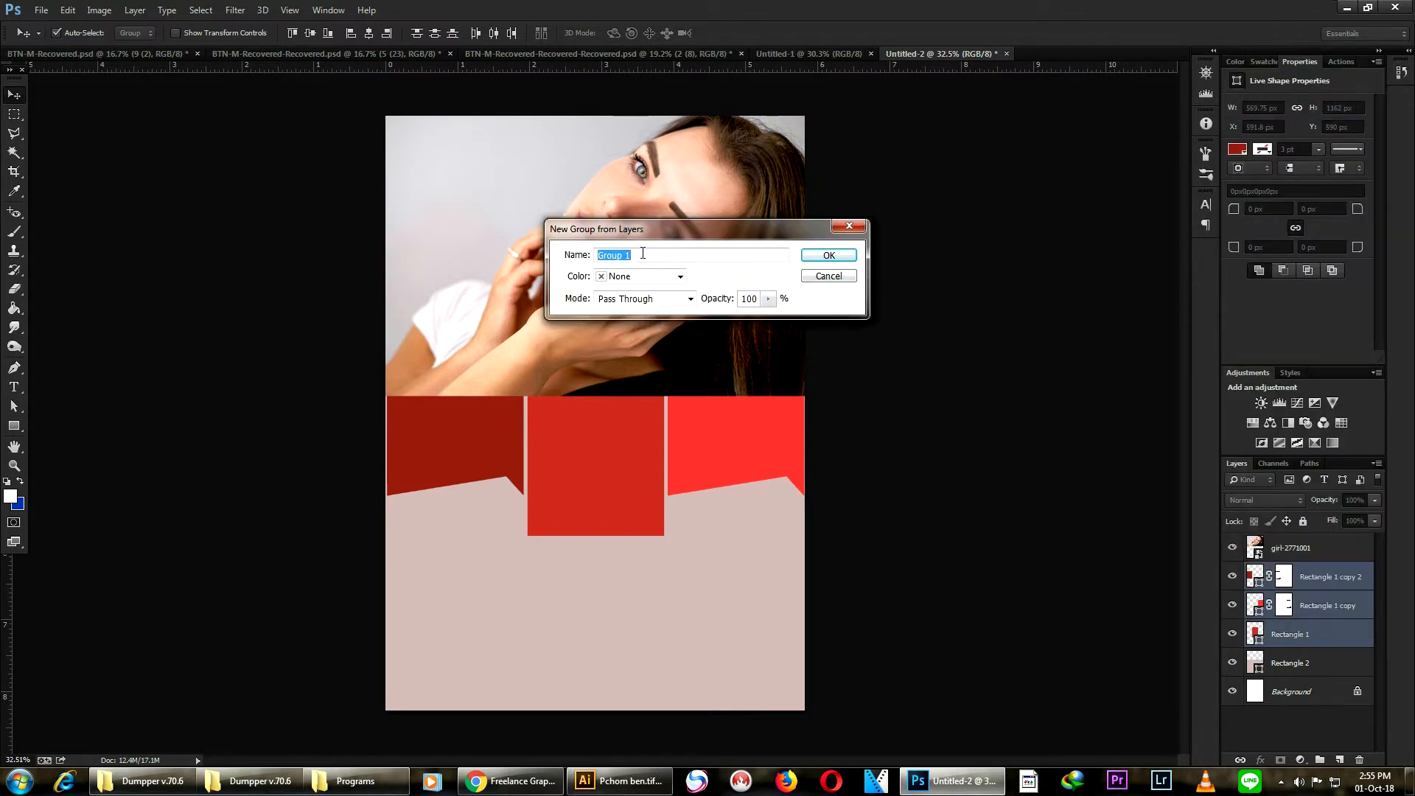
type("Shape")
left_click(827, 255)
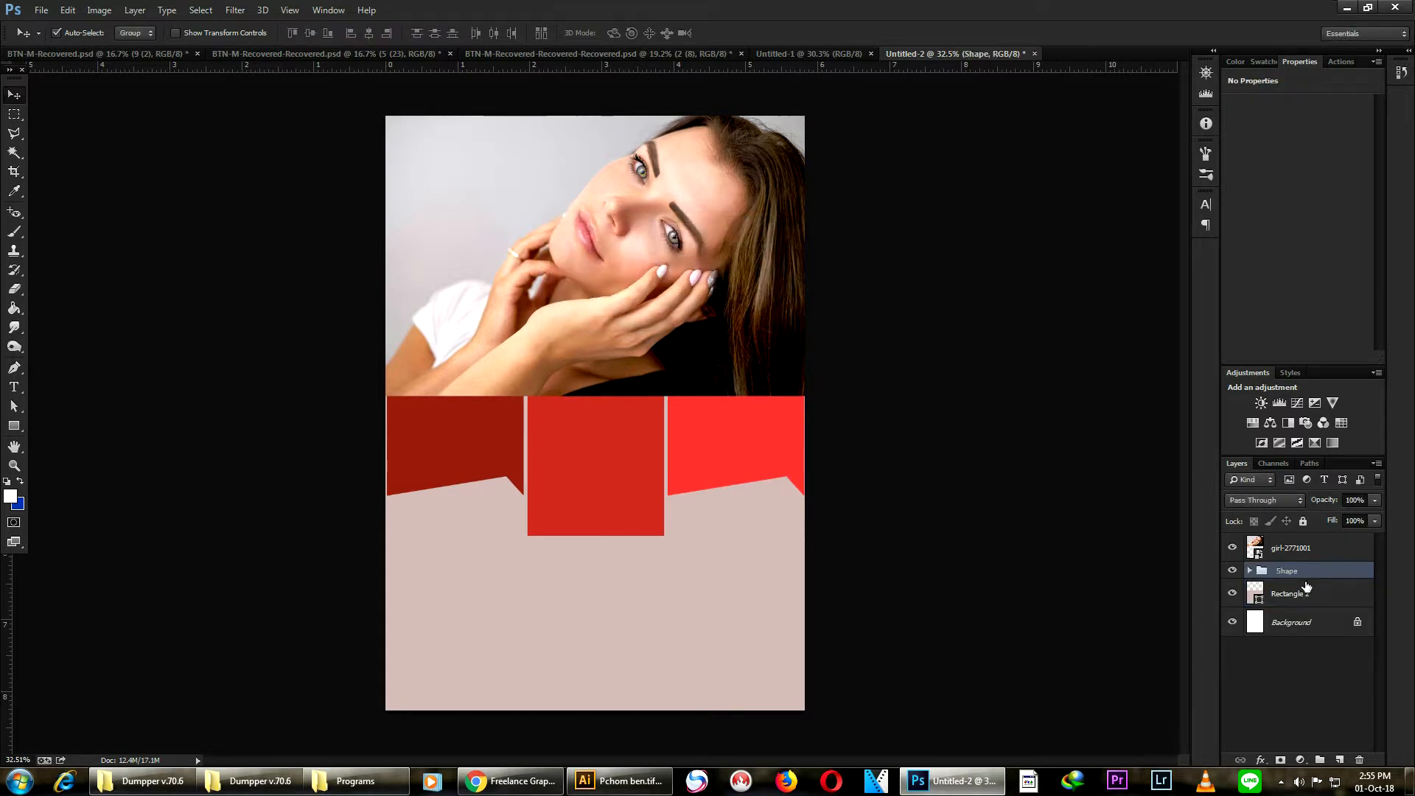
- Move the photo layer beneath the Shape group and shift the photo upward with Free Transform
left_click_drag(1286, 548, 1288, 586)
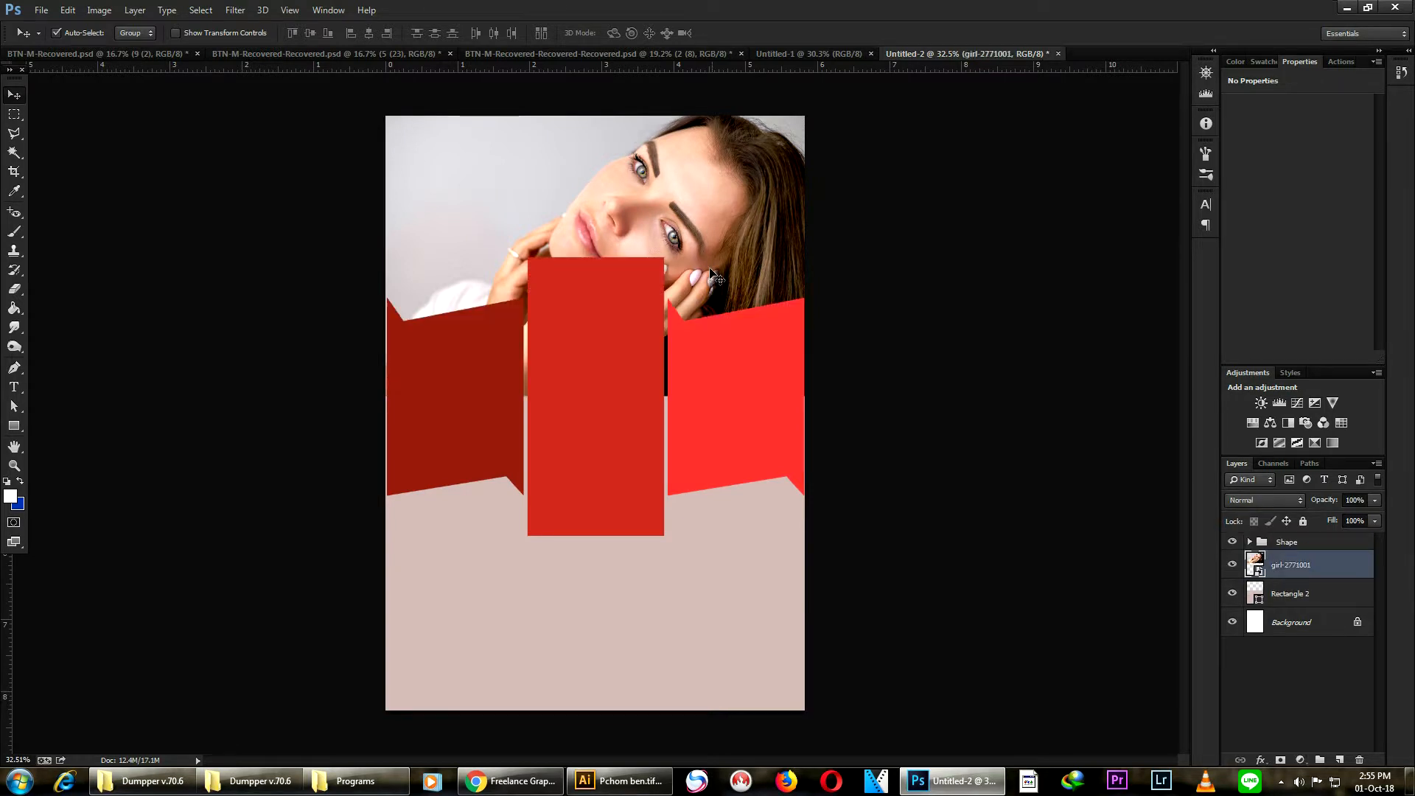
scroll(725, 250, "down", 3)
scroll(674, 167, "up", 2)
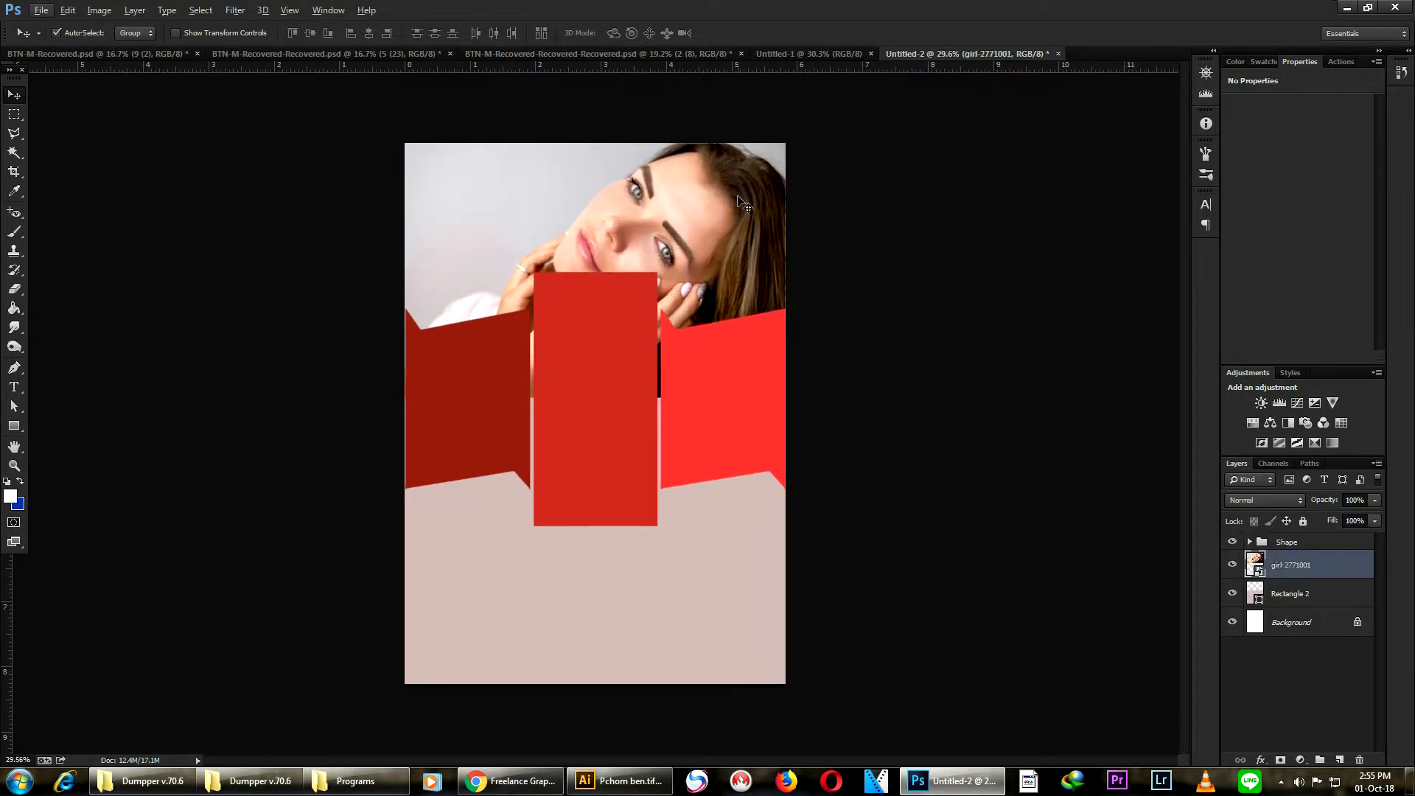
key("ctrl+t")
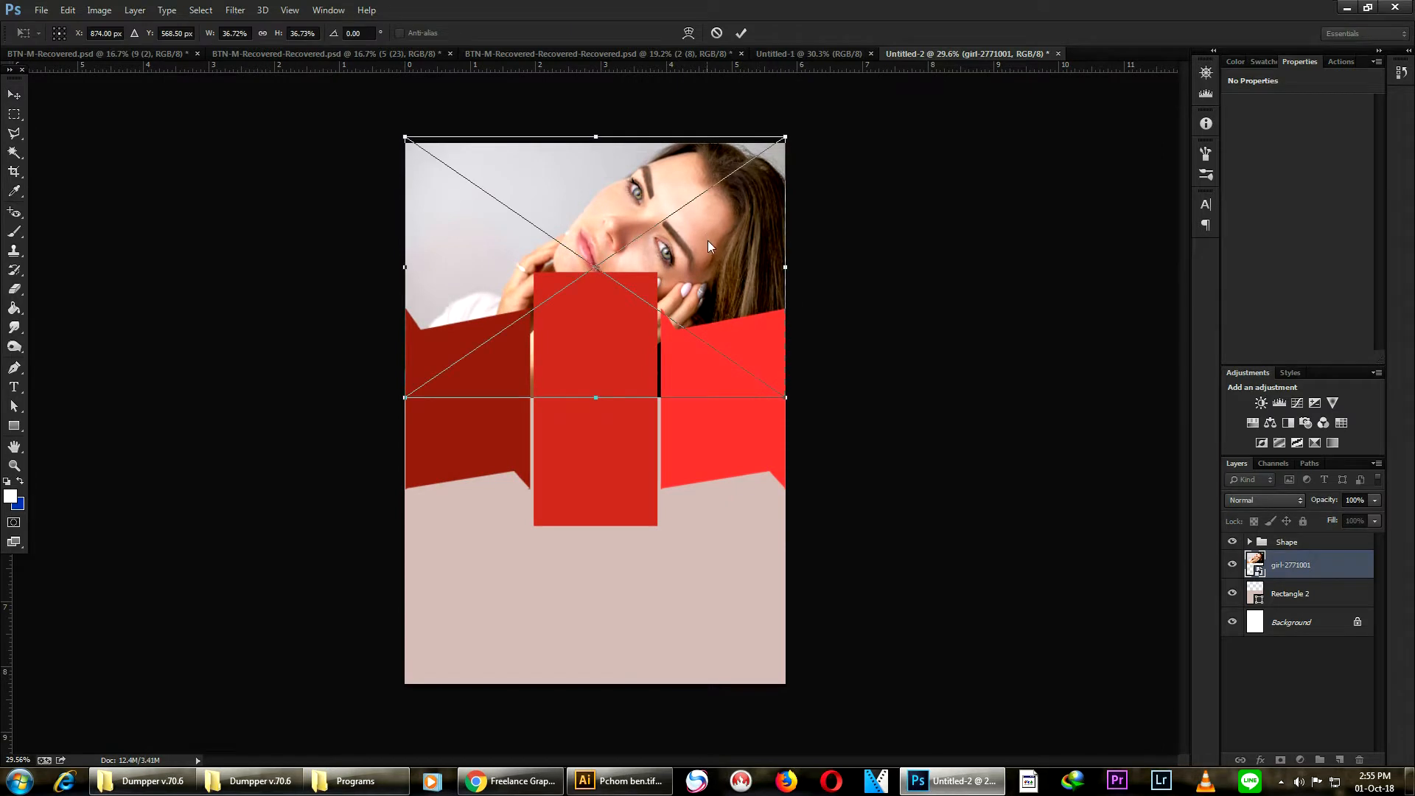
left_click_drag(672, 244, 679, 209)
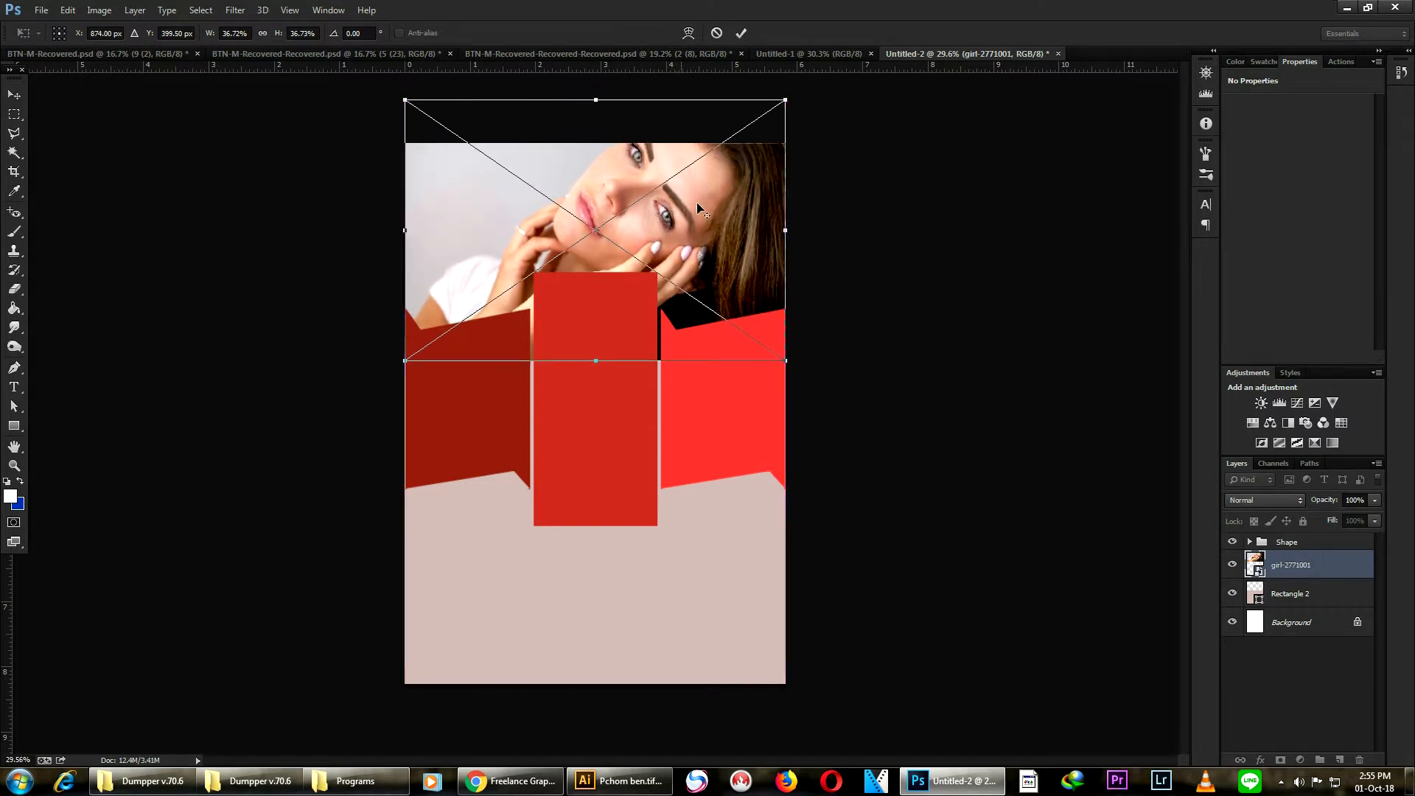
key("Return")
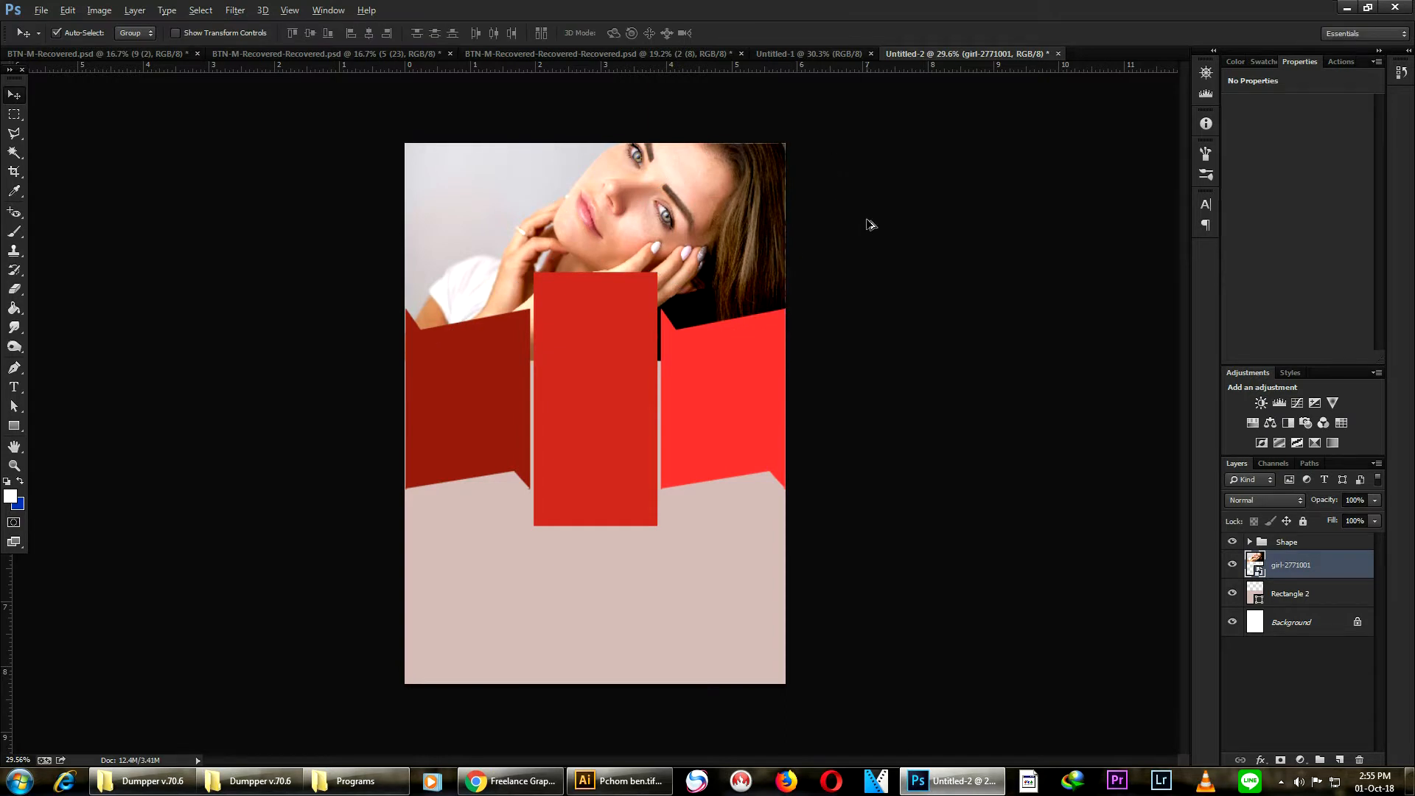
- Draw a rectangle about 1955 × 1231 px covering the upper part of the page over the photo
scroll(845, 267, "down", 1)
scroll(553, 346, "up", 2)
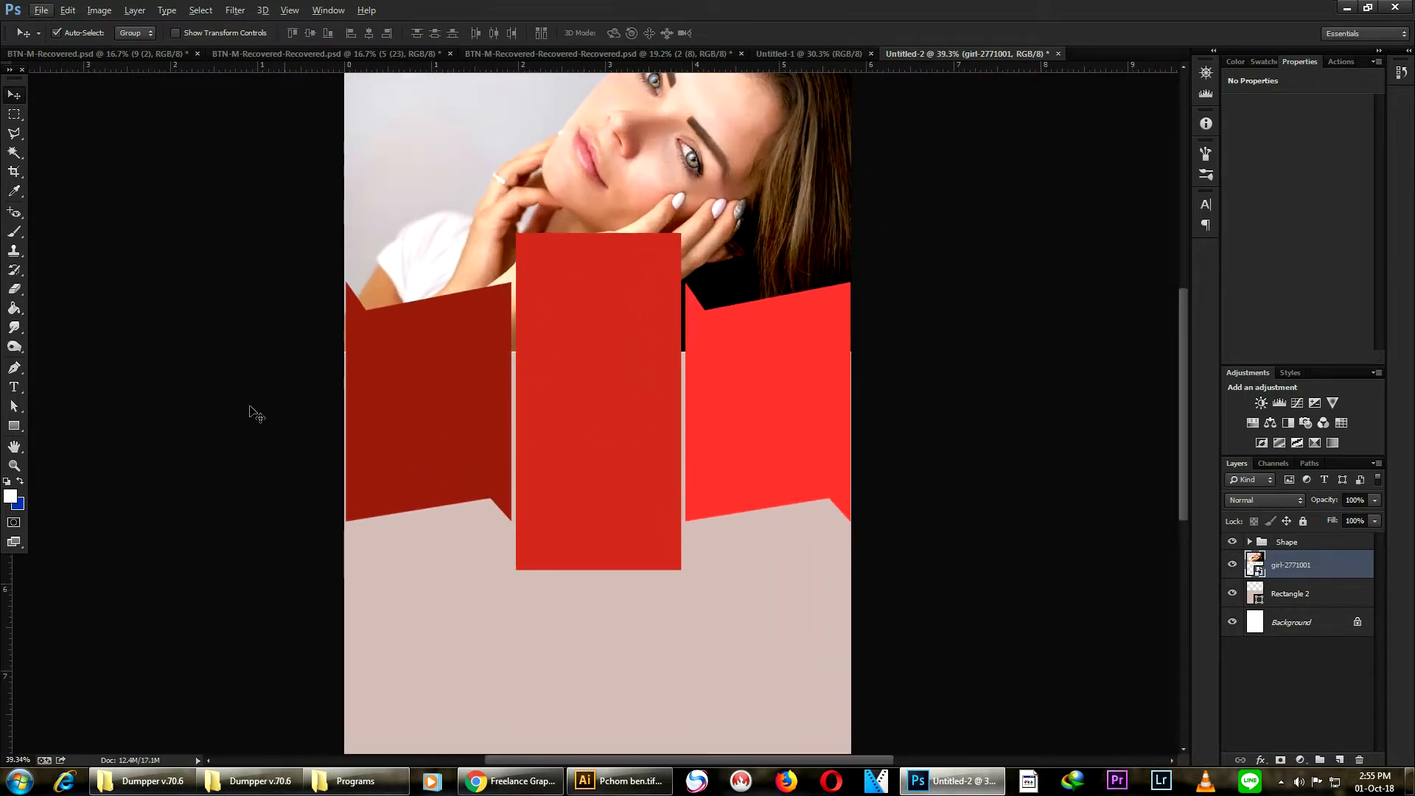
scroll(771, 285, "down", 2)
scroll(700, 316, "up", 1)
scroll(648, 338, "up", 1)
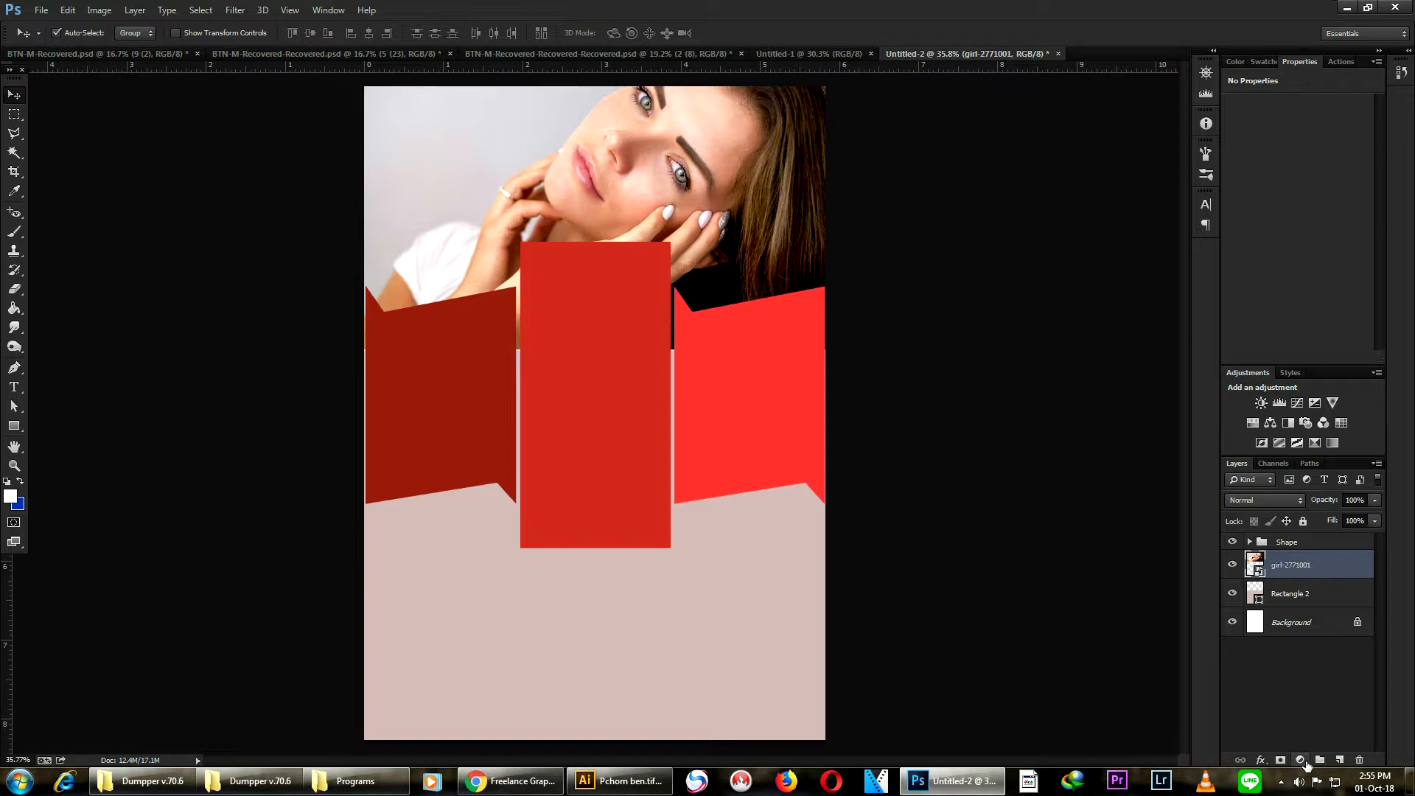
scroll(593, 269, "down", 3)
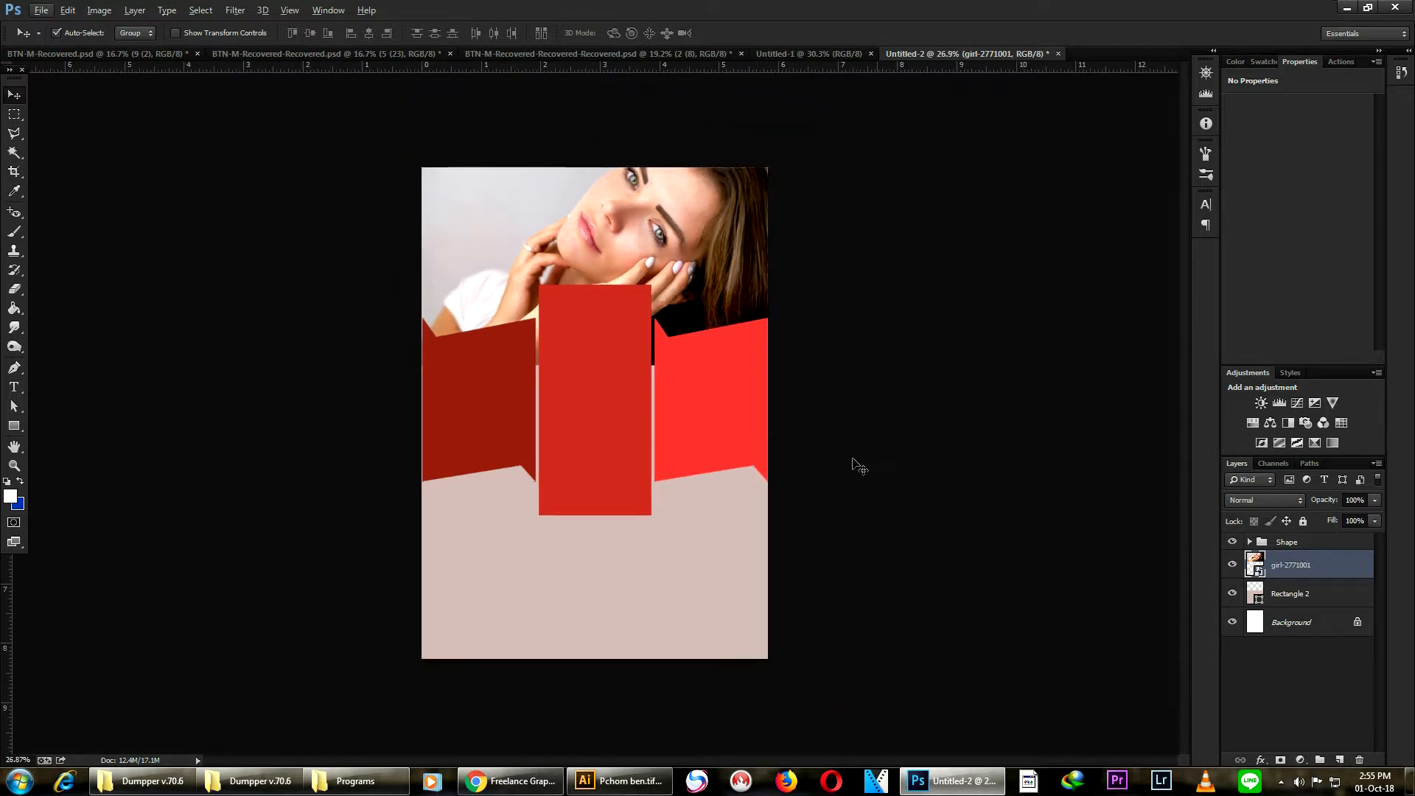
scroll(117, 181, "up", 2)
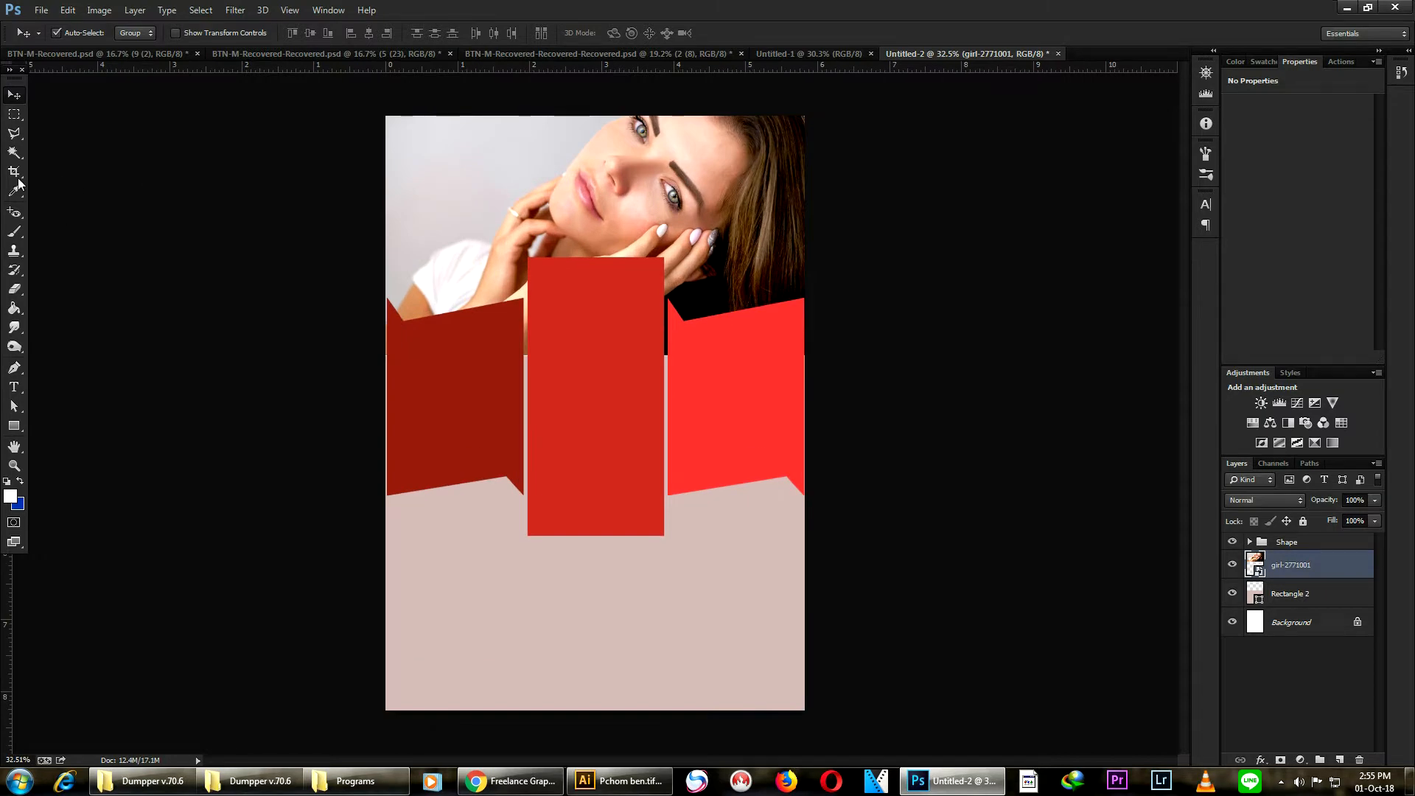
left_click(14, 426)
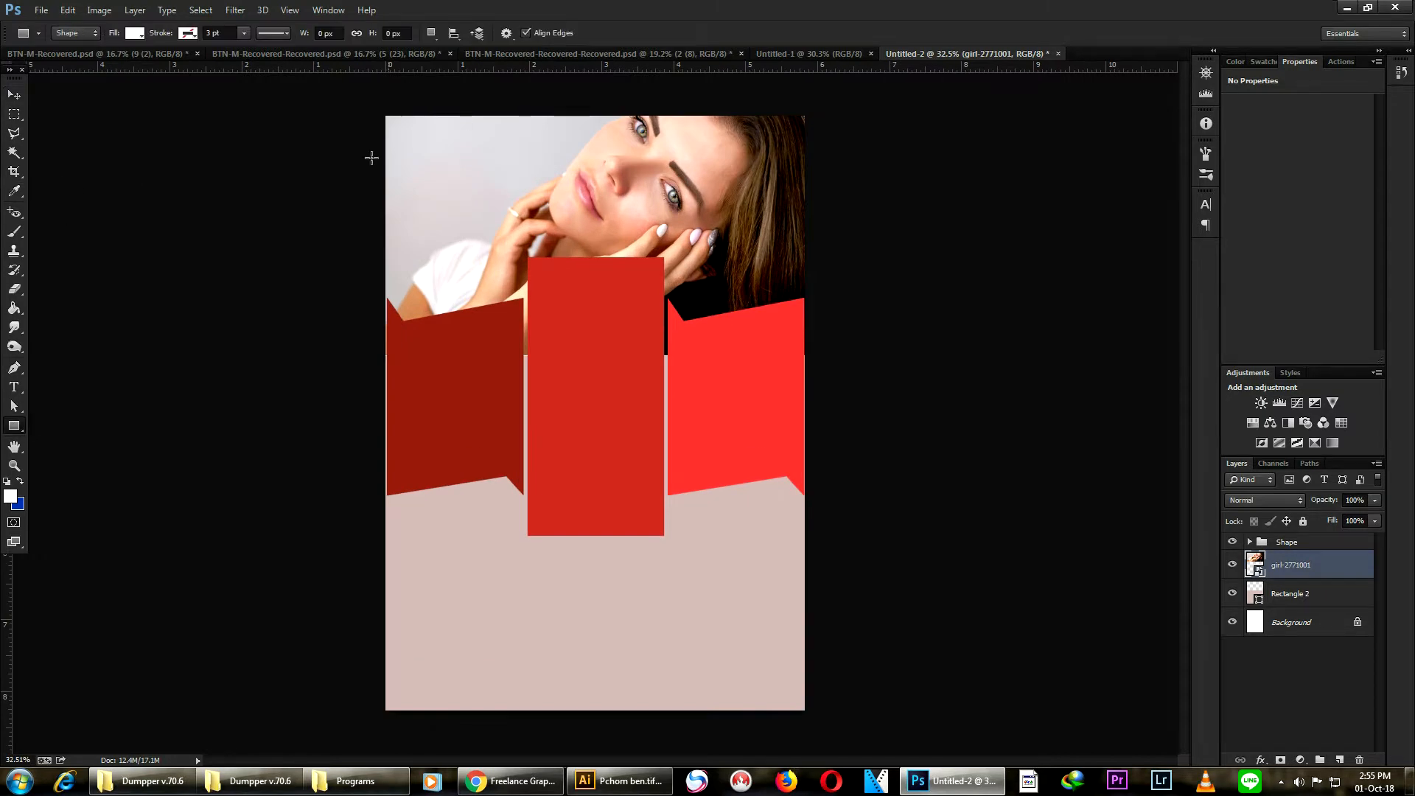
left_click_drag(349, 105, 817, 399)
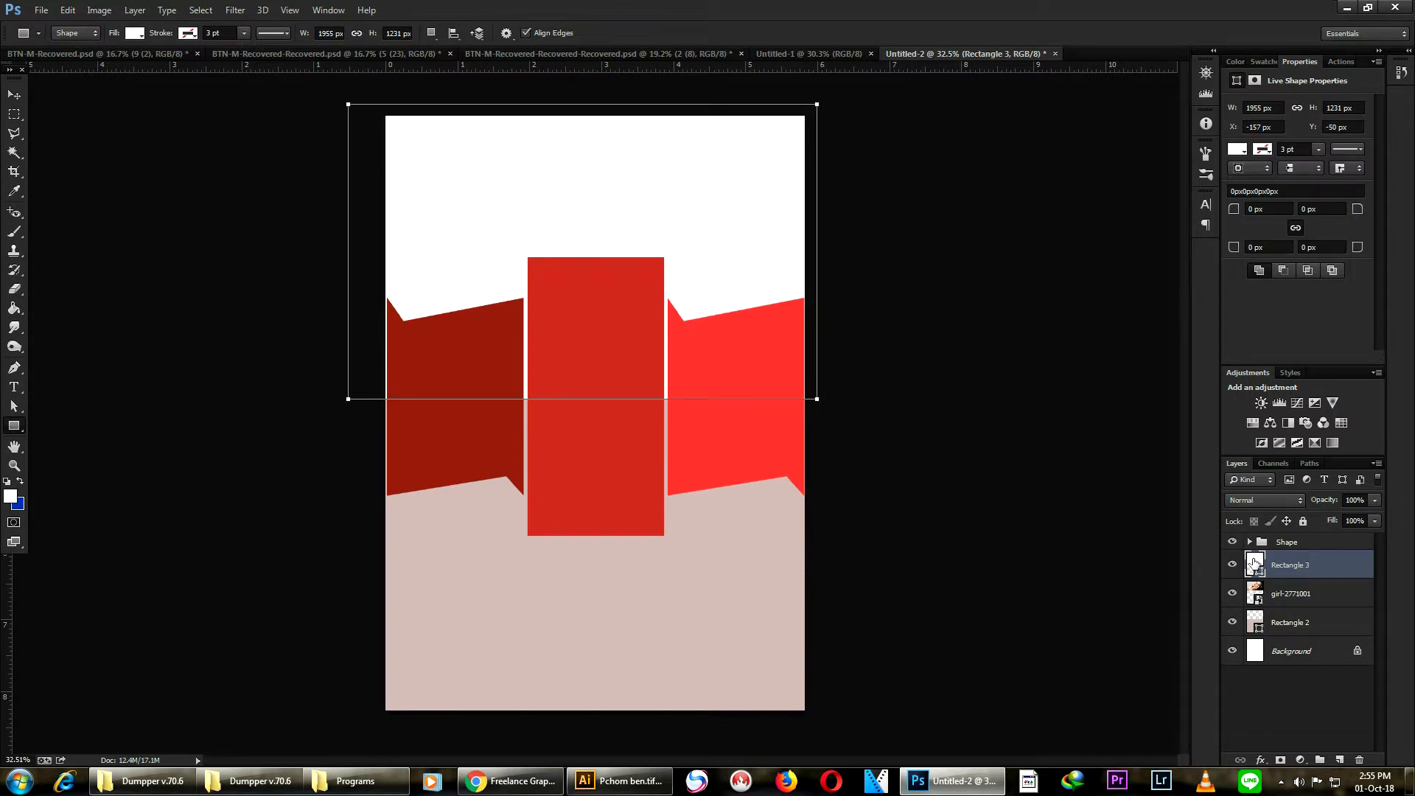
- Fill the new rectangle with a dark grey, #1e1b1b
double_click(1254, 564)
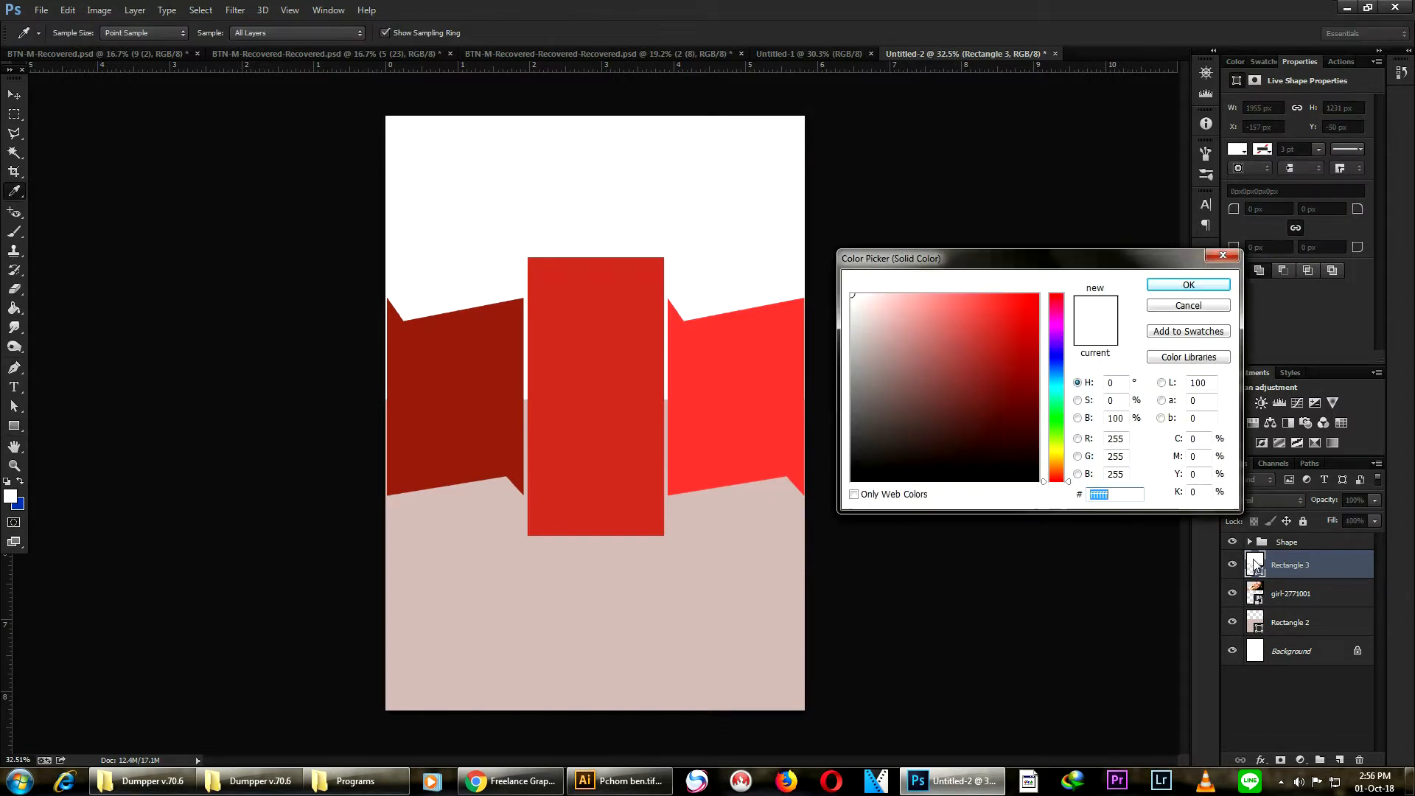
left_click(867, 460)
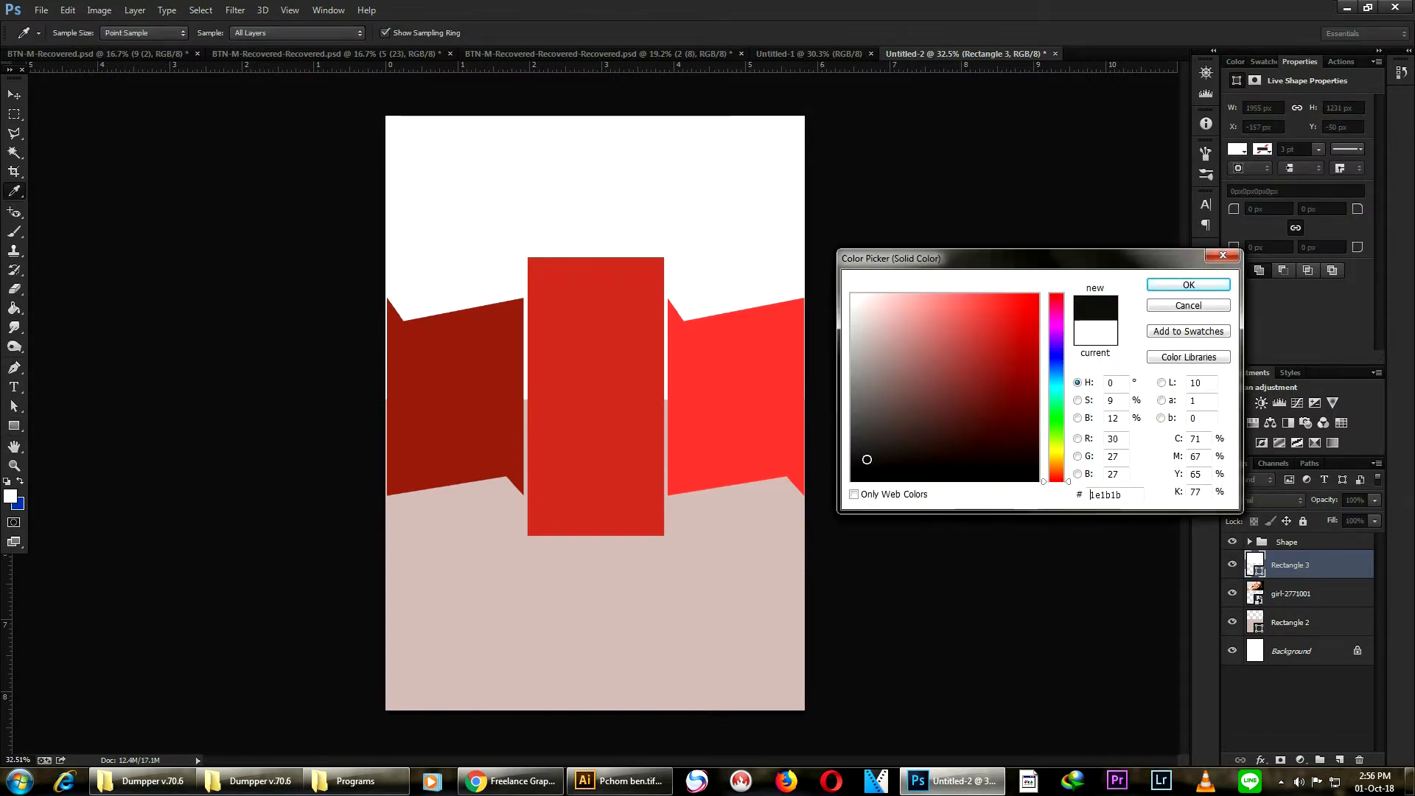
left_click(1186, 284)
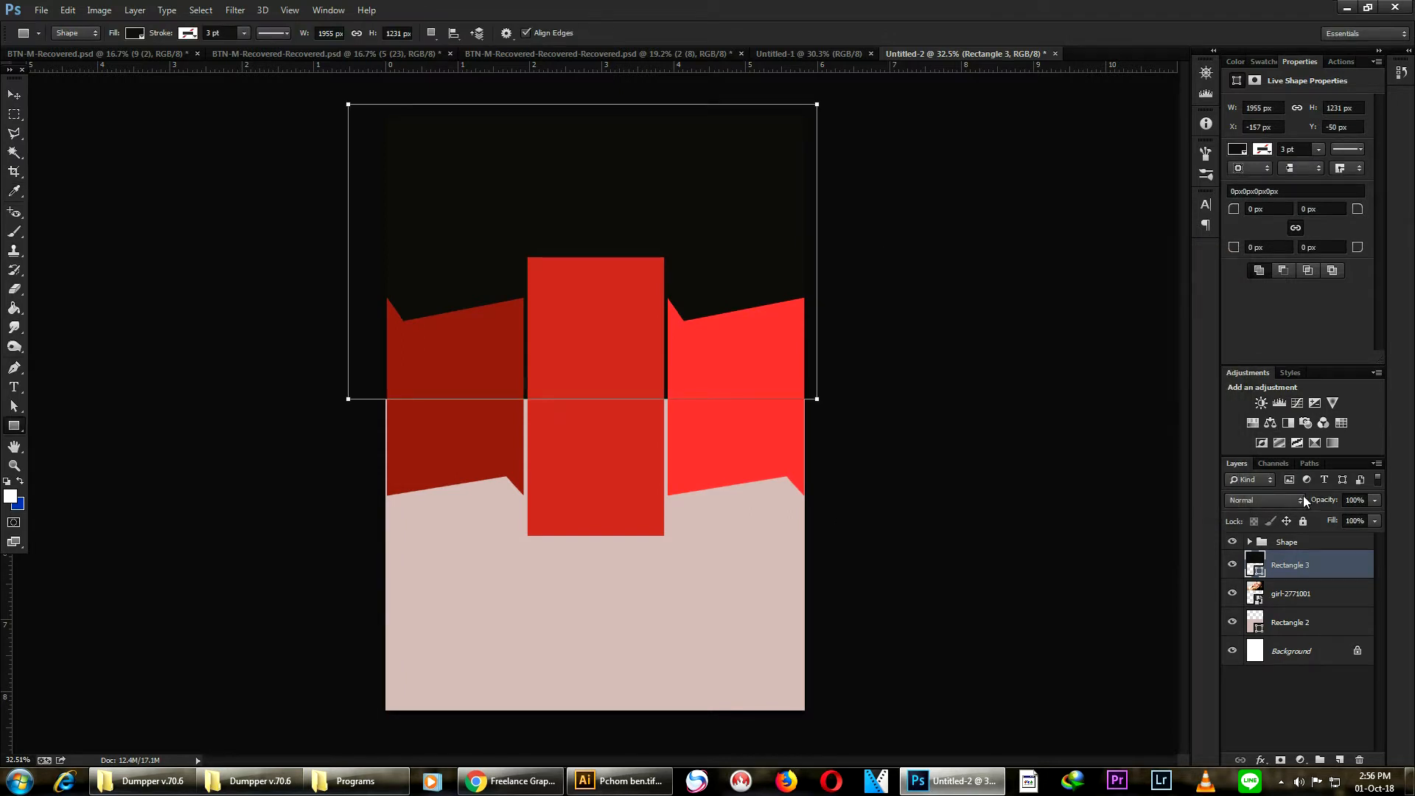
- Set the dark rectangle layer's blend mode to Soft Light
left_click(1273, 499)
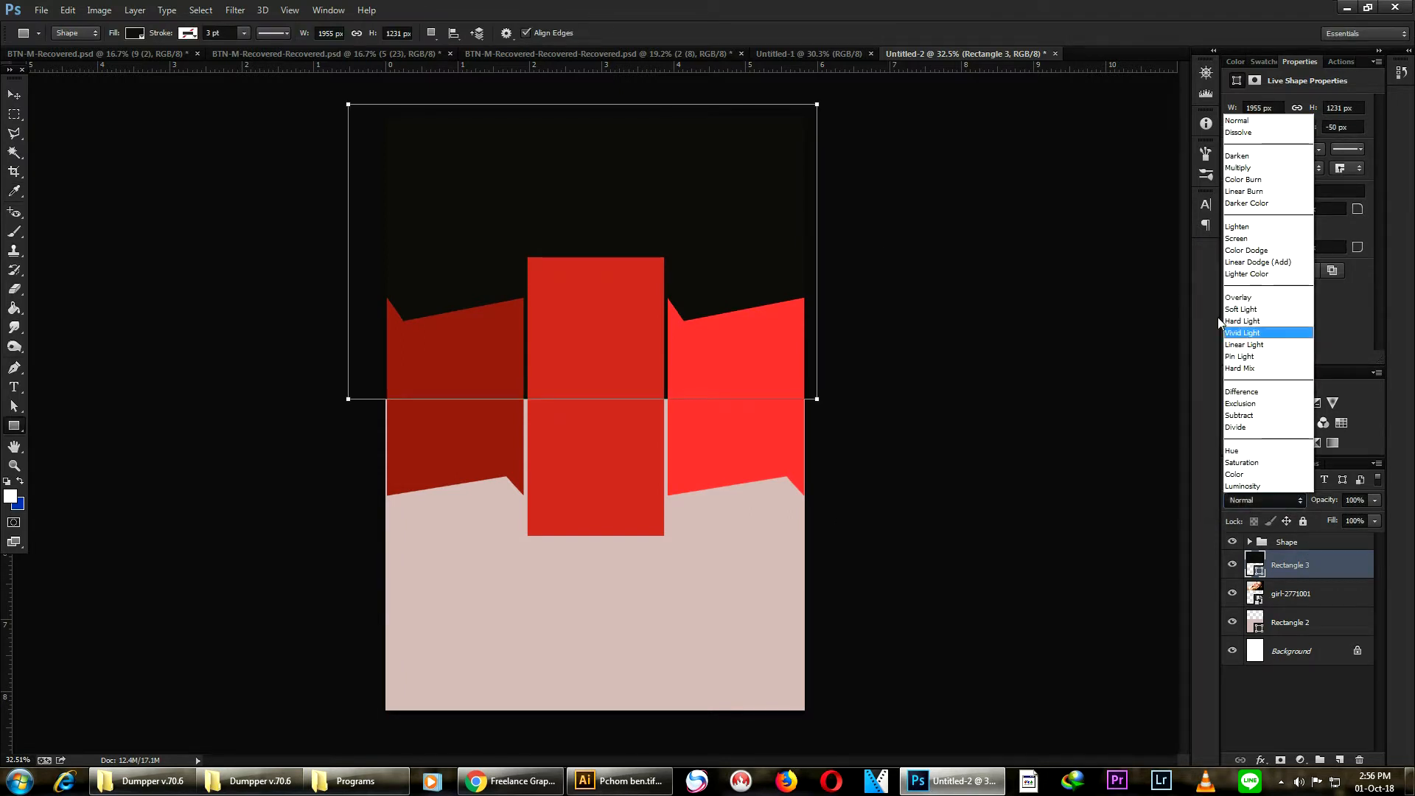
left_click(1253, 238)
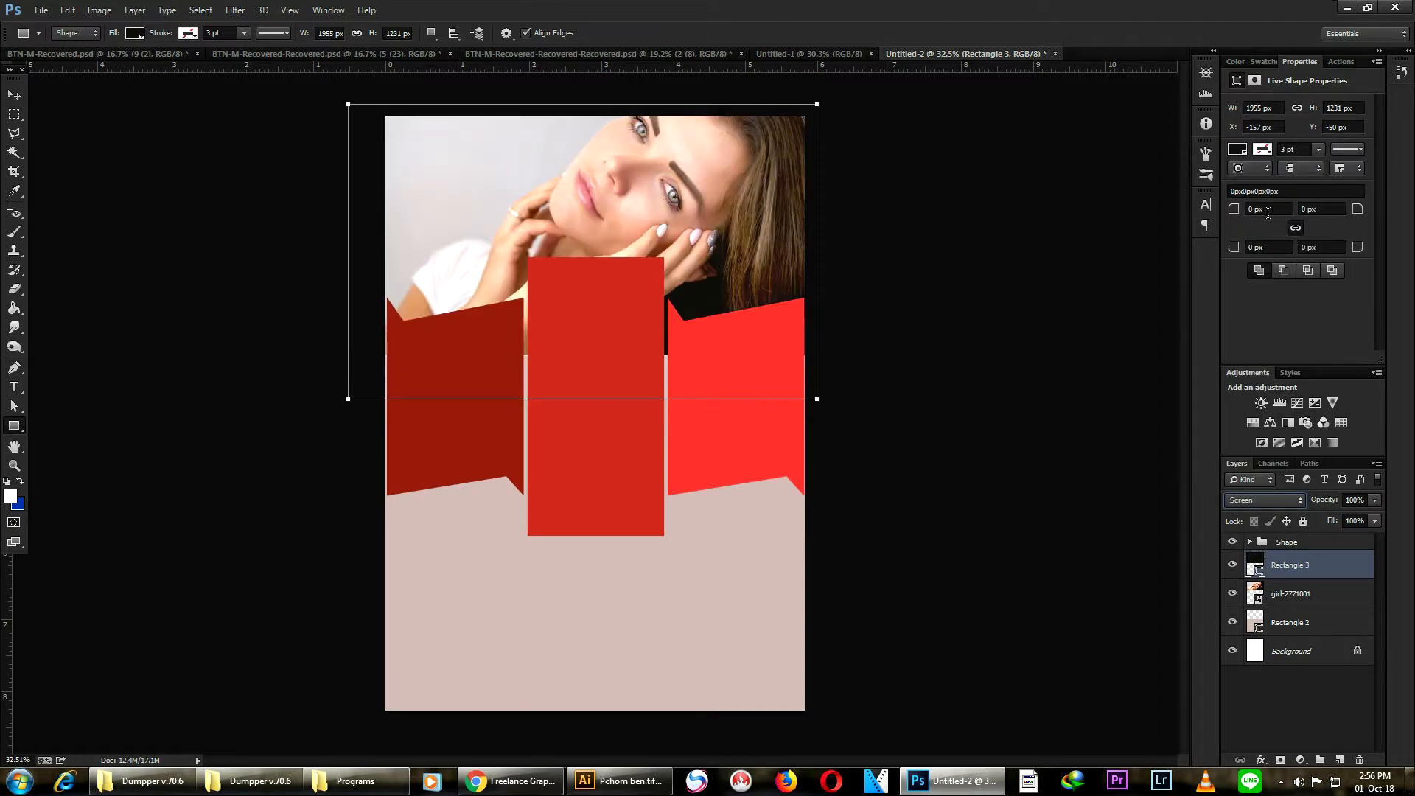
left_click(1258, 498)
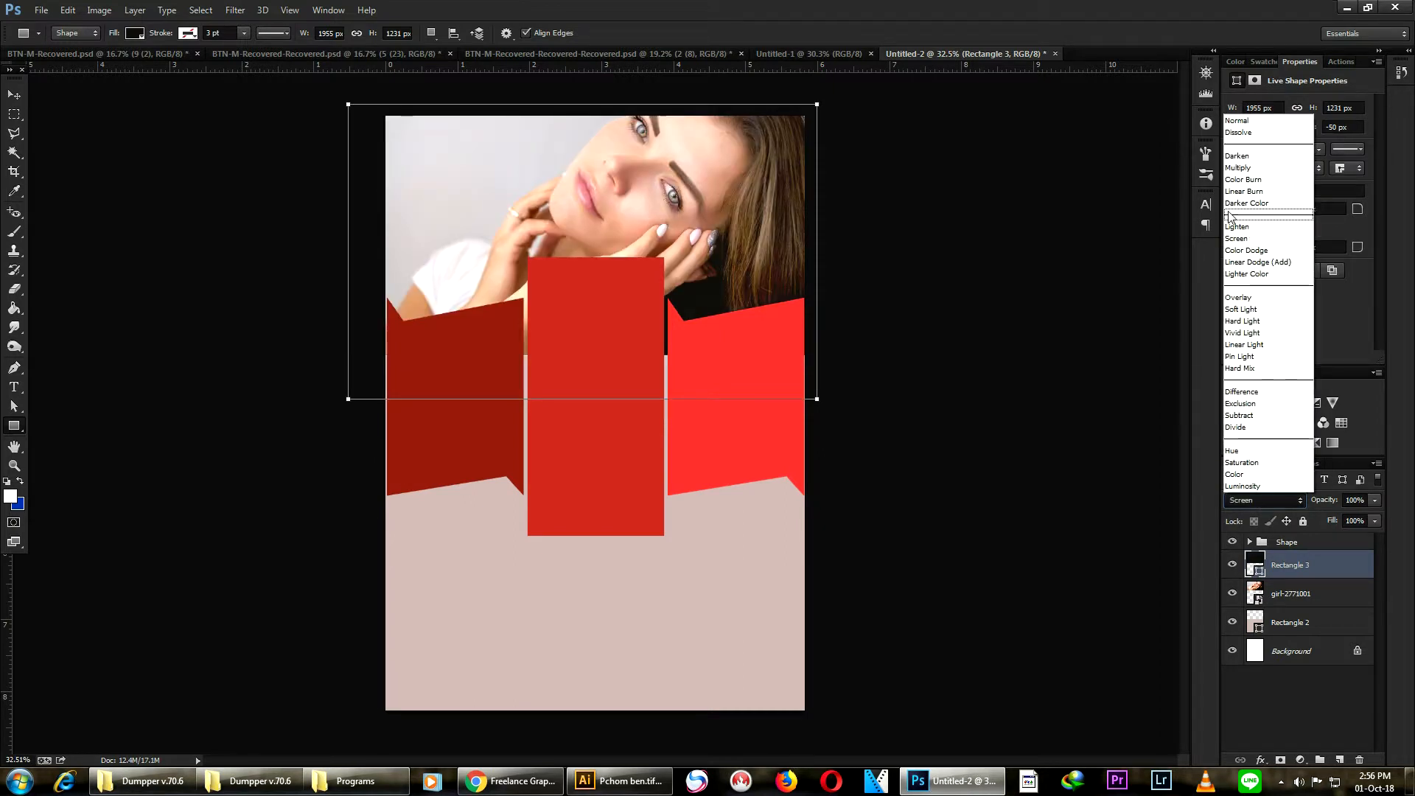
left_click(1237, 168)
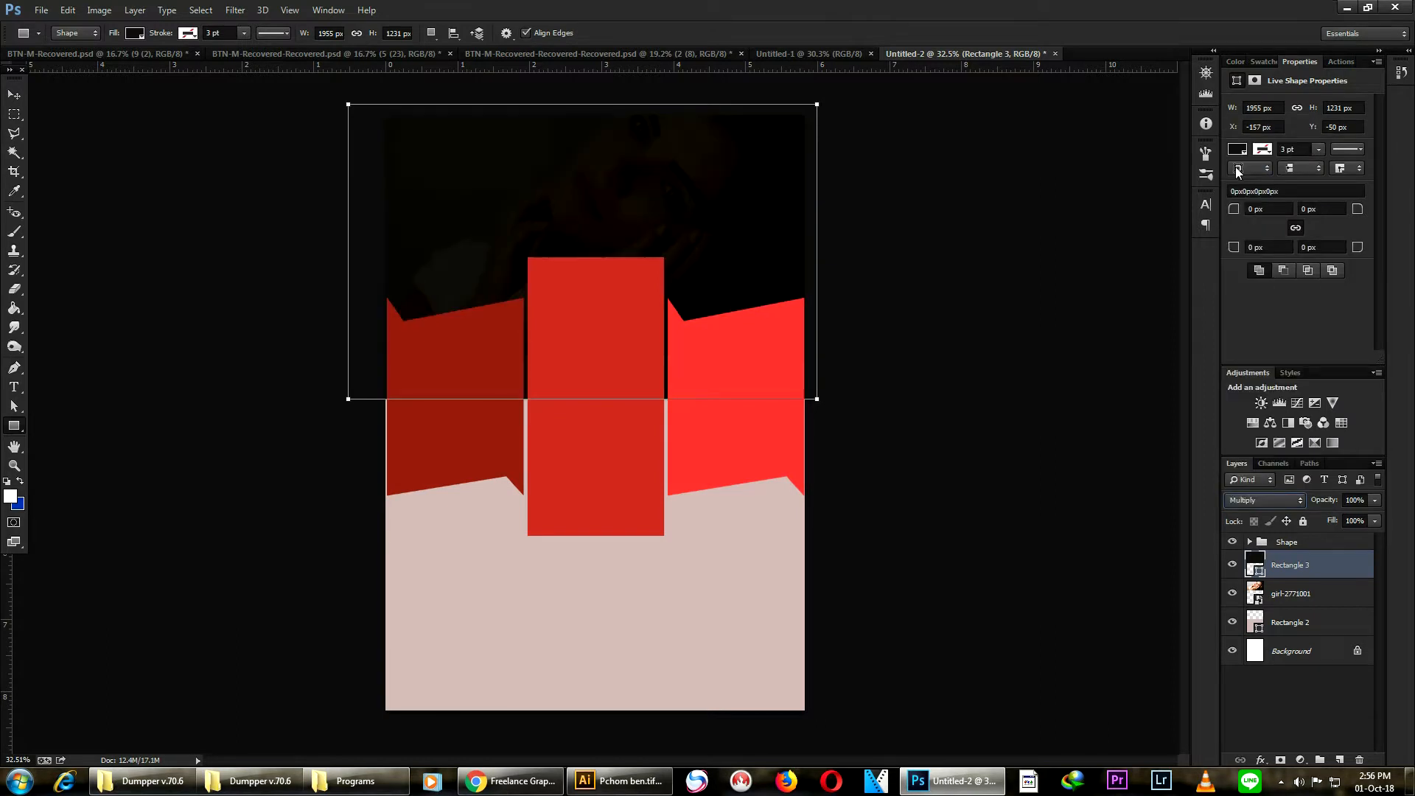
left_click(1272, 501)
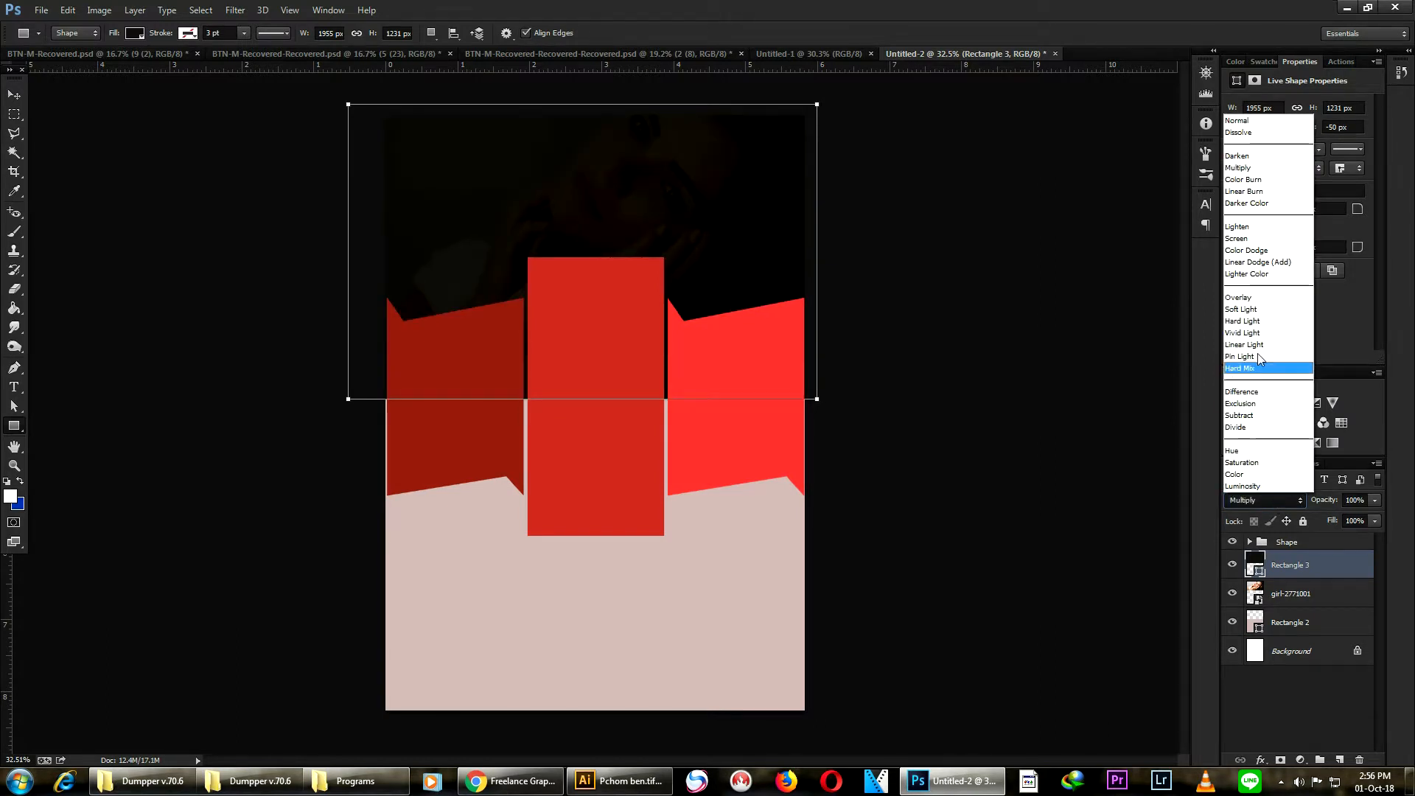
left_click(1241, 313)
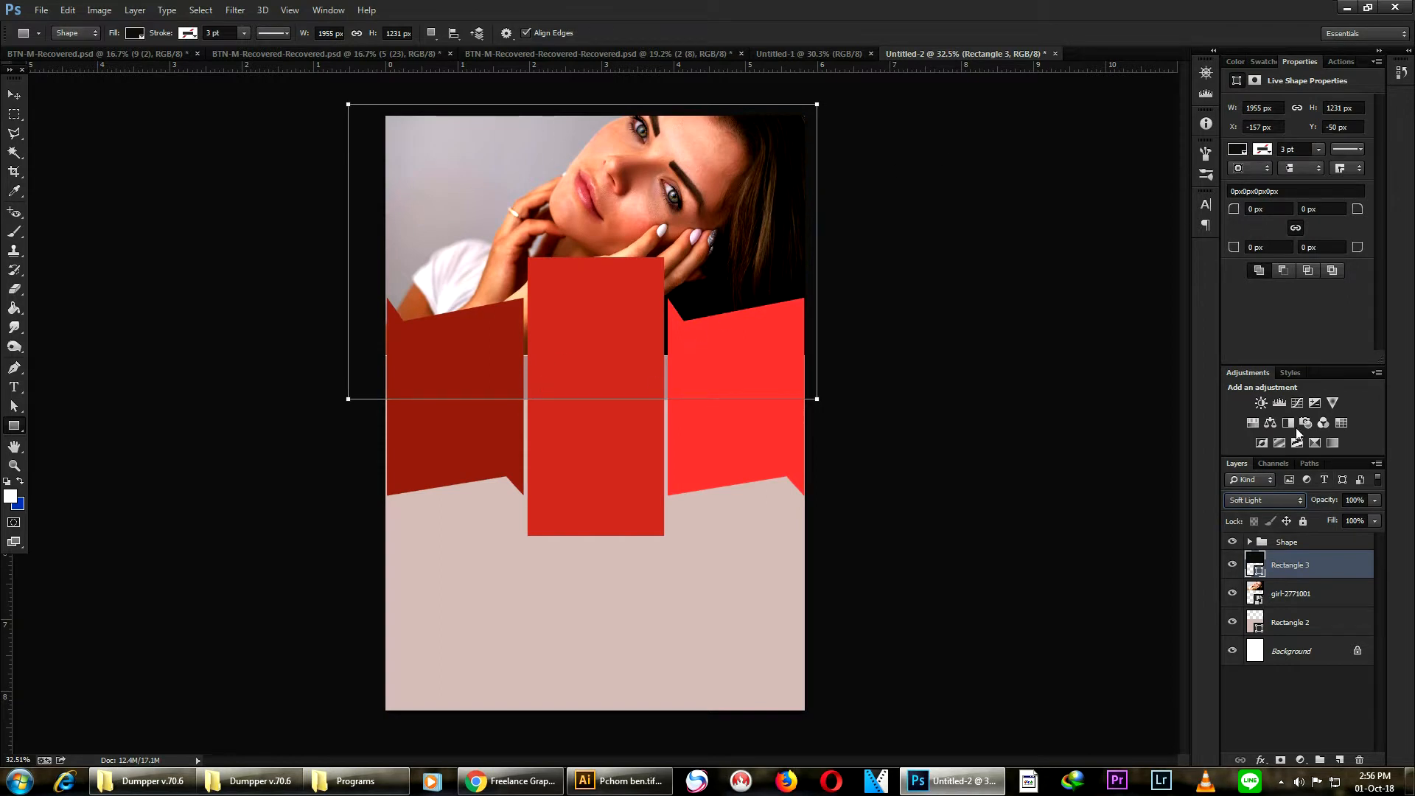
- Add a Curves adjustment layer and raise the midtone point to input 121, output 139
left_click(1296, 403)
left_click_drag(1314, 194, 1307, 187)
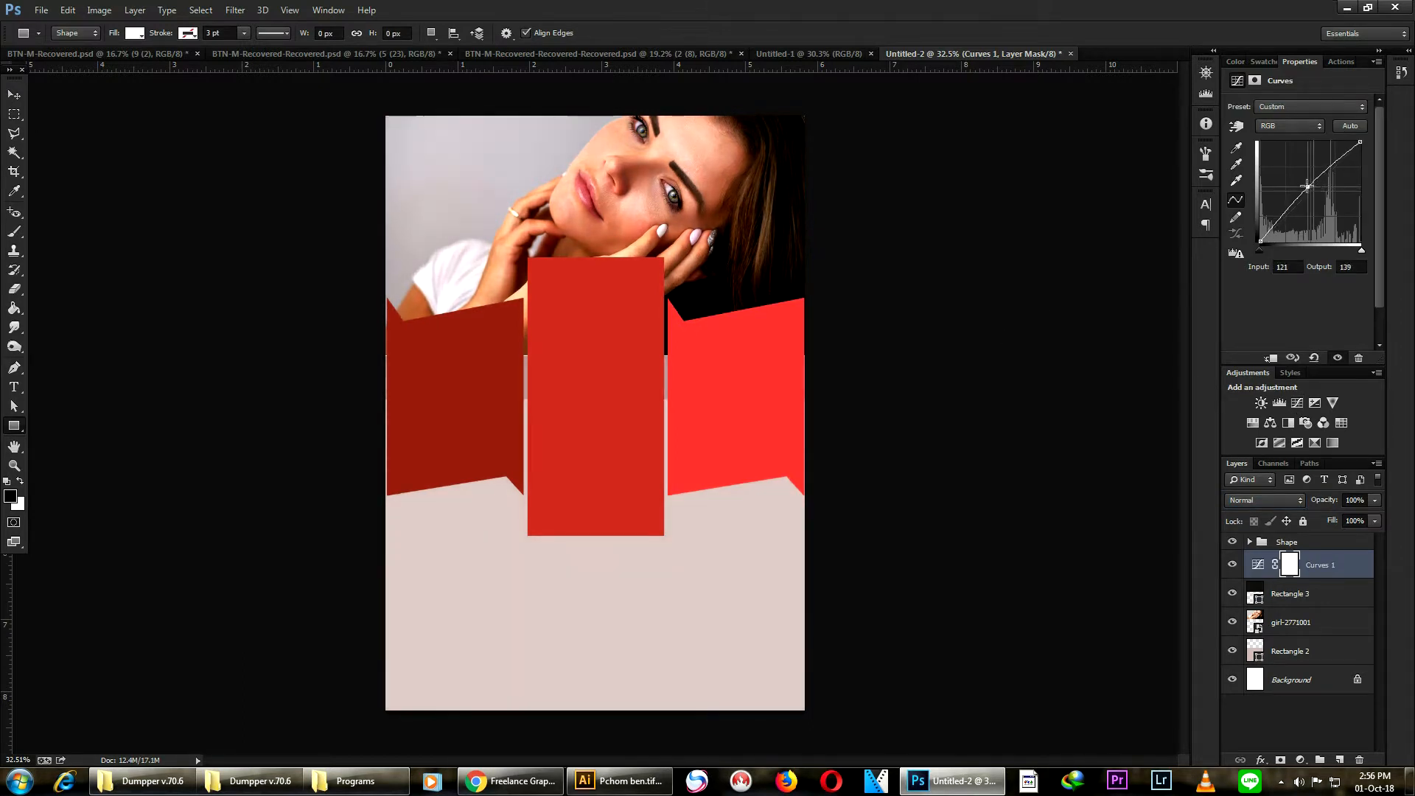
left_click(14, 95)
scroll(897, 294, "down", 3)
scroll(745, 307, "up", 3)
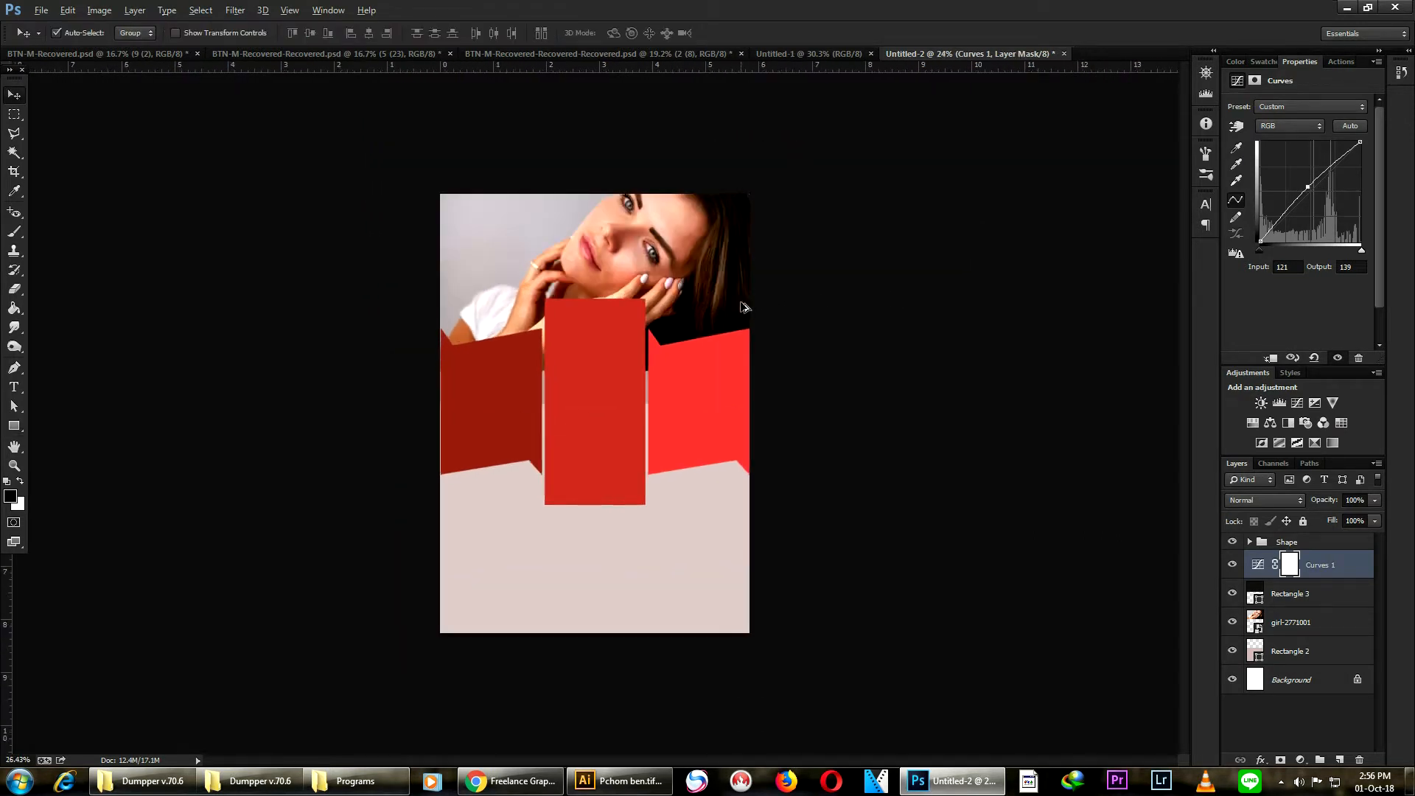
scroll(896, 281, "up", 1)
left_click(906, 246)
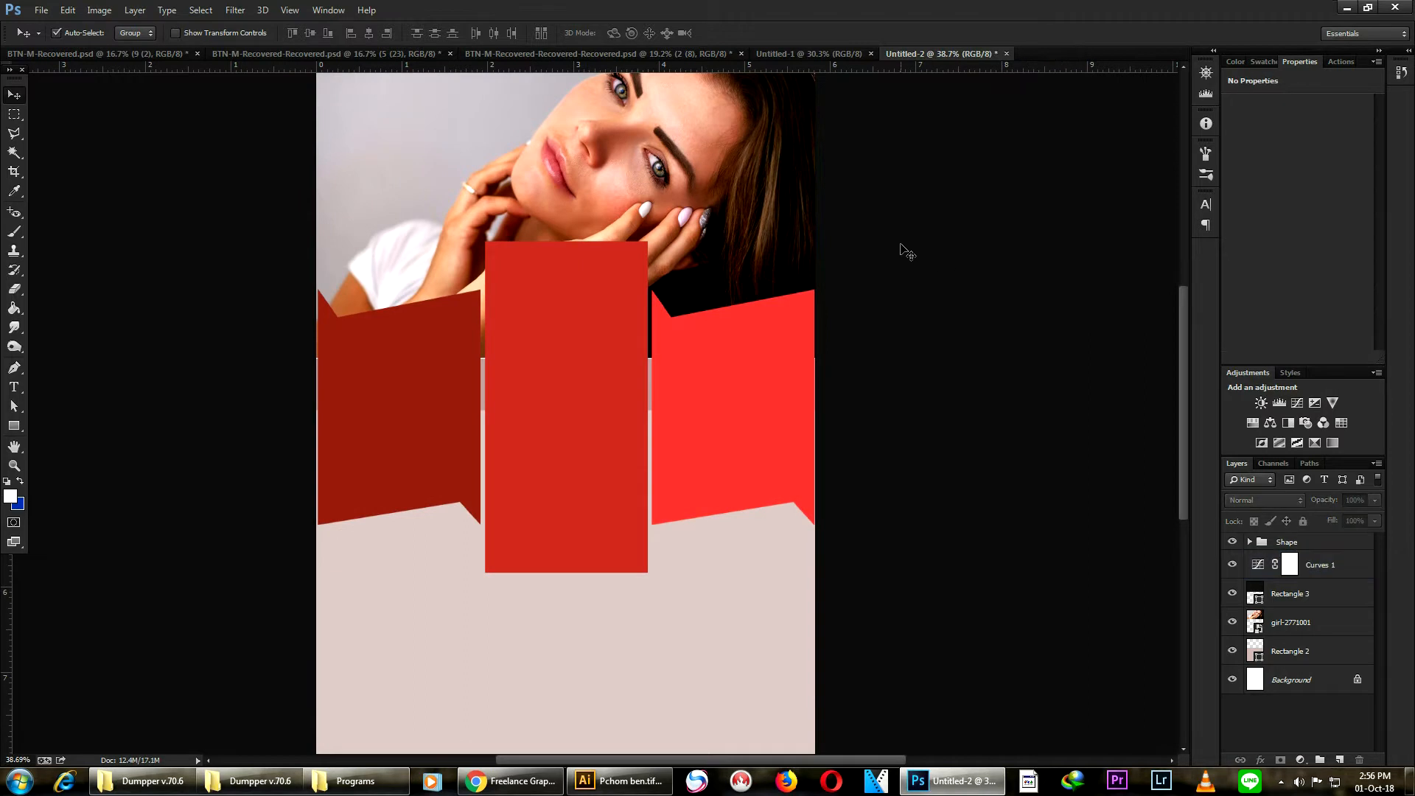
scroll(877, 260, "up", 1)
scroll(877, 259, "down", 1)
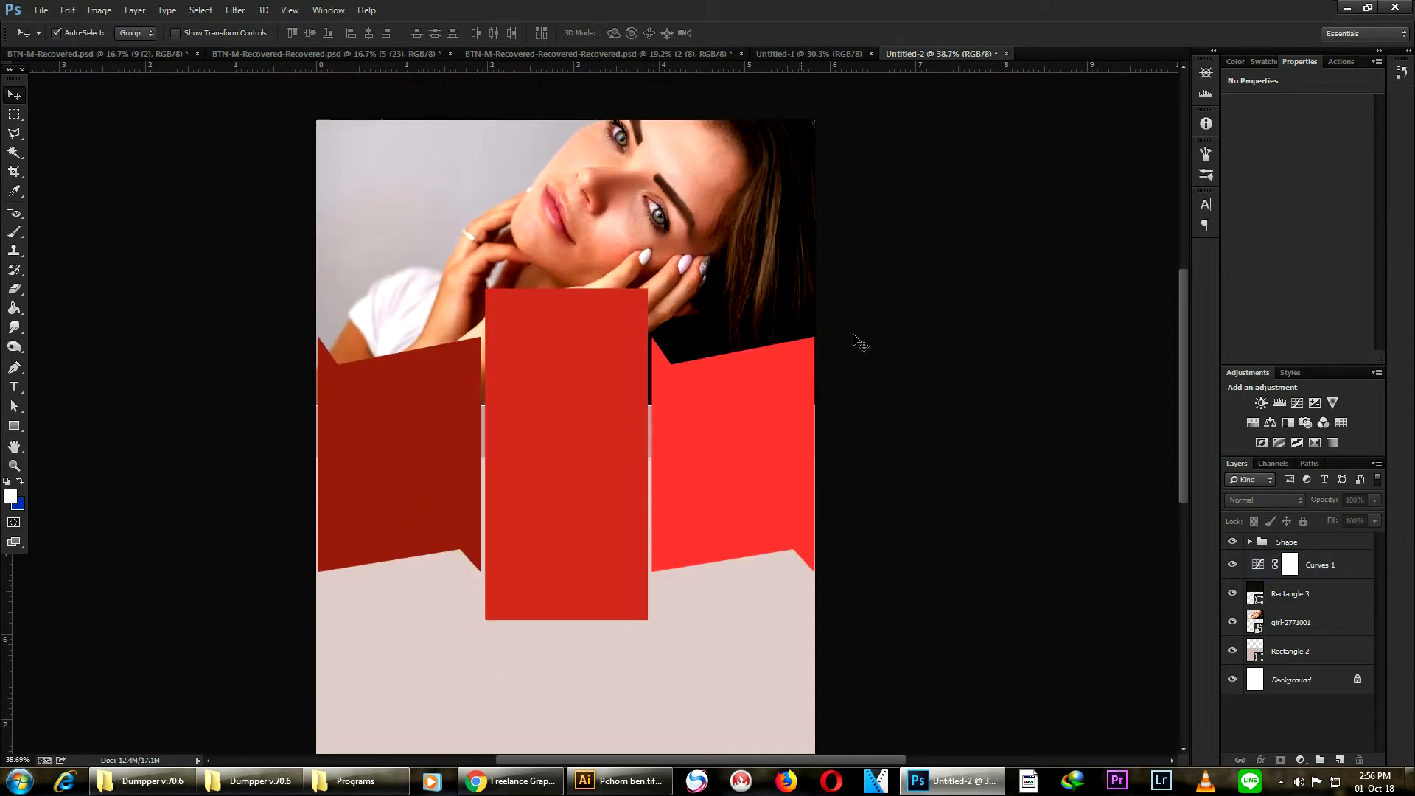
- Try to place New Text Document.txt from the Flyer folder into the document
left_click(14, 387)
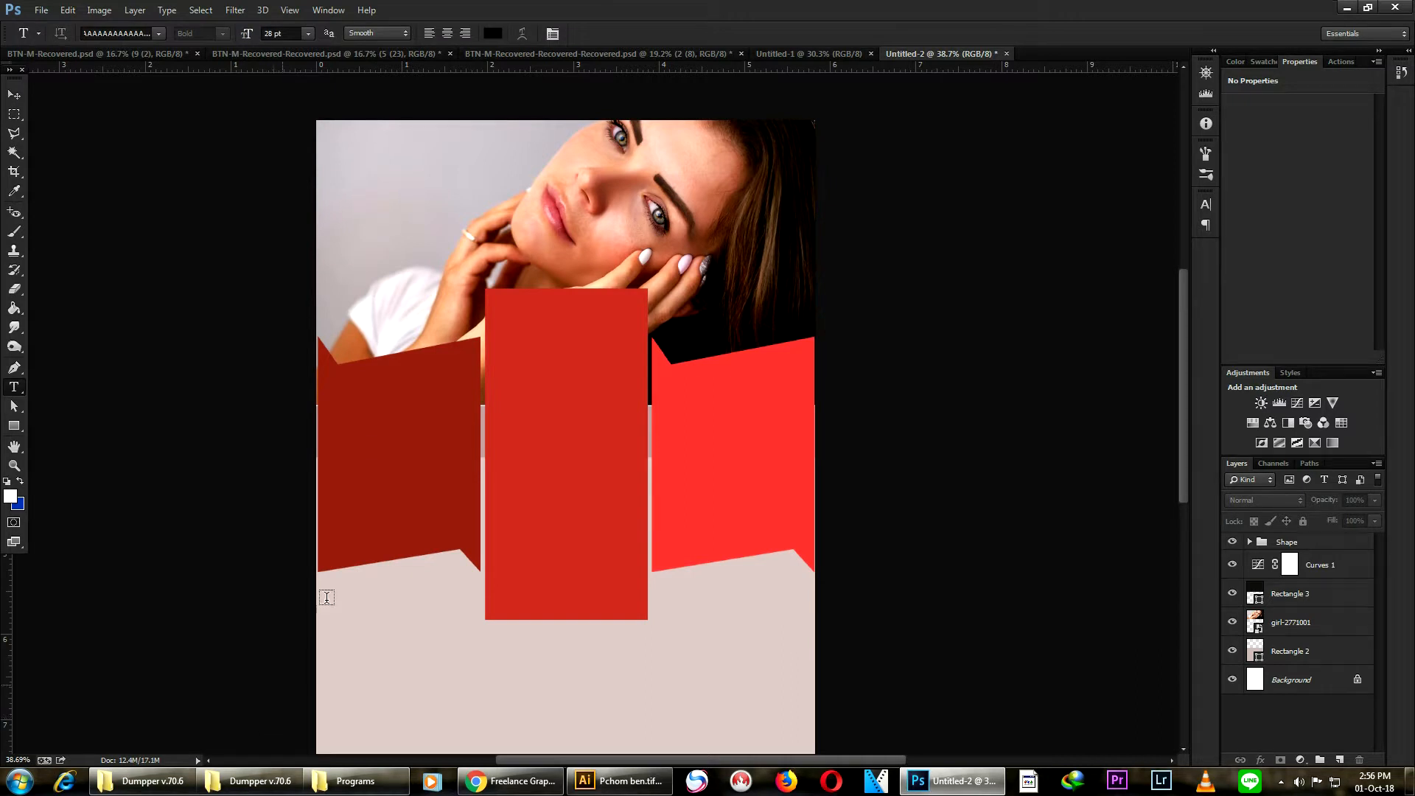
left_click(42, 11)
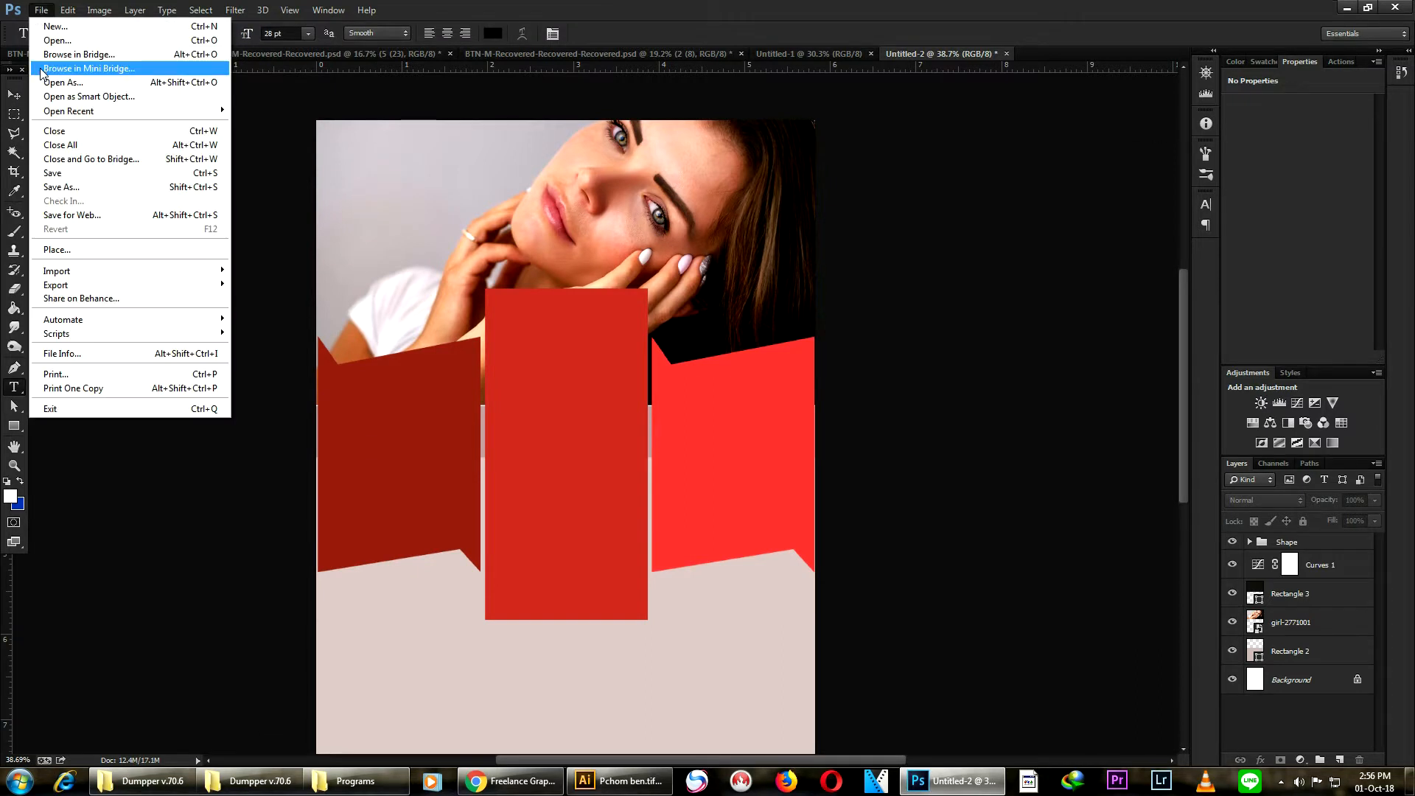
left_click(57, 250)
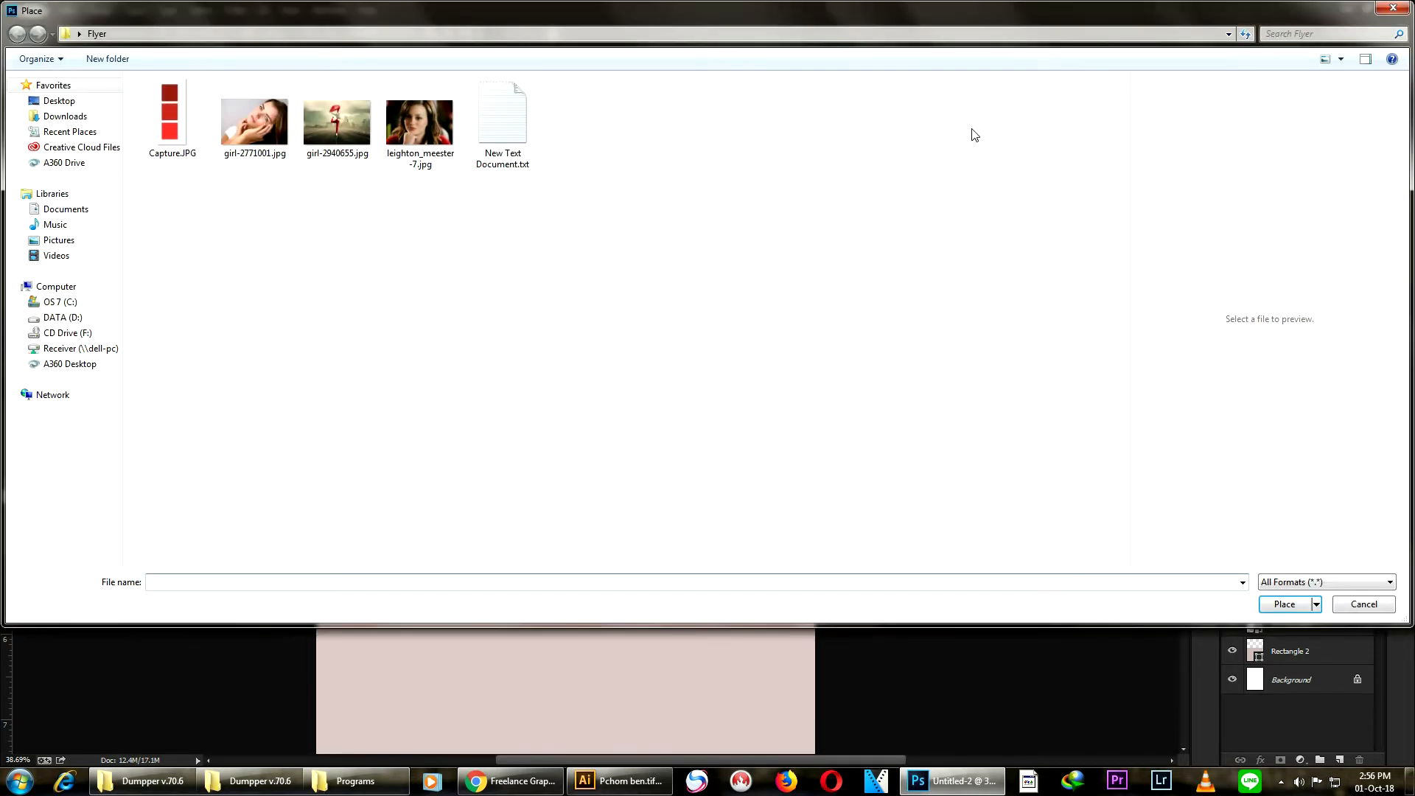
double_click(486, 129)
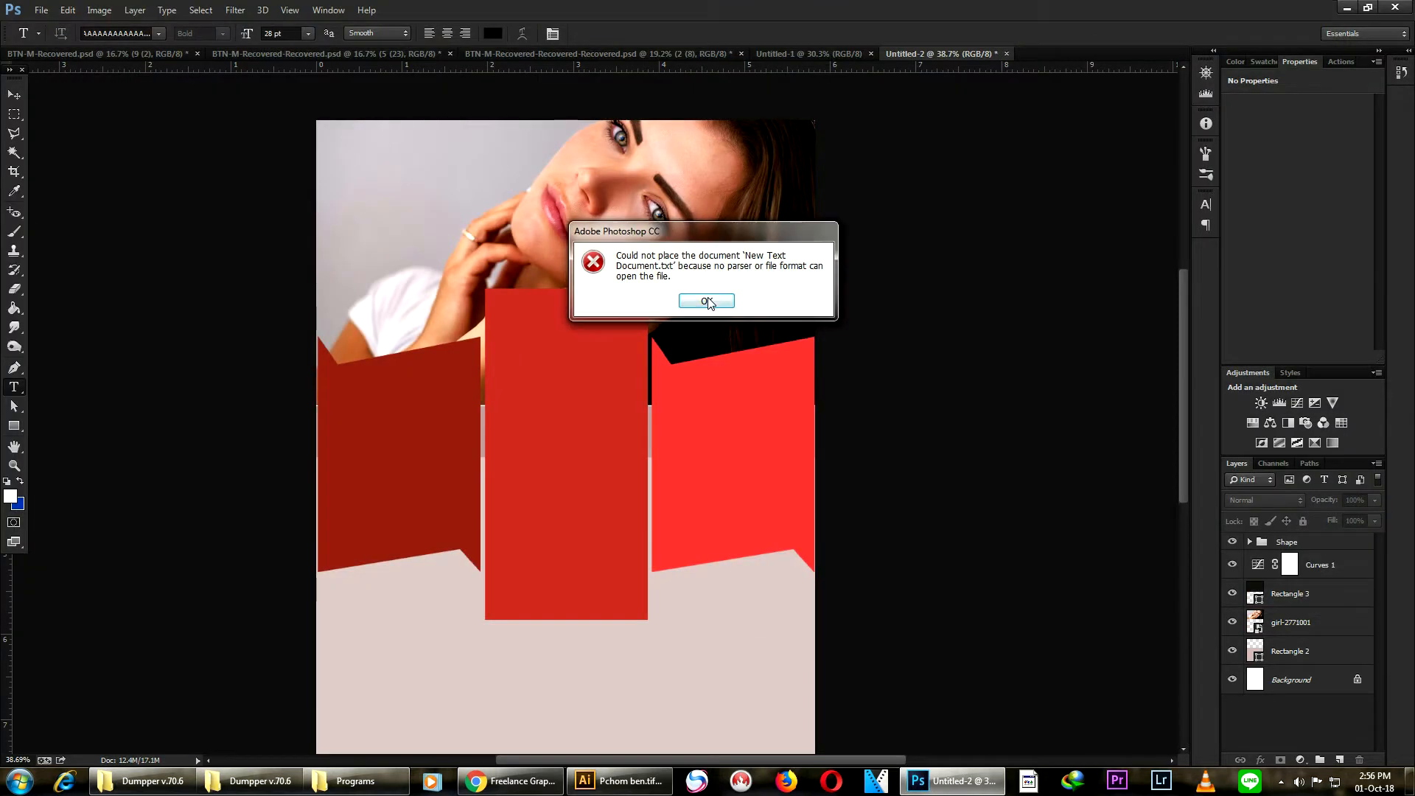
left_click(705, 301)
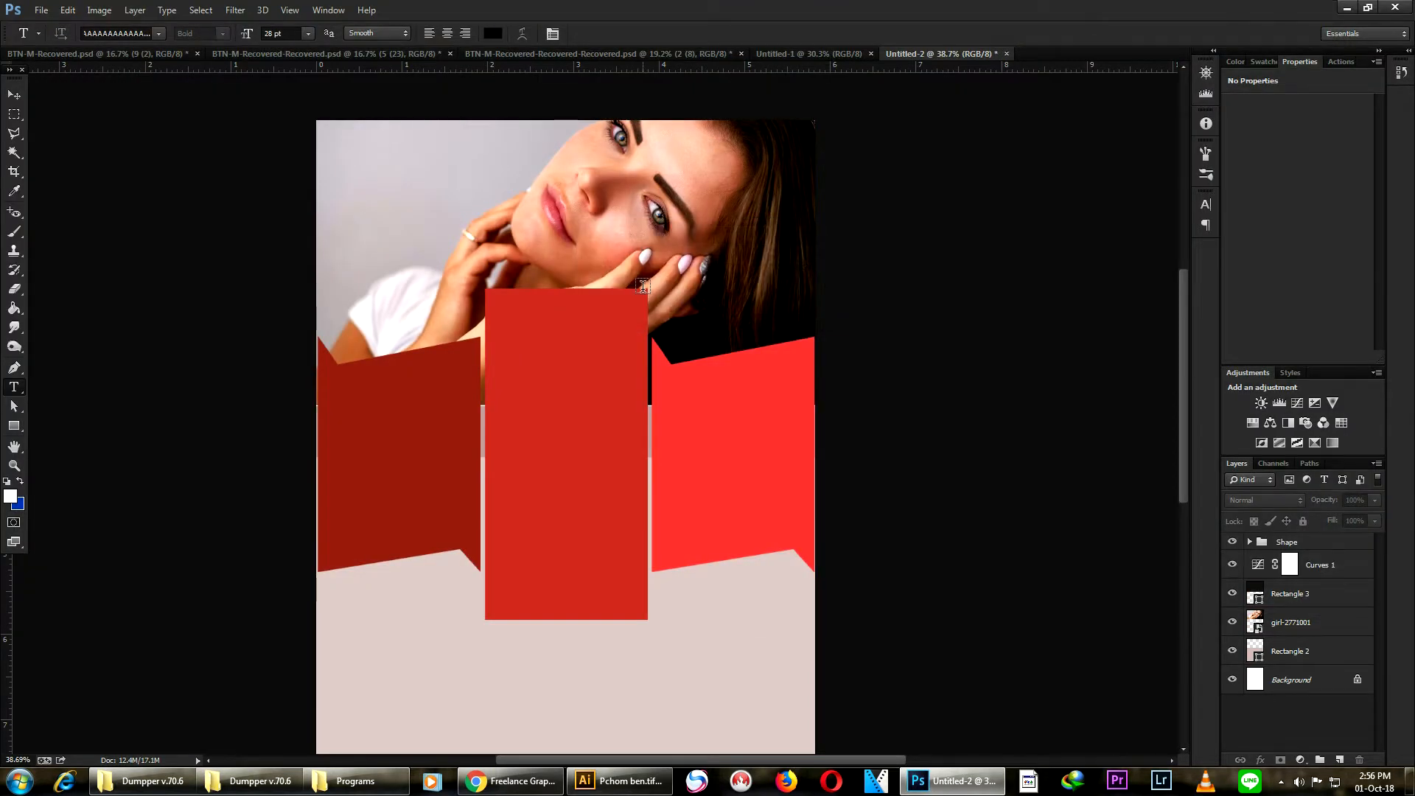
- Restore the Photoshop window to a smaller size to reveal the desktop
left_click(1370, 9)
left_click(1349, 9)
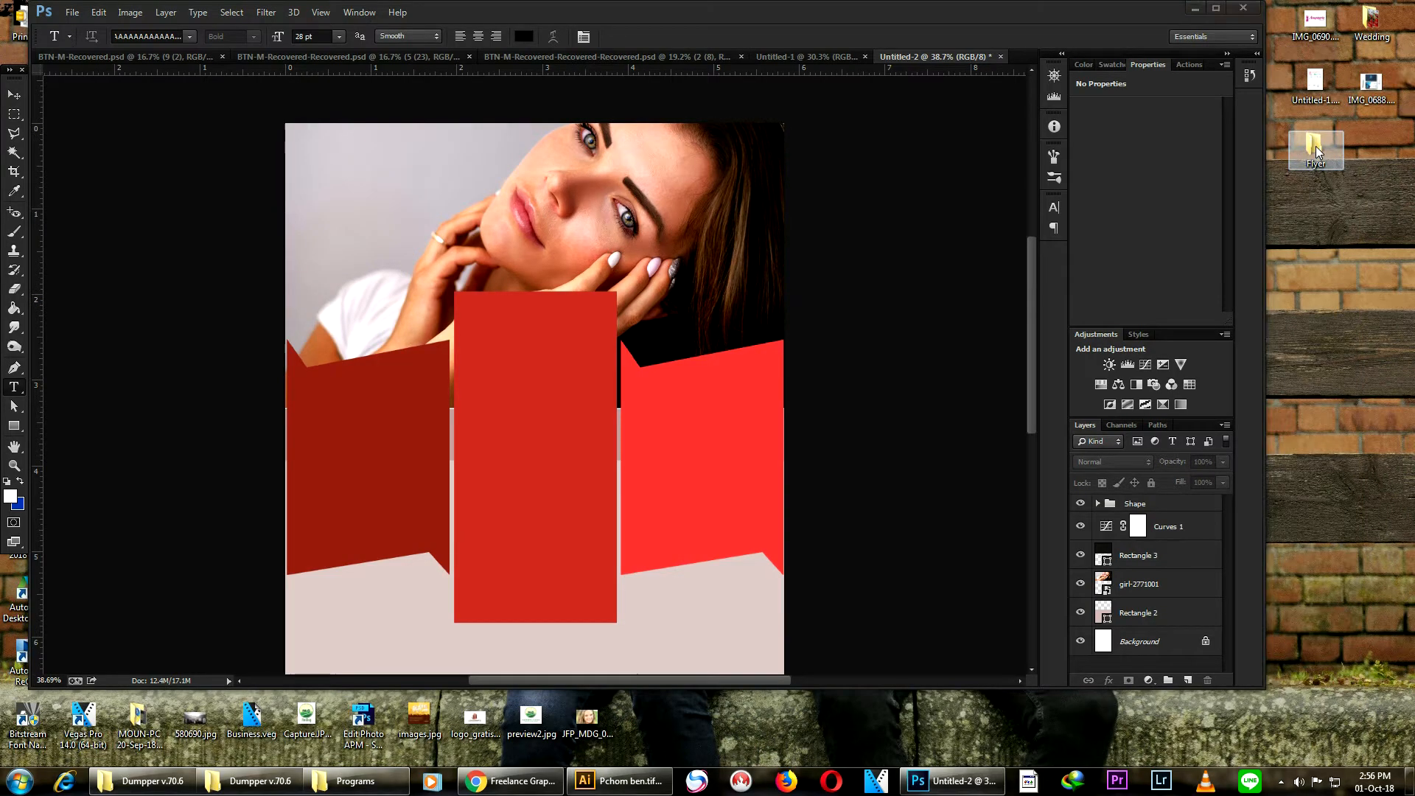
- Open New Text Document.txt from the Flyer folder on the desktop
double_click(1316, 146)
left_click(624, 131)
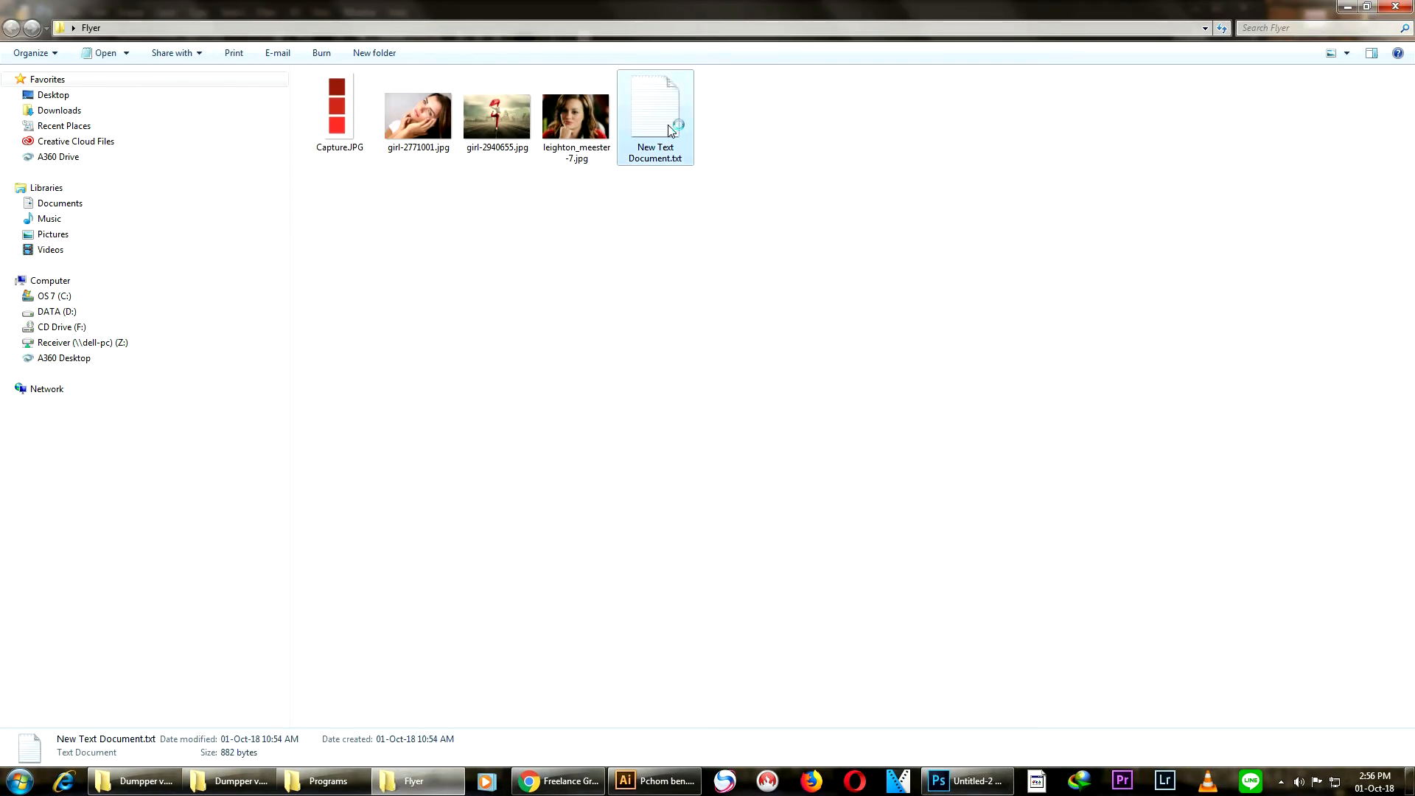
double_click(671, 130)
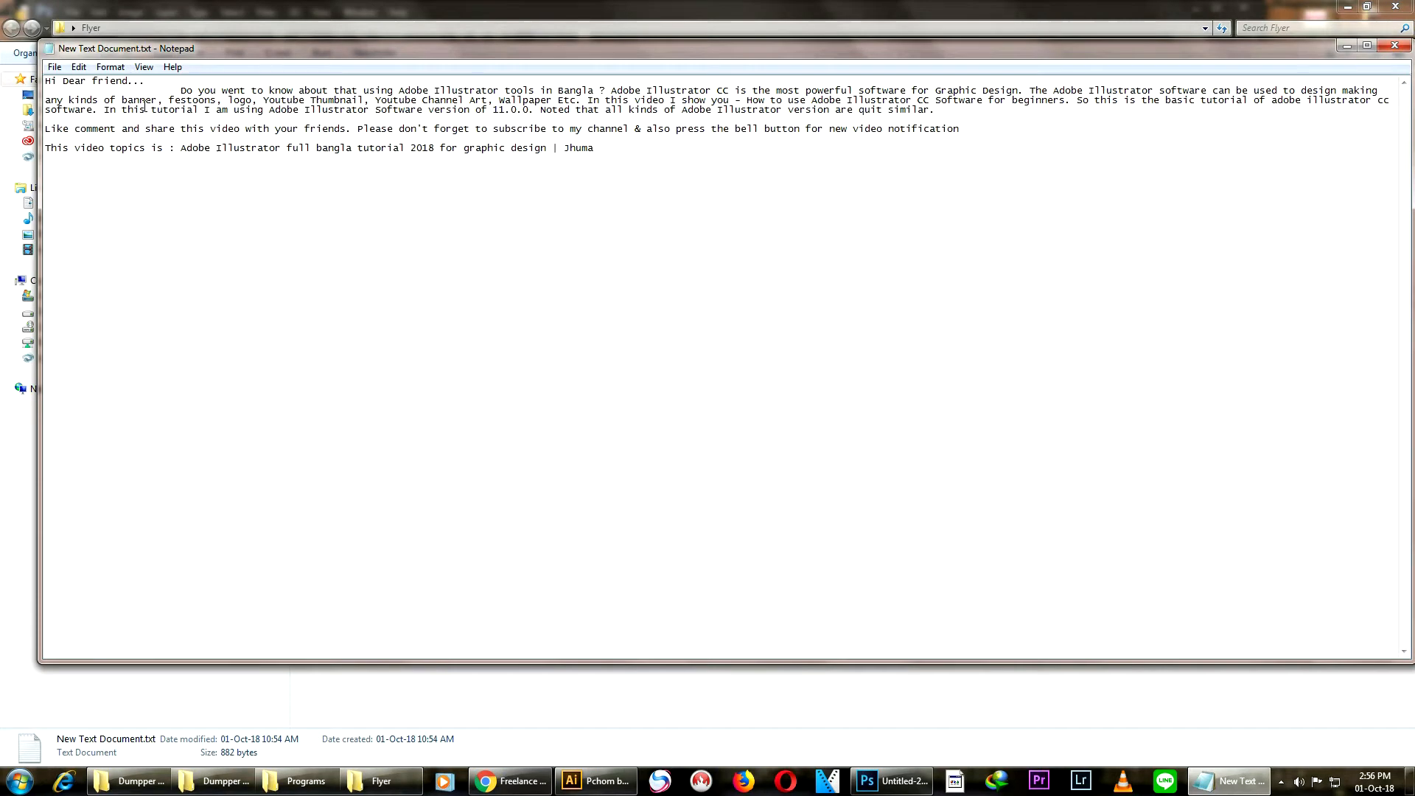
- Select and copy the opening line "Hi Dear friend..." from the text file and return to Photoshop
left_click_drag(147, 81, 31, 83)
key("ctrl+c")
left_click(106, 80)
left_click_drag(168, 81, 52, 84)
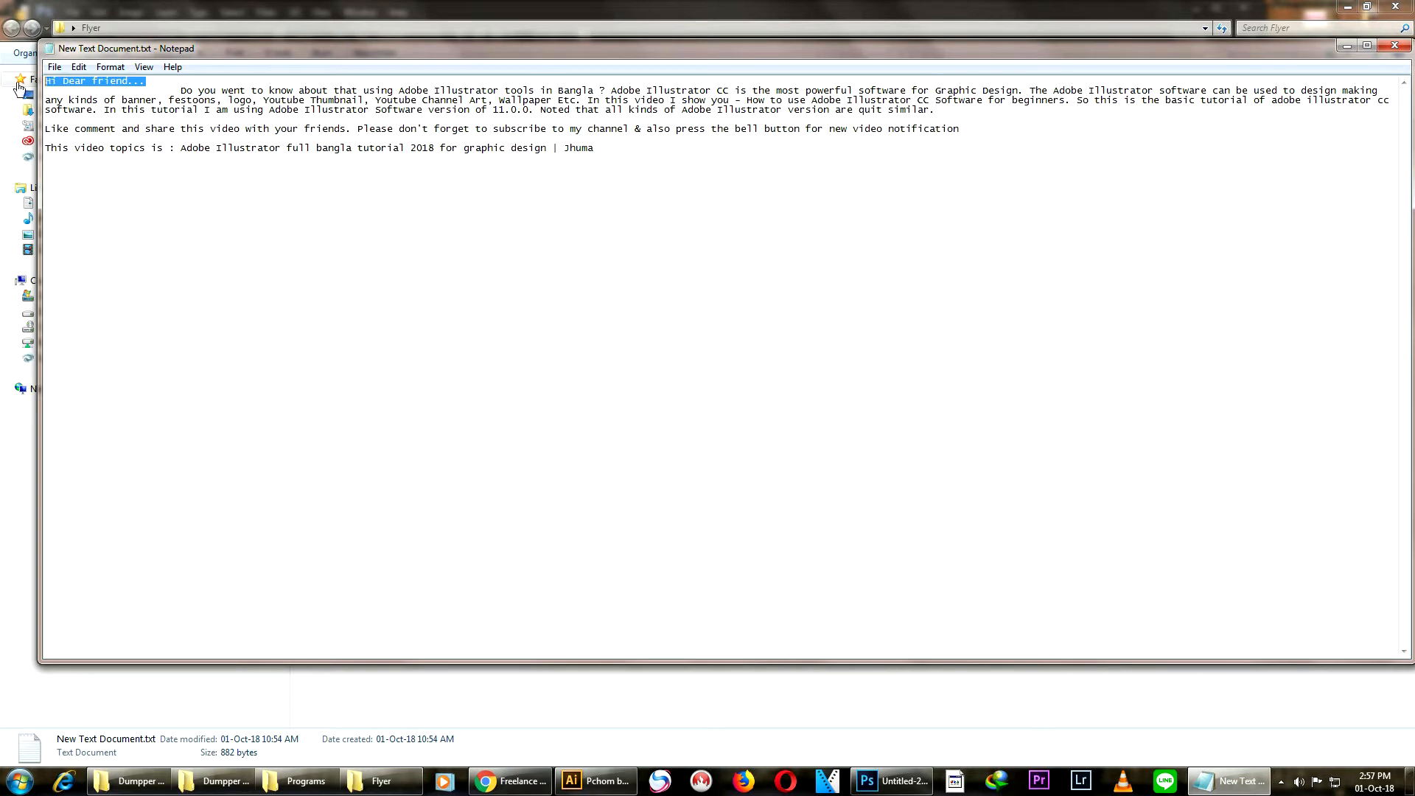
left_click(894, 774)
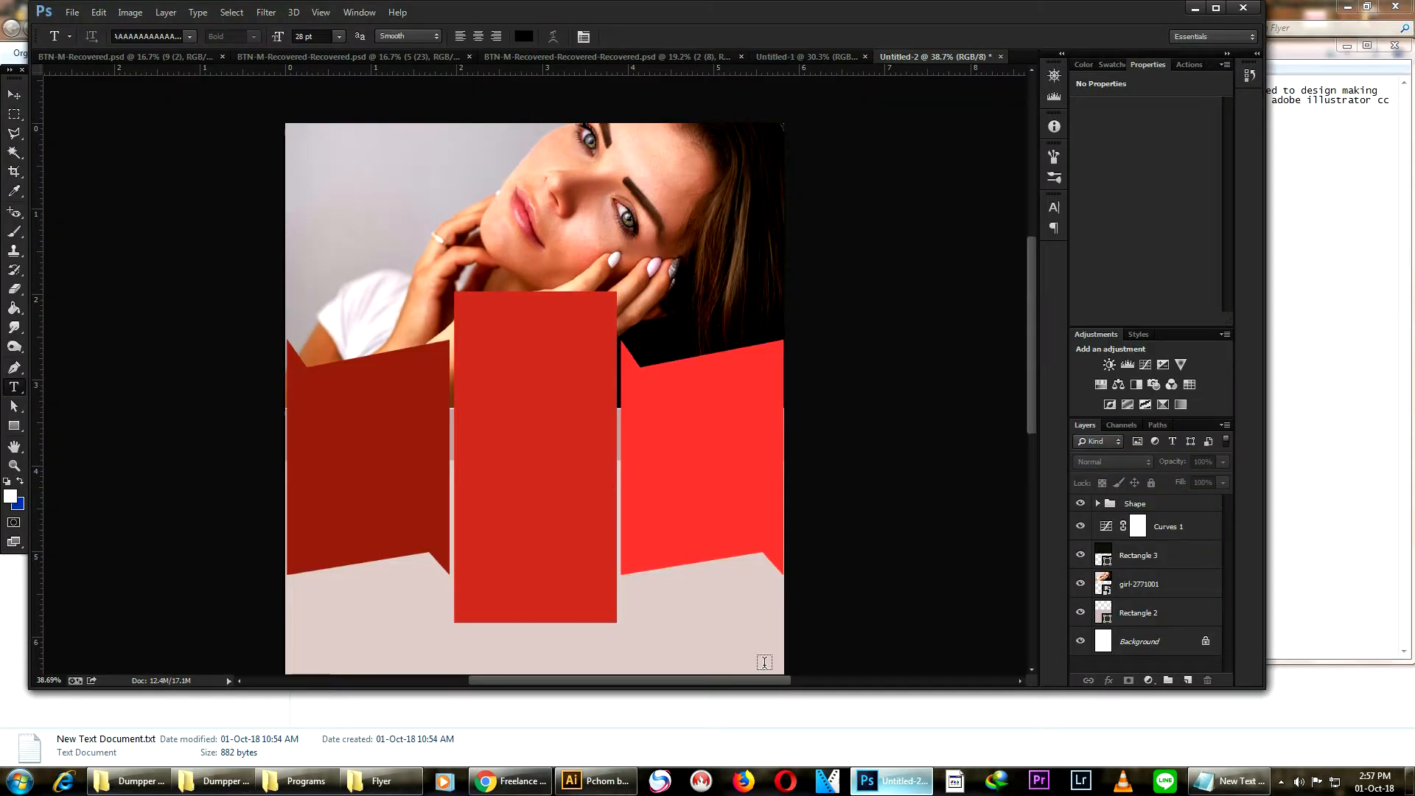
- Paste "Hi Dear friend..." as a text layer near the top of the flyer and colour it dark red 96241a
left_click(341, 187)
key("ctrl+v")
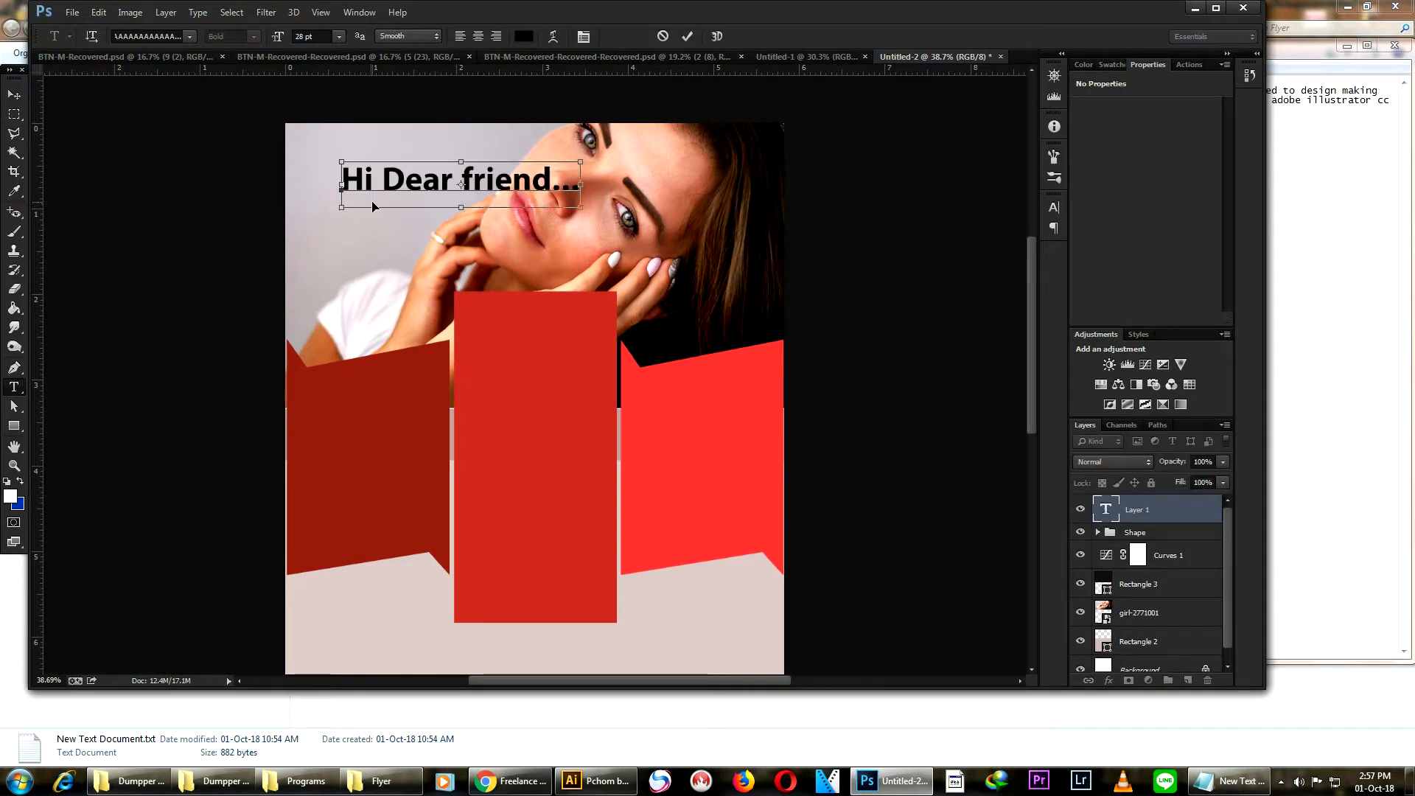
key("ctrl+a")
left_click(524, 36)
left_click(386, 458)
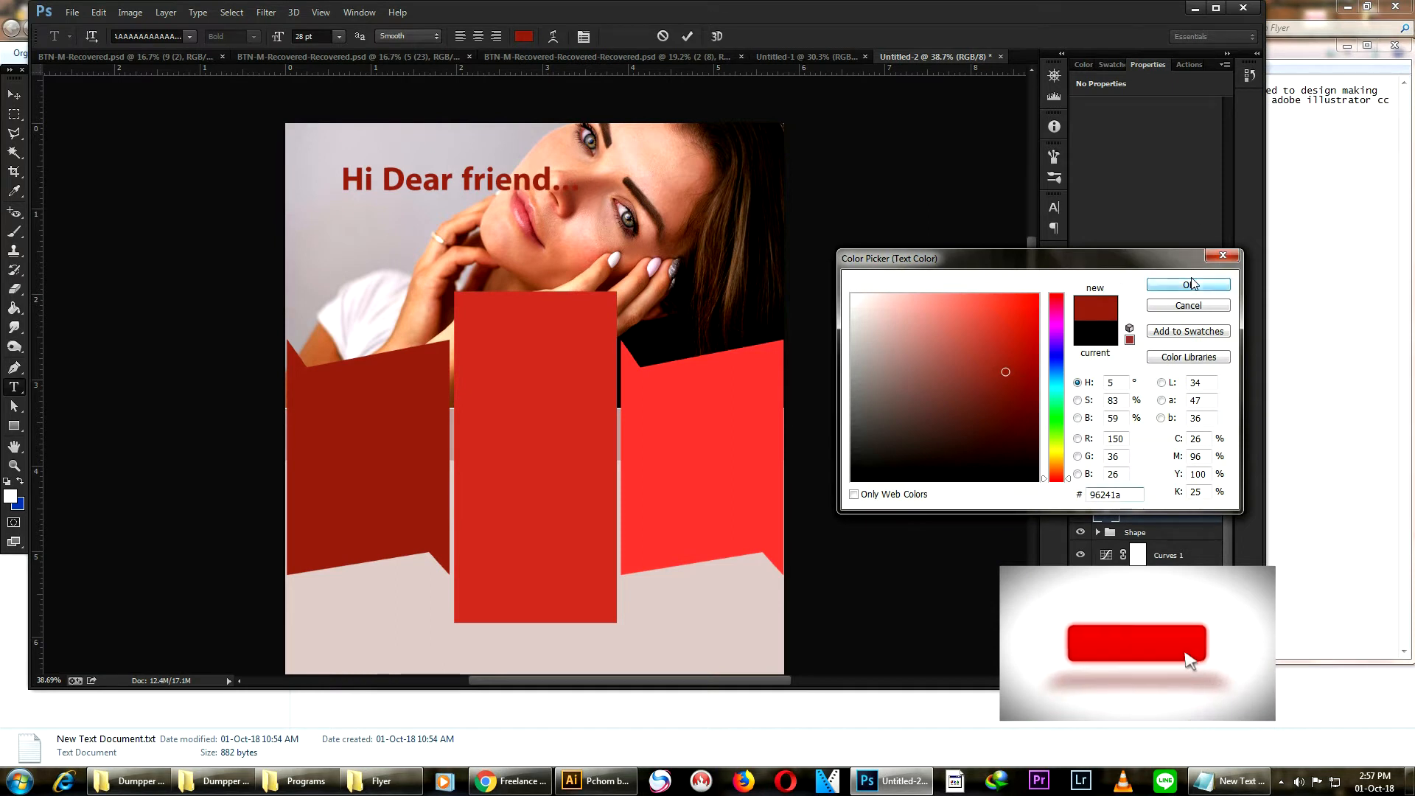
left_click(1192, 283)
- Move the heading text into the top-left corner of the flyer
left_click(13, 94)
left_click_drag(440, 185, 397, 158)
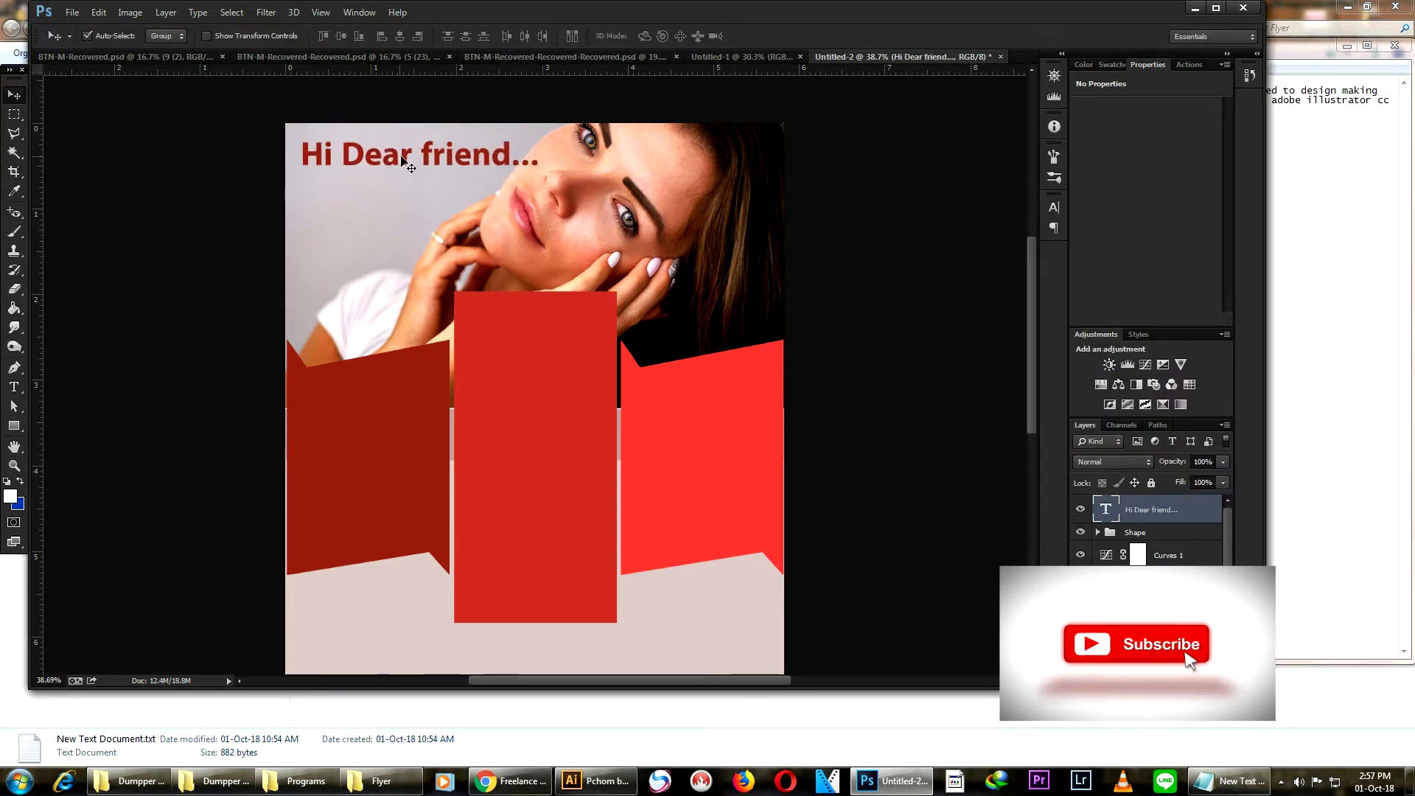
scroll(531, 177, "down", 2)
scroll(493, 143, "up", 1)
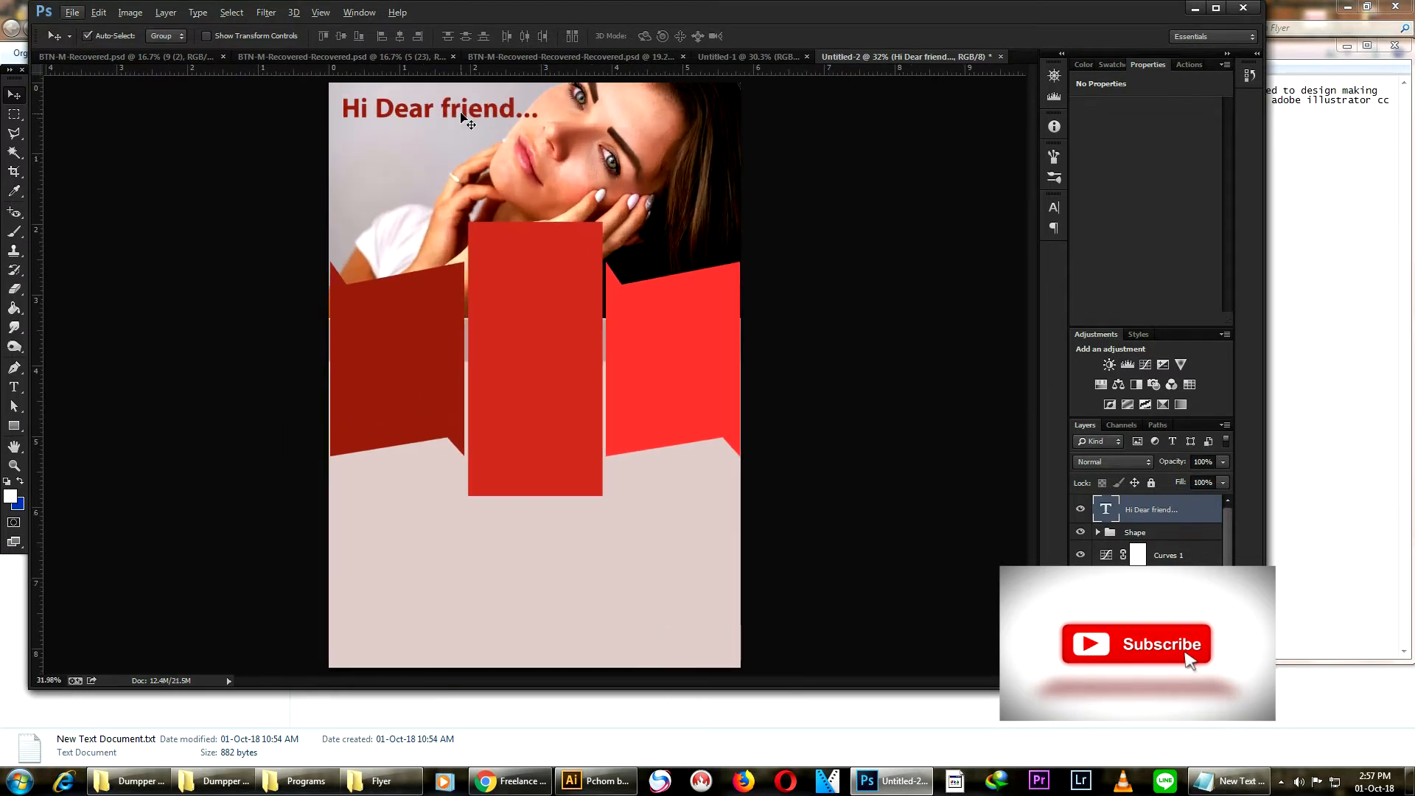
left_click_drag(463, 118, 463, 124)
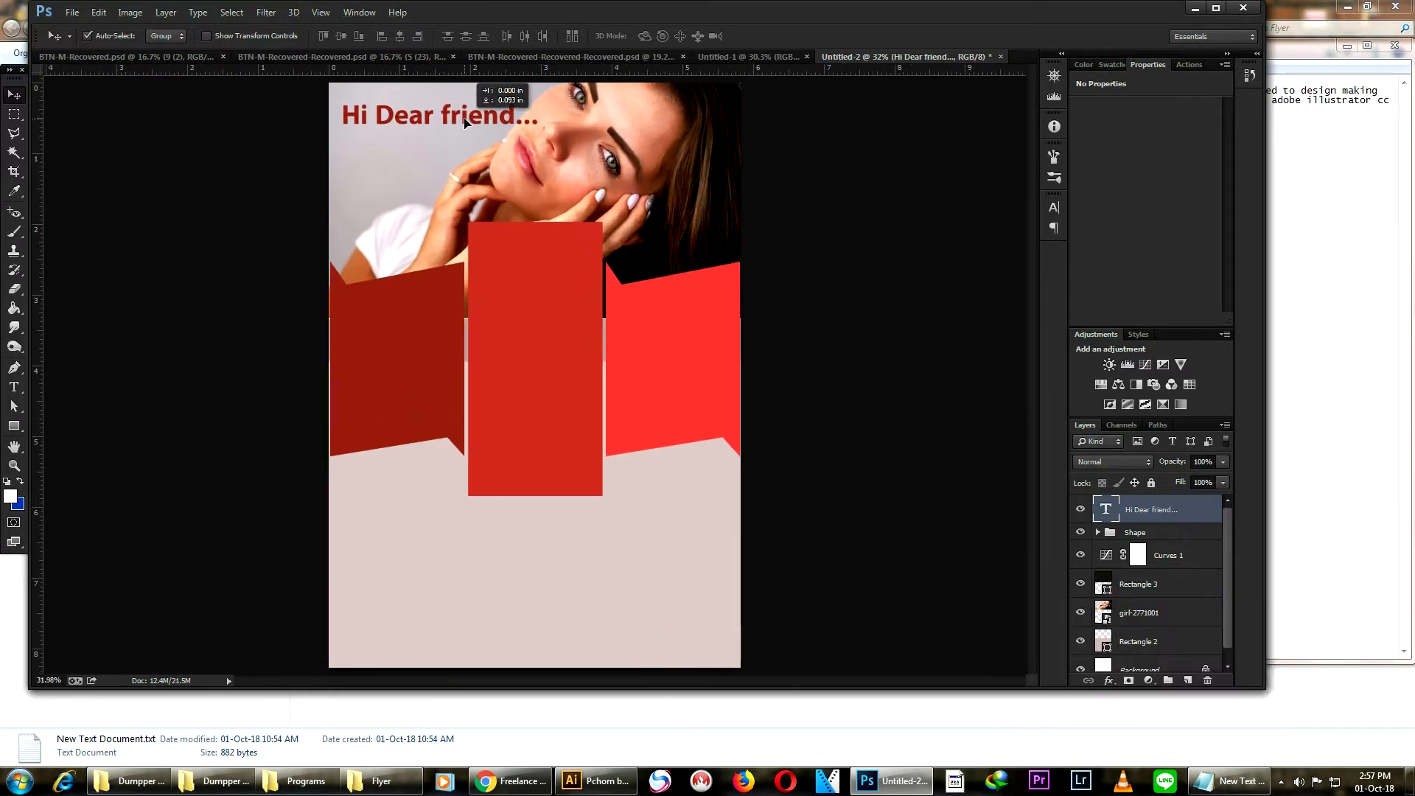
- Expand the Shape group and switch auto-select to pick individual layers instead of groups
left_click(1216, 7)
scroll(609, 308, "up", 3)
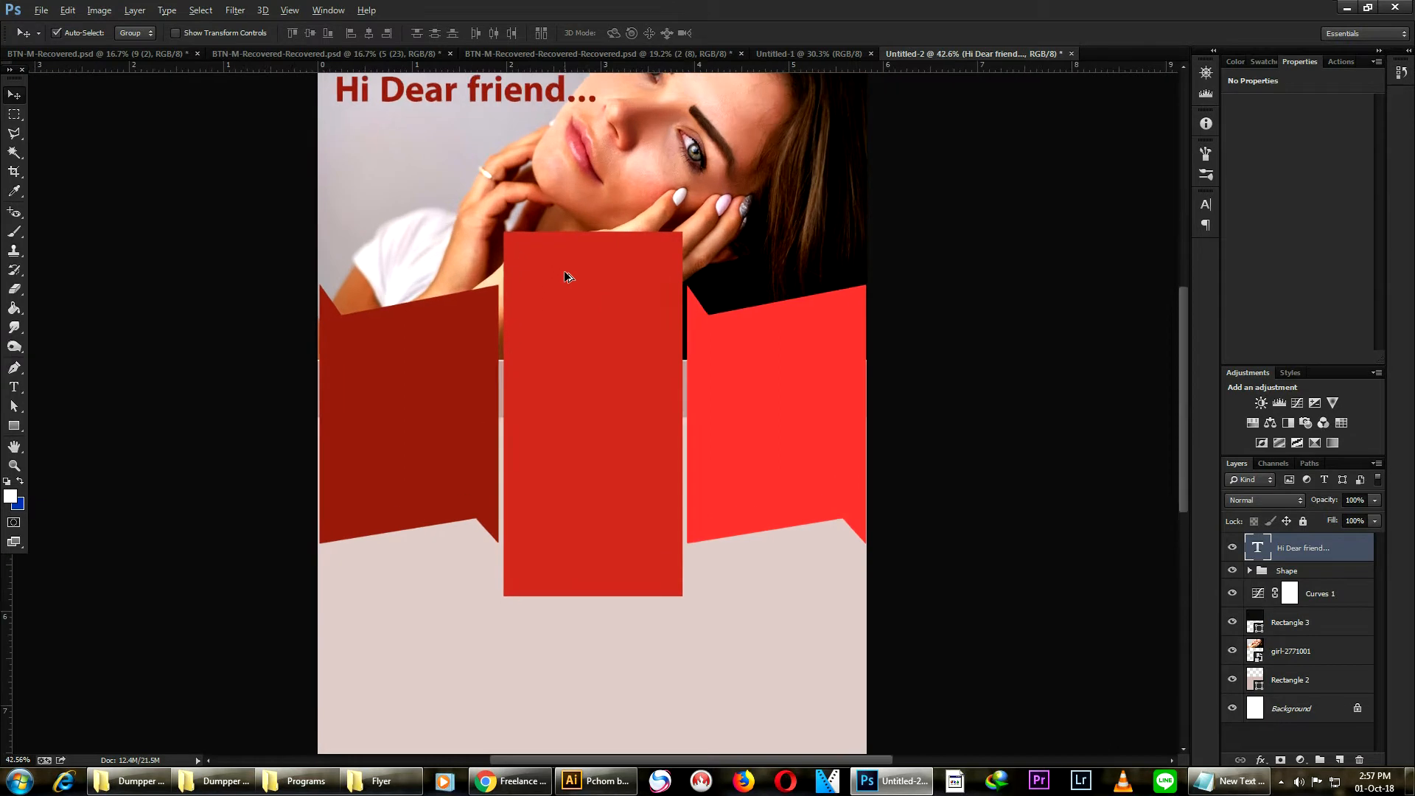
scroll(566, 276, "up", 1)
left_click(543, 277)
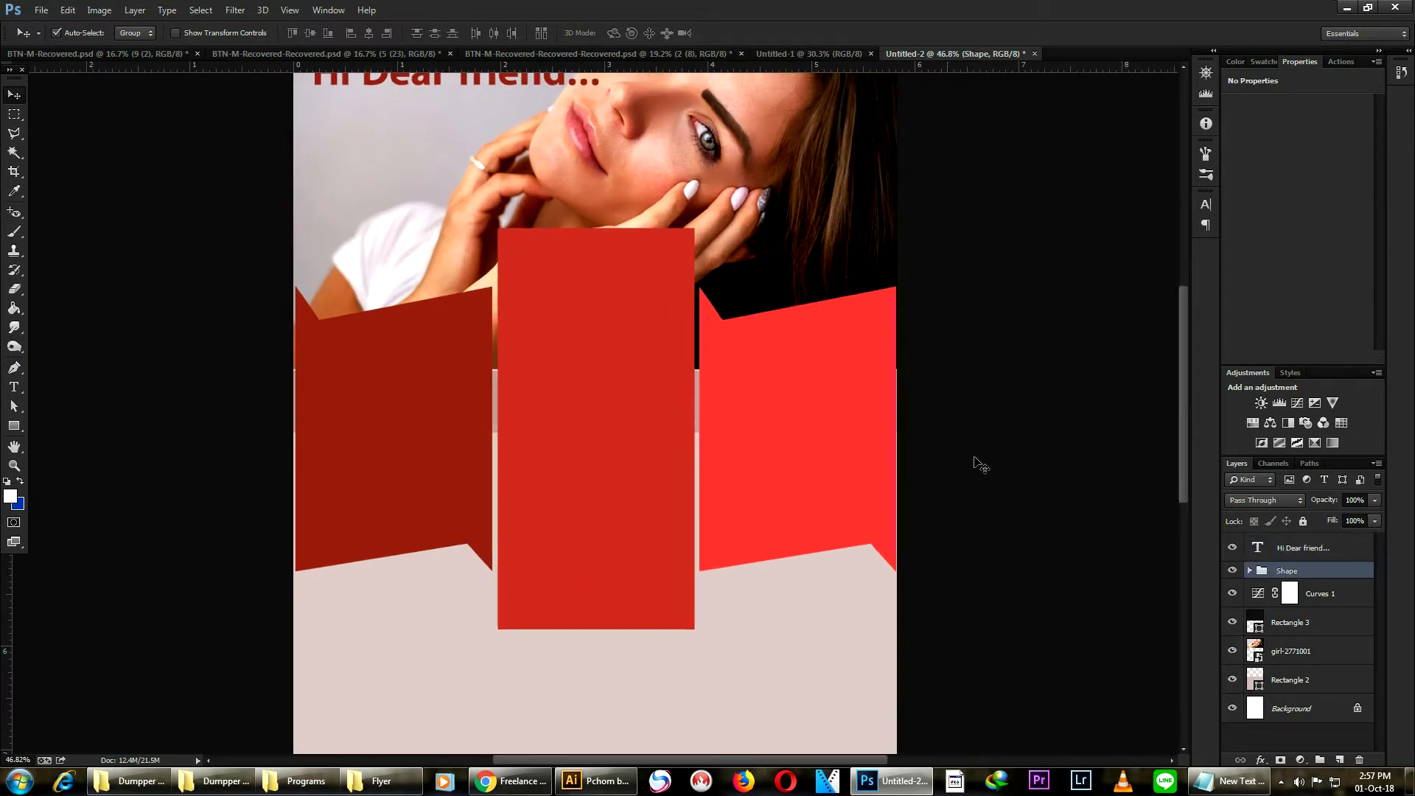
left_click(1250, 571)
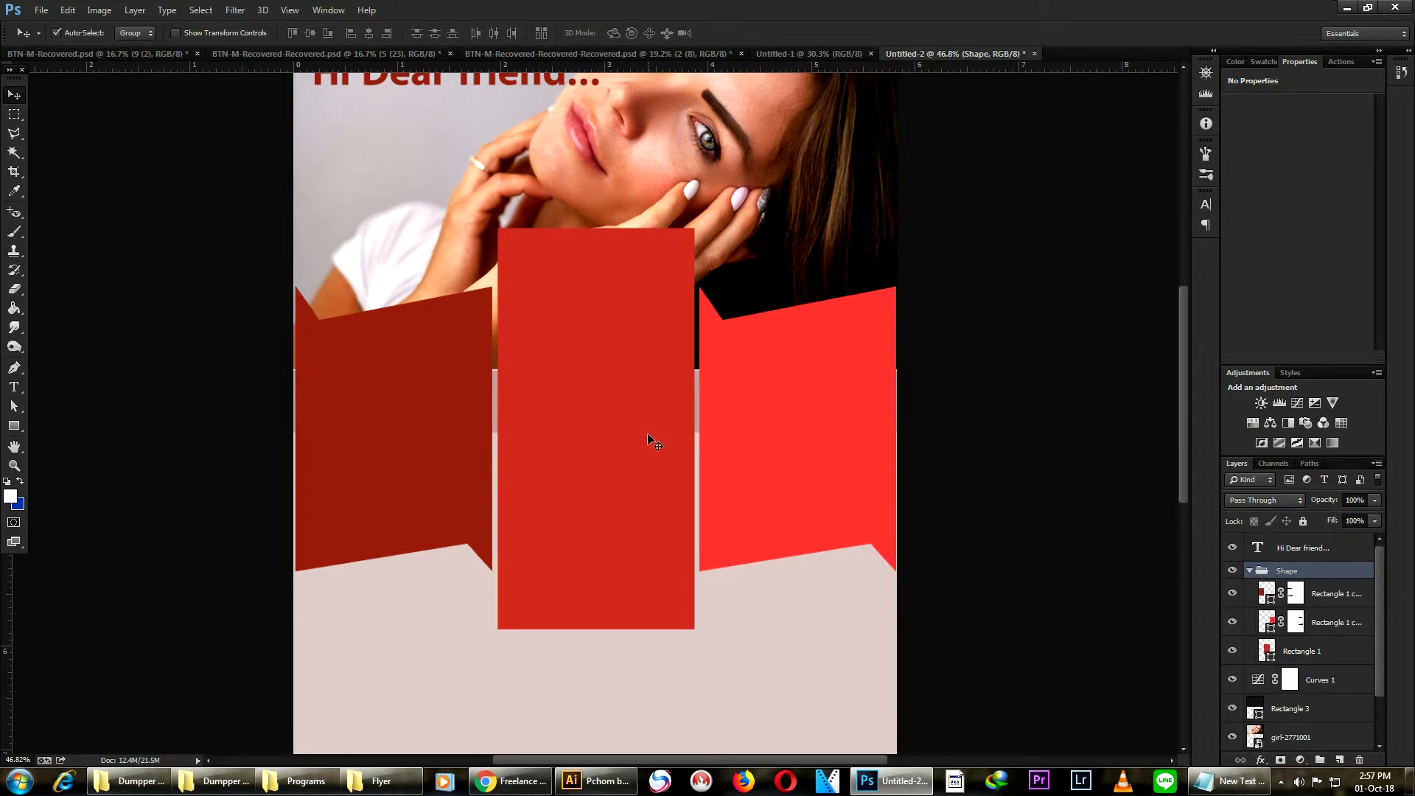
left_click(134, 33)
left_click(131, 61)
- Skew the middle ribbon panel by lowering its top-left corner with Free Transform
left_click(578, 365)
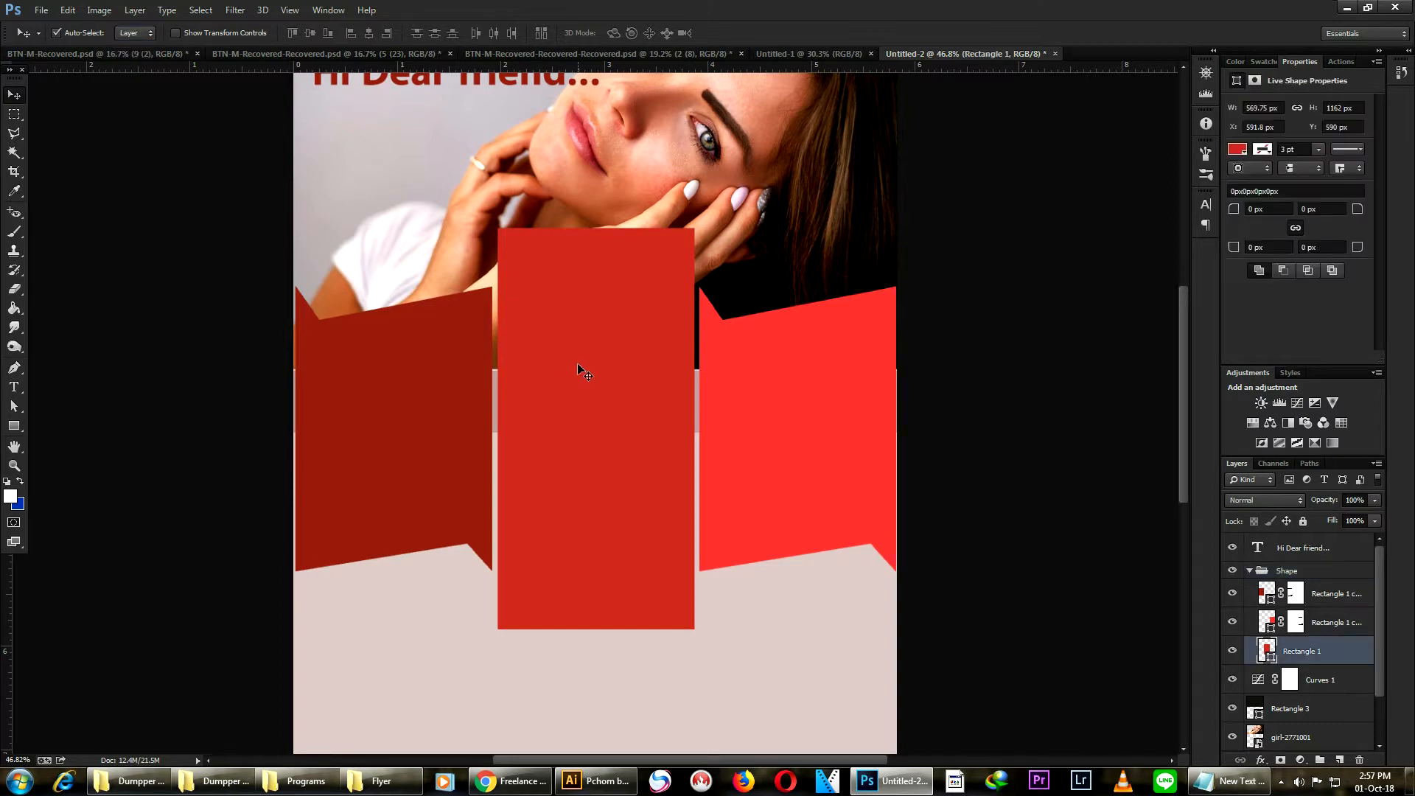
key("ctrl+t")
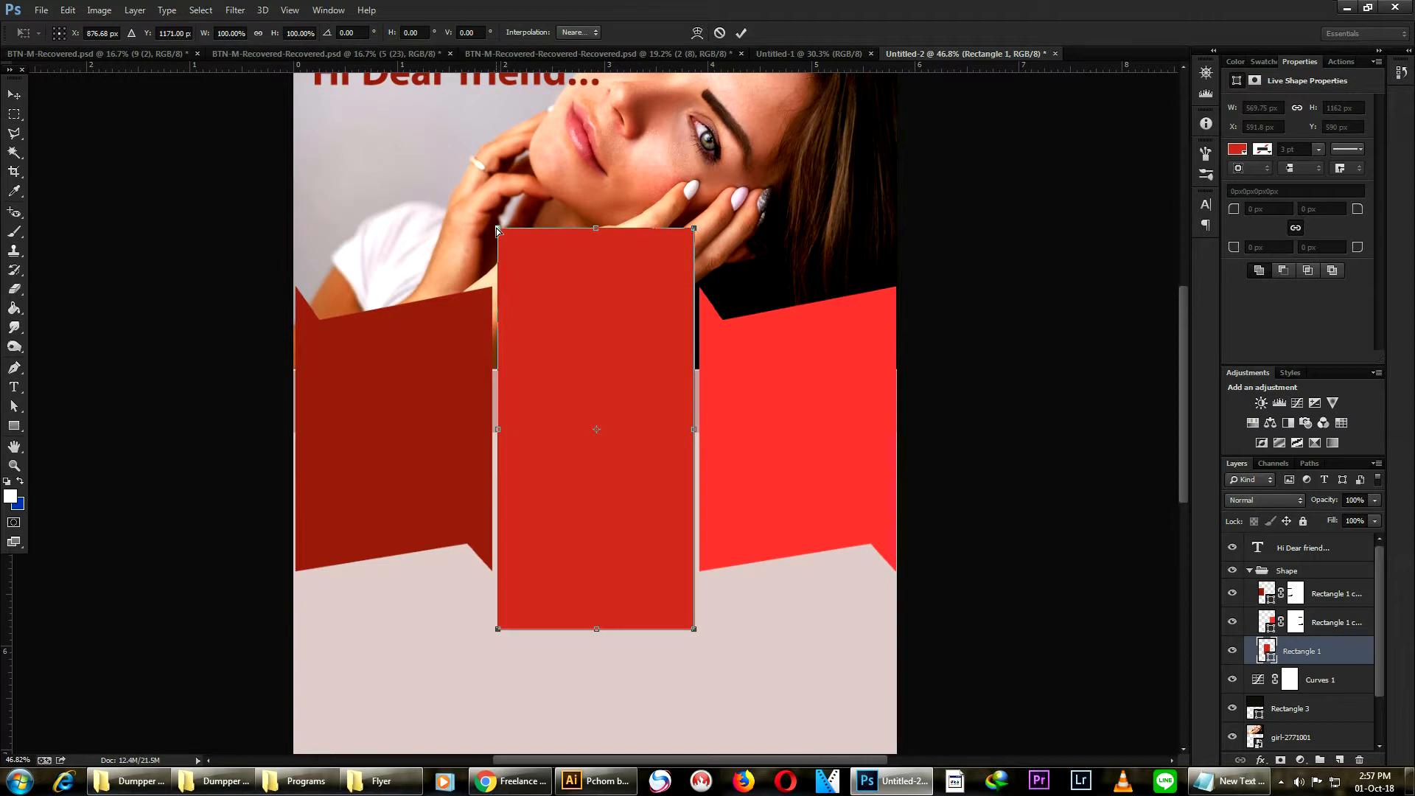
left_click_drag(497, 228, 499, 268)
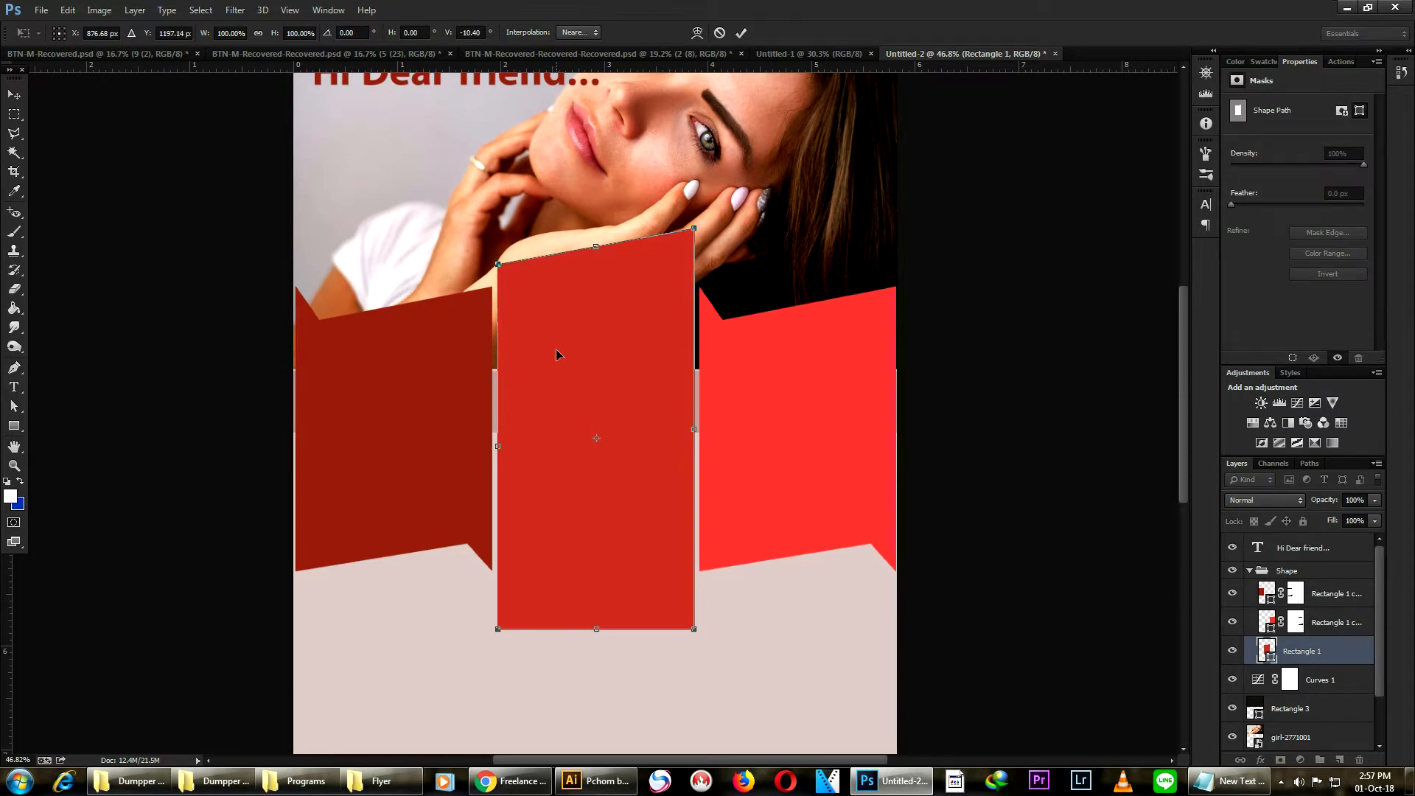
key("Return")
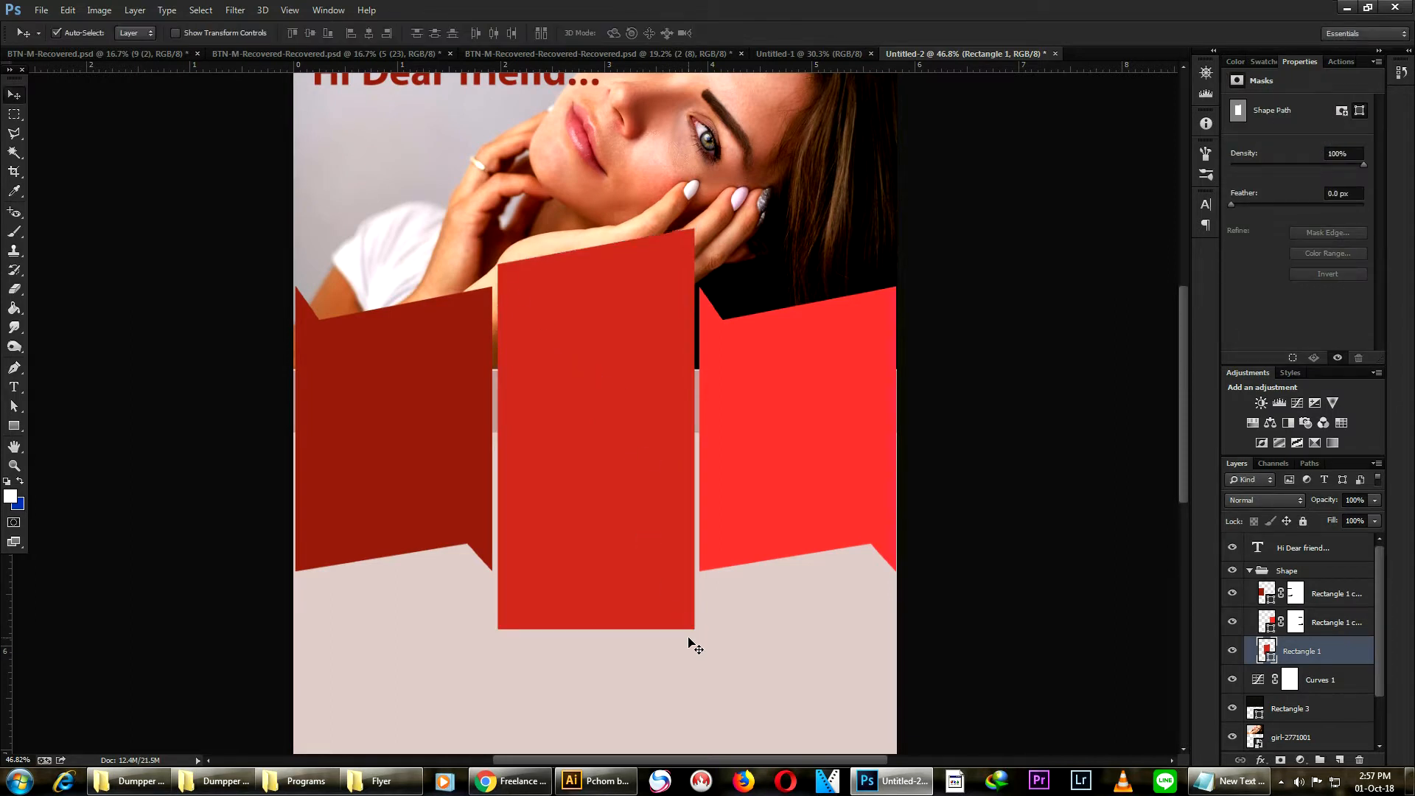
- Raise the middle ribbon panel's bottom-right corner so its lower edge slants upward
key("ctrl+t")
left_click_drag(694, 630, 693, 593)
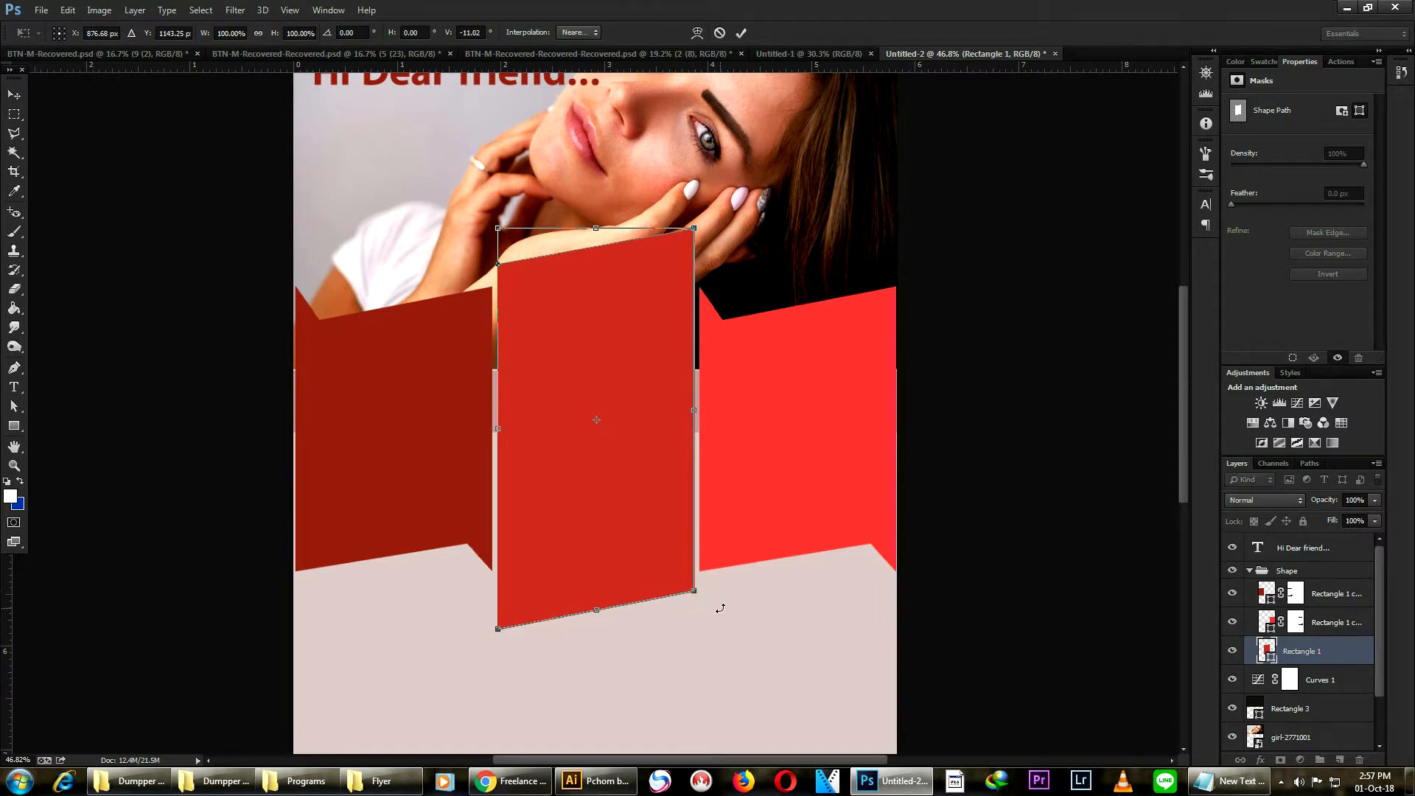
key("Return")
- Stretch the left ribbon panel slightly outward to about 101% width so it meets the canvas edge
scroll(893, 274, "down", 4)
scroll(677, 232, "up", 3)
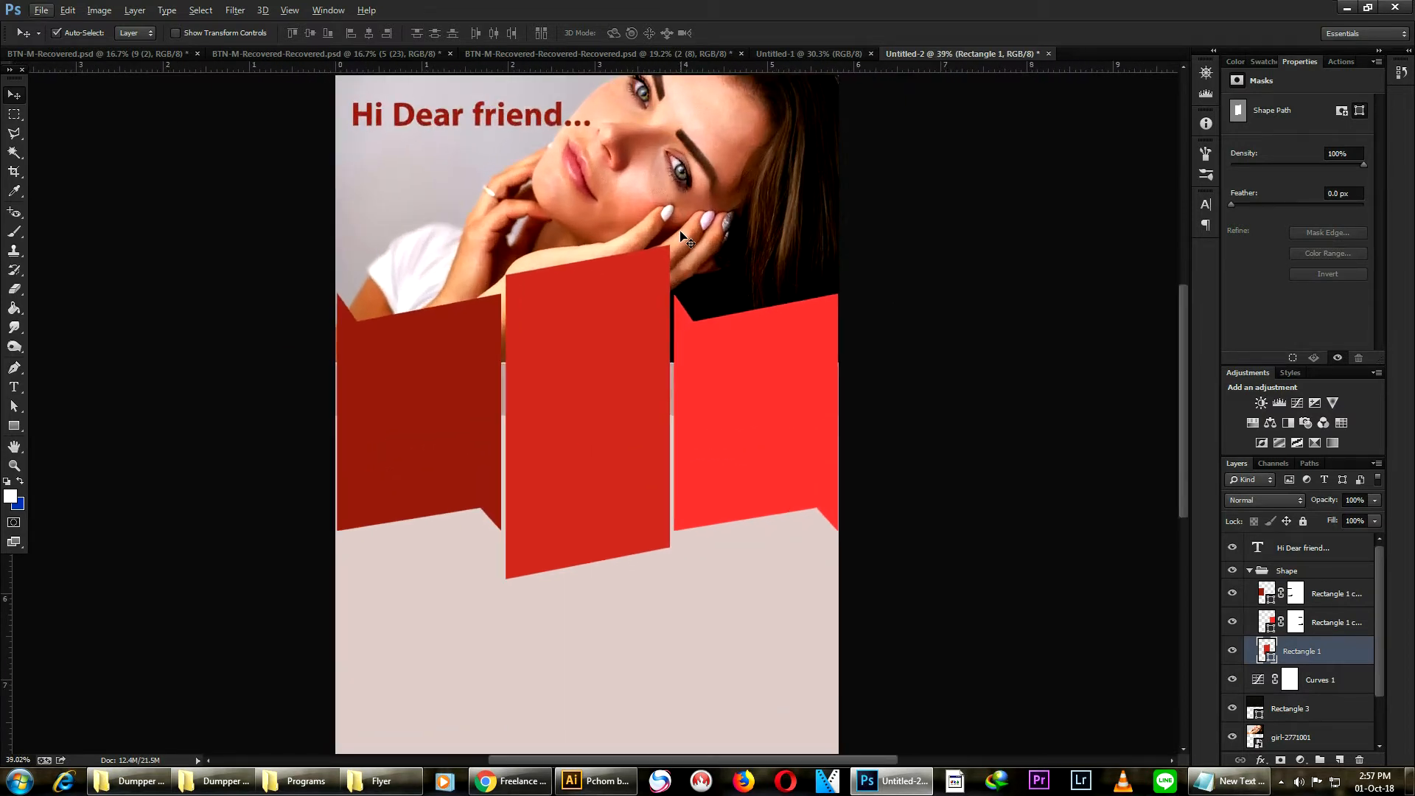
scroll(663, 286, "up", 2)
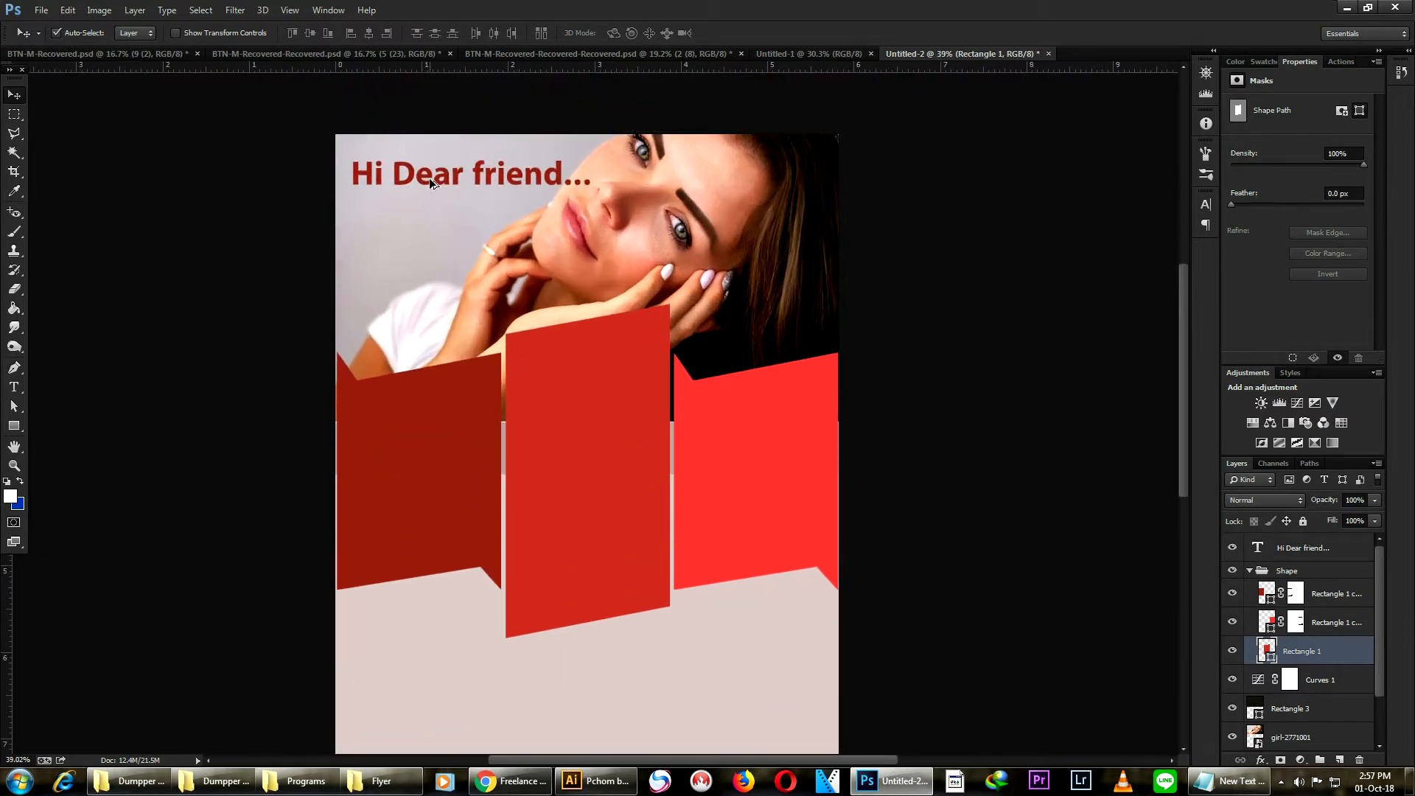
scroll(429, 181, "up", 1)
scroll(567, 151, "down", 2)
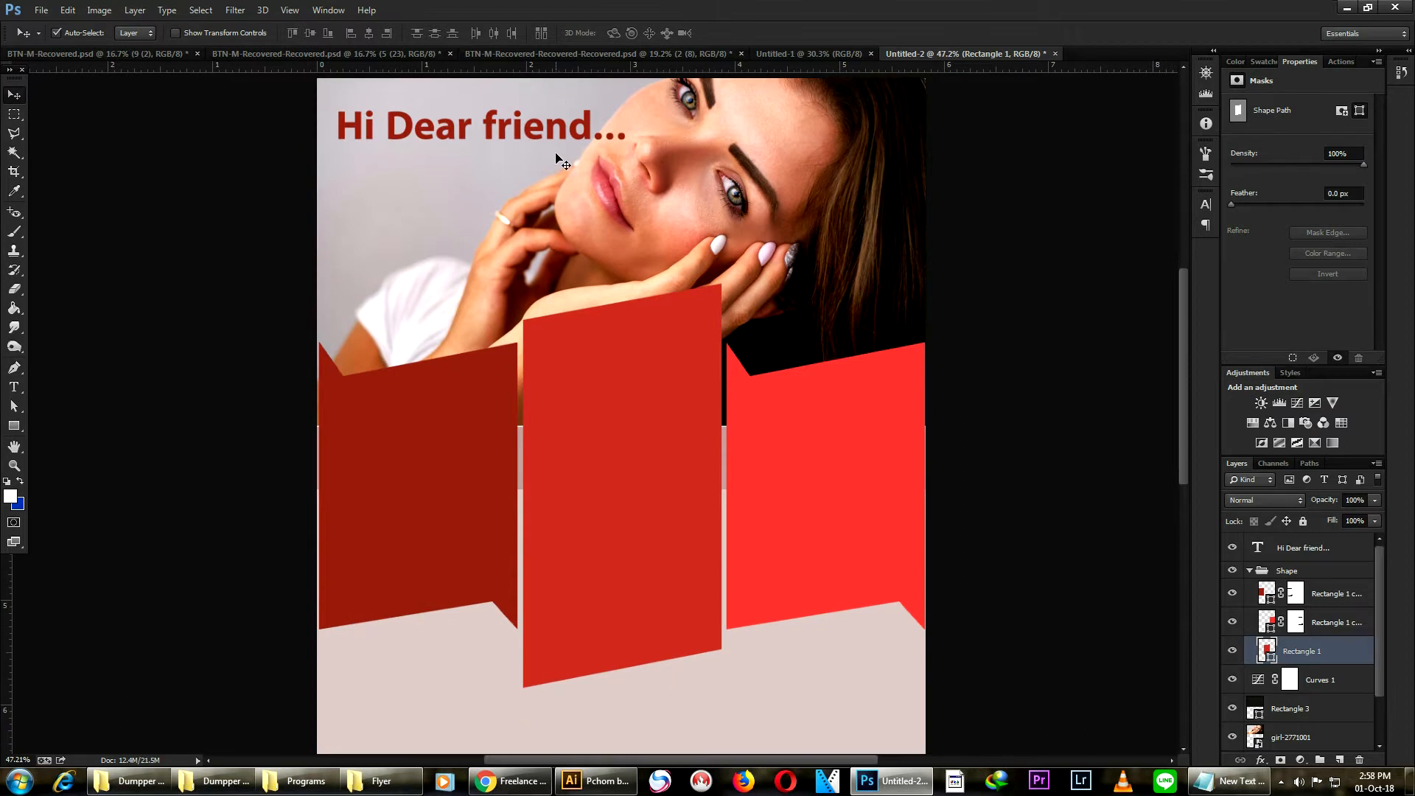
left_click(339, 483)
key("ctrl+t")
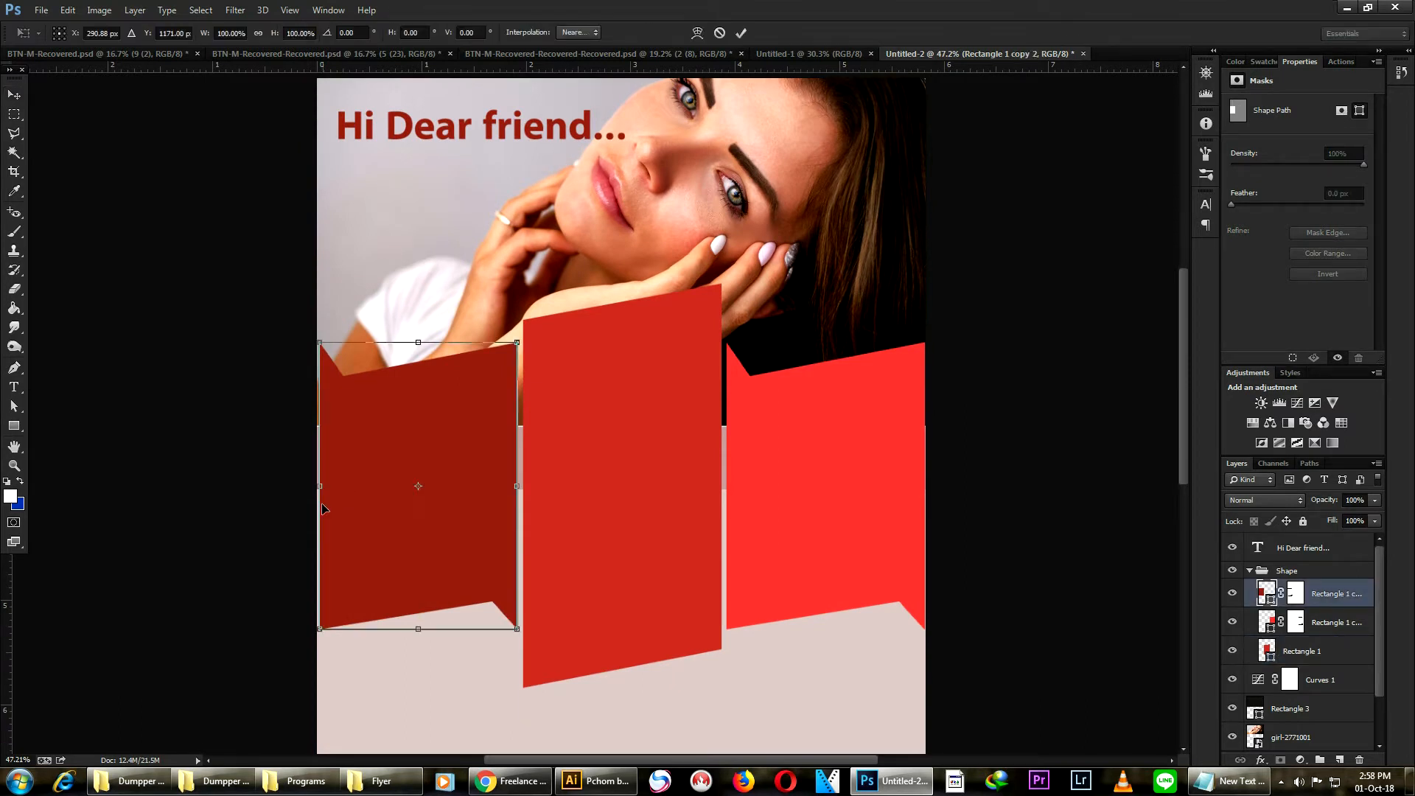
left_click_drag(317, 488, 317, 489)
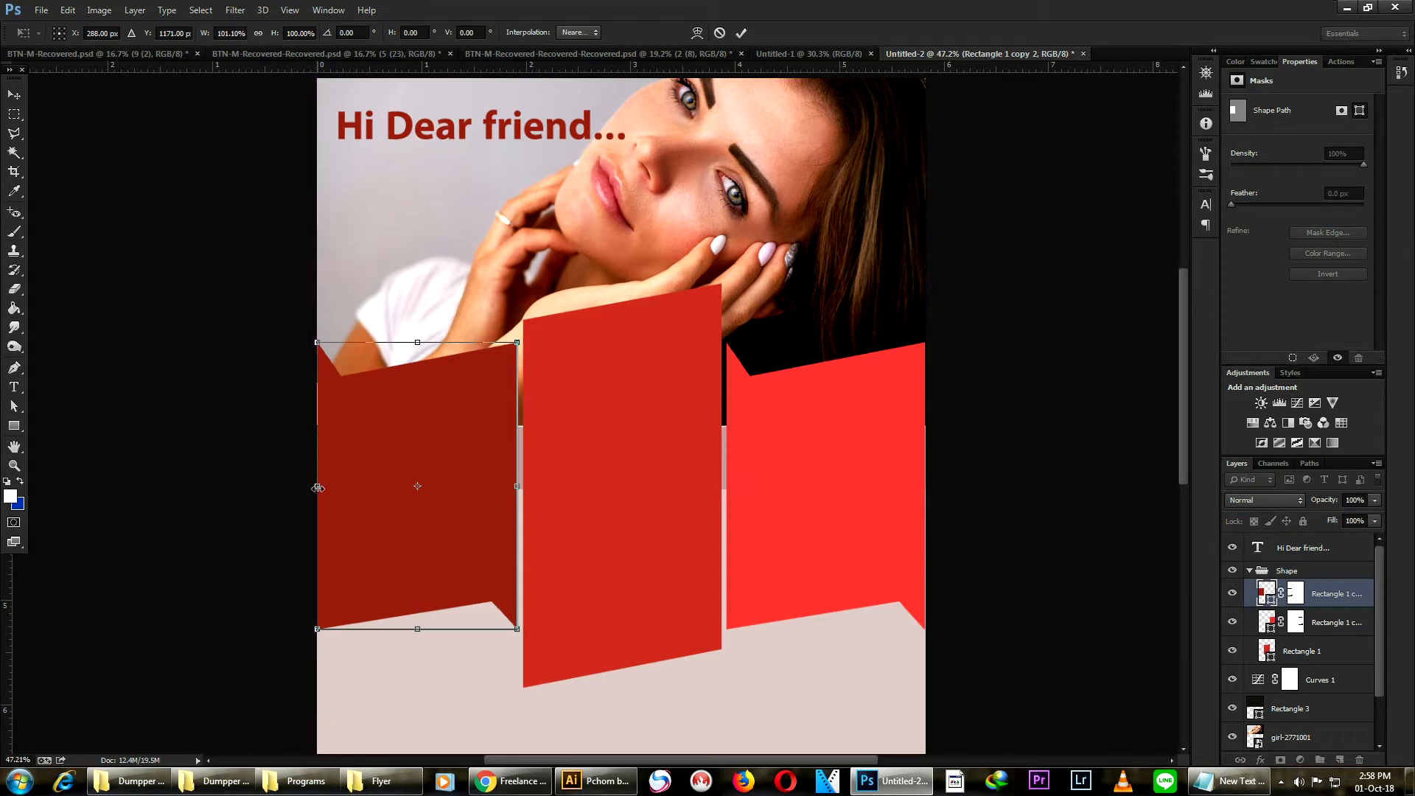
key("Return")
- Select the three ribbon panel layers together and nudge their left edge slightly outward with Free Transform
left_click(319, 485)
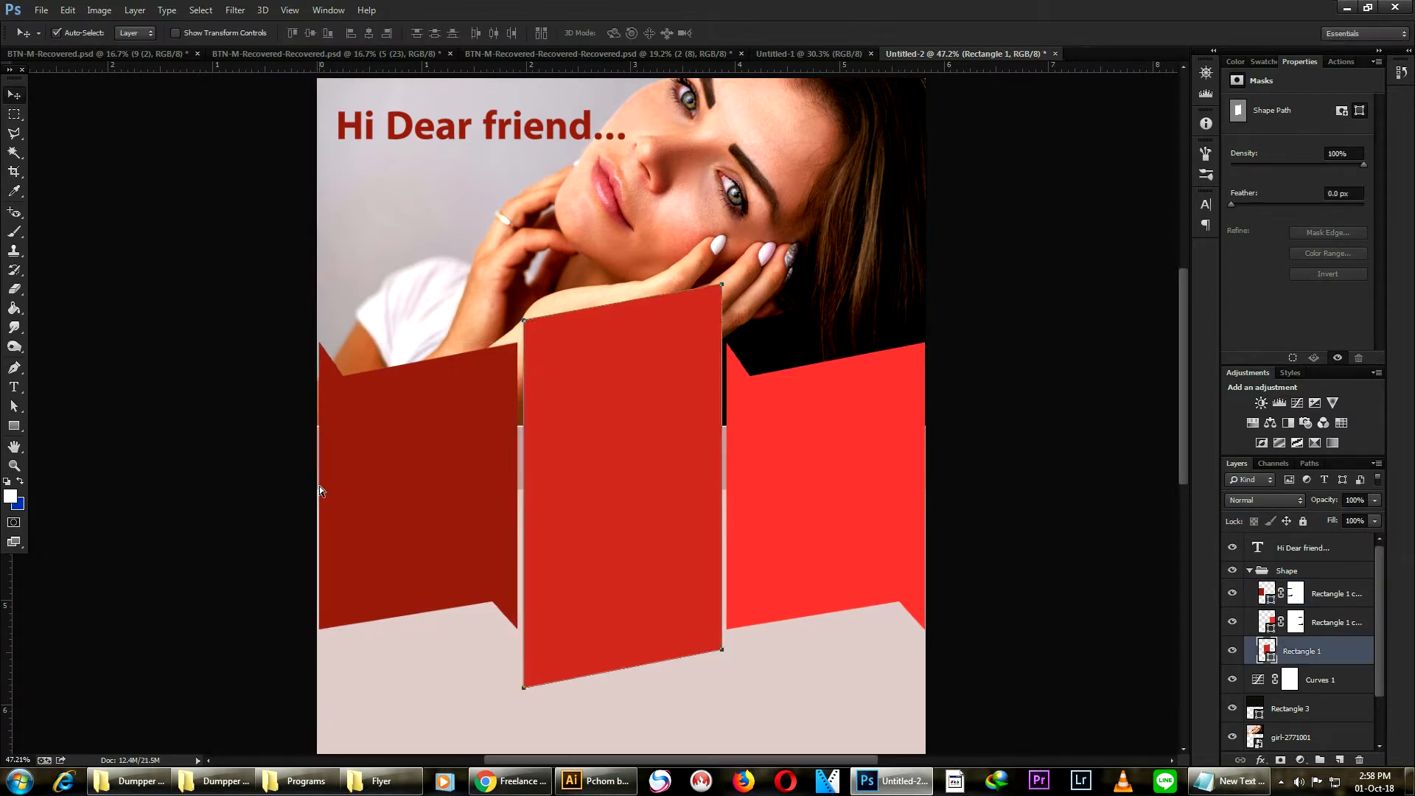
left_click(816, 444)
left_click(641, 454, "shift")
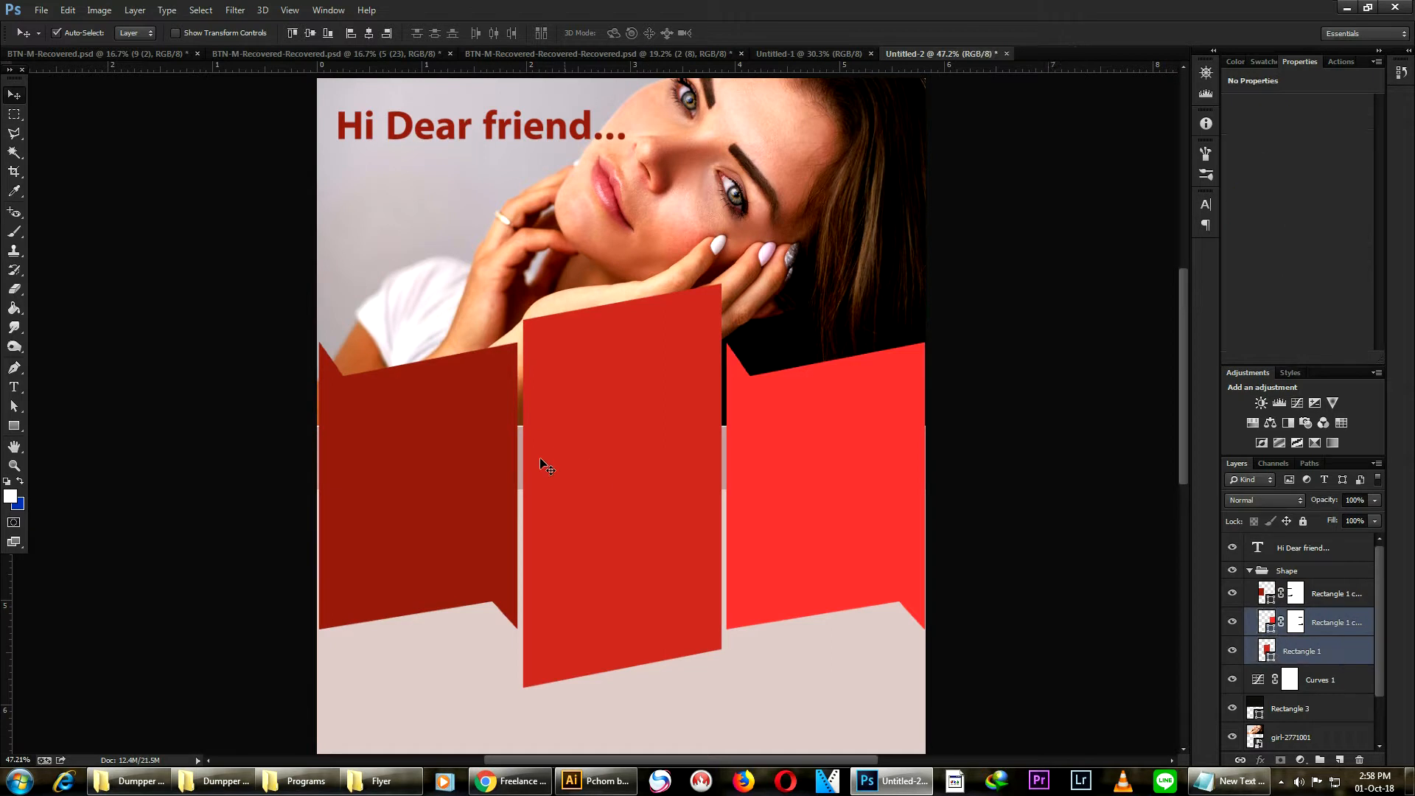
left_click(482, 459, "shift")
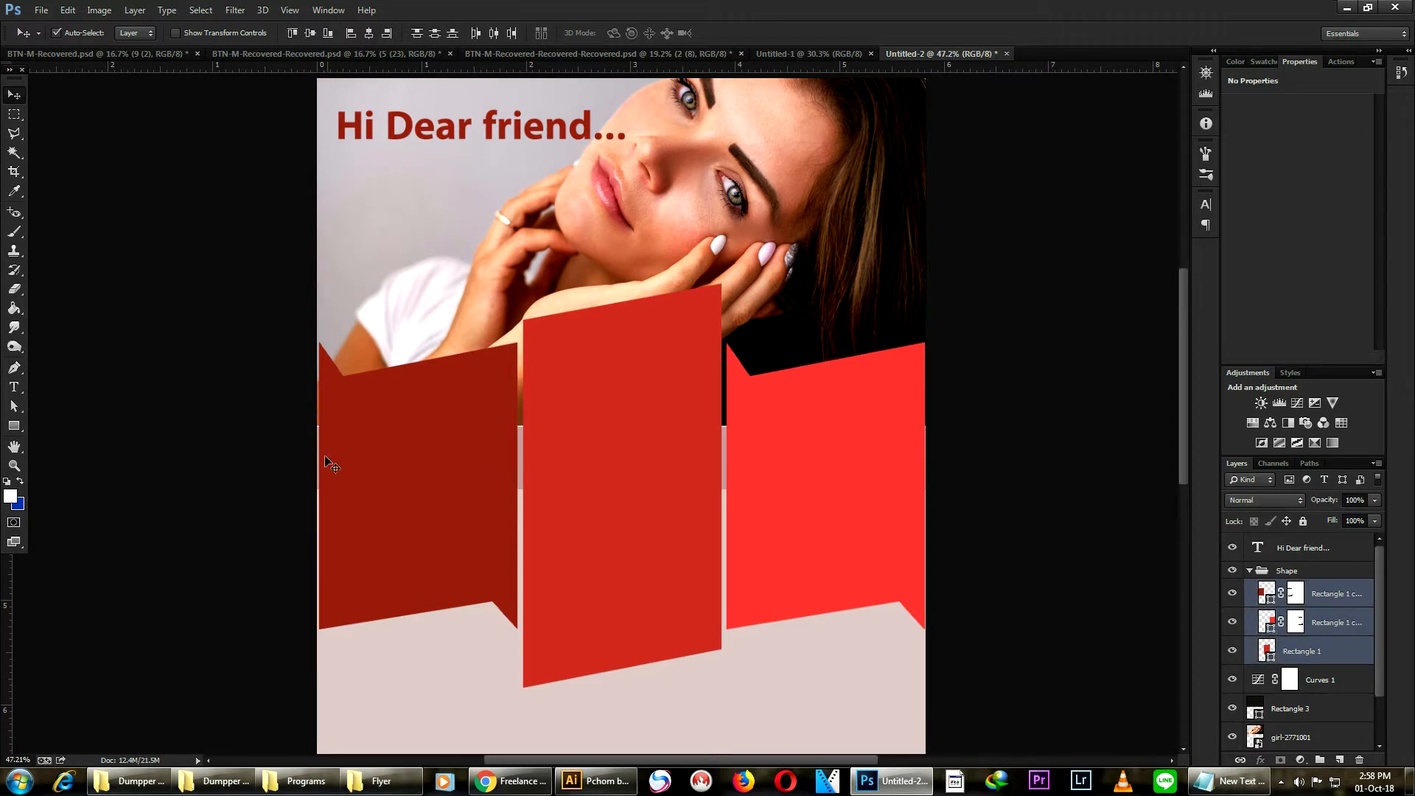
key("ctrl+t")
left_click_drag(319, 487, 314, 486)
key("Return")
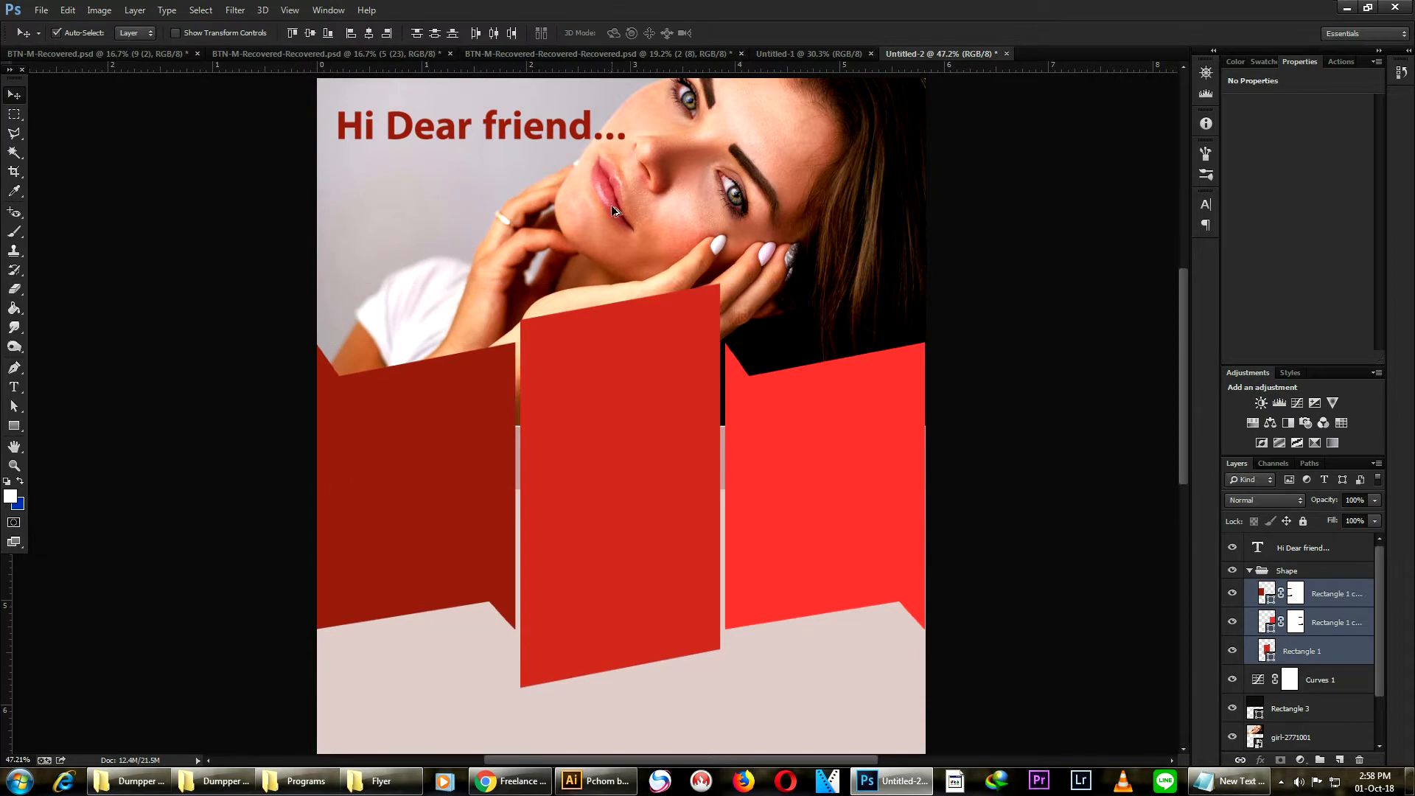
scroll(406, 165, "up", 4)
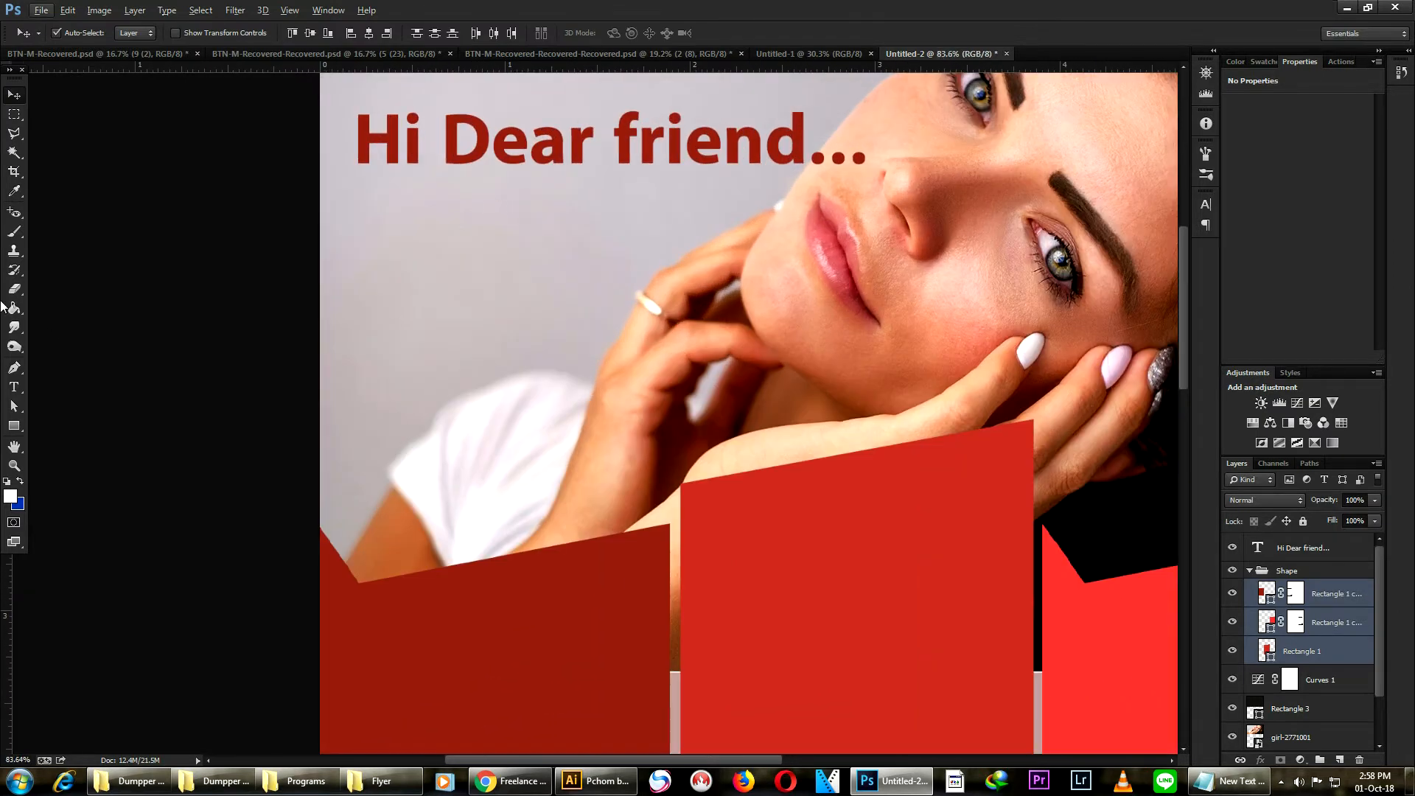
left_click(13, 427)
right_click(13, 430)
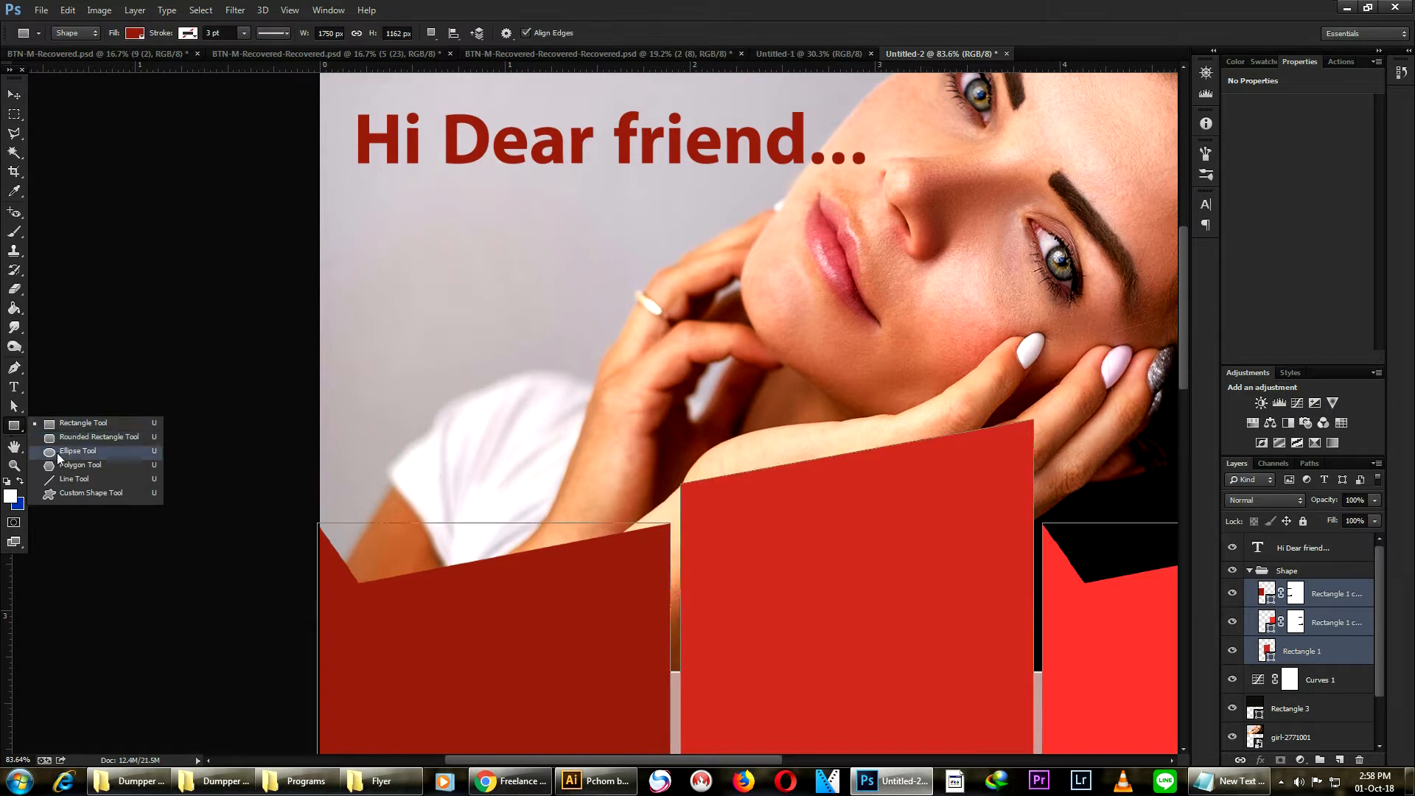
left_click(16, 97)
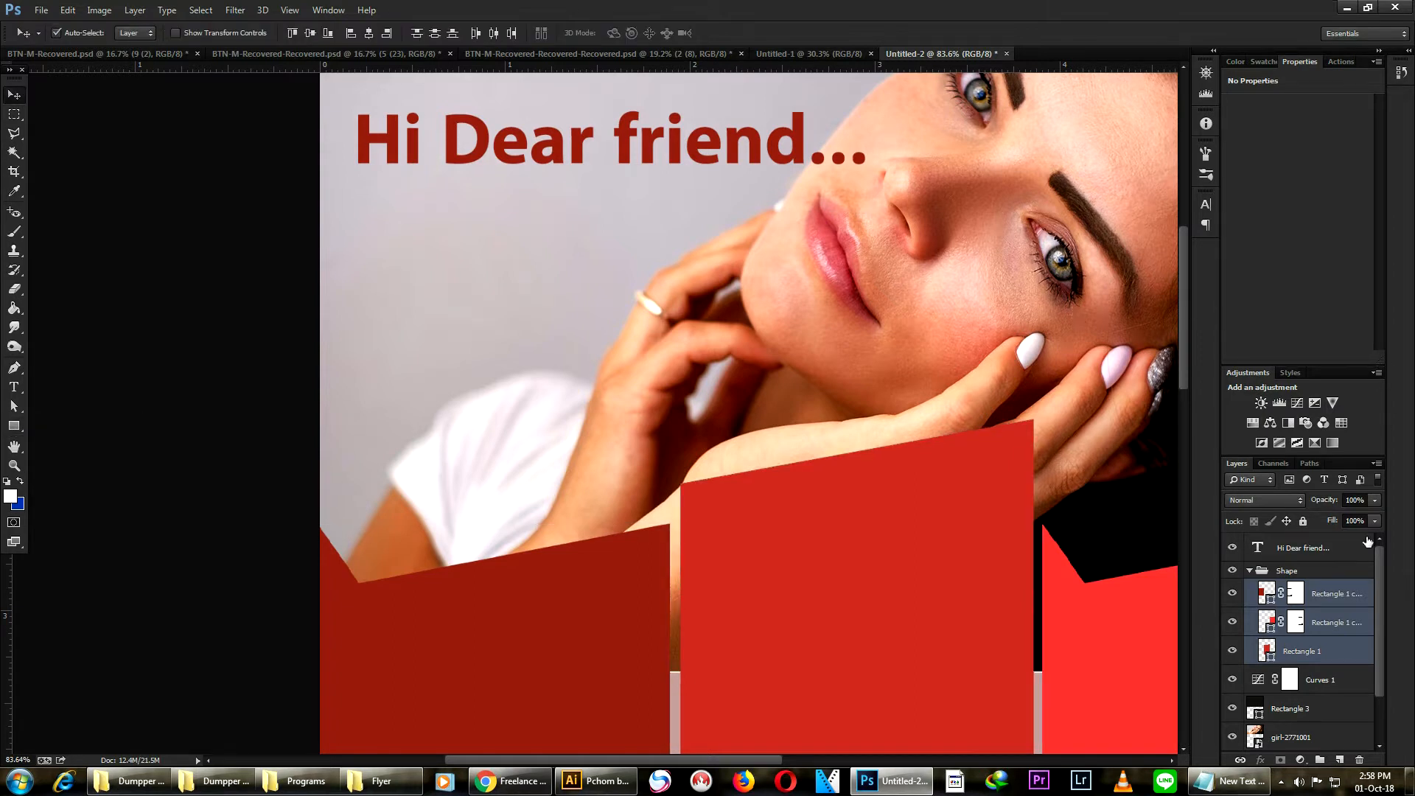
- Collapse the Shape group, select the heading layer and draw a small circle about 69 px below the heading with the Ellipse Tool
left_click(1251, 572)
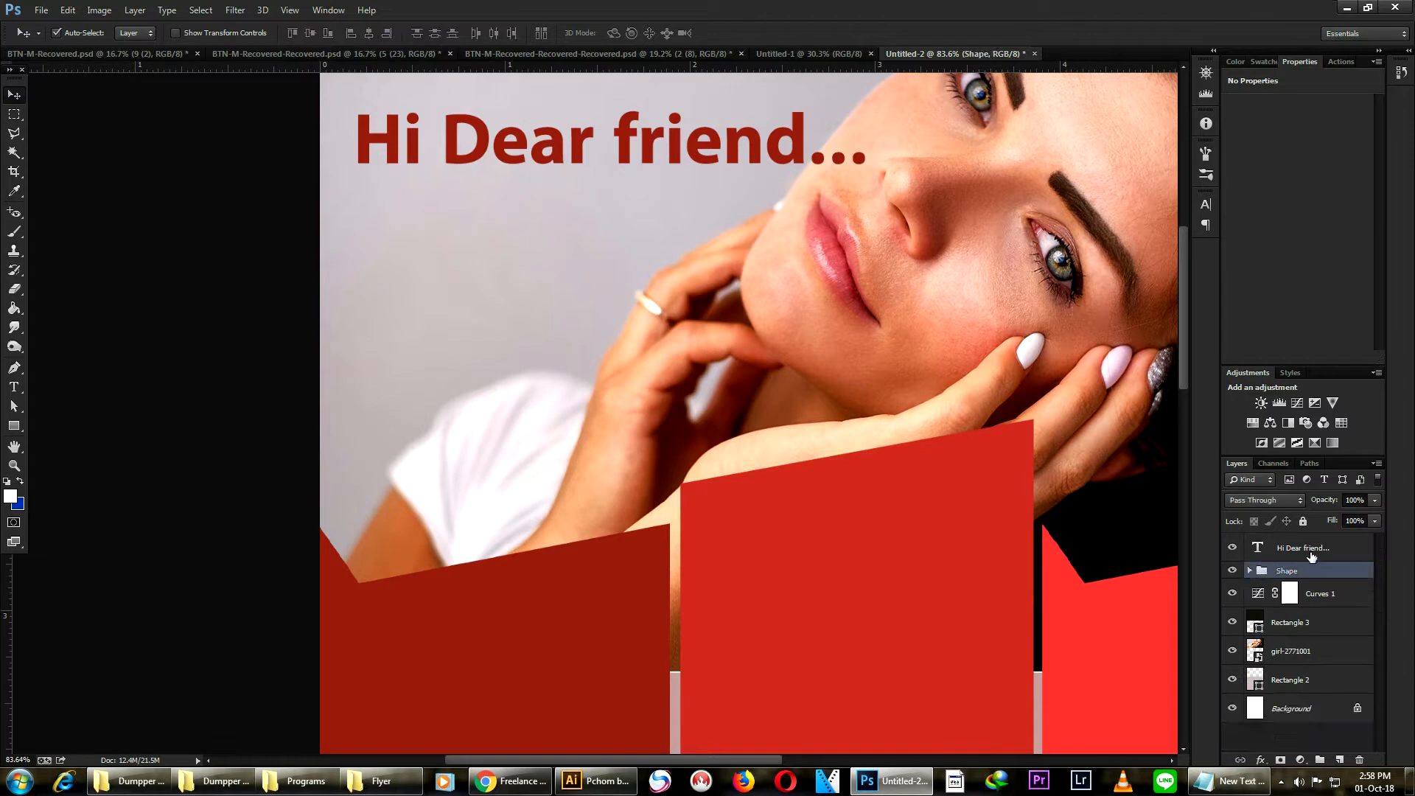
left_click(1317, 551)
left_click(14, 426)
right_click(13, 427)
left_click(74, 451)
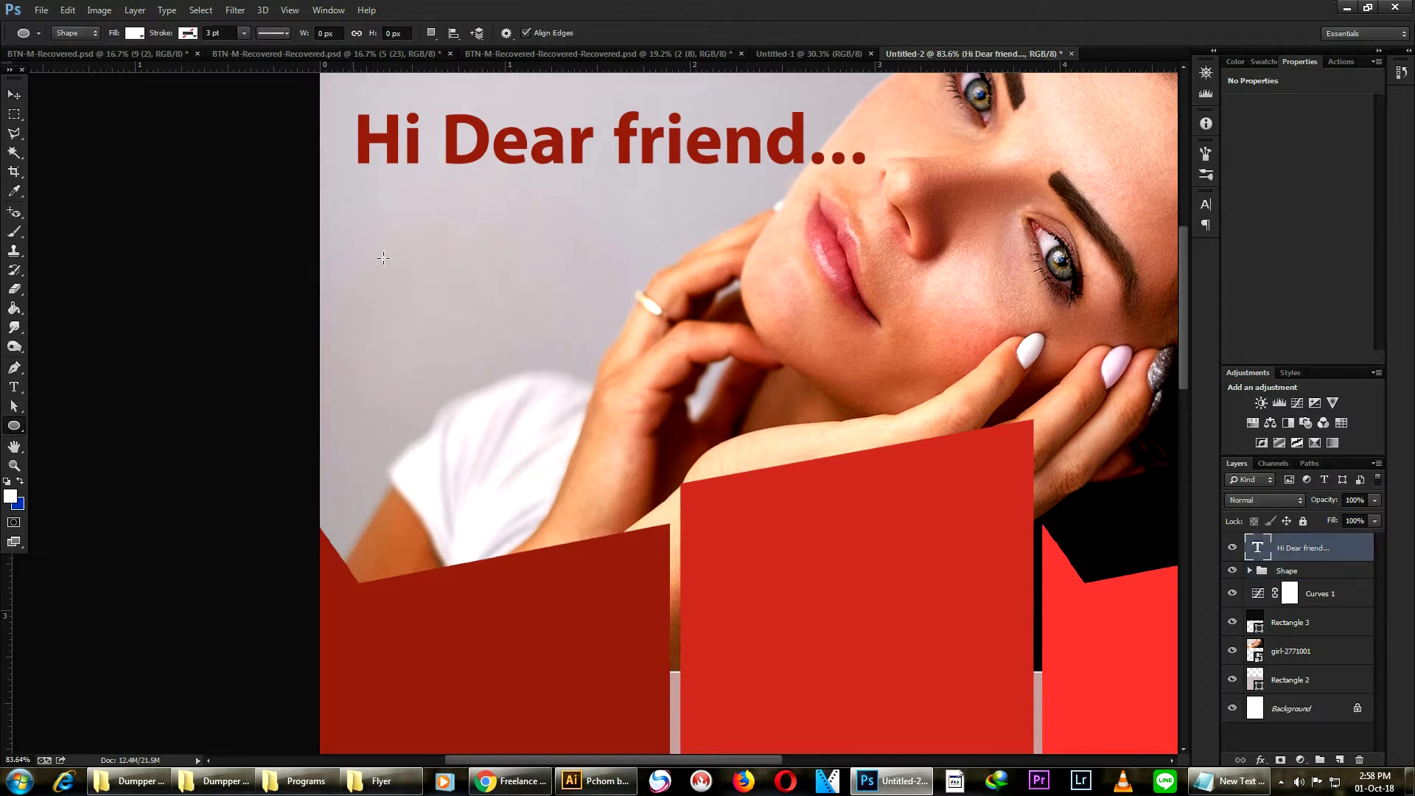
left_click_drag(413, 209, 455, 252)
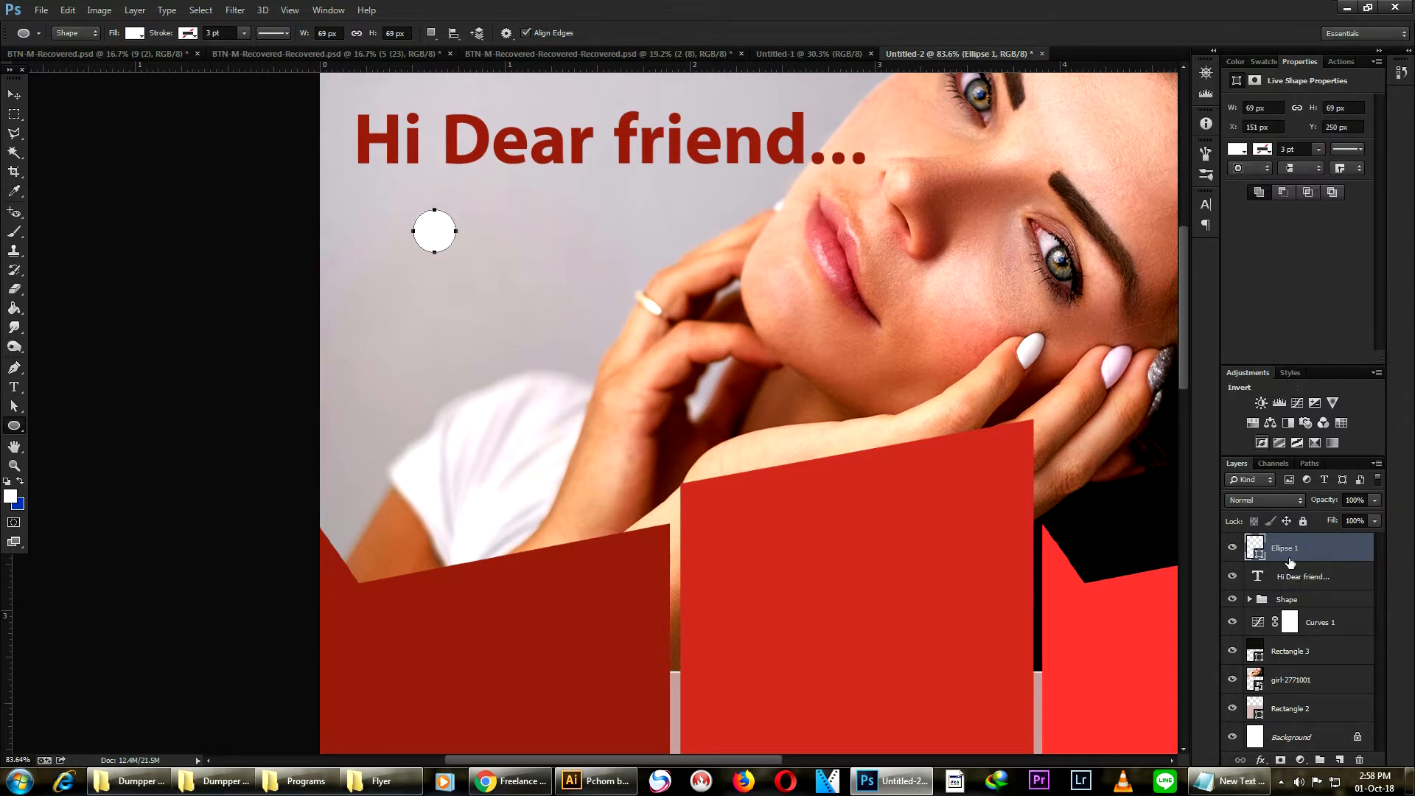
- Fill the circle with the bright red ff3535 sampled from the right ribbon panel
double_click(1255, 547)
left_click(1094, 632)
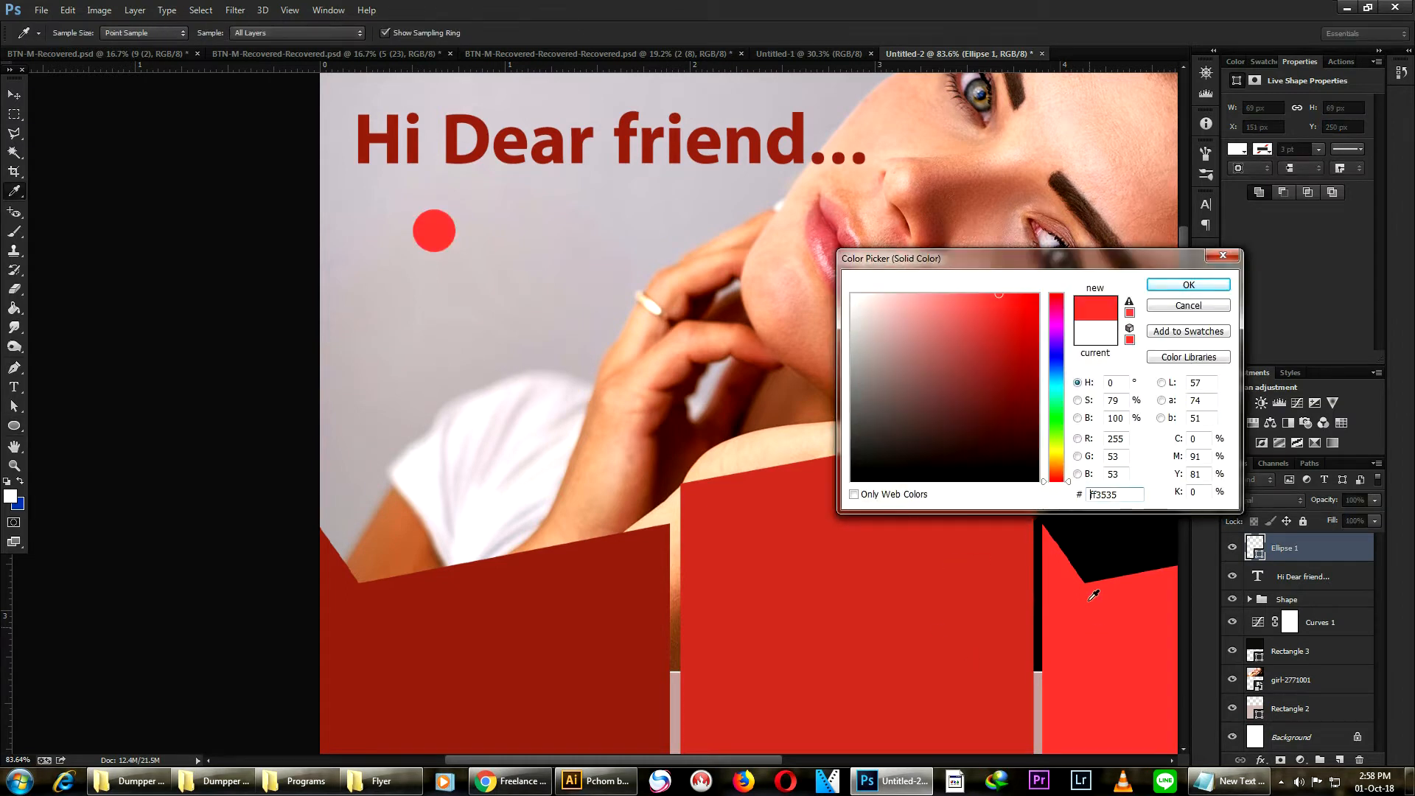
left_click(1188, 284)
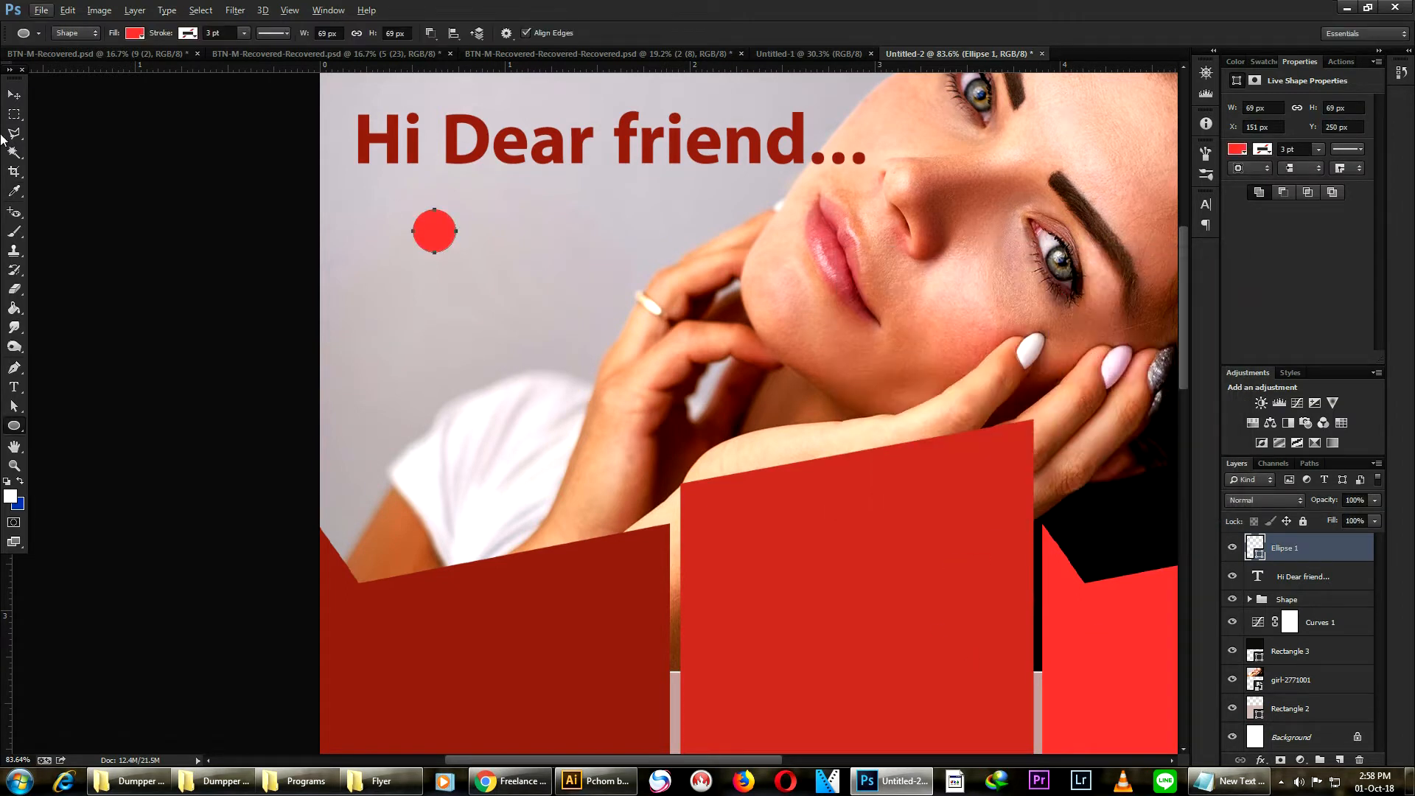
- Duplicate the circle into a horizontal row of three red dots beneath the heading
left_click(15, 96)
left_click_drag(437, 238, 564, 253, "alt")
left_click(431, 232)
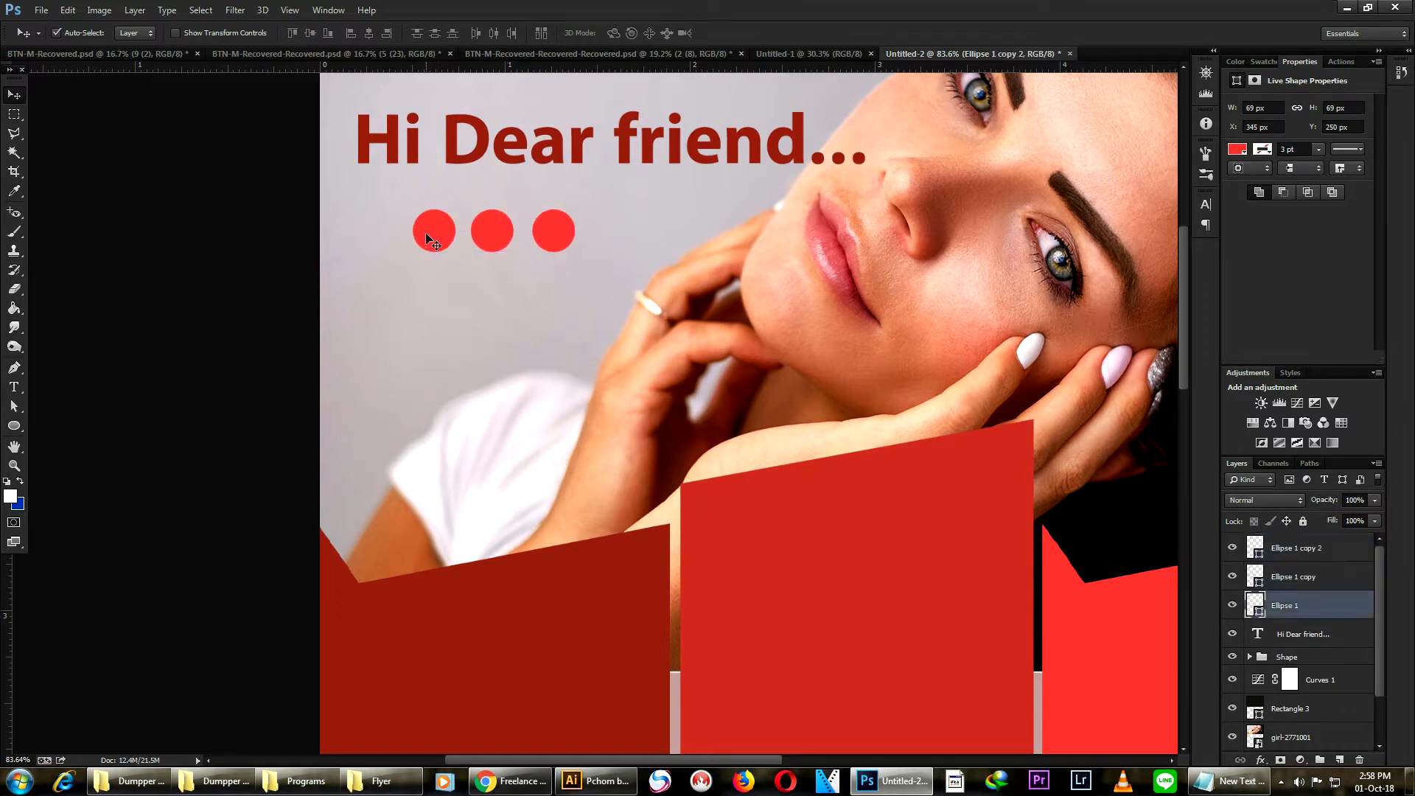
- Select the three dot layers and scale them down to about 88% with Free Transform, shifting the row slightly right
left_click(490, 235, "shift")
left_click(558, 237, "shift")
key("ctrl+t")
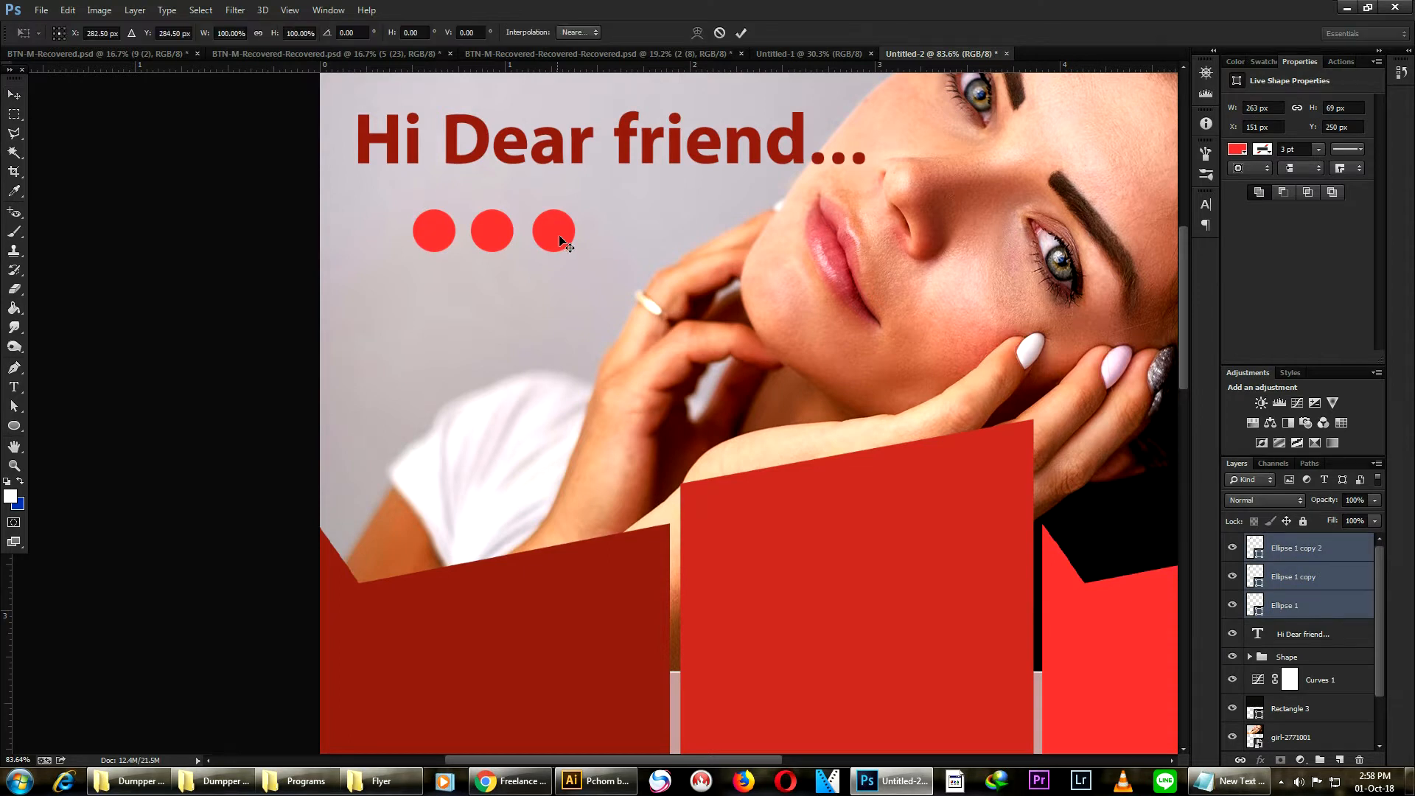
left_click_drag(576, 255, 566, 243)
scroll(566, 243, "down", 8)
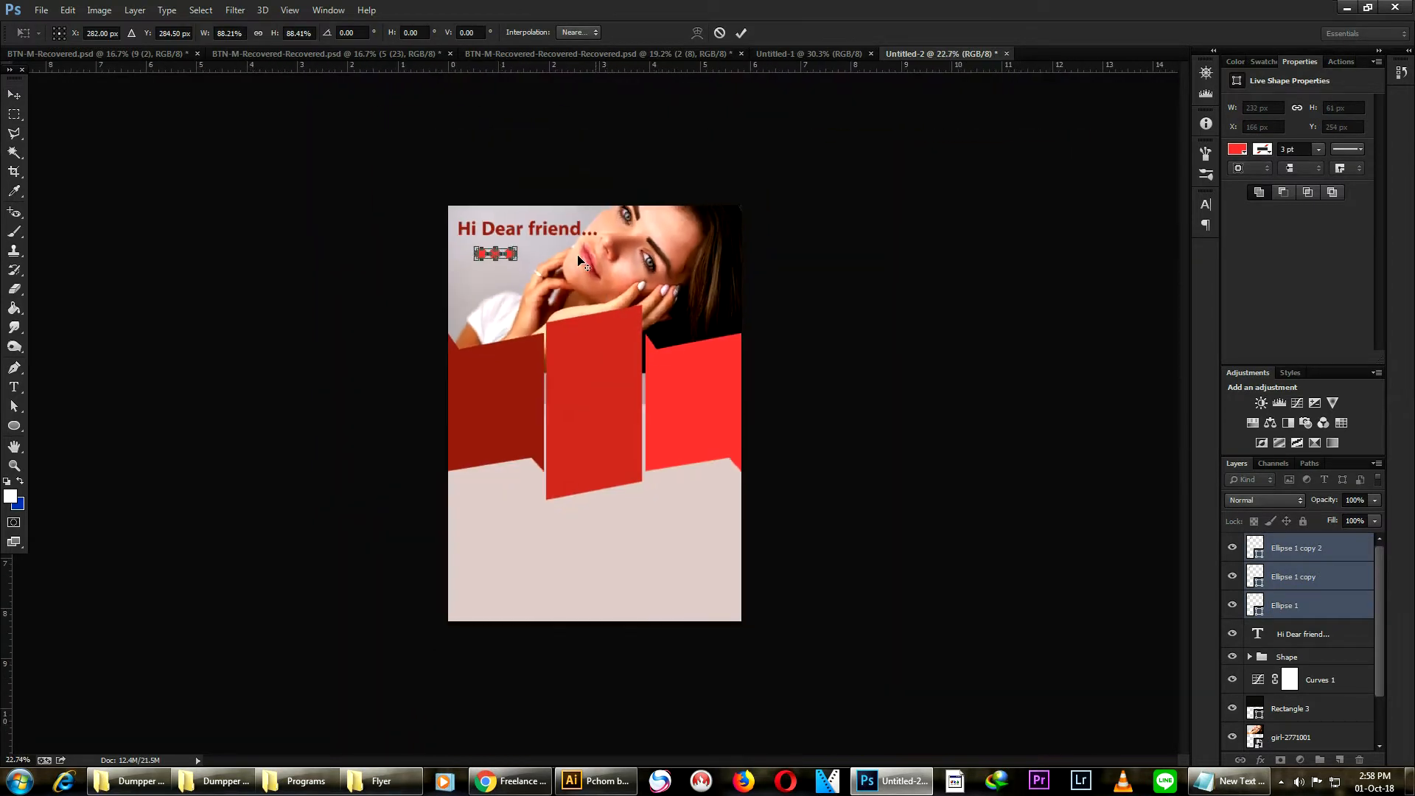
scroll(507, 236, "up", 2)
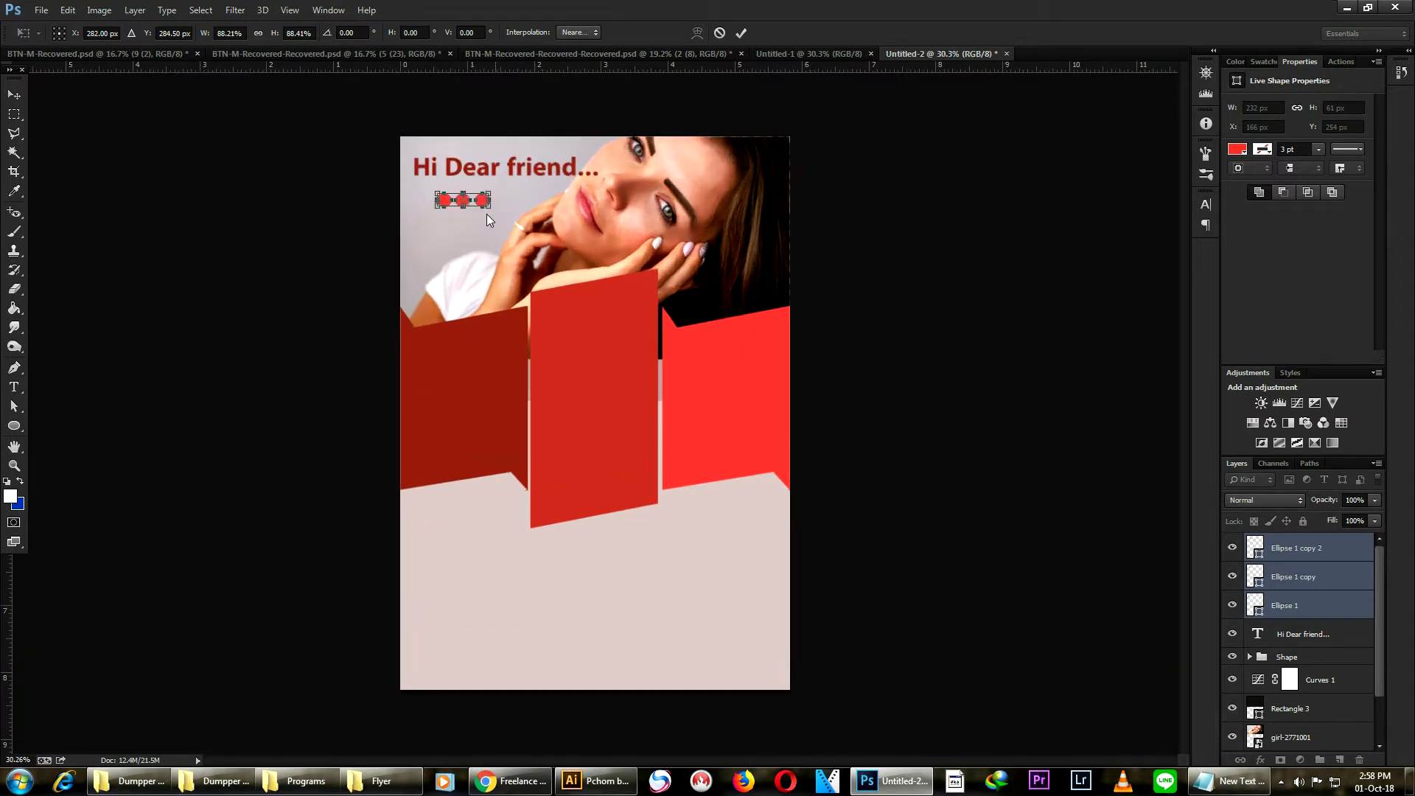
left_click_drag(488, 201, 499, 201)
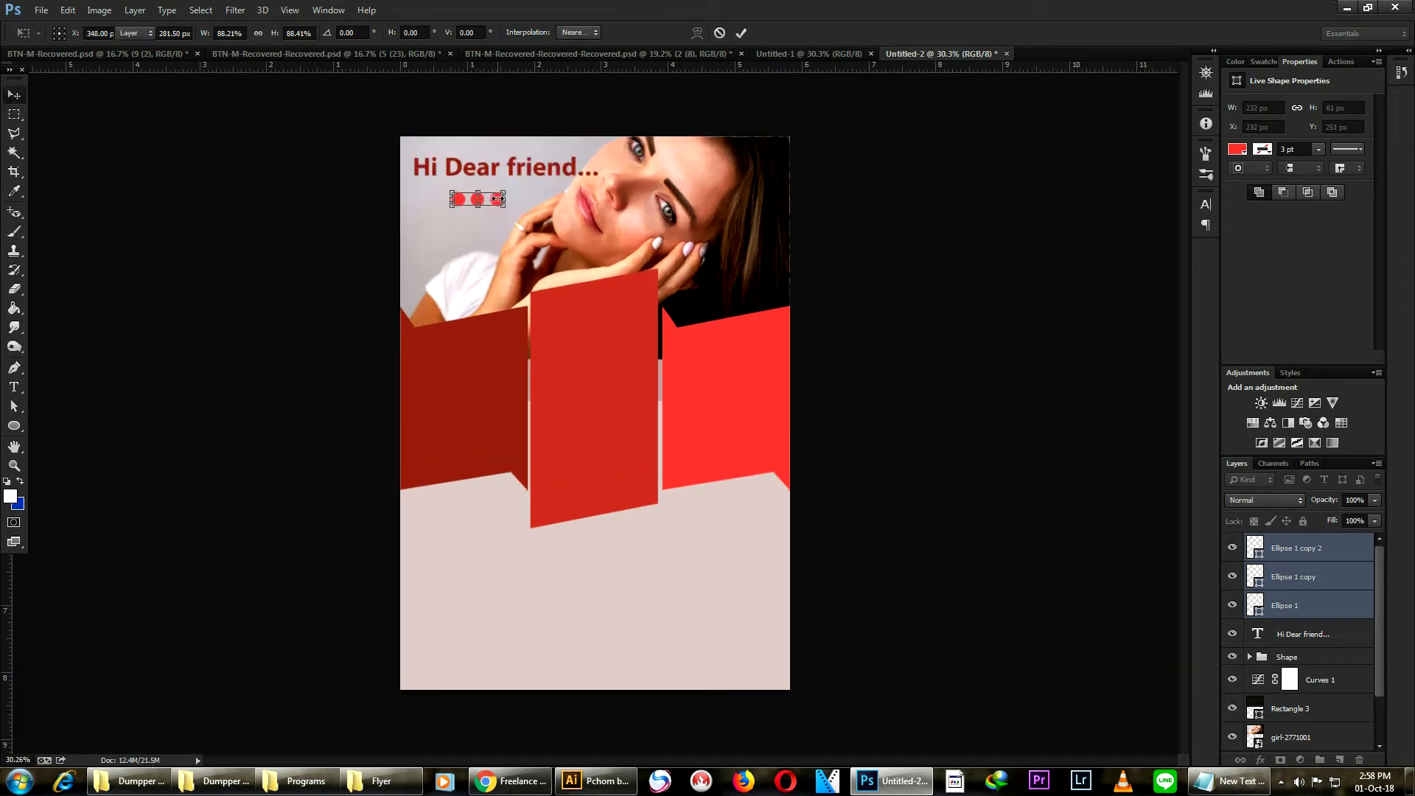
key("Return")
- Draw a white recycle symbol with the Custom Shape Tool on the right ribbon panel
left_click(304, 280)
scroll(597, 367, "down", 2)
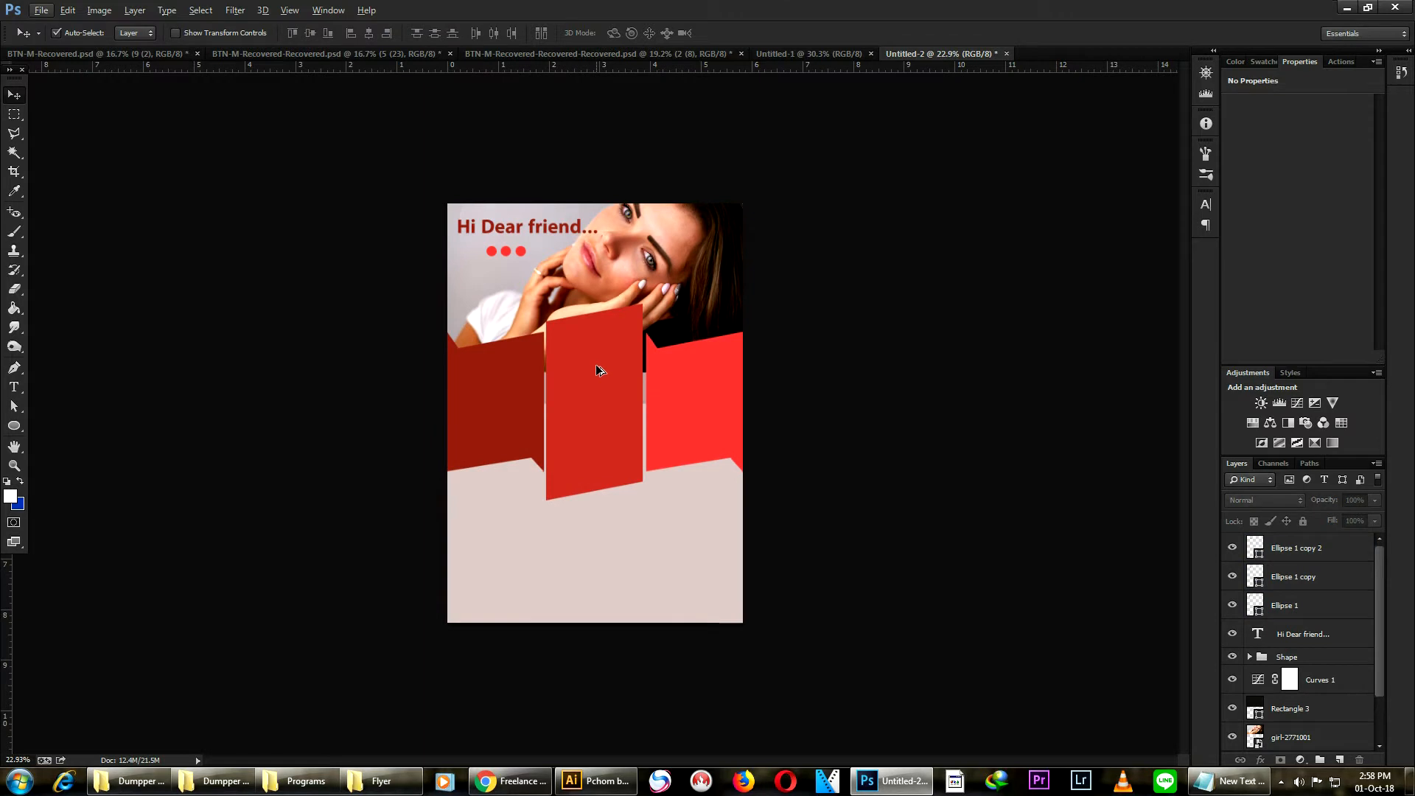
scroll(542, 512, "up", 2)
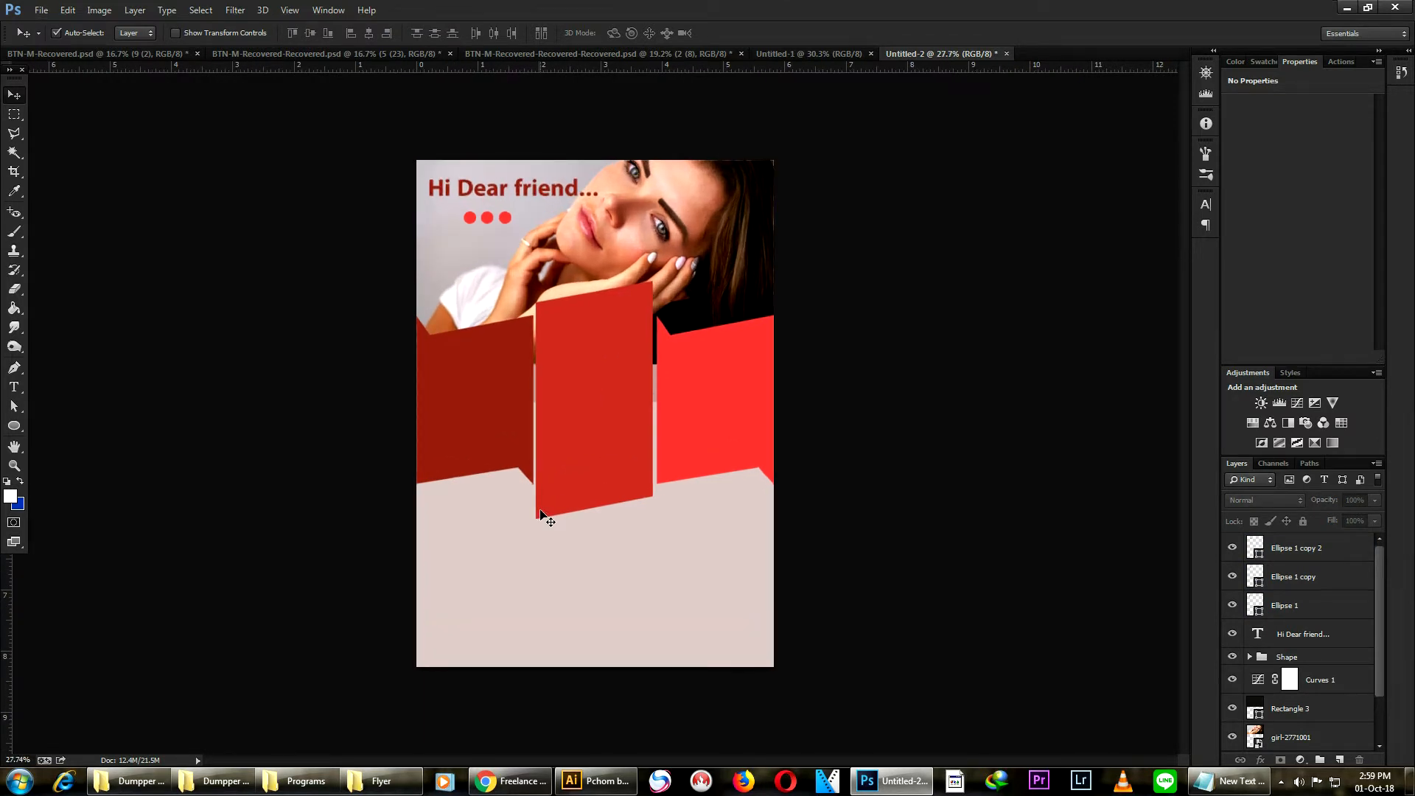
scroll(535, 291, "up", 2)
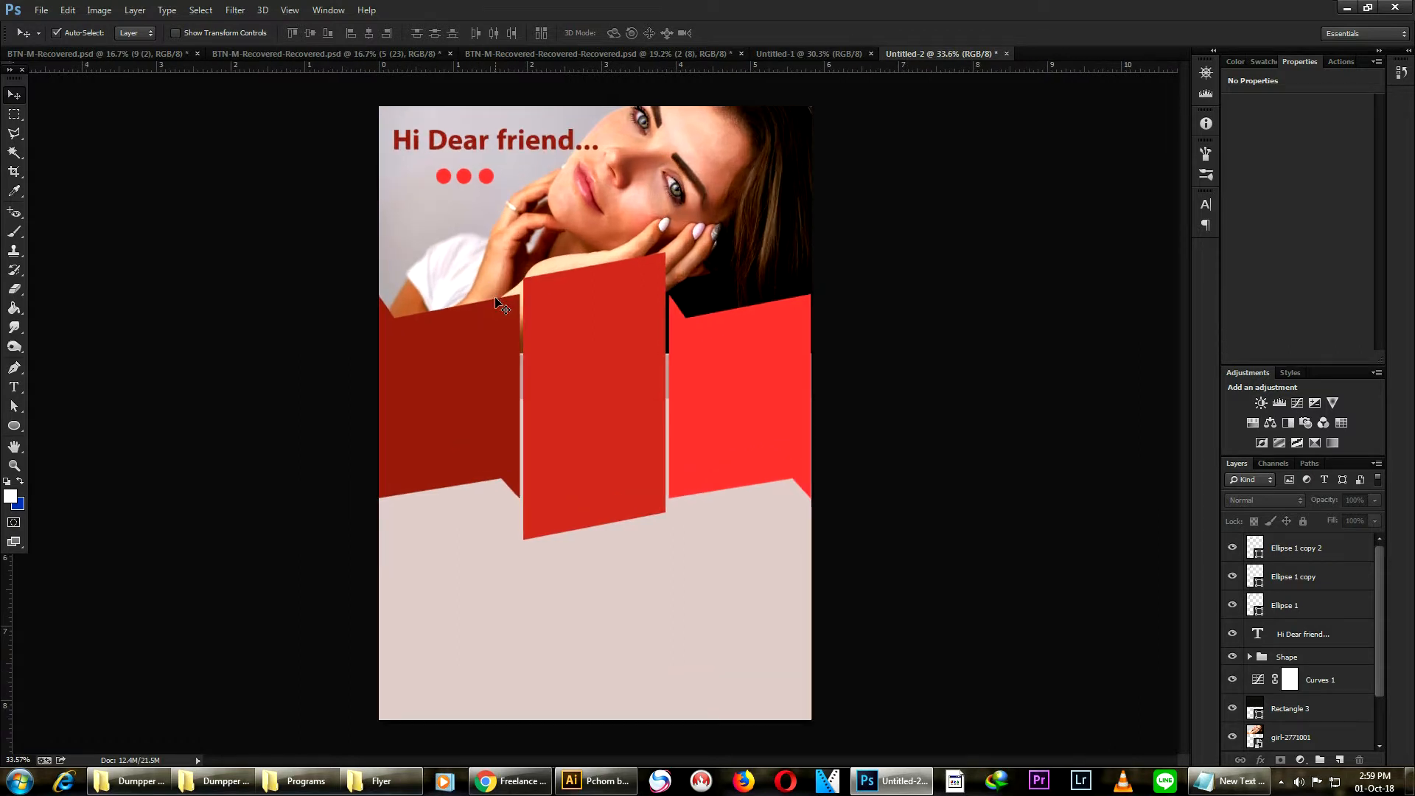
scroll(500, 302, "up", 2)
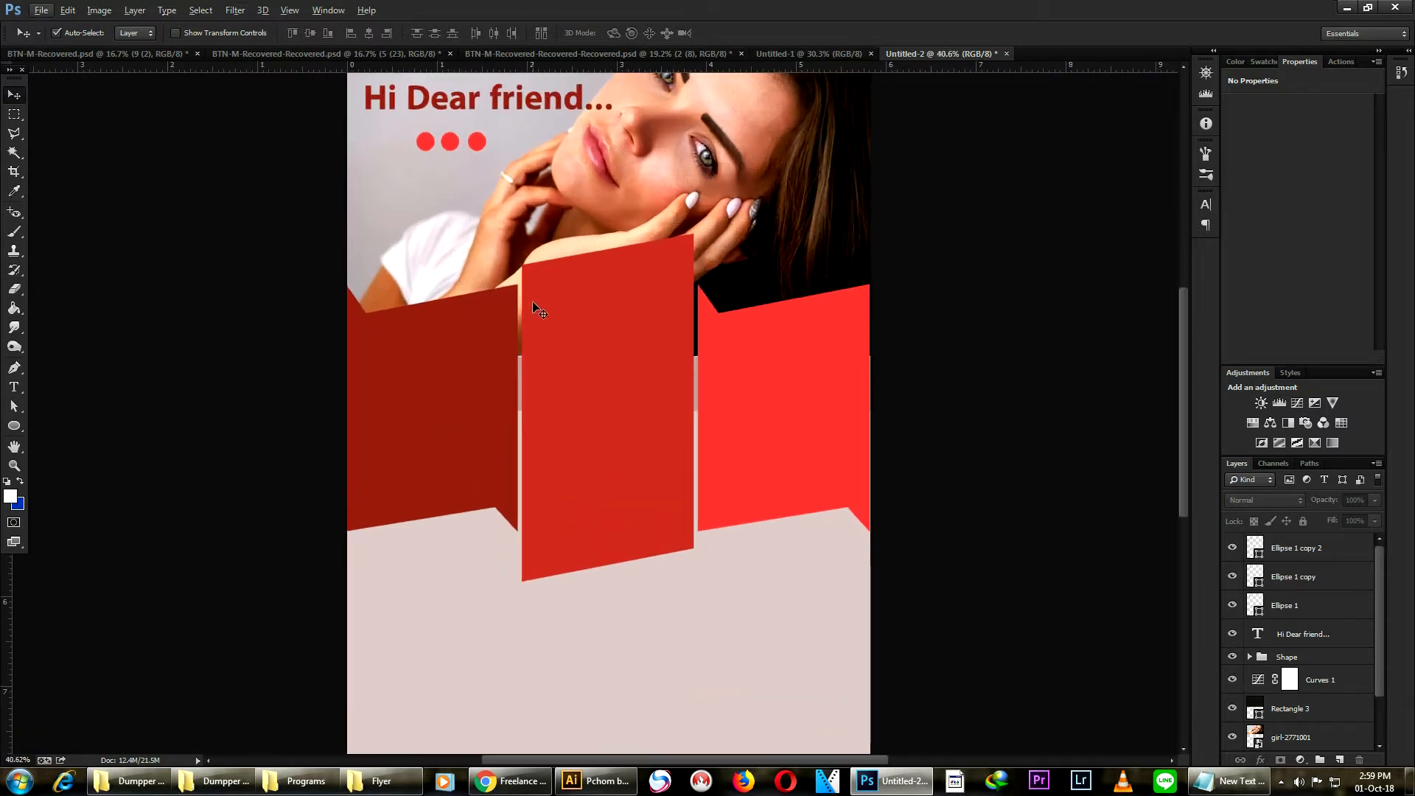
scroll(427, 435, "up", 1)
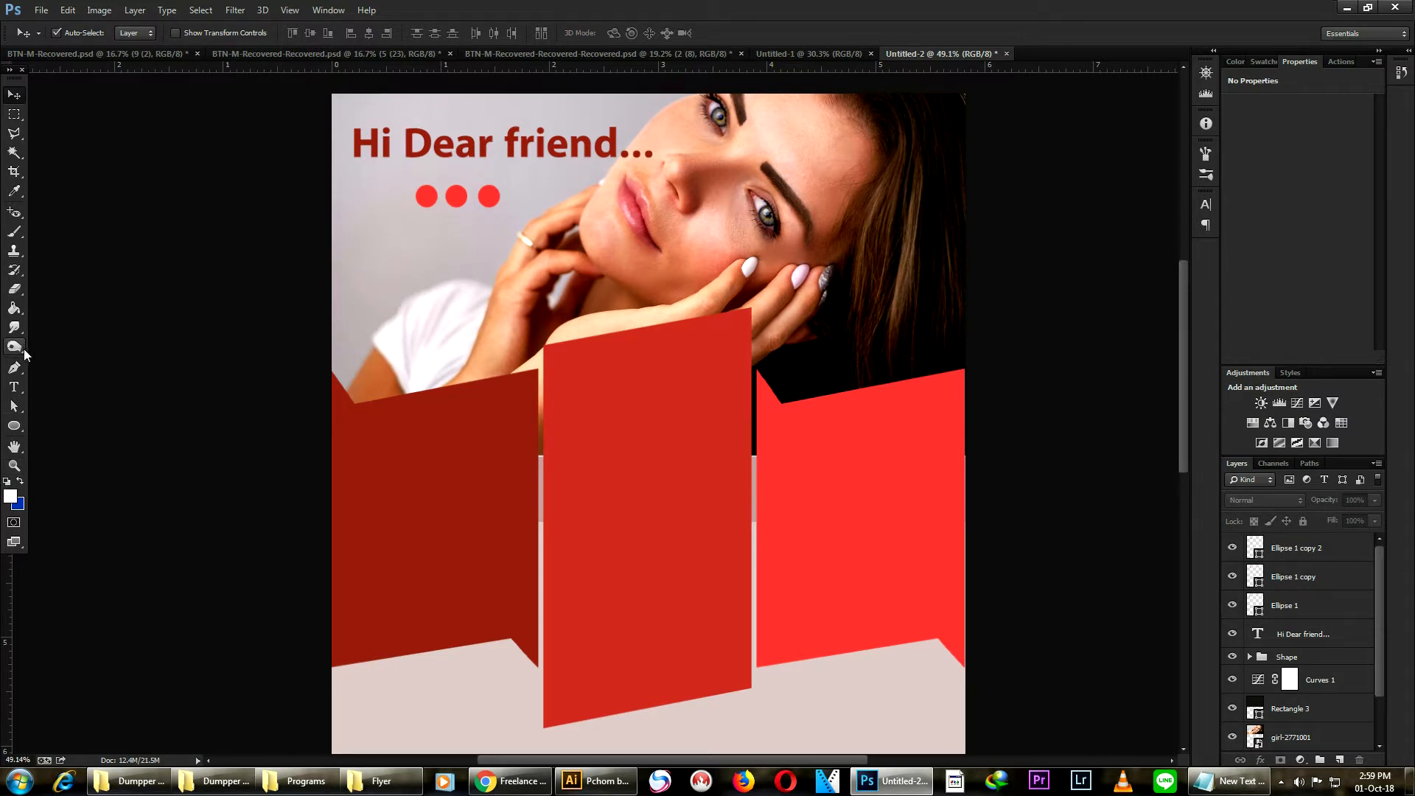
left_click(15, 428)
right_click(16, 428)
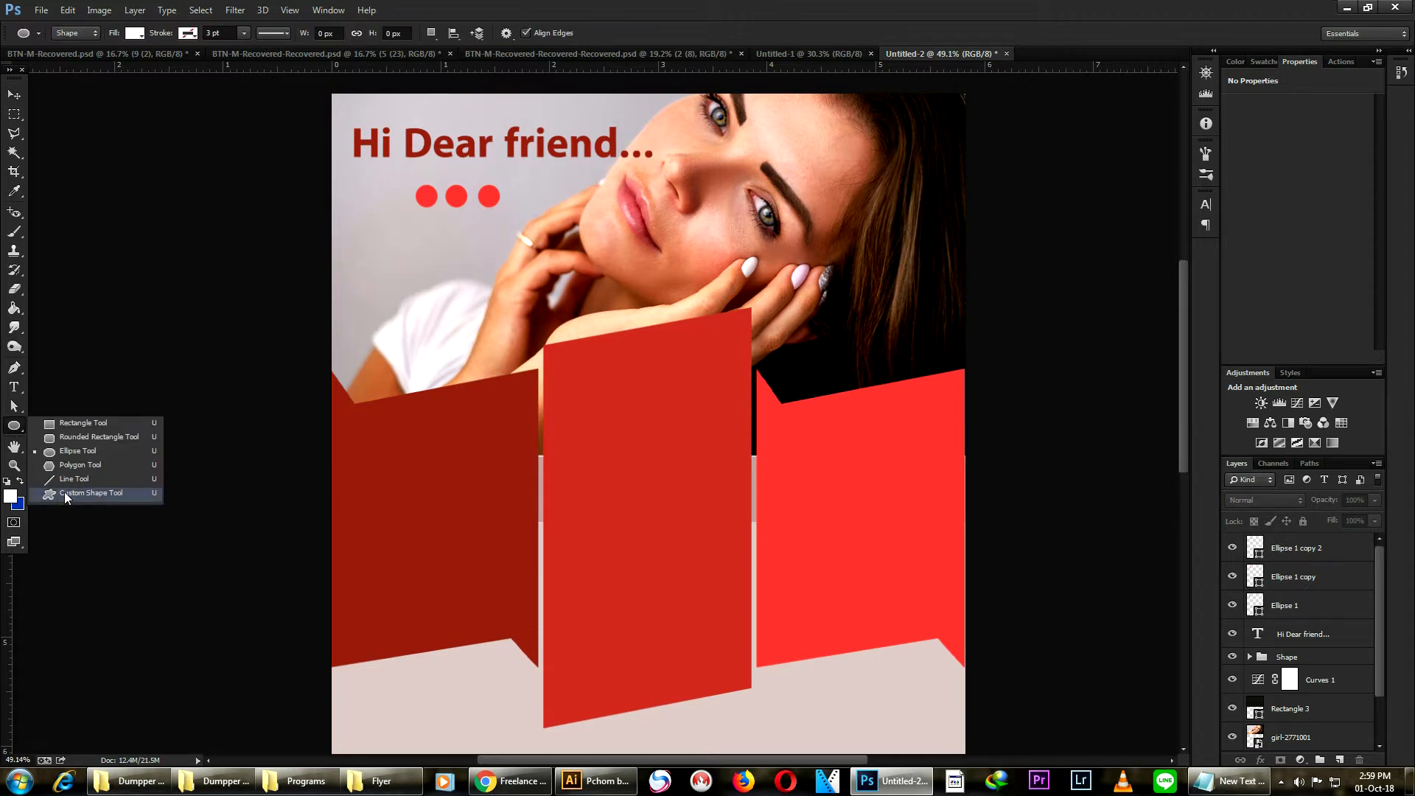
left_click(64, 493)
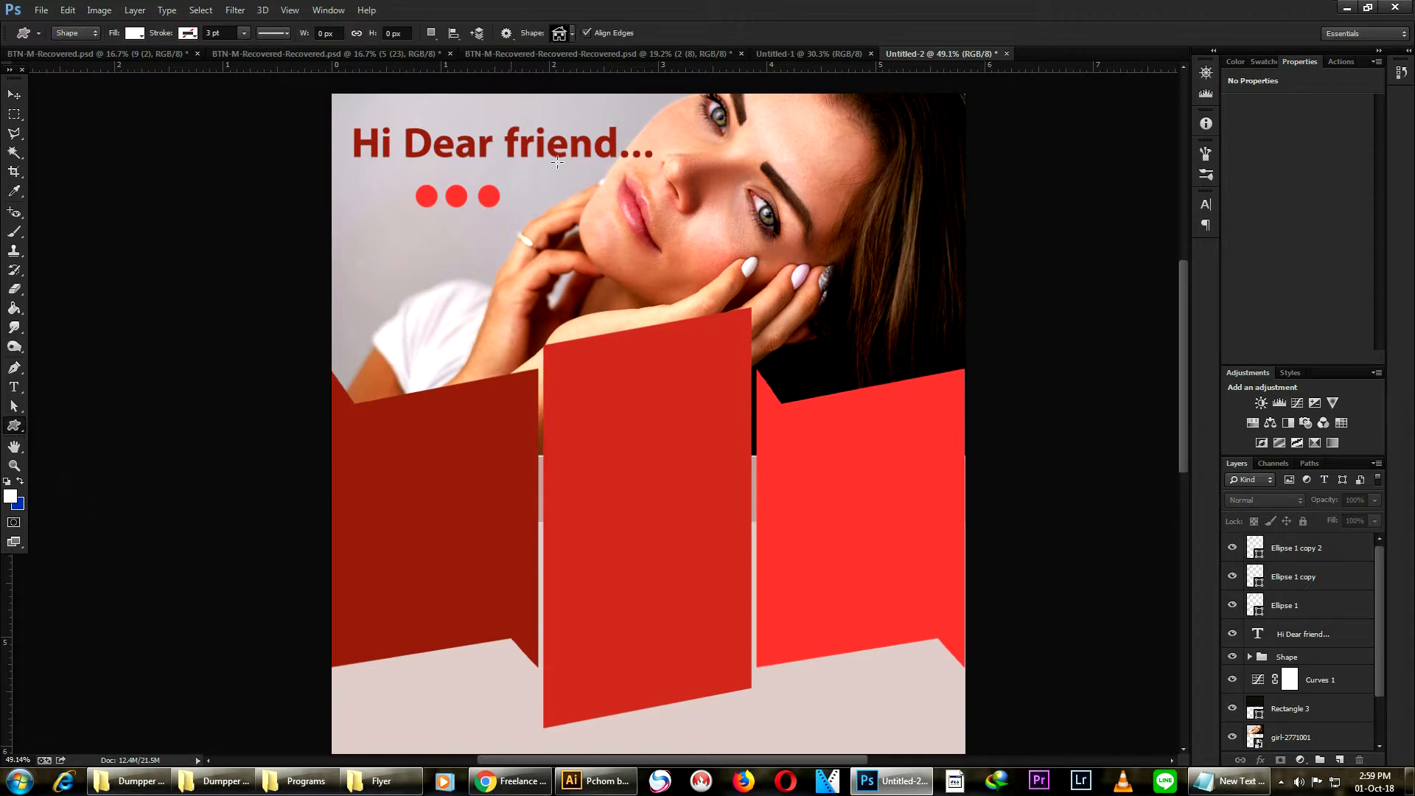
left_click(572, 33)
scroll(520, 297, "up", 5)
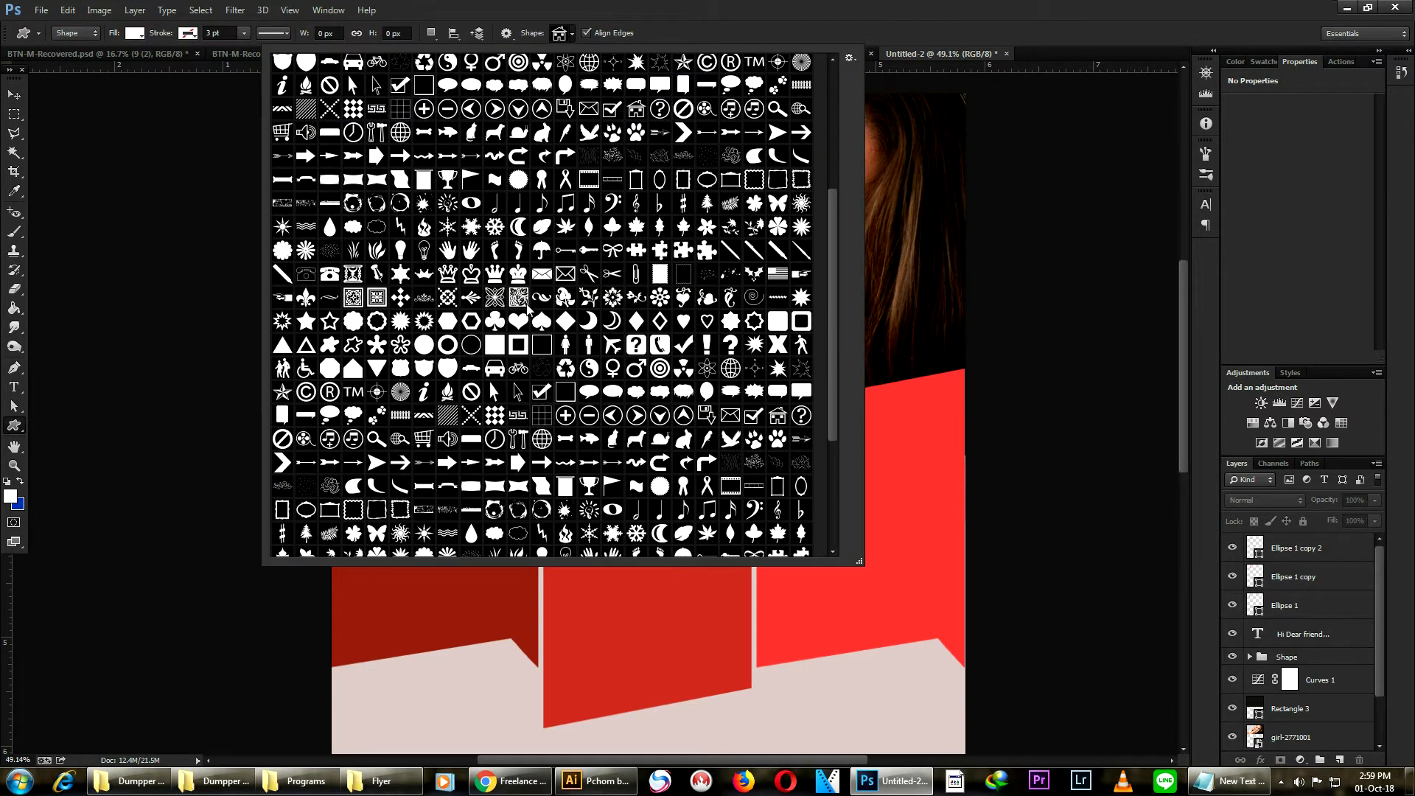
scroll(529, 298, "up", 2)
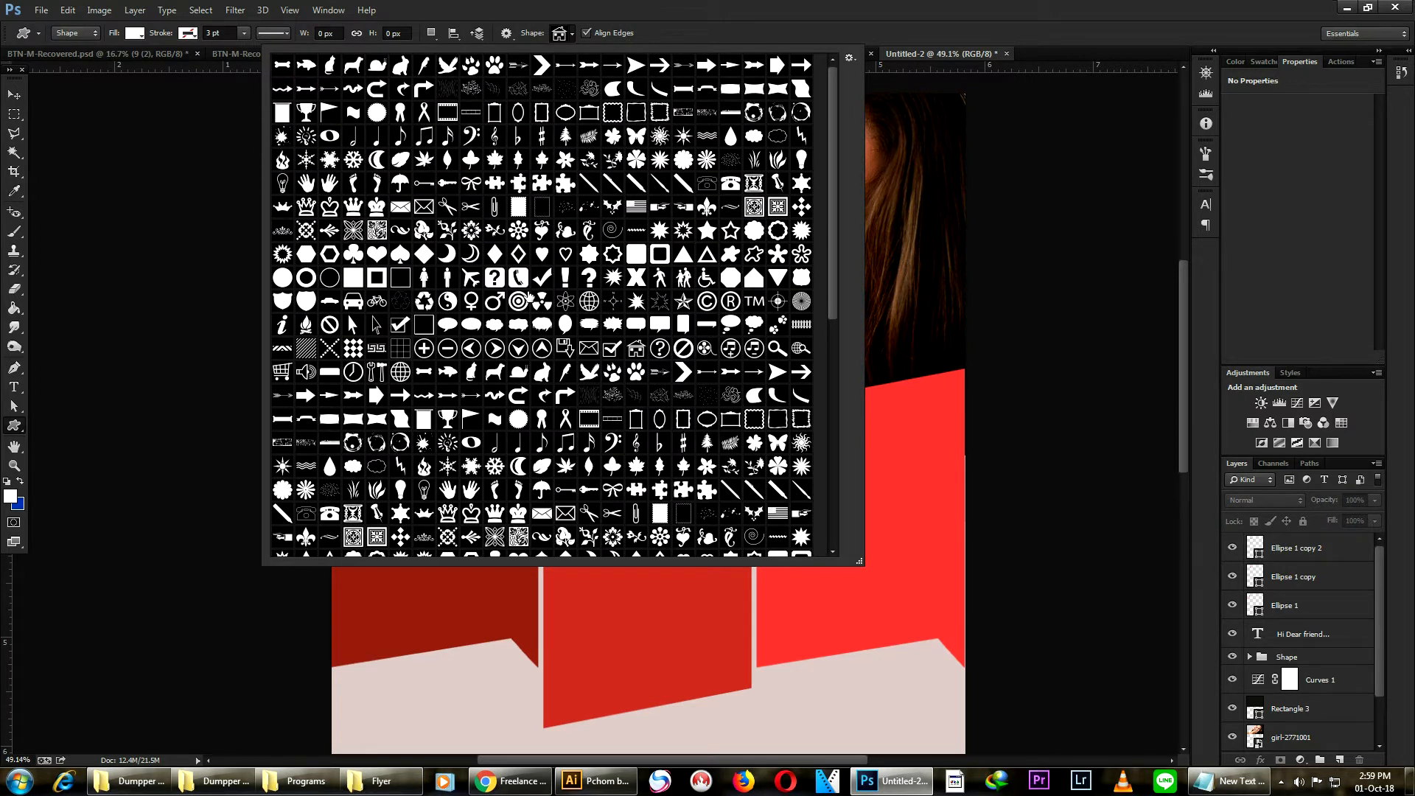
scroll(475, 253, "down", 5)
left_click(567, 279)
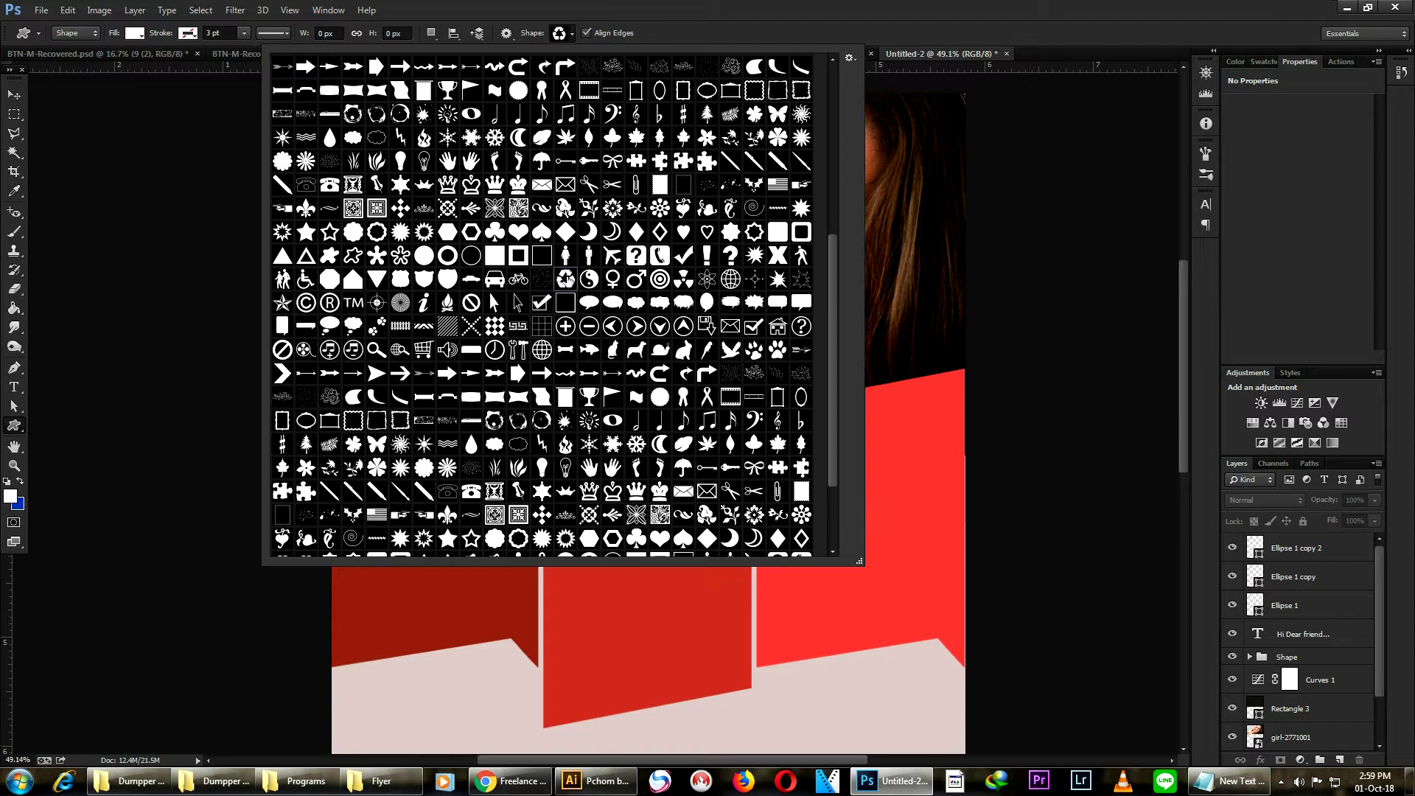
left_click(915, 448)
left_click(916, 447)
left_click(769, 317)
- Move the recycle icon onto the left ribbon panel
left_click(14, 95)
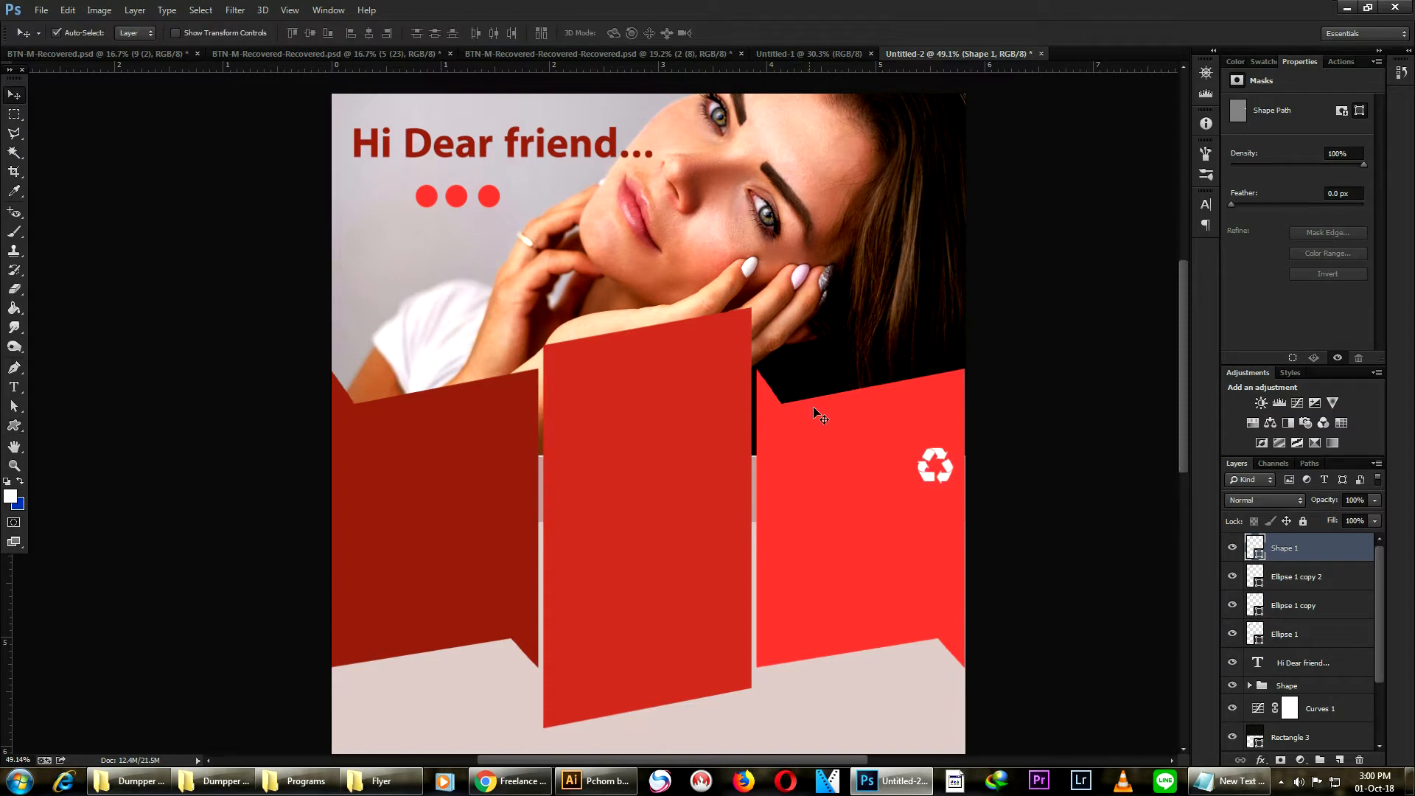
left_click_drag(949, 476, 471, 479)
key("ctrl+t")
key("Return")
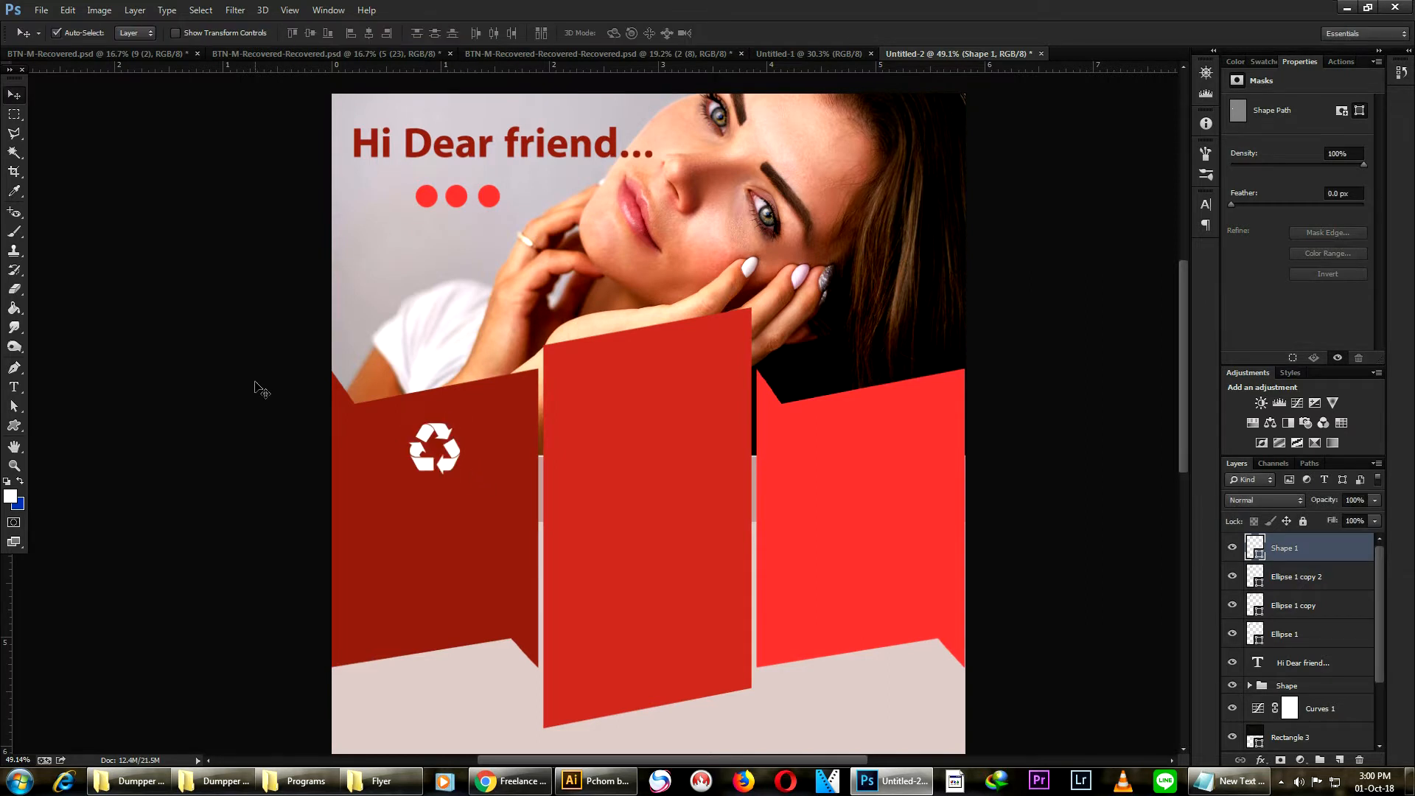
- Draw a white shopping cart custom shape near the top of the middle ribbon panel
left_click(258, 384)
scroll(261, 389, "up", 2)
scroll(825, 362, "down", 5)
scroll(504, 325, "up", 2)
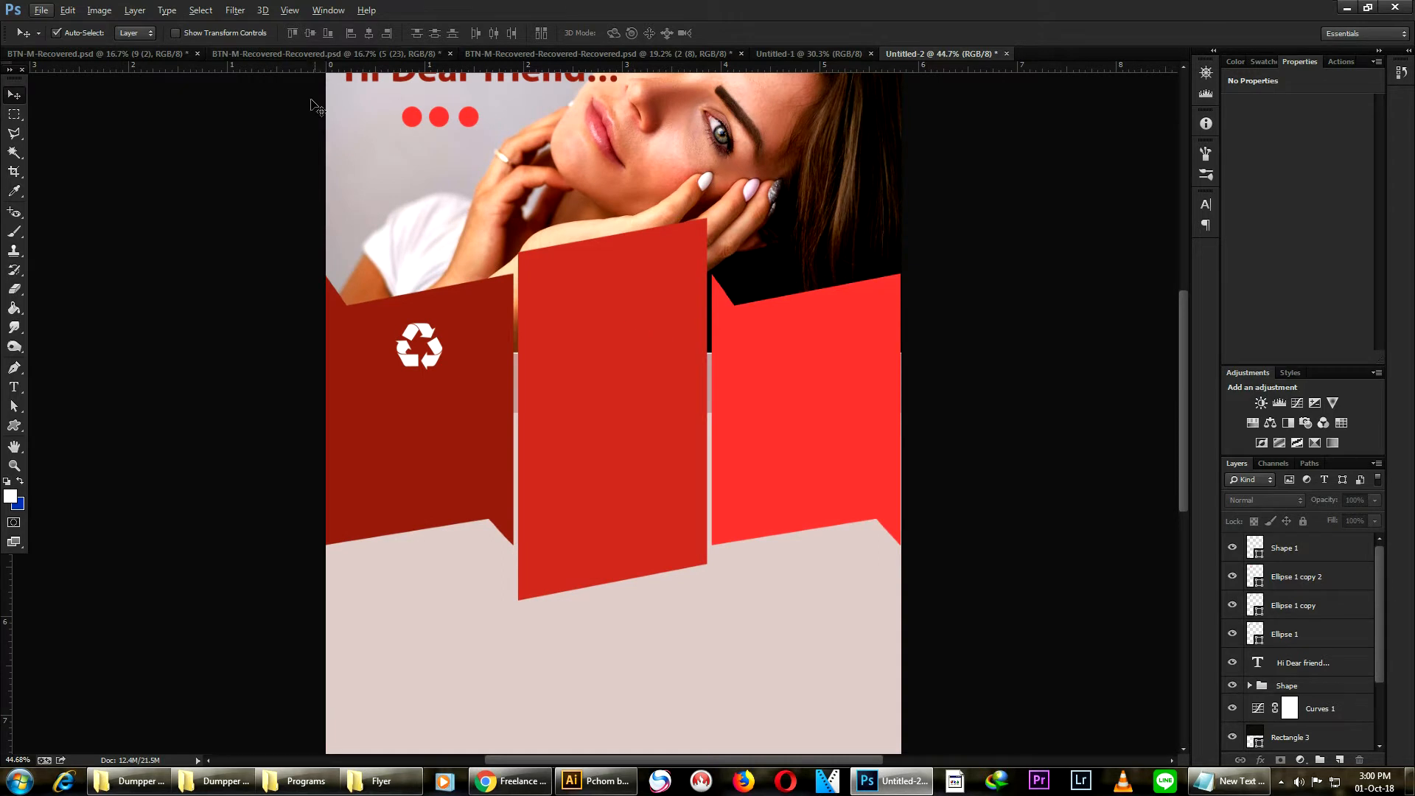
left_click(14, 425)
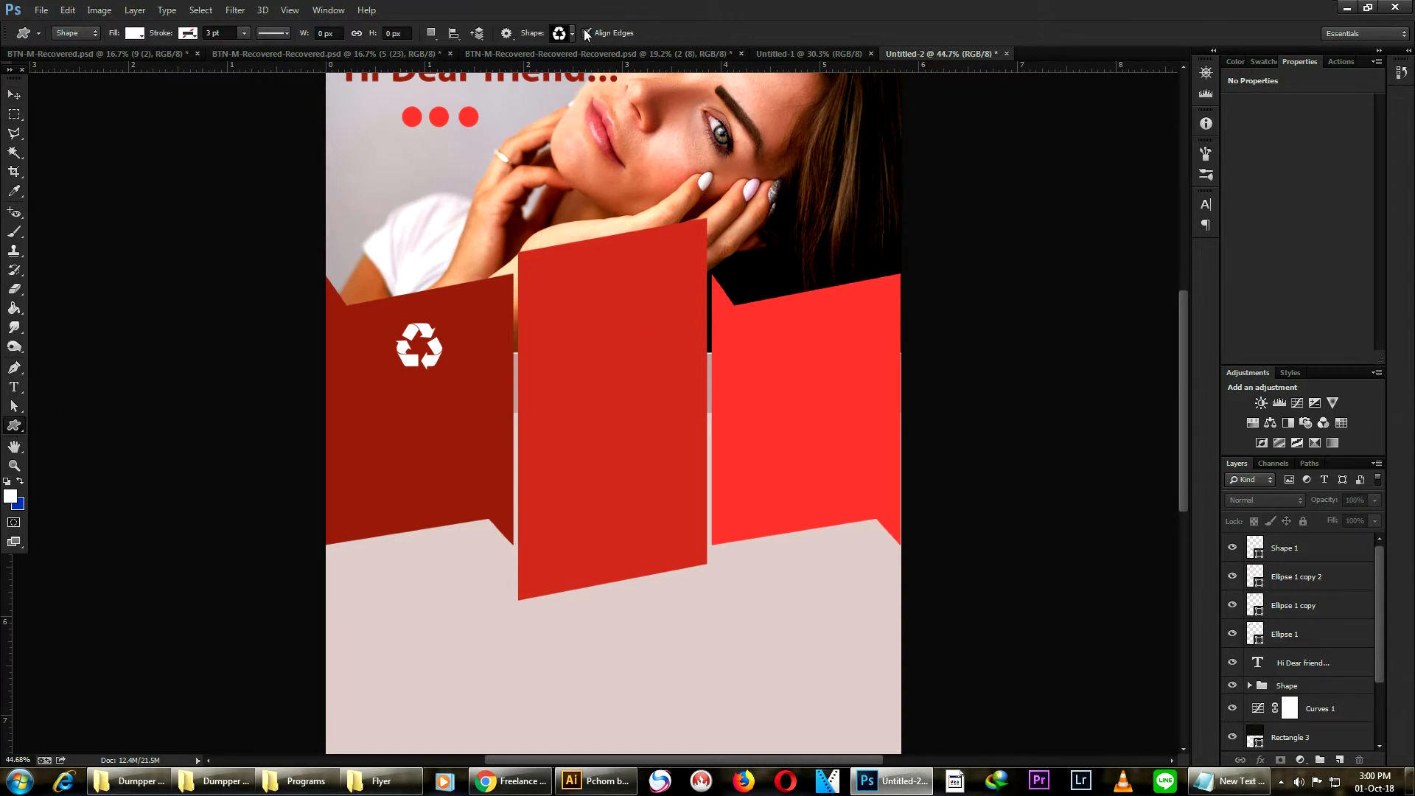
left_click(571, 33)
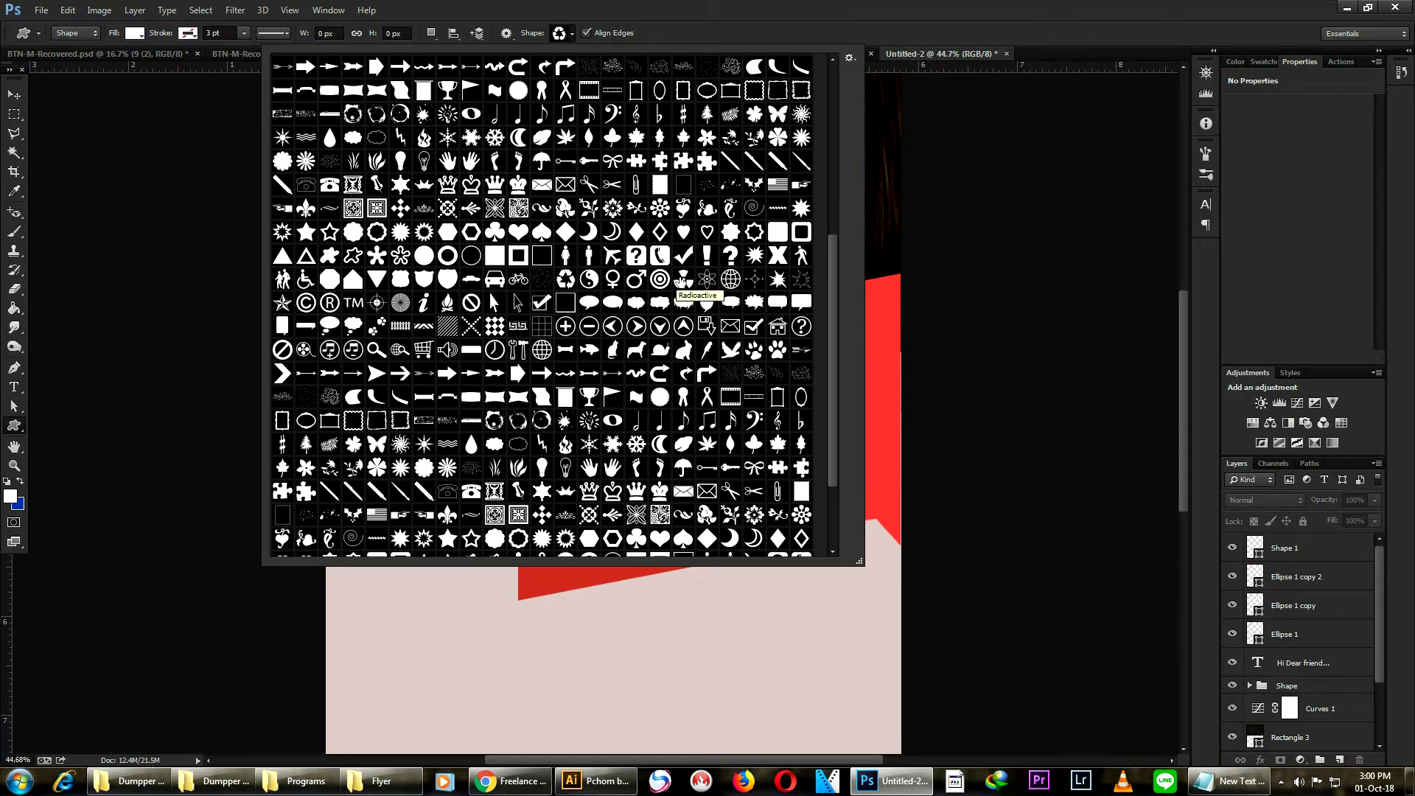
left_click(423, 349)
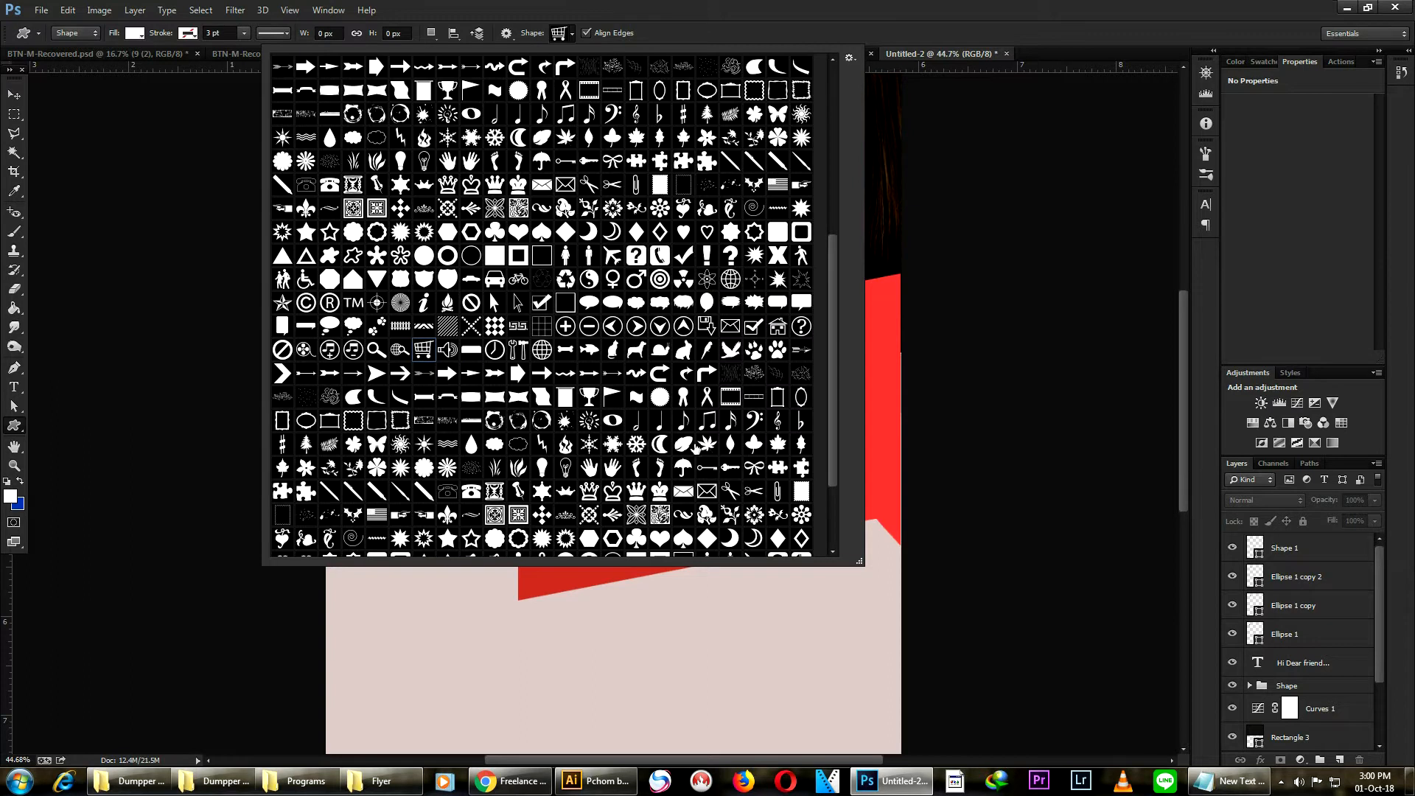
left_click_drag(632, 647, 638, 322)
key("v")
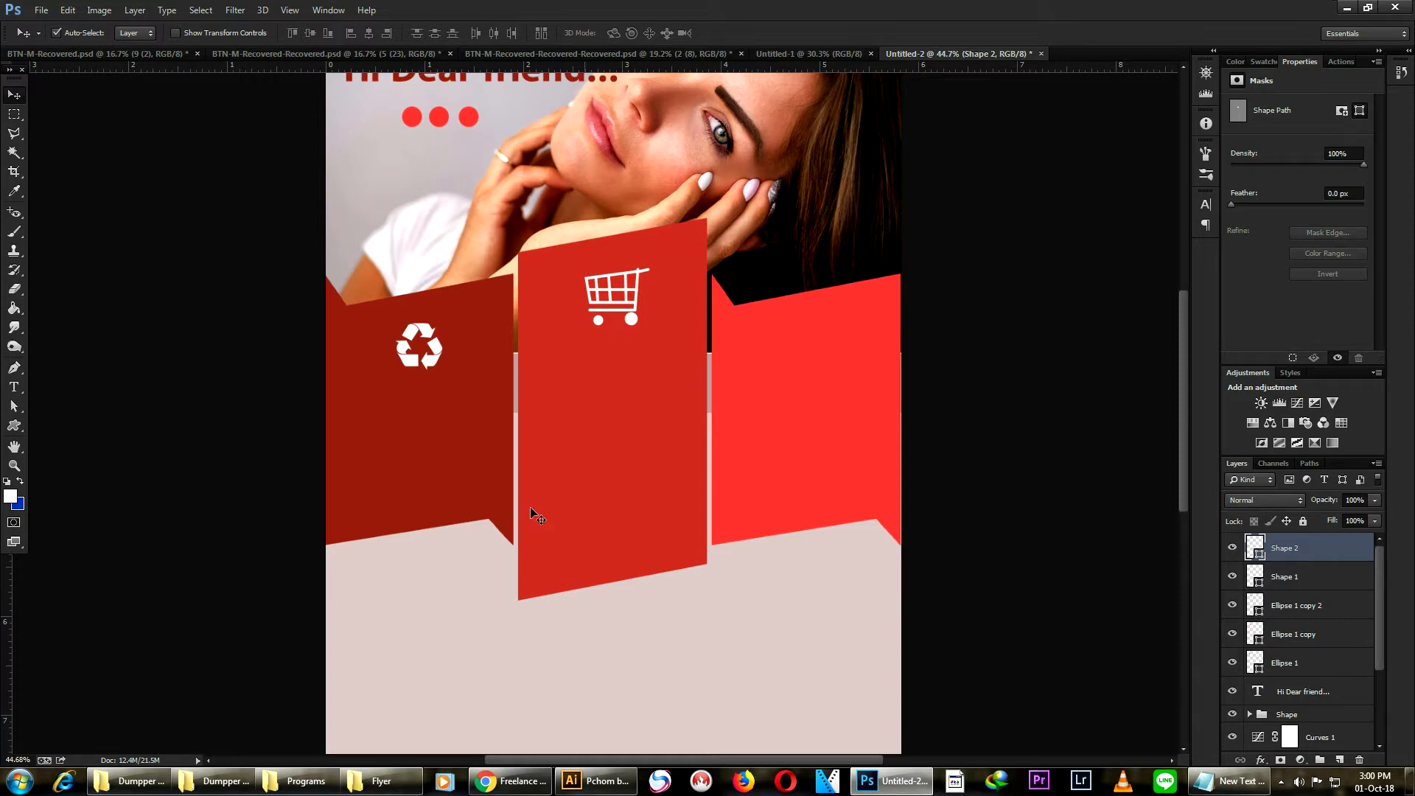
- Draw a white wrench-and-hammer tools custom shape on the right ribbon panel
left_click(14, 426)
left_click(571, 34)
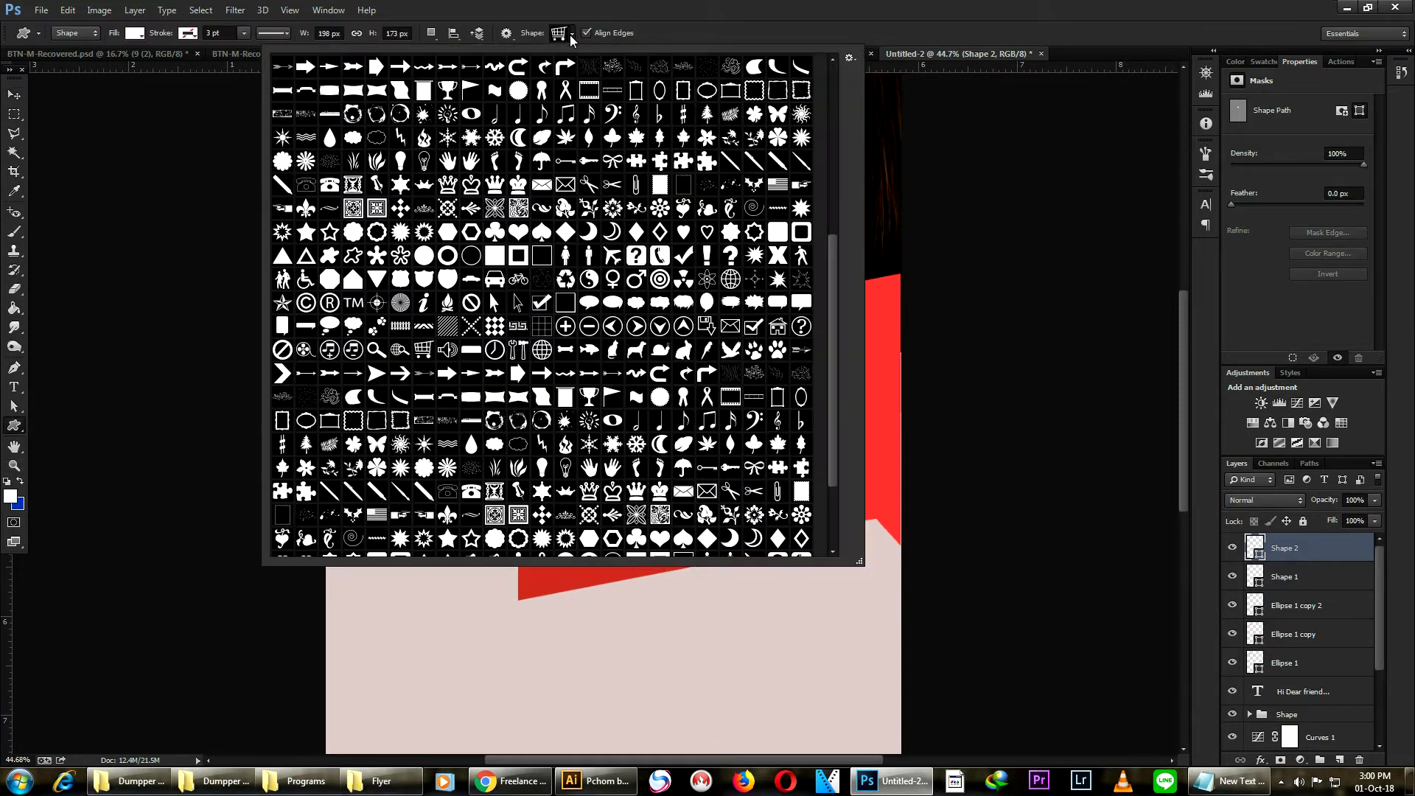
left_click(520, 352)
mouse_move(652, 651)
left_mouse_down()
mouse_move(696, 696)
mouse_move(728, 505)
mouse_move(826, 331)
mouse_move(811, 335)
left_mouse_up()
- Select the recycle and tools icons together and align their vertical centres
left_click(14, 95)
left_click(423, 333, "shift")
left_click(310, 33)
scroll(798, 337, "down", 2)
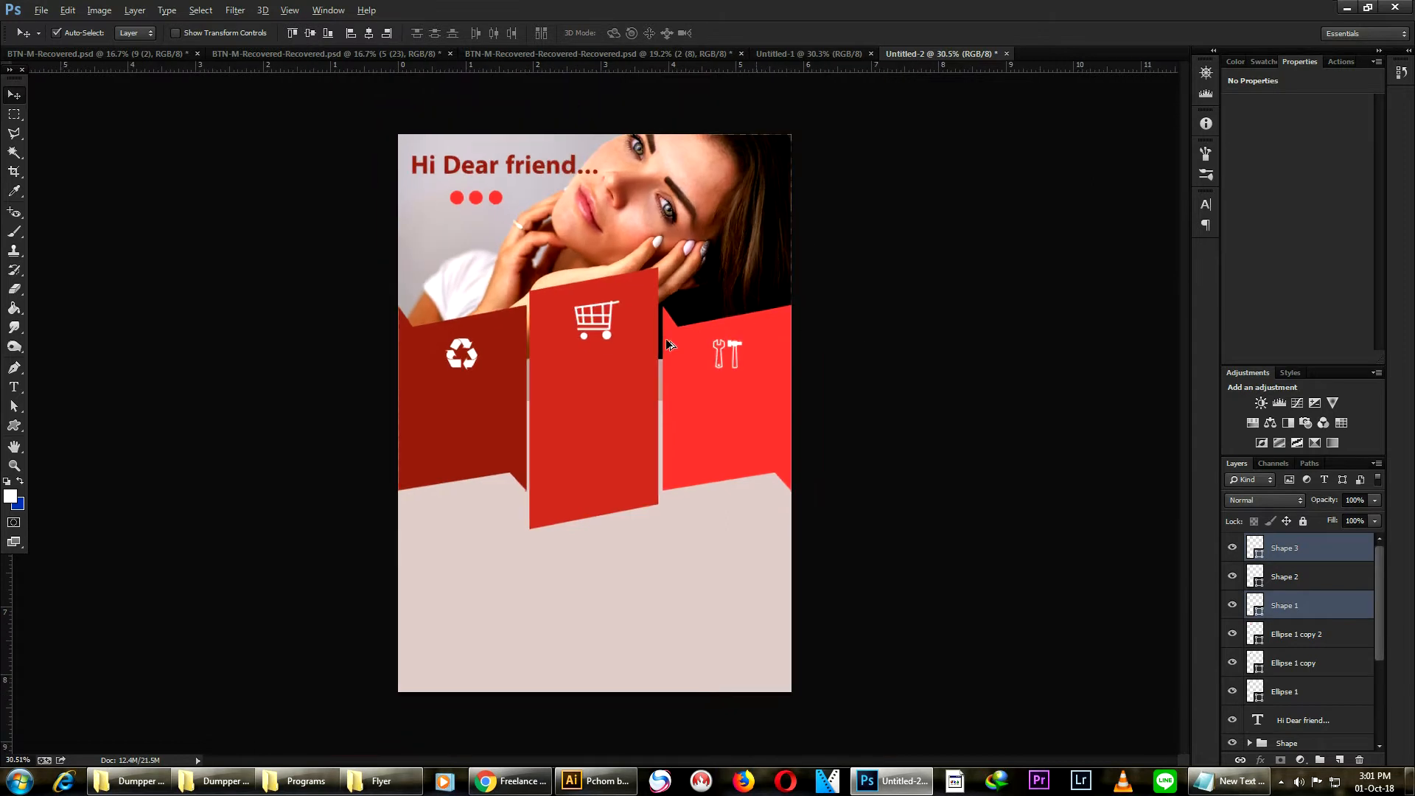
scroll(419, 262, "up", 2)
left_click_drag(522, 361, 657, 340)
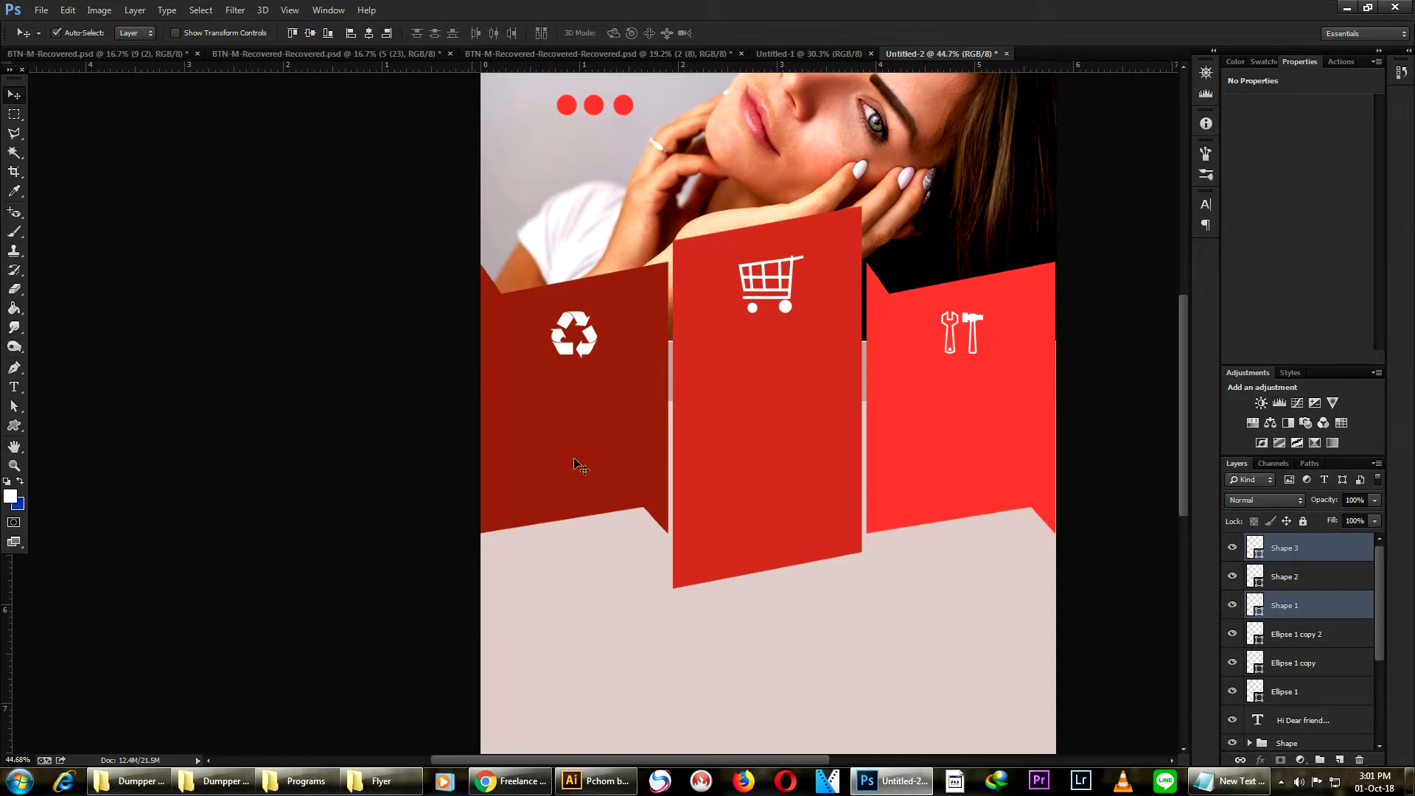
- Switch to Notepad, copy the first description sentence beginning "Do you went to know", and return to Photoshop
left_click(1229, 782)
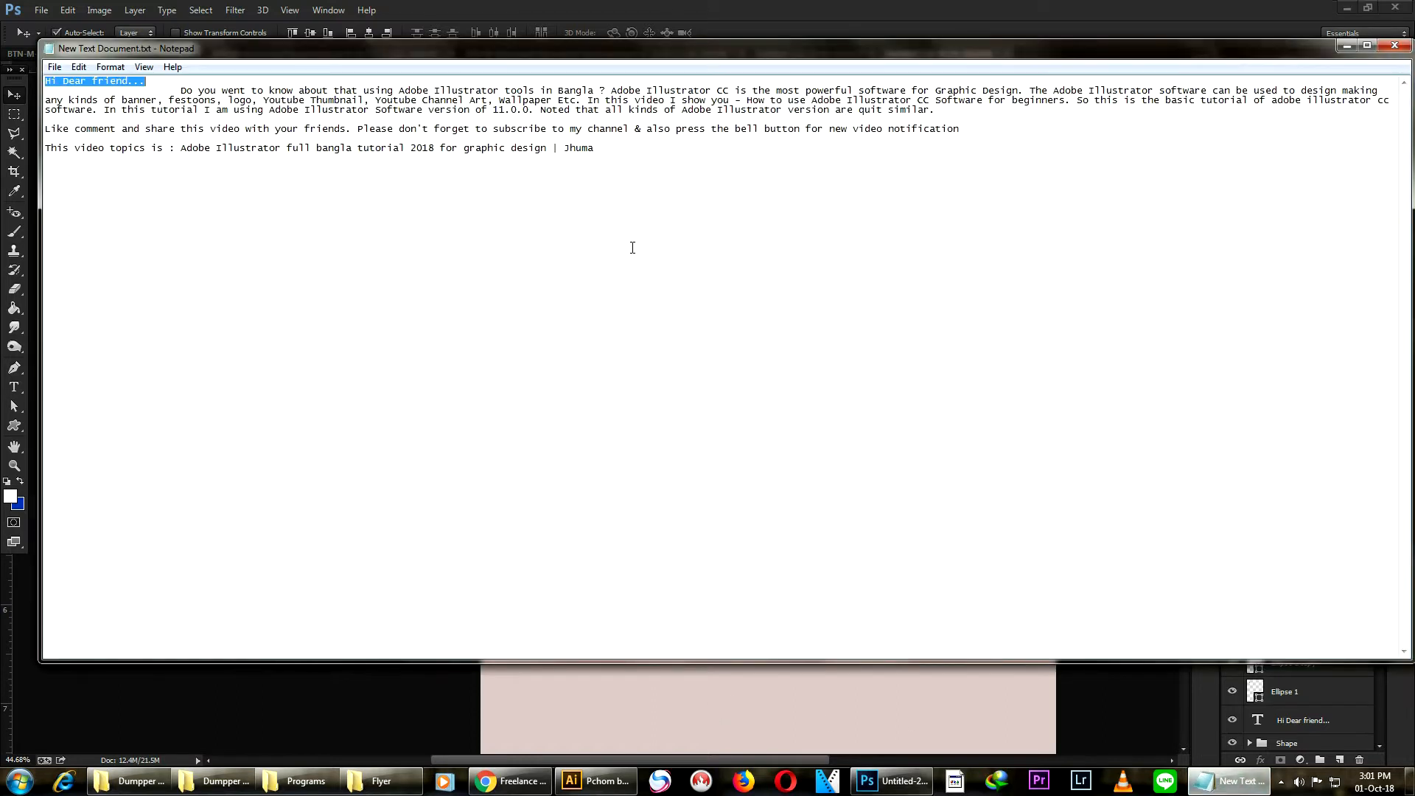
left_click(1091, 95)
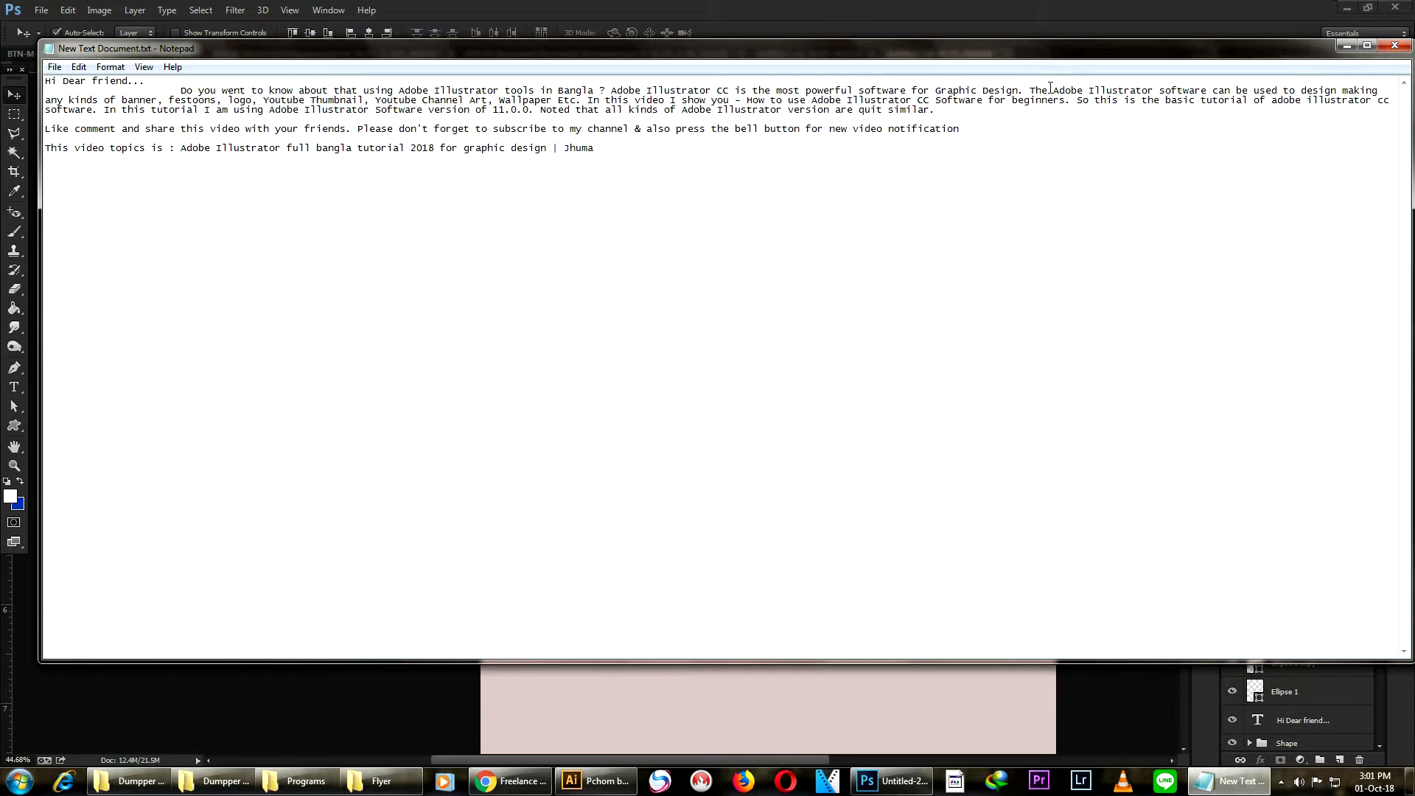
left_click_drag(1025, 93, 174, 95)
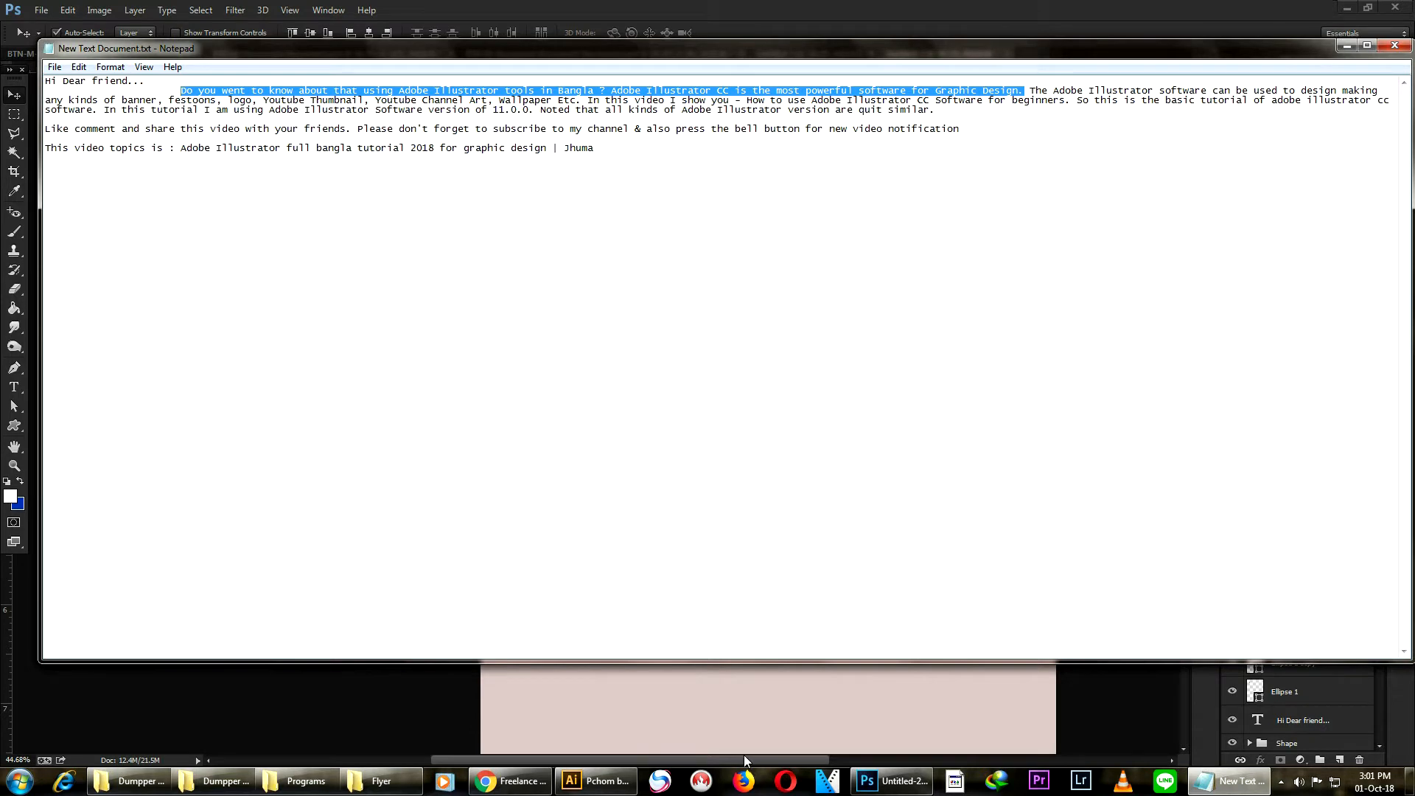
left_click(877, 781)
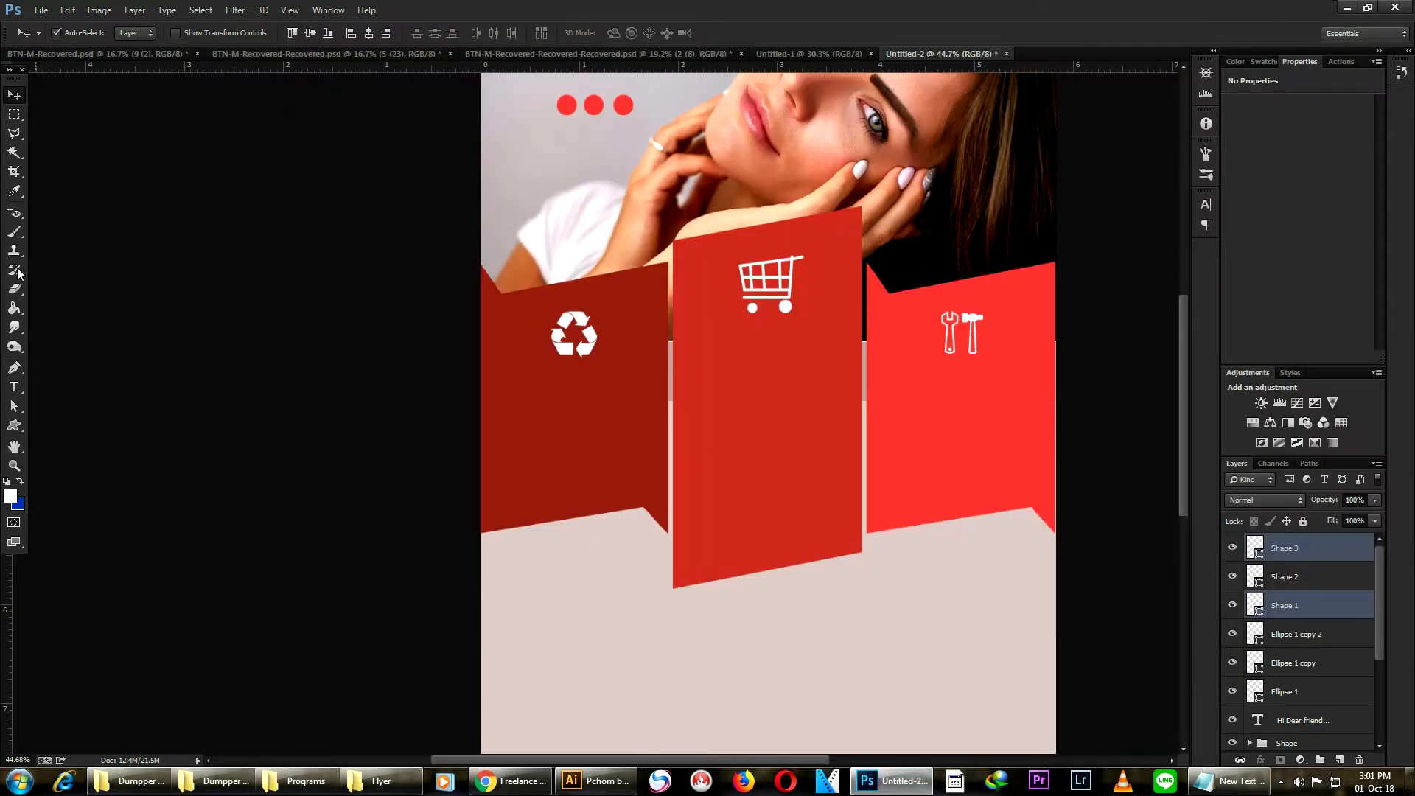
- Draw a paragraph text box on the left ribbon panel below the recycle icon, paste the copied sentence and select all its text
left_click(14, 386)
scroll(501, 425, "up", 1)
left_click_drag(500, 425, 659, 525)
key("ctrl")
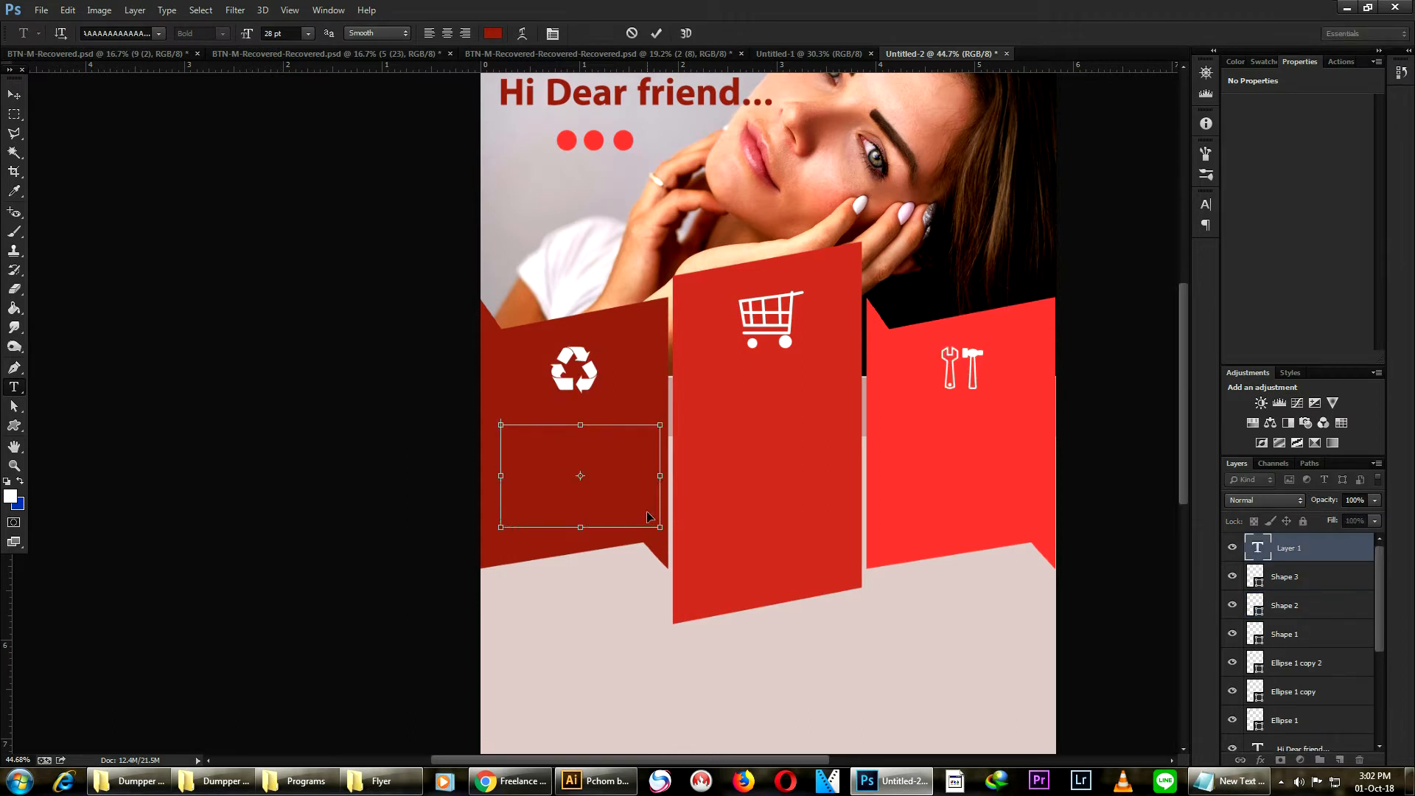
key("ctrl+a")
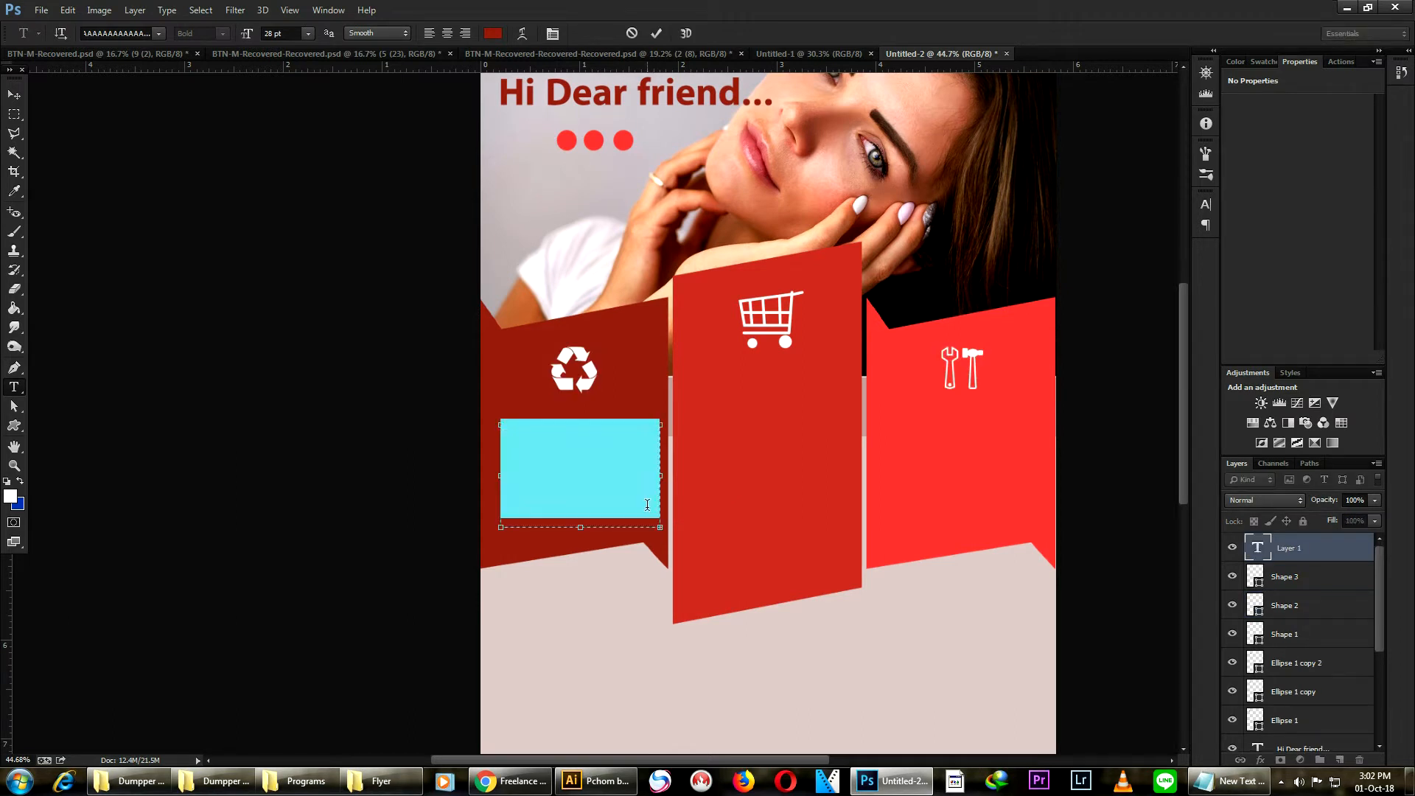
- Set the pasted description text's color to white
left_click(492, 33)
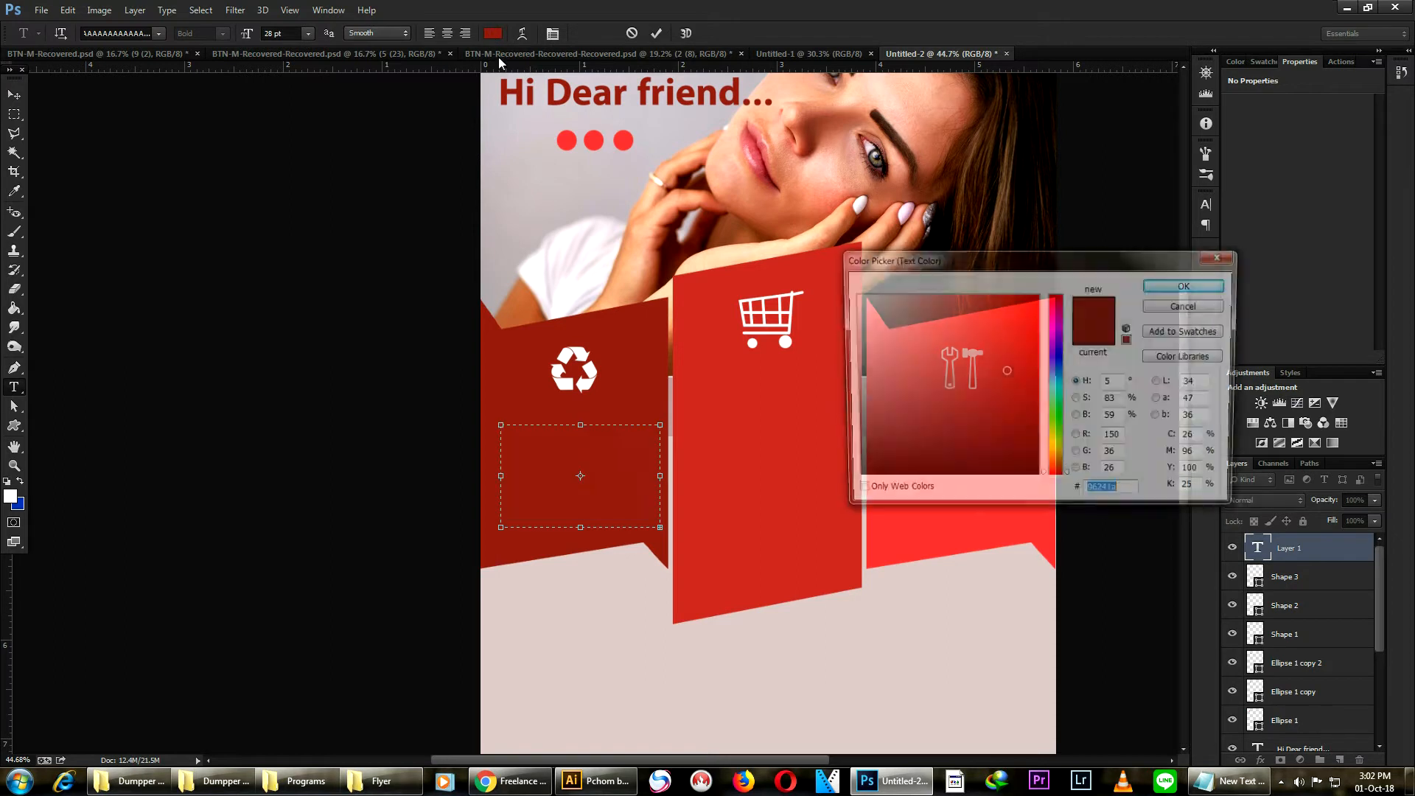
left_click(634, 668)
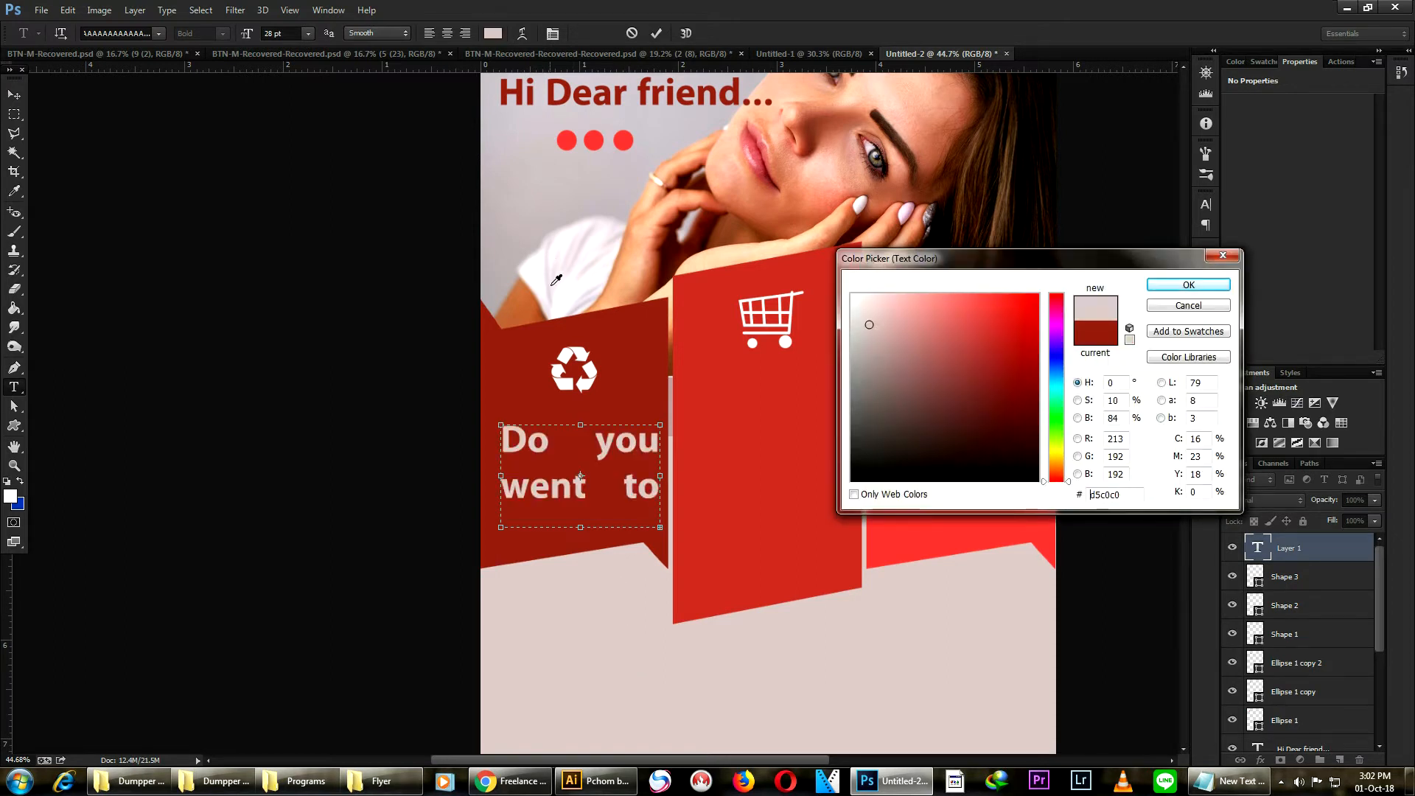
left_click_drag(983, 390, 1103, 509)
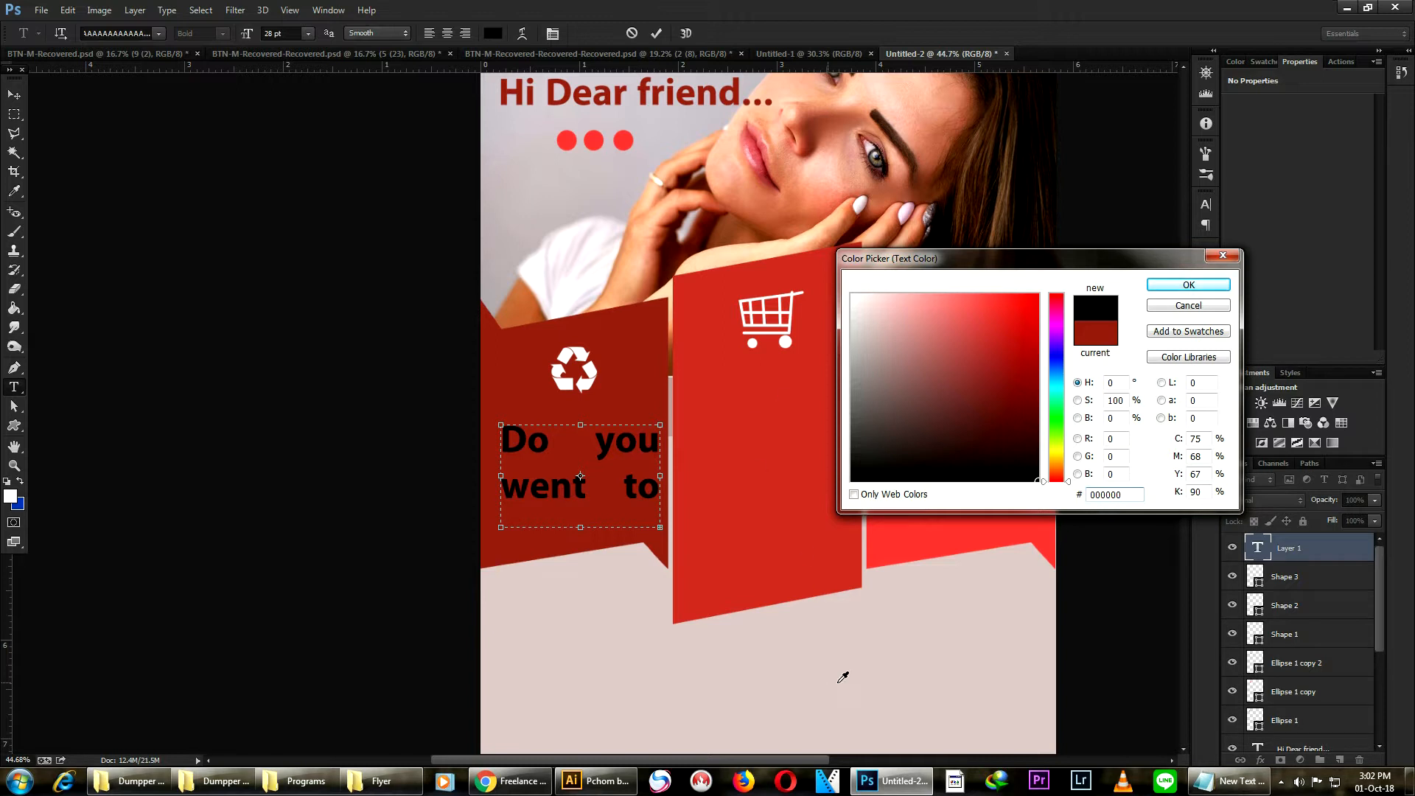
left_click(853, 295)
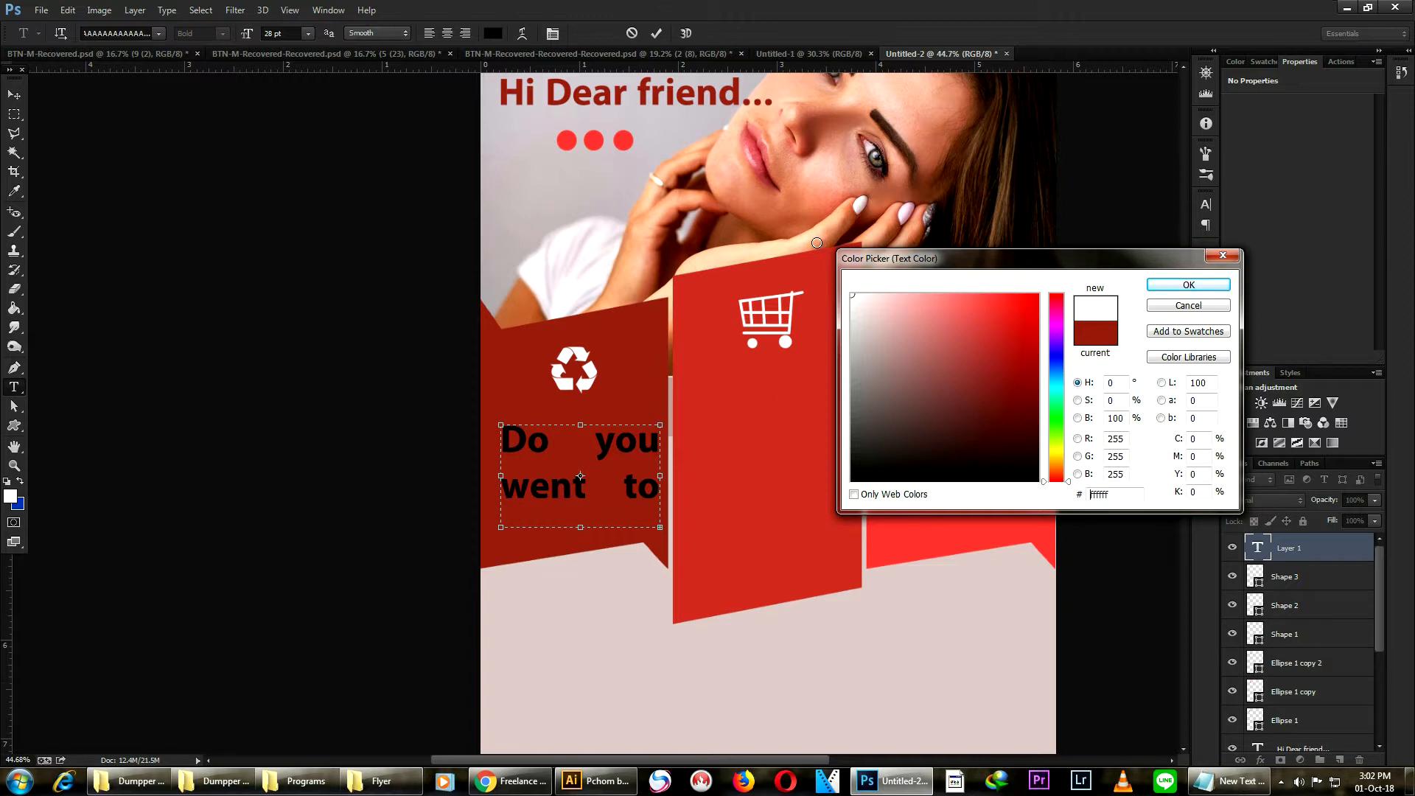
left_click(1164, 284)
- Reduce the description's font size so it fits the text box and nudge the text into place
left_click(275, 34)
scroll(275, 34, "down", 11)
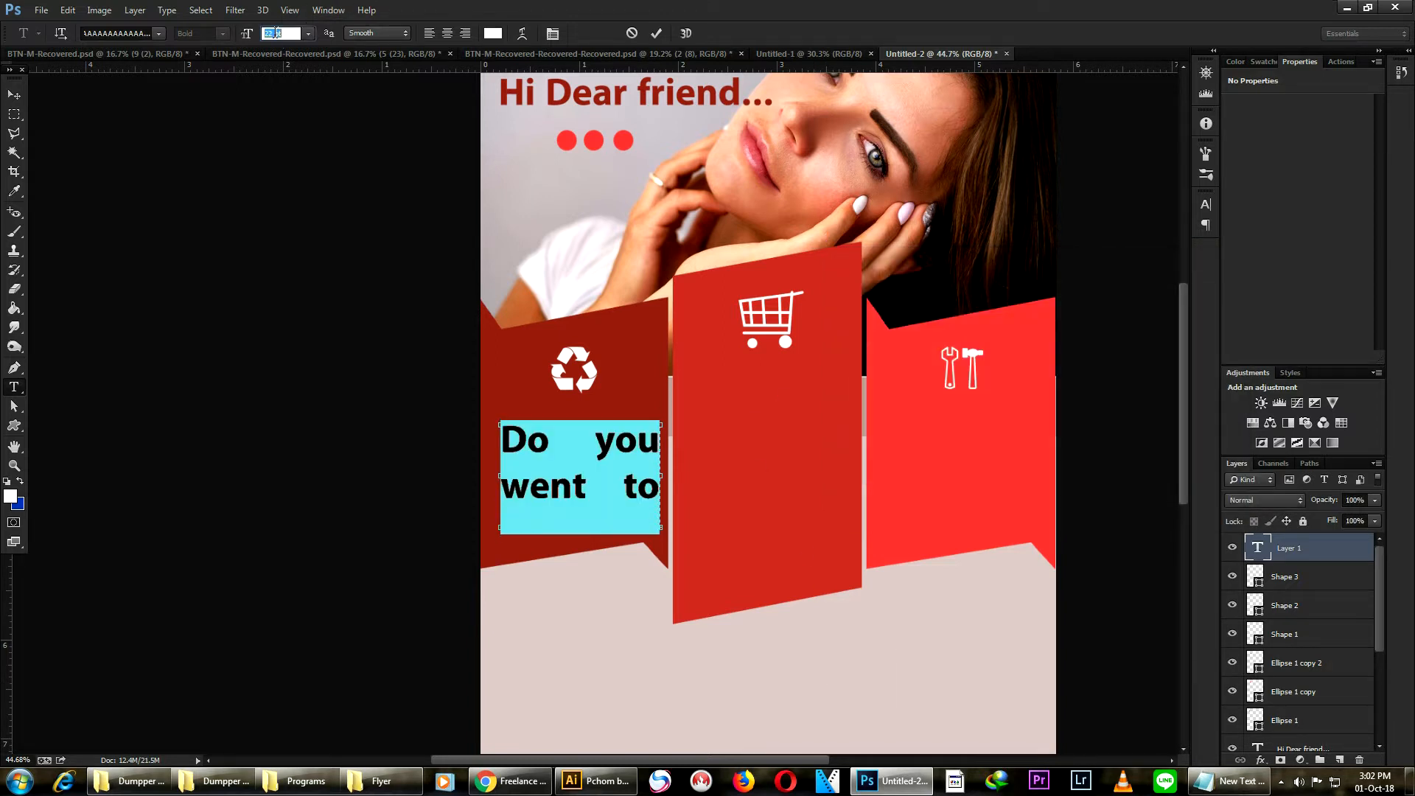
scroll(275, 34, "down", 8)
scroll(275, 34, "up", 3)
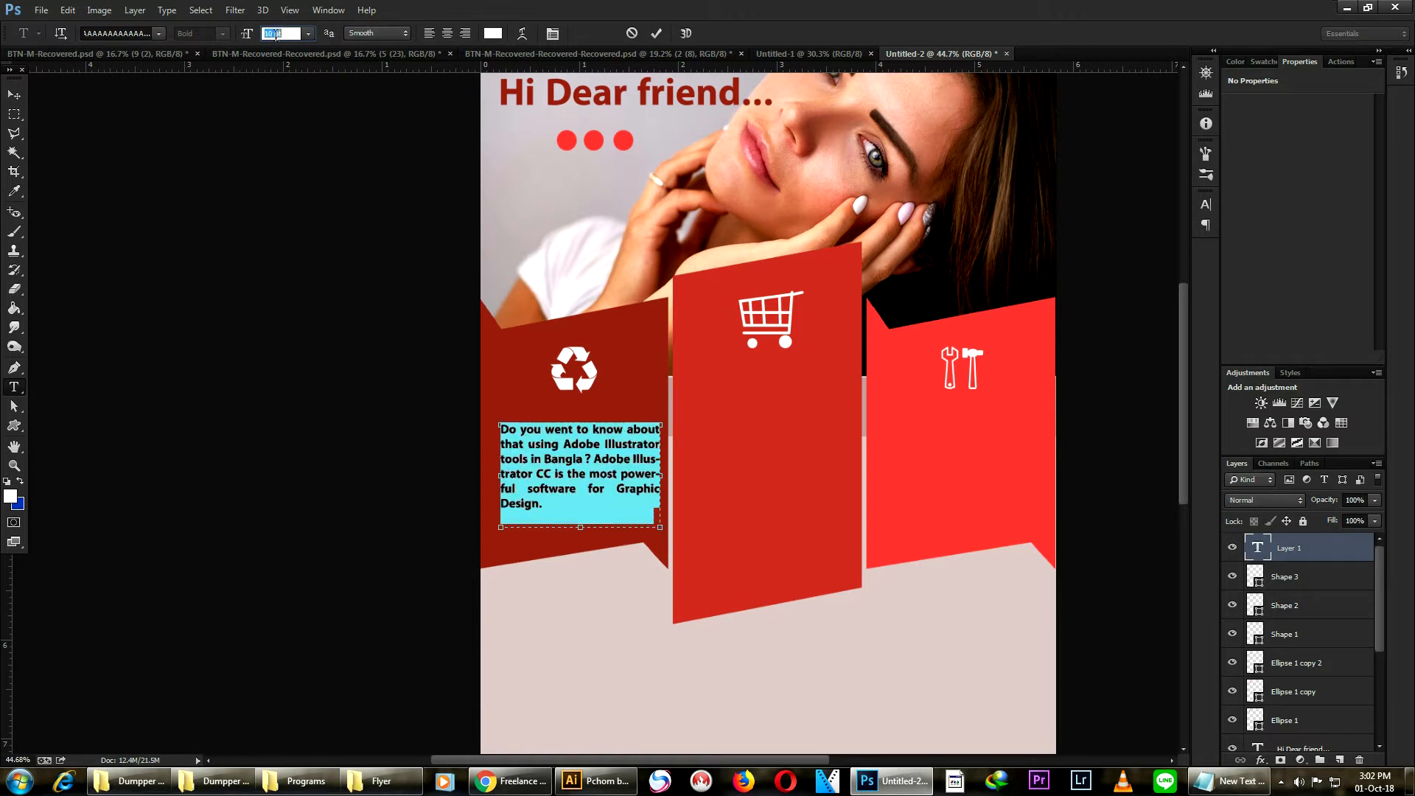
scroll(275, 34, "down", 1)
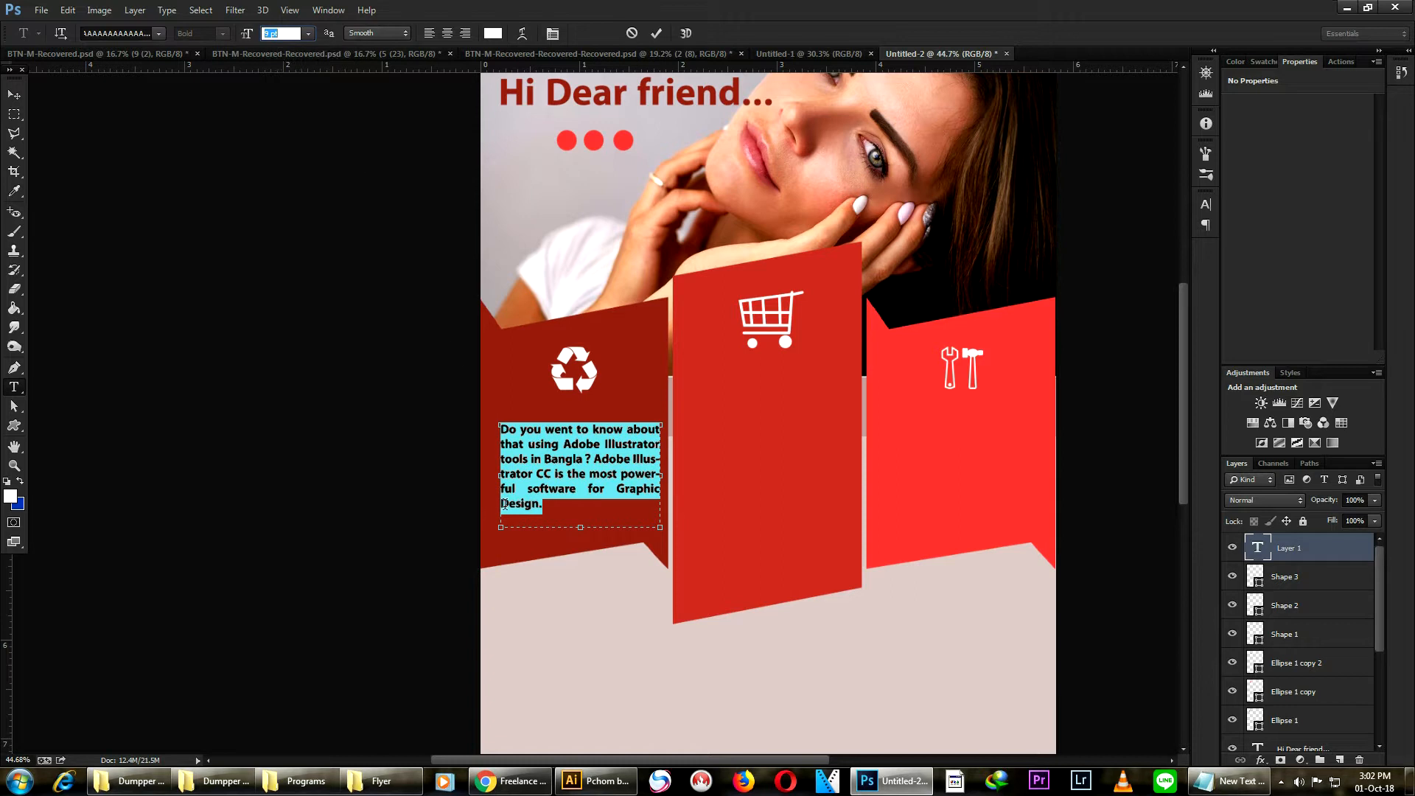
left_click(13, 94)
left_click_drag(606, 434, 606, 425)
- Duplicate the description text onto the middle and right ribbon panels
scroll(630, 436, "down", 2)
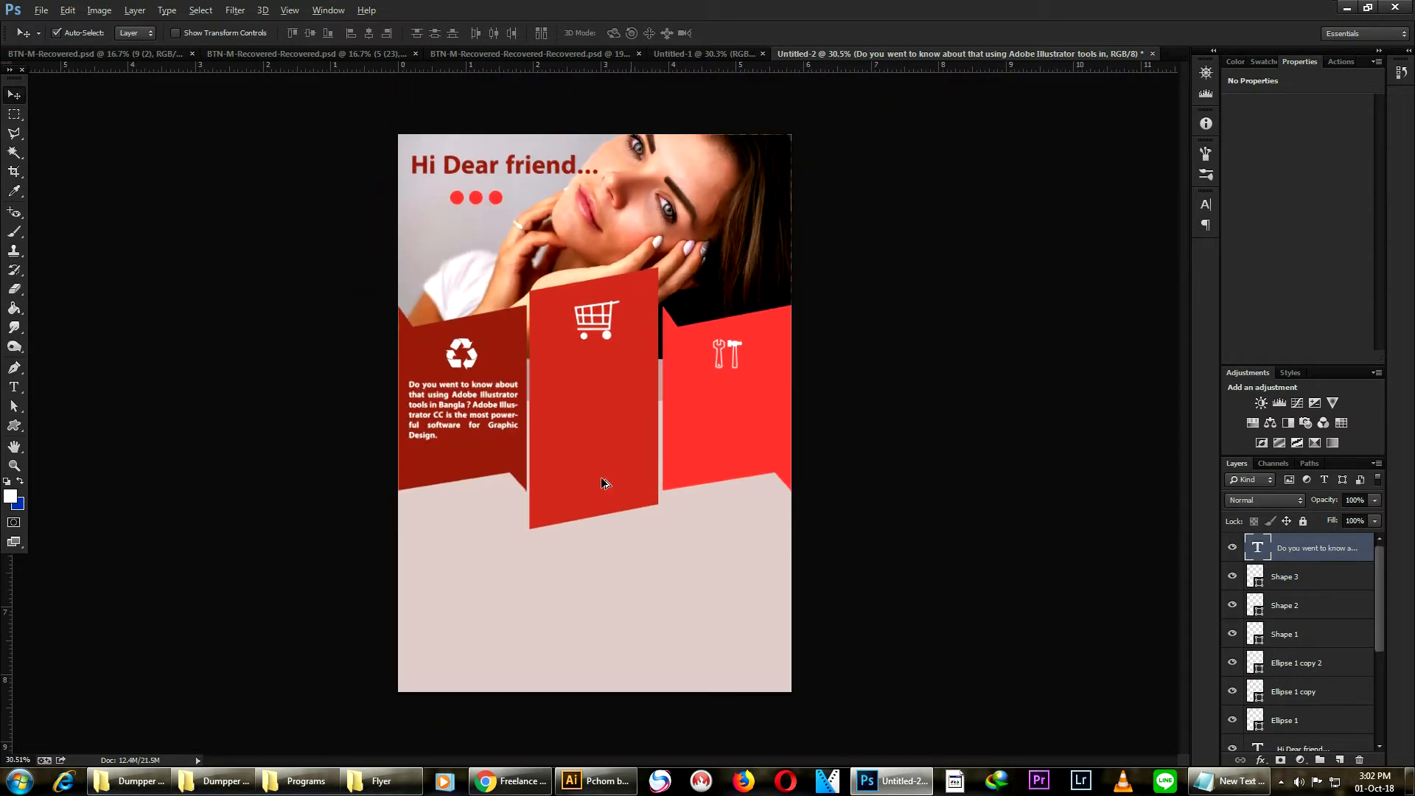
scroll(382, 421, "up", 2)
left_click_drag(484, 381, 870, 373)
scroll(937, 329, "down", 7)
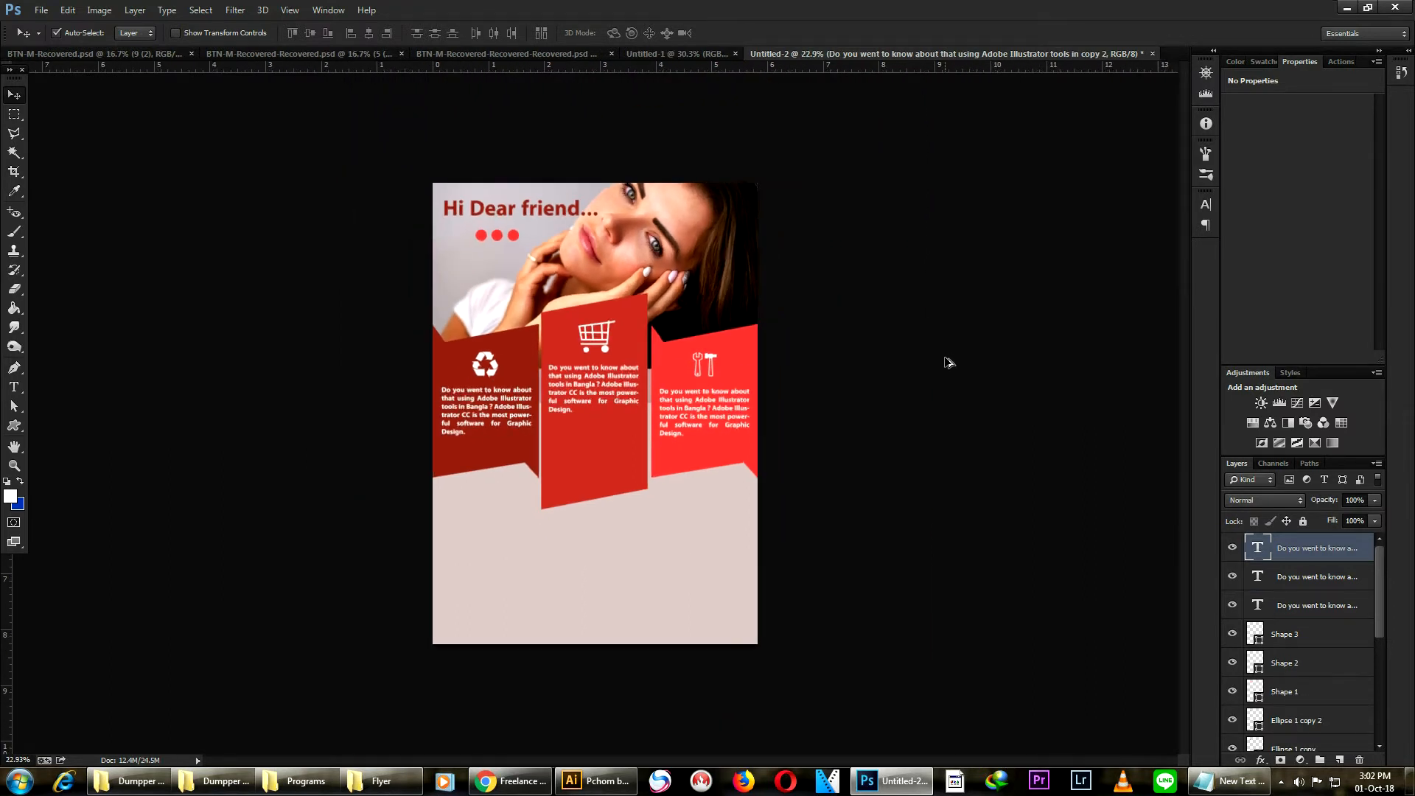
scroll(552, 429, "up", 4)
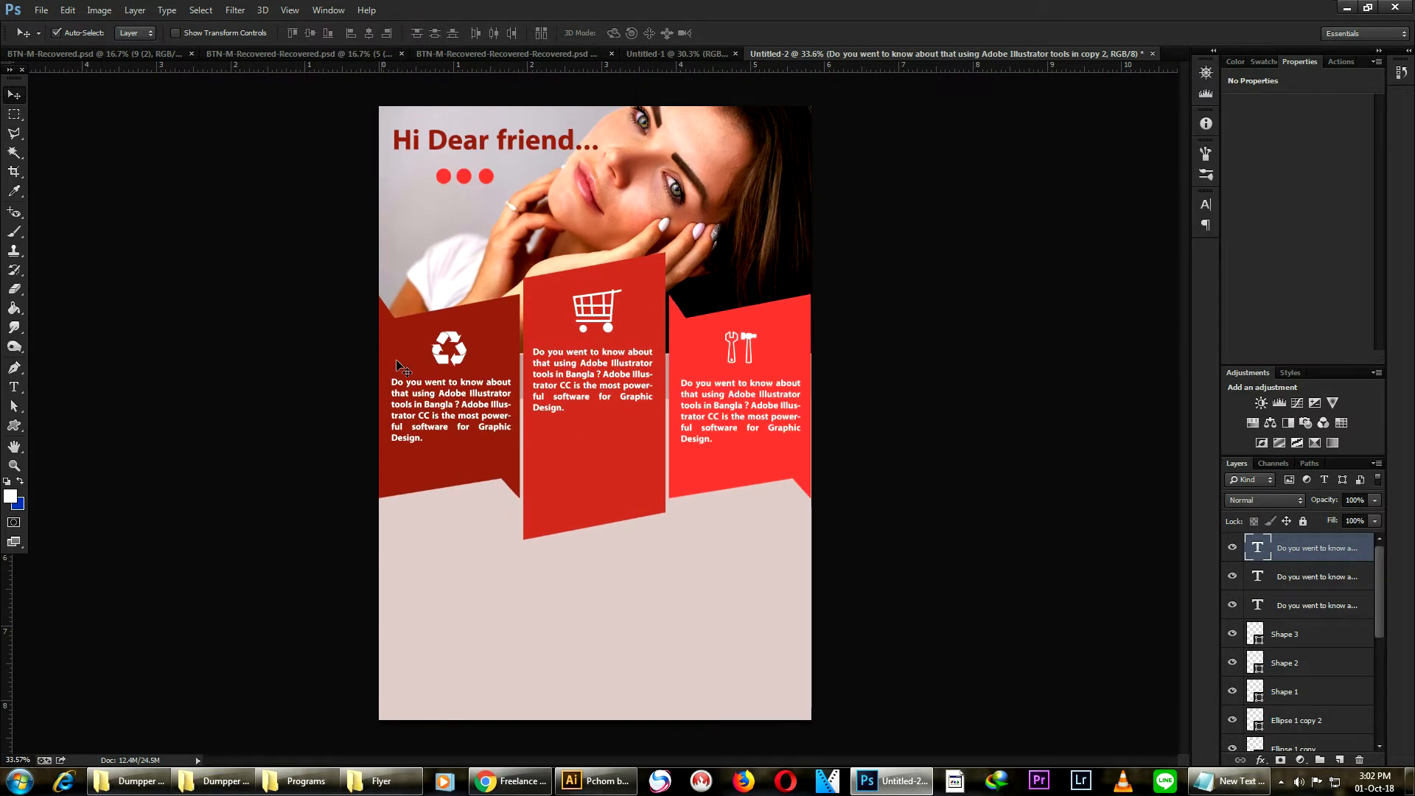
scroll(508, 385, "up", 1)
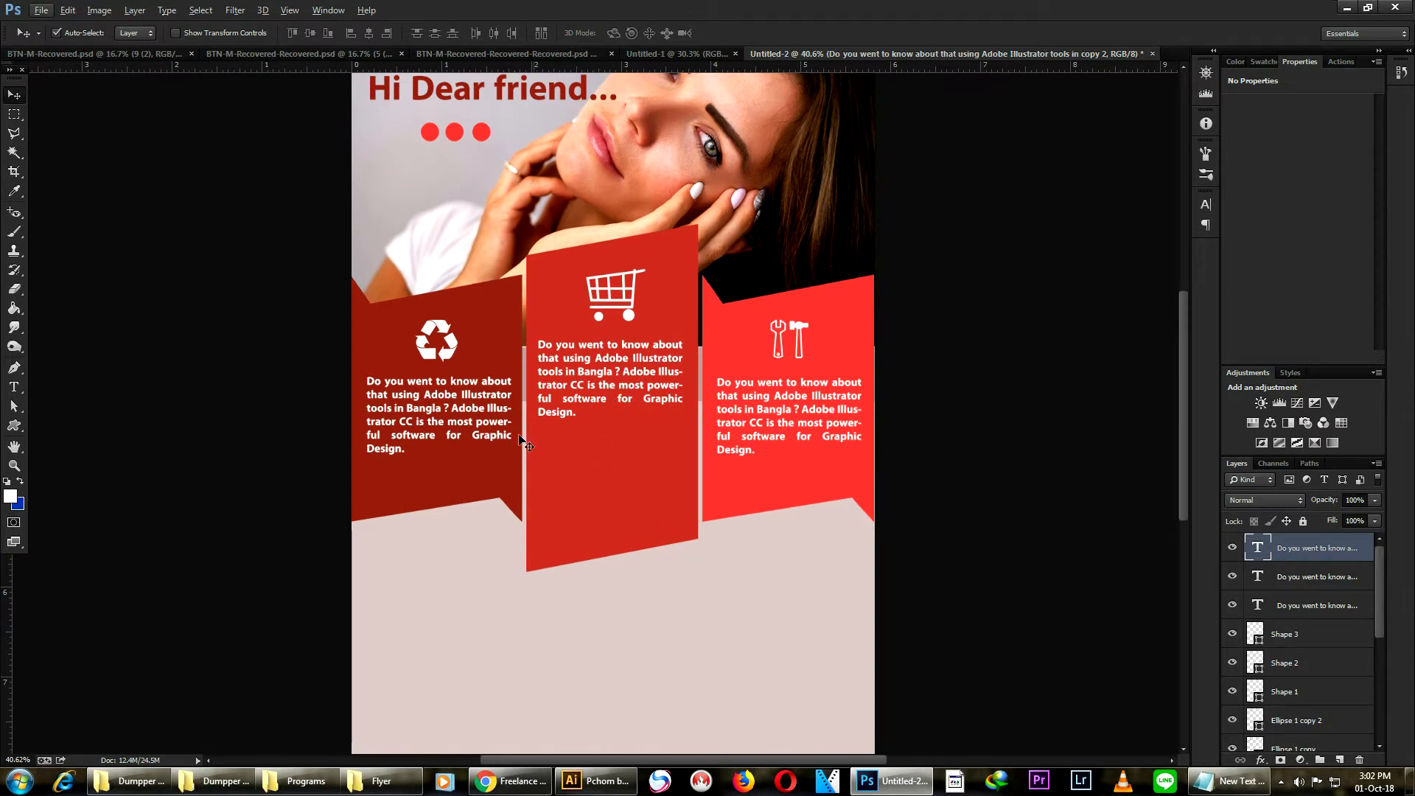
- Draw a white grunge-ring custom shape and move it onto the middle ribbon panel below its text
left_click(16, 426)
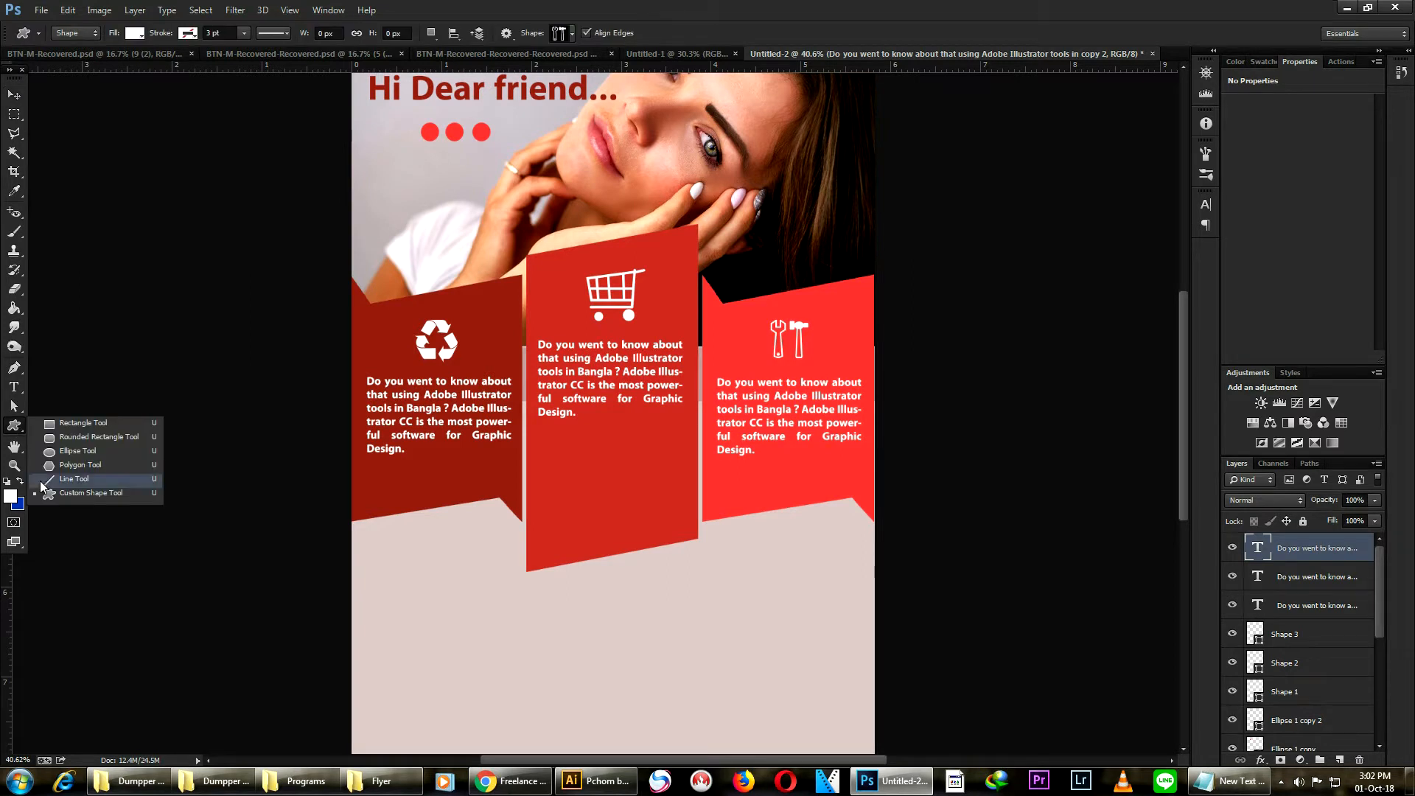
left_click(66, 491)
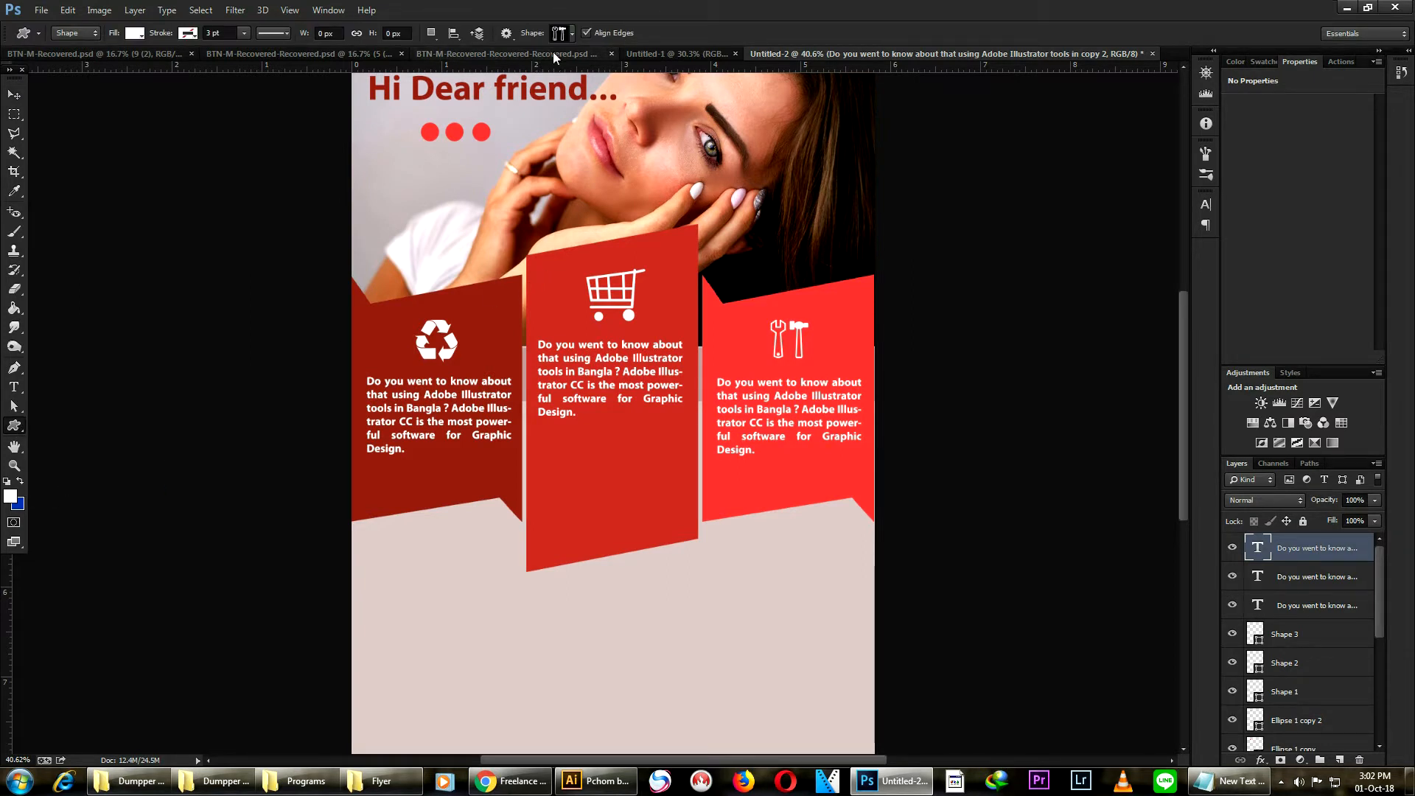
left_click(572, 34)
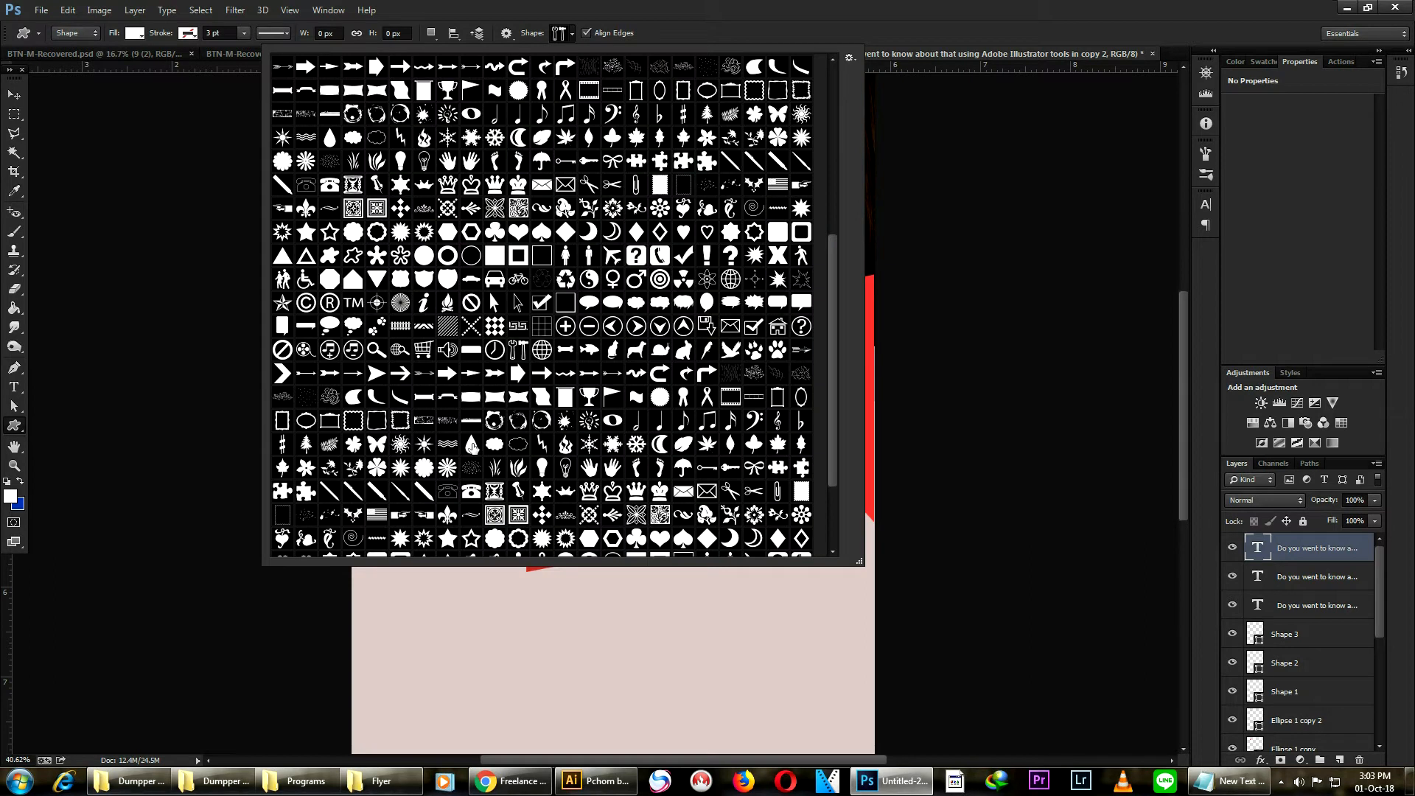
left_click(494, 421)
left_click_drag(553, 602, 635, 683)
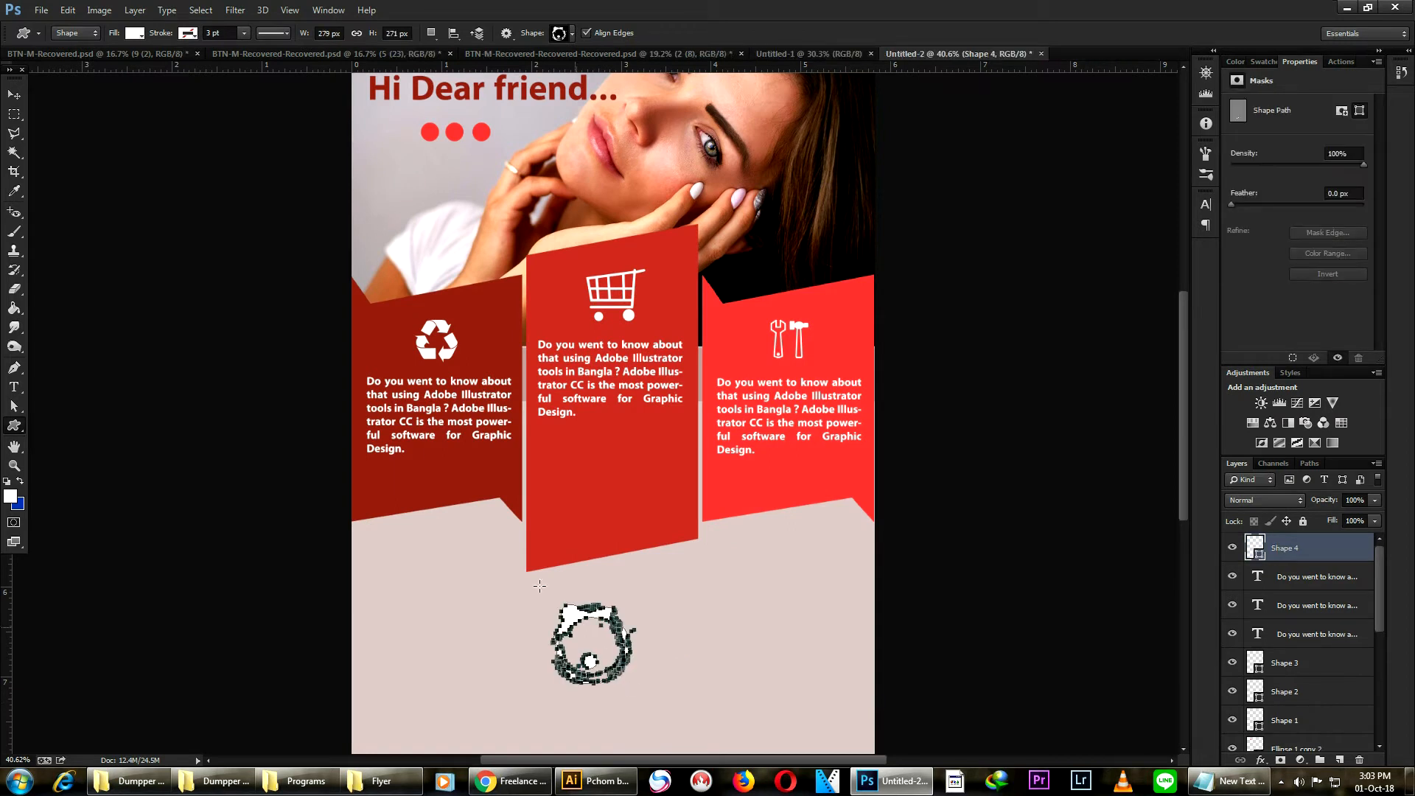
left_click(15, 96)
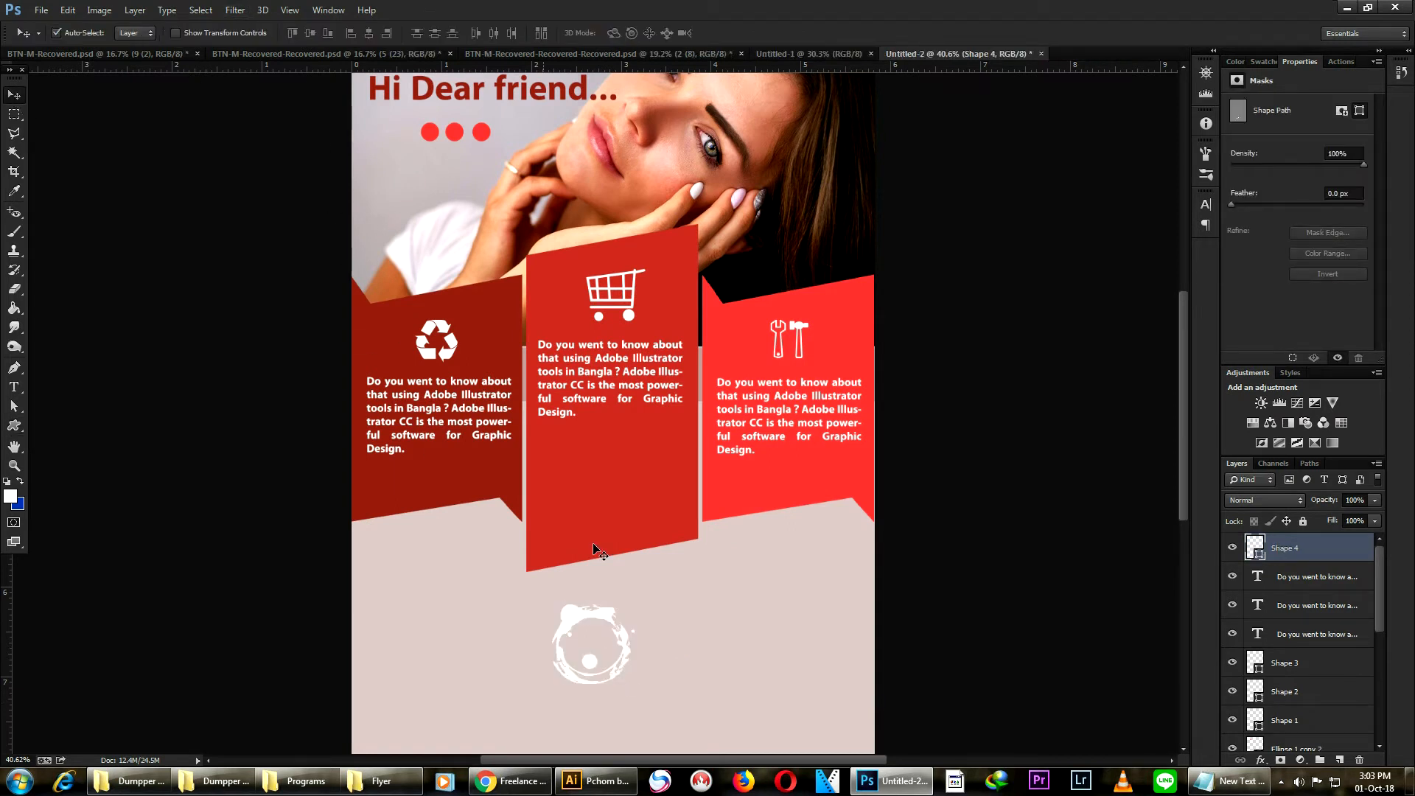
left_click_drag(588, 616, 608, 446)
scroll(626, 470, "down", 3)
scroll(595, 470, "up", 5)
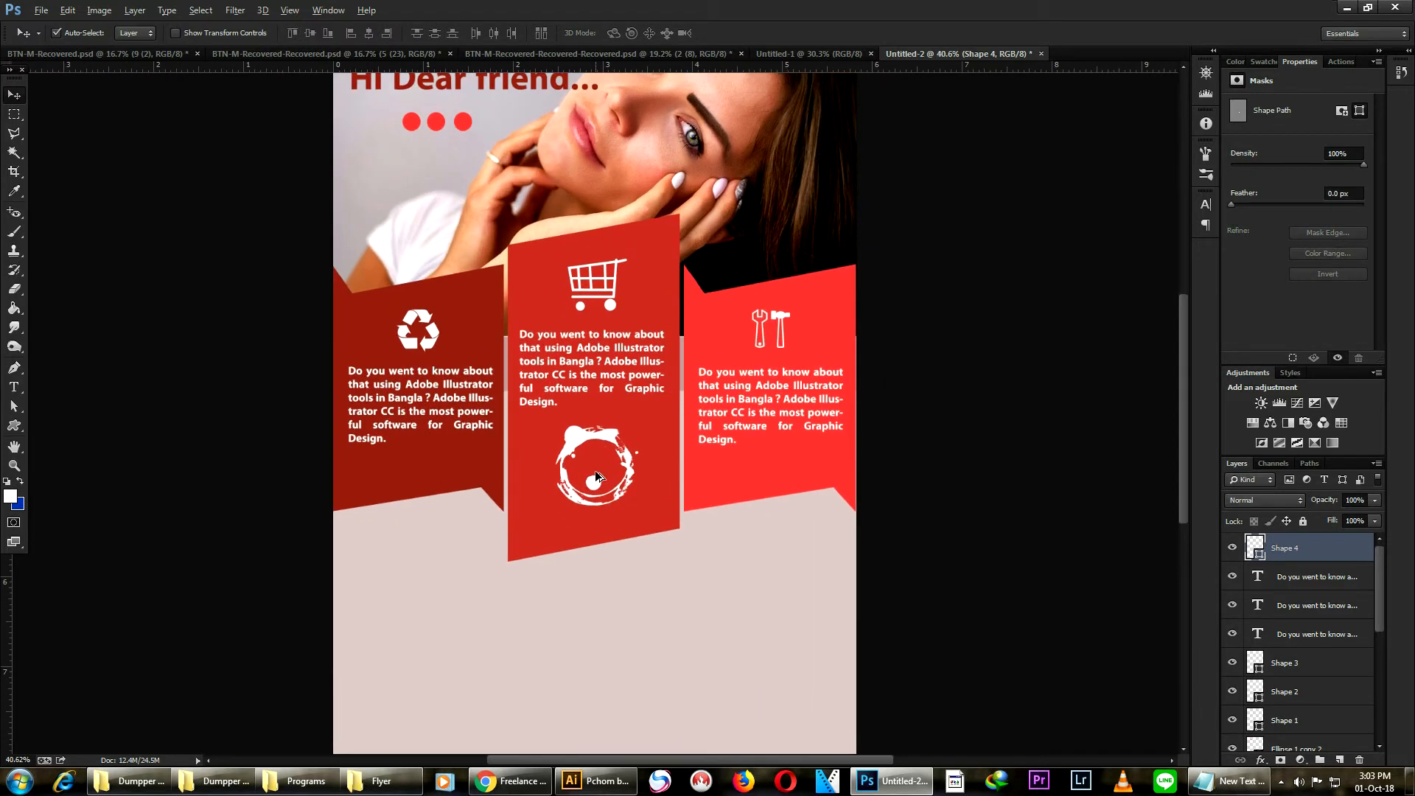
scroll(601, 481, "up", 1)
left_click_drag(630, 509, 631, 501)
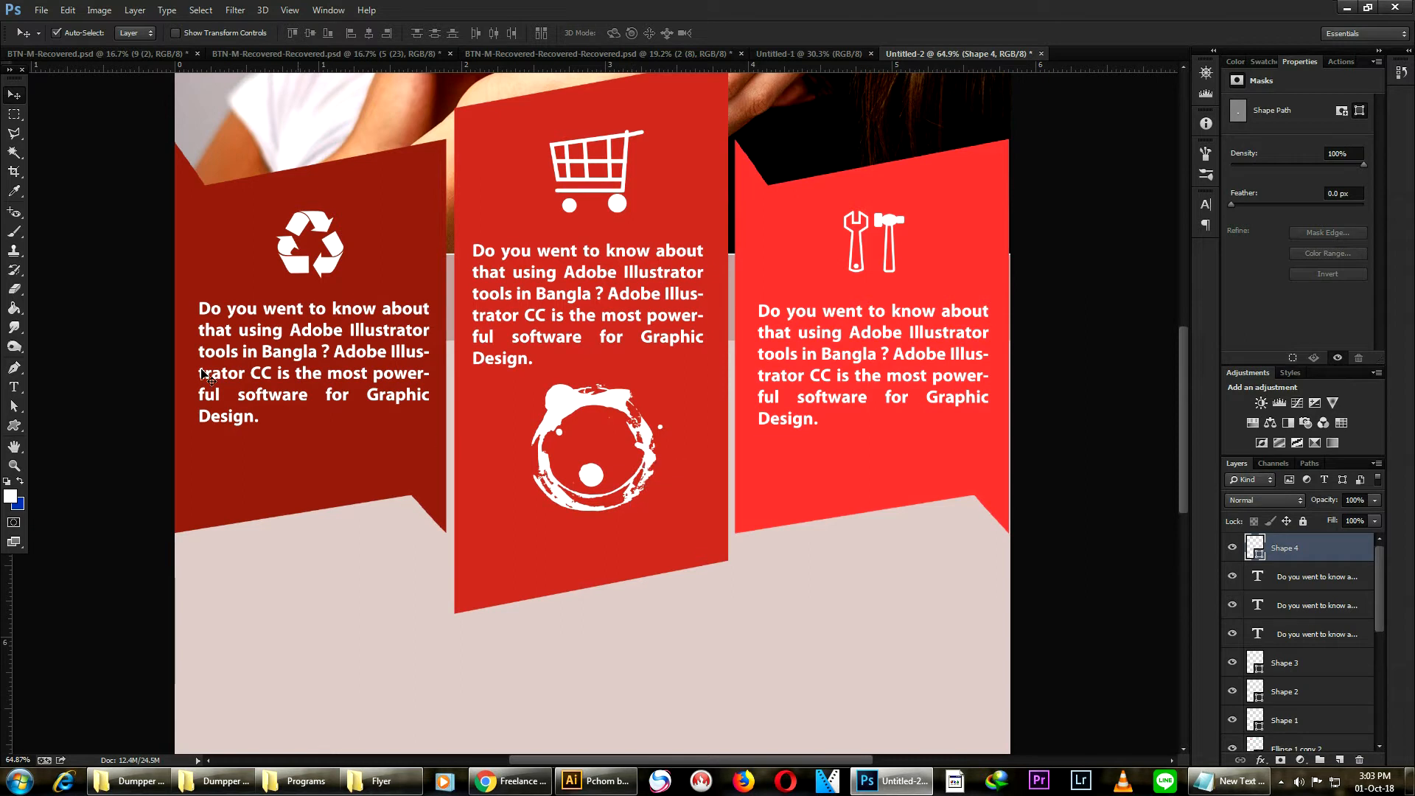
- Add a white "LOGO" text label beneath the ring on the middle panel and position it
left_click(13, 386)
left_click(547, 552)
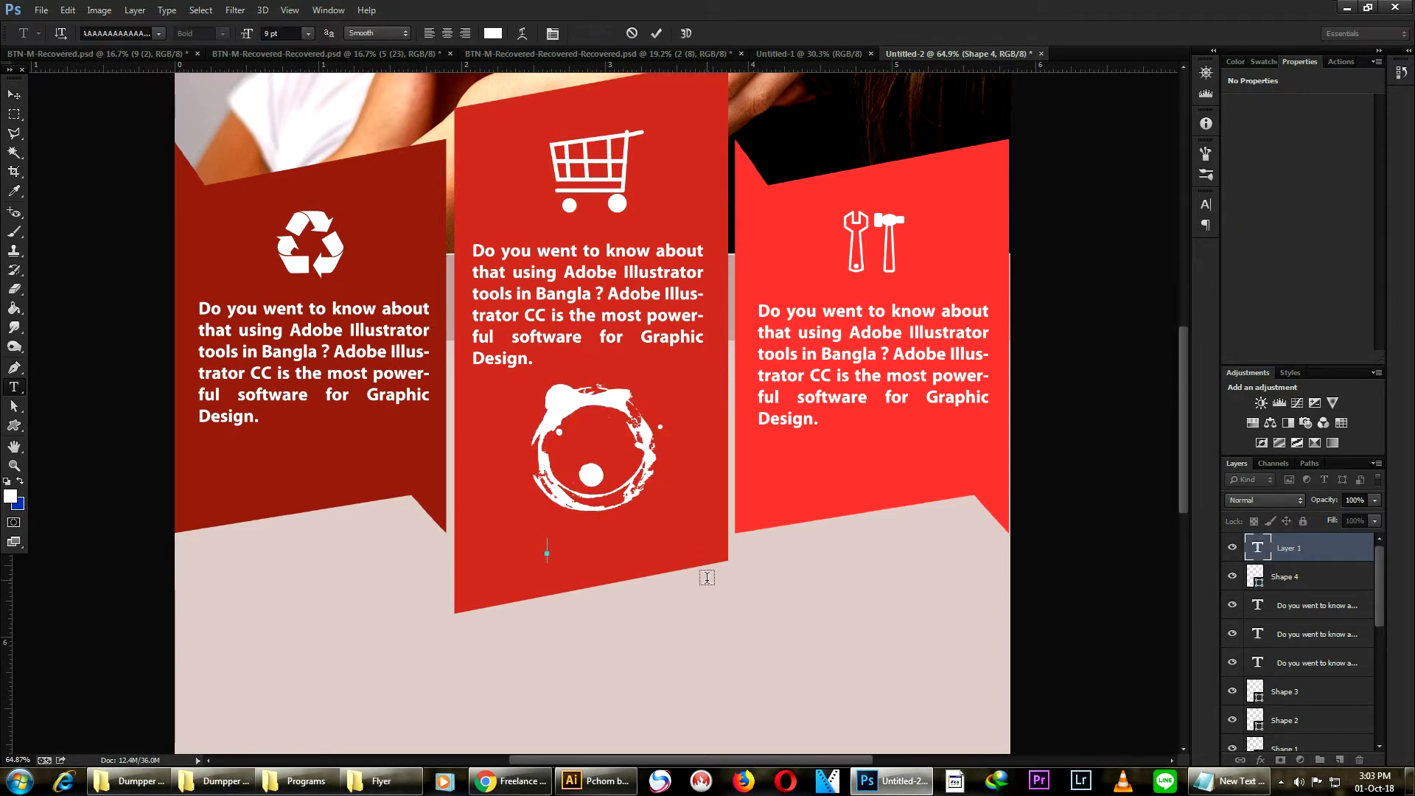
key("BackSpace")
key("BackSpace")
type("LOGO")
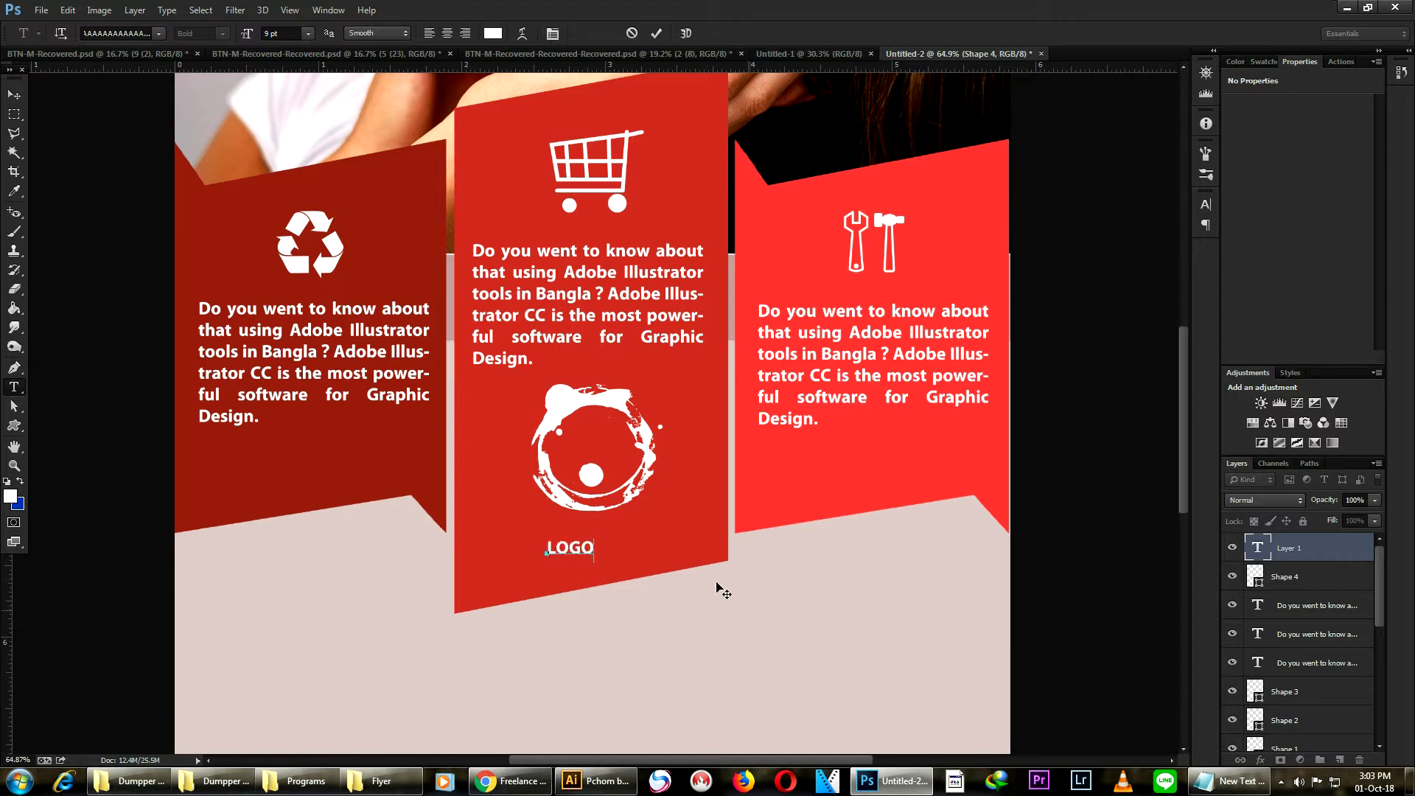
left_click(13, 94)
mouse_move(587, 550)
left_mouse_down()
mouse_move(591, 538)
mouse_move(644, 575)
mouse_move(609, 545)
left_mouse_up()
key("ctrl+t")
key("Return")
- Open the reference flyer V1.tif from the Flyer folder to compare against the design, then close it
key("ctrl+0")
scroll(674, 489, "up", 2)
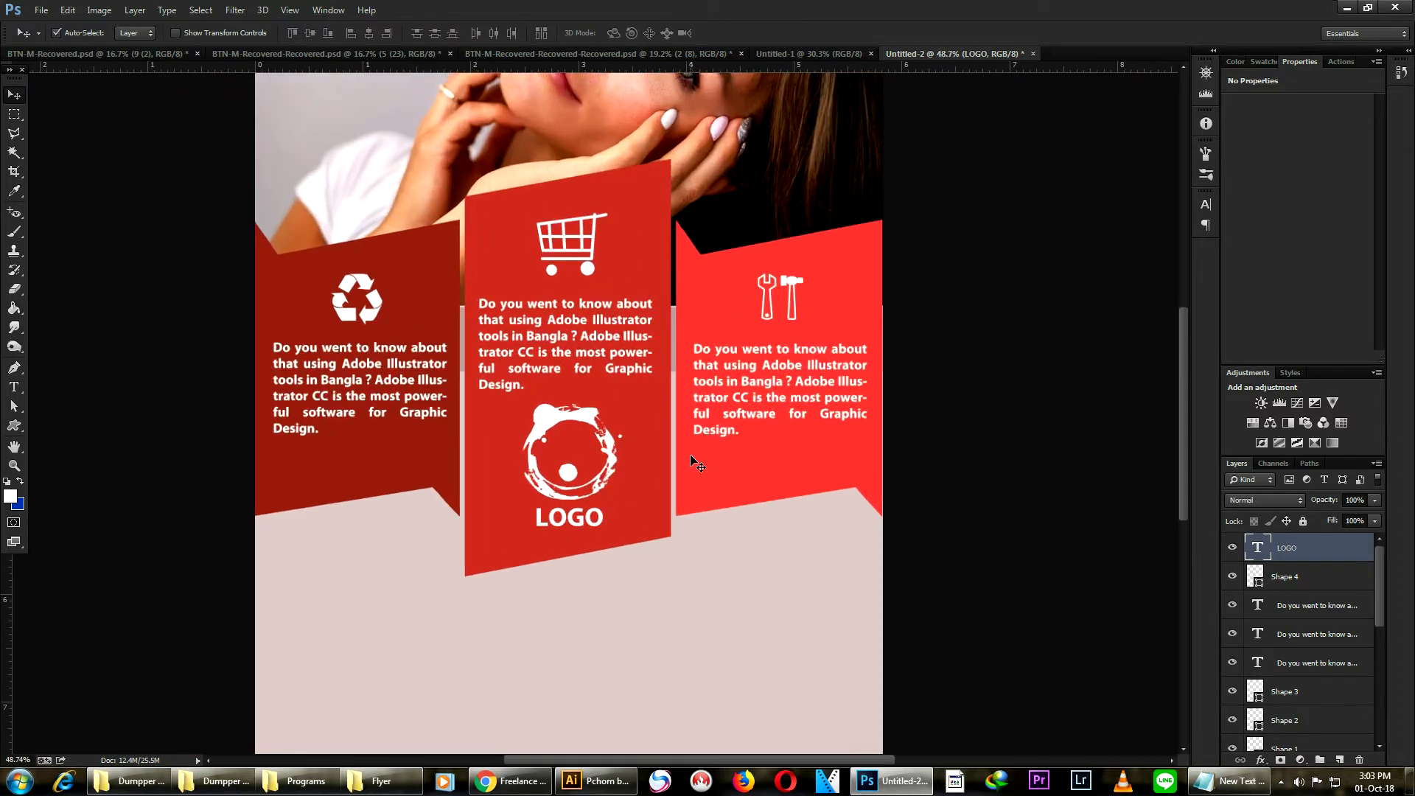
scroll(690, 454, "down", 2)
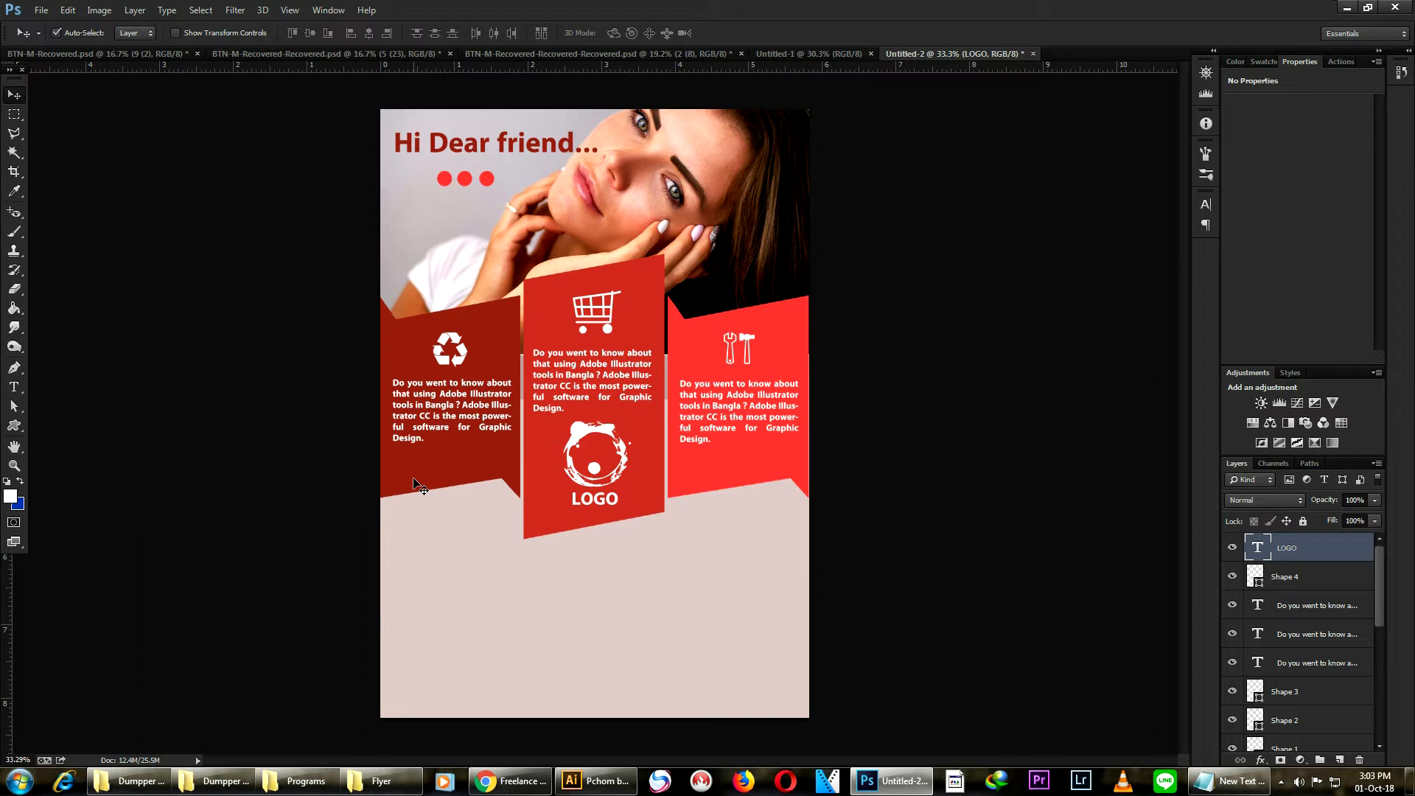
mouse_move(129, 781)
left_click(95, 704)
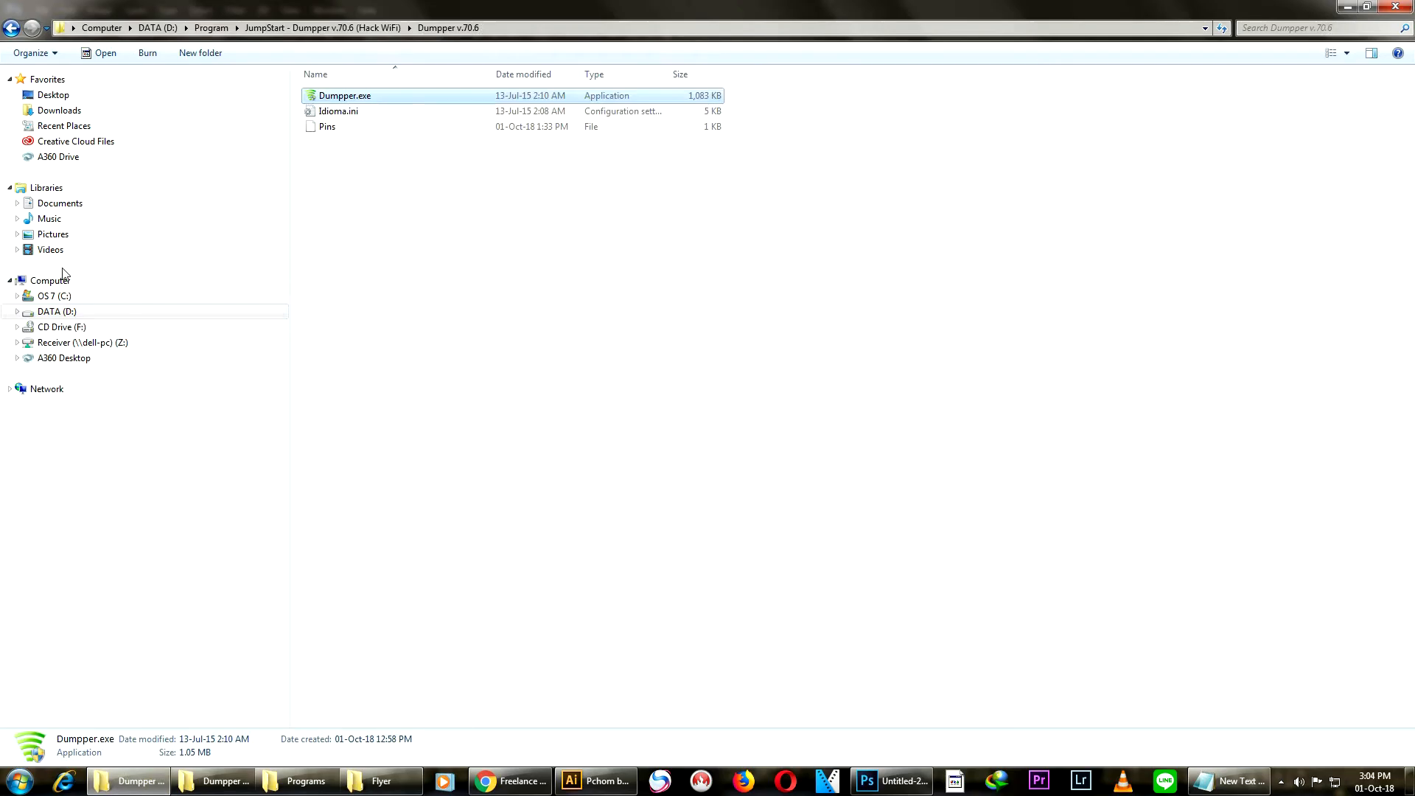
double_click(1364, 110)
double_click(1286, 111)
double_click(577, 111)
double_click(376, 131)
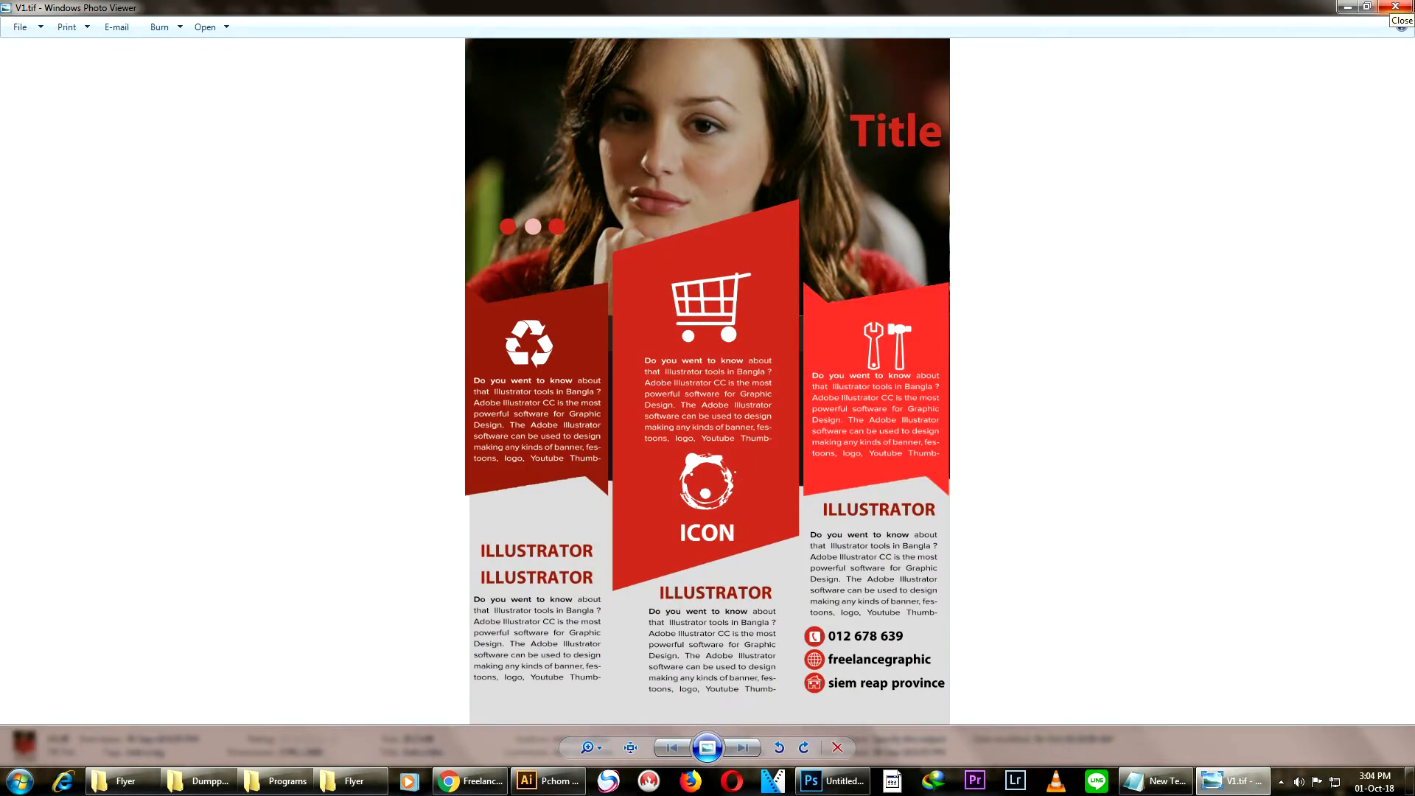
left_click(1395, 7)
left_click(1347, 6)
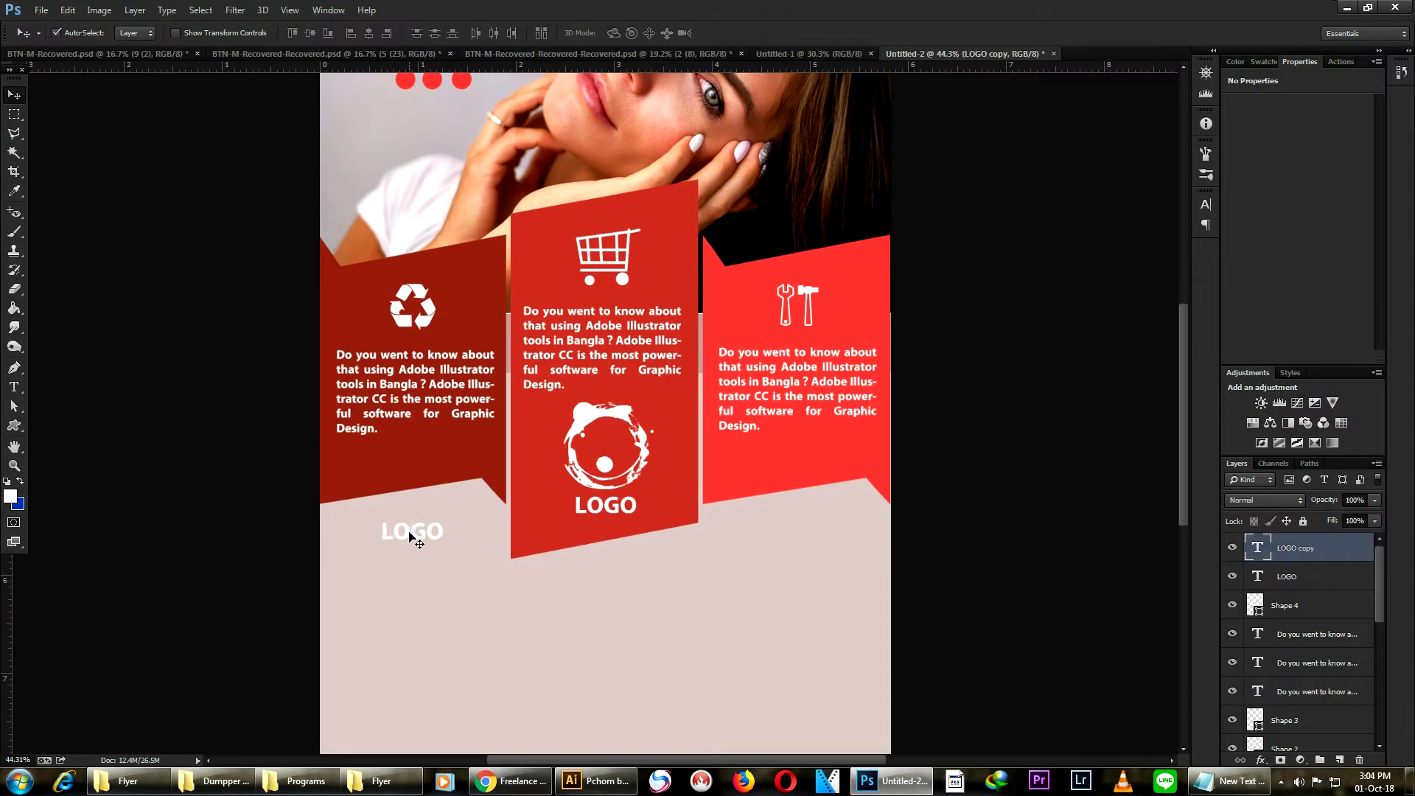
- Add a red "ILLUSTRATOR" heading below the left ribbon panel, sampling the right panel's red
double_click(411, 532)
left_click(493, 33)
left_click(797, 445)
key("Return")
type("ILLUSTRATOR")
left_click(14, 95)
left_click_drag(475, 533, 437, 545)
- Duplicate the heading below the middle panel and recolor it with the dark red sampled from the left panel
scroll(479, 571, "up", 3)
scroll(482, 572, "down", 3)
left_click_drag(483, 383, 745, 435)
key("t")
double_click(713, 433)
left_click(493, 34)
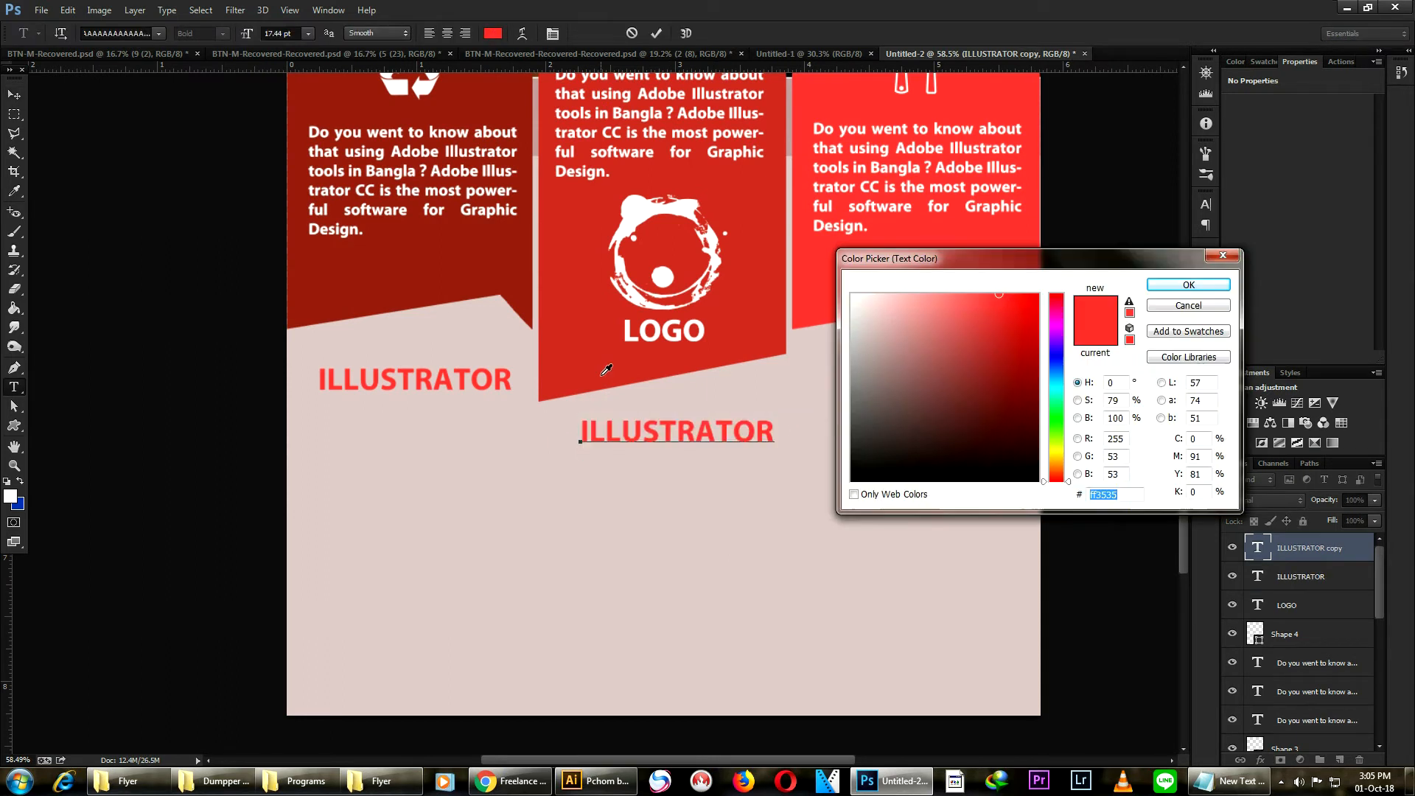
left_click(512, 272)
left_click(1174, 286)
left_click(14, 94)
left_click_drag(713, 434, 957, 386)
key("ctrl+z")
- Duplicate the left heading below the right panel and resample its red from the ribbon
left_click_drag(505, 385, 1007, 397)
key("t")
double_click(951, 377)
left_click(495, 33)
left_click(764, 255)
key("Return")
left_click(14, 94)
scroll(903, 383, "down", 7)
scroll(516, 700, "up", 6)
scroll(638, 372, "down", 2)
left_click_drag(480, 260, 476, 516)
key("ctrl+z")
- Switch to Notepad, copy the full description paragraph, and return to Photoshop
left_click(1227, 780)
left_click_drag(175, 91, 1388, 99)
left_click(651, 707)
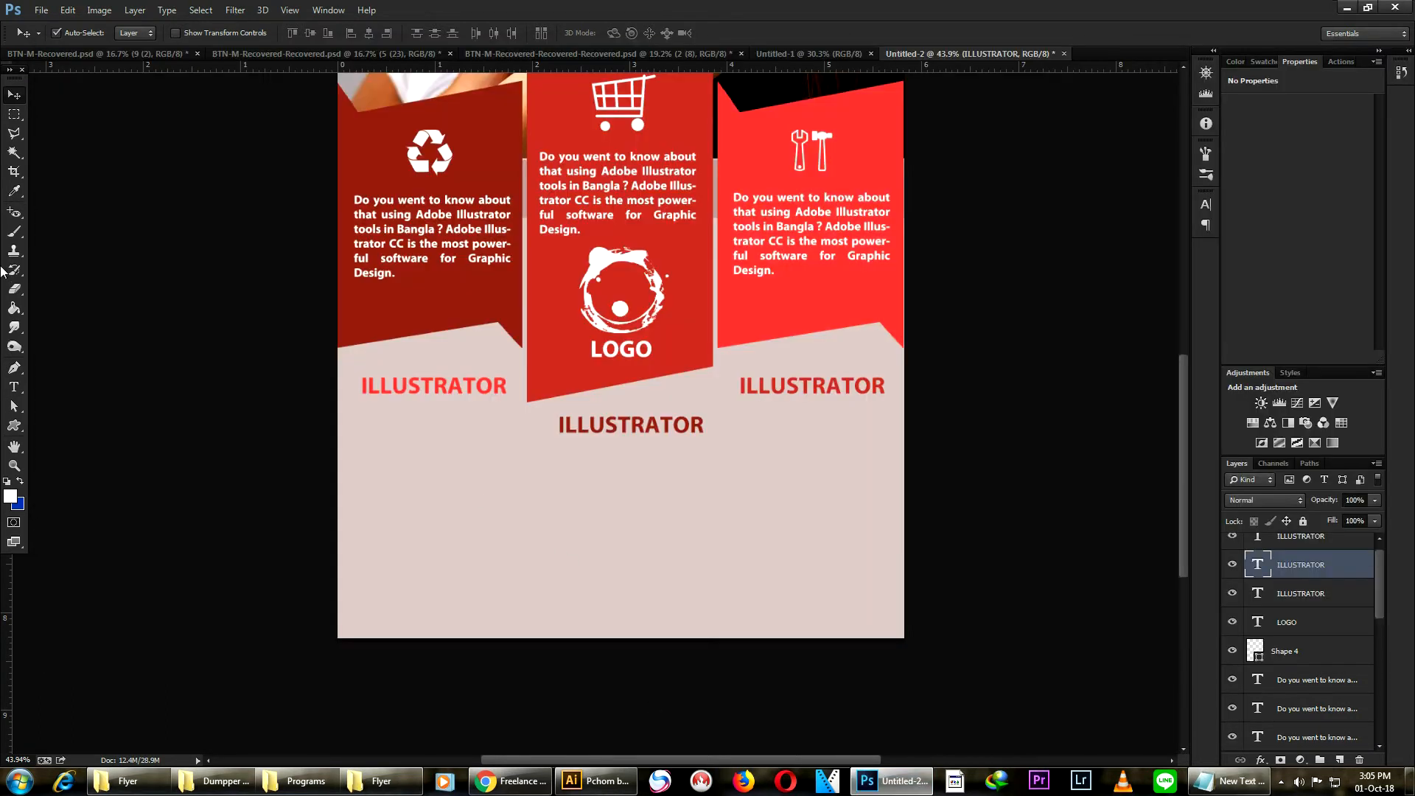
- Draw a paragraph text box below the left heading, paste the long description and set its color to black
key("t")
left_click_drag(350, 421, 512, 612)
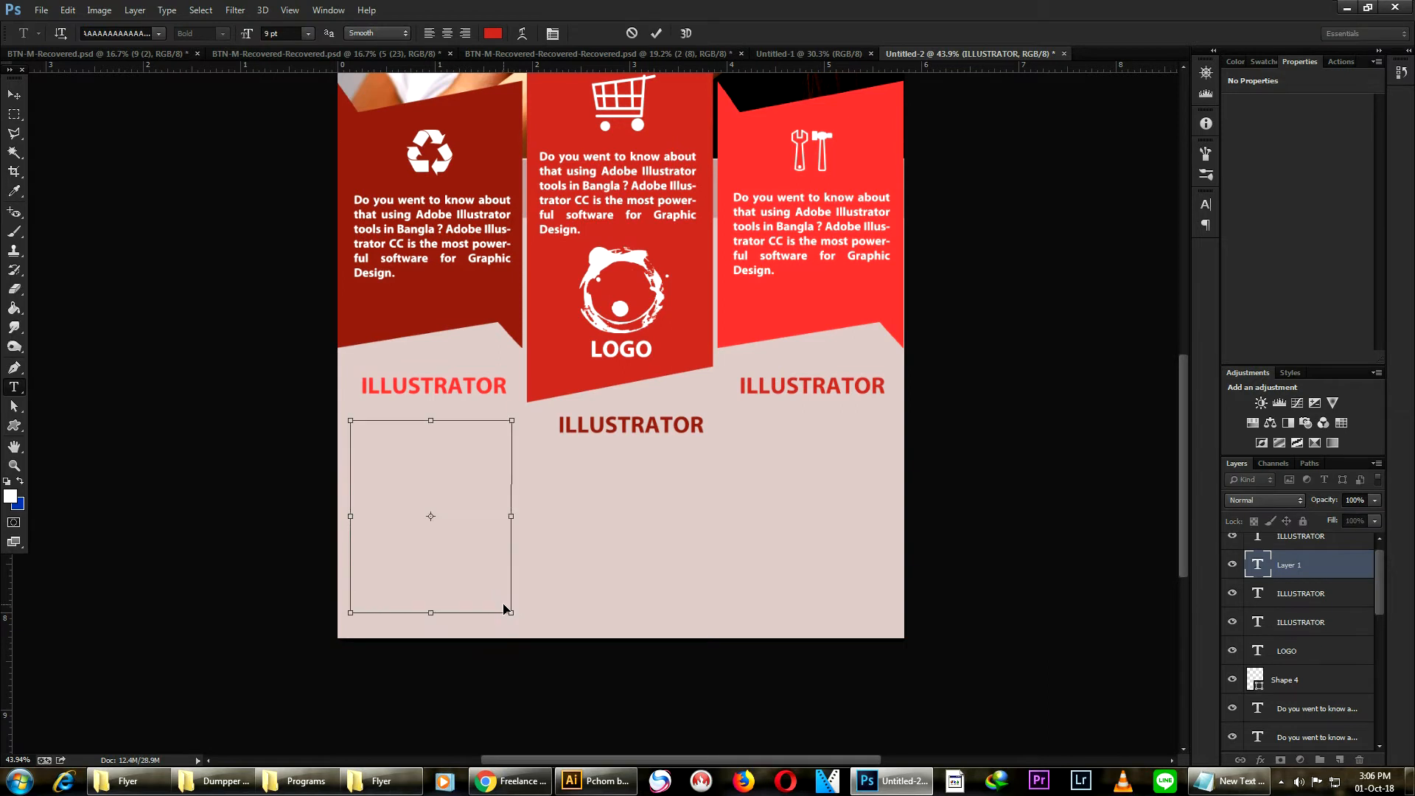
key("ctrl+v")
key("ctrl+a")
left_click(493, 33)
left_click(1188, 284)
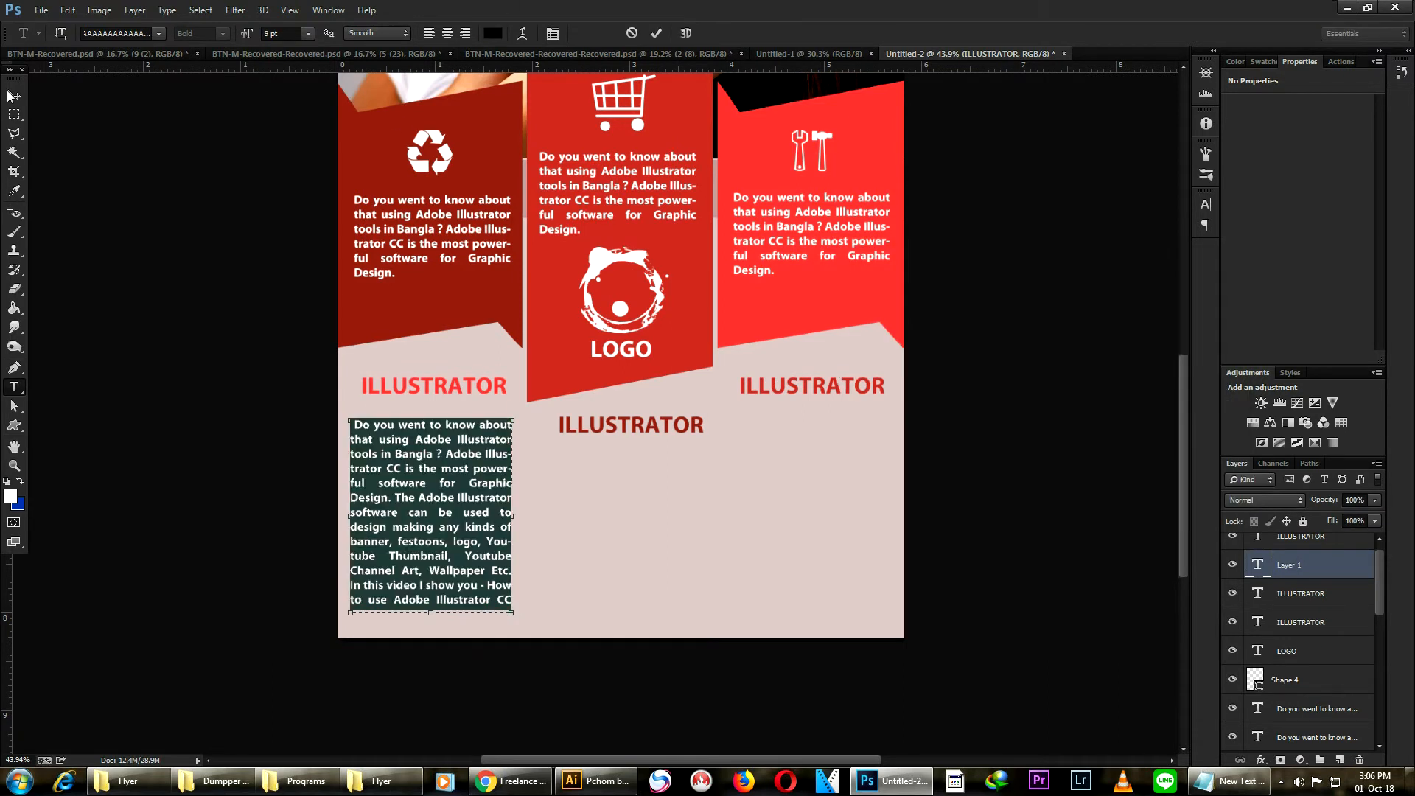
key("ctrl+Return")
- Duplicate the left heading just beneath itself and move the middle heading lower
key("v")
left_click_drag(431, 386, 432, 406)
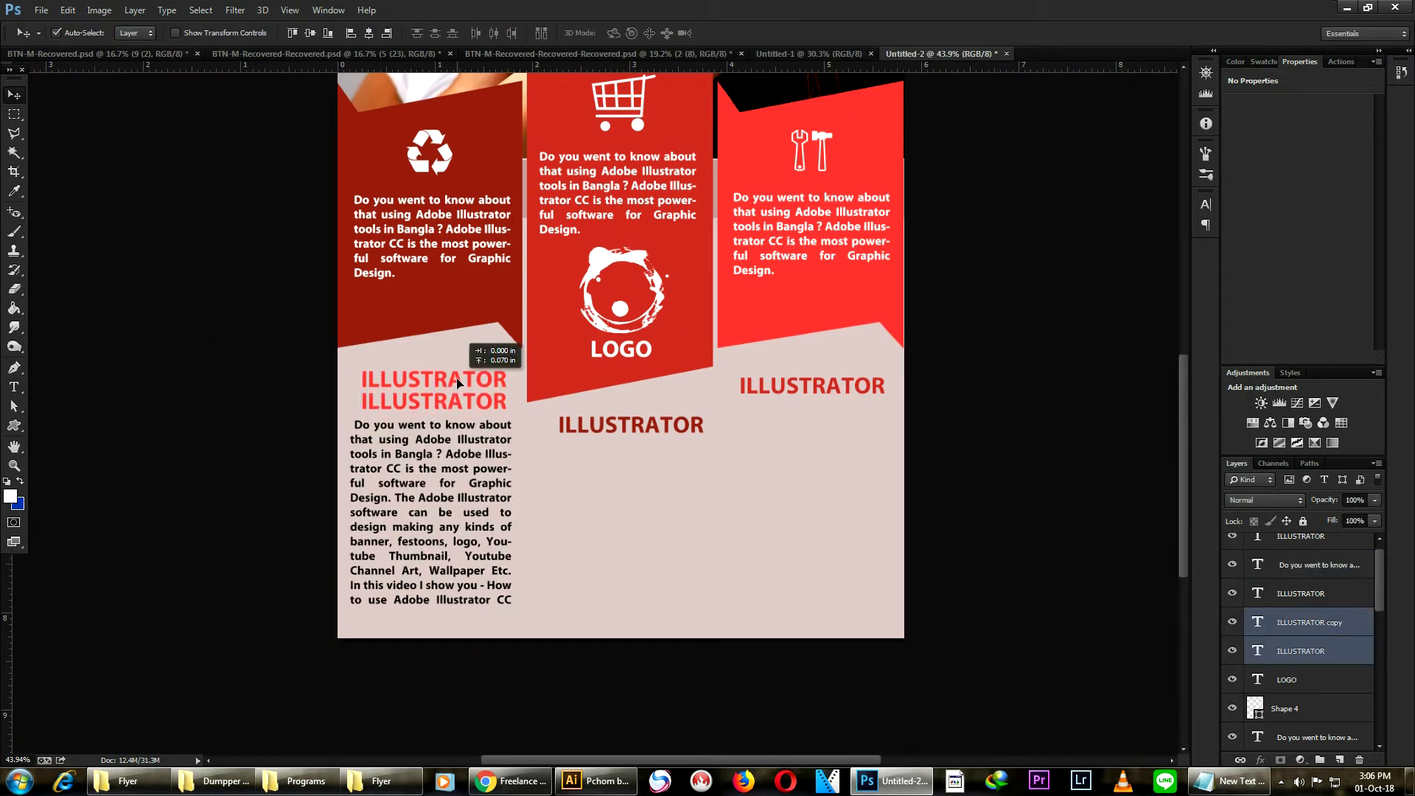
scroll(461, 411, "down", 2)
scroll(460, 412, "up", 4)
scroll(656, 426, "down", 5)
scroll(618, 571, "up", 5)
left_click_drag(618, 571, 609, 376)
- Duplicate the long description paragraph beneath the middle heading
left_click_drag(416, 474, 652, 474)
key("ctrl+t")
left_click_drag(575, 341, 576, 369)
key("Escape")
key("t")
left_click(579, 344)
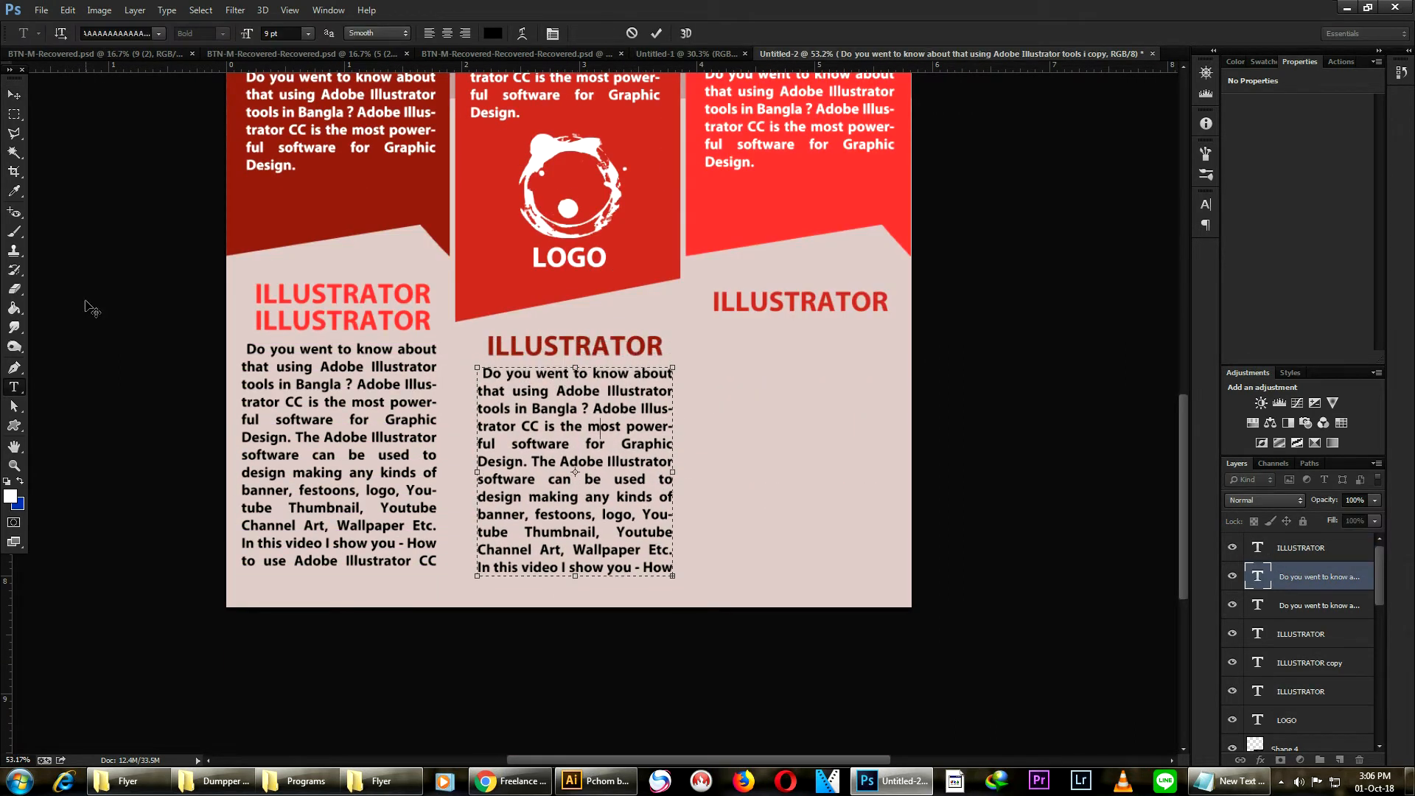
key("ctrl+Return")
key("v")
- Duplicate the paragraph beneath the right heading and shorten its text box
scroll(700, 405, "down", 2)
scroll(698, 404, "up", 1)
left_click_drag(655, 592, 828, 555)
key("t")
left_click(765, 709)
left_click_drag(765, 709, 770, 641)
key("ctrl+Return")
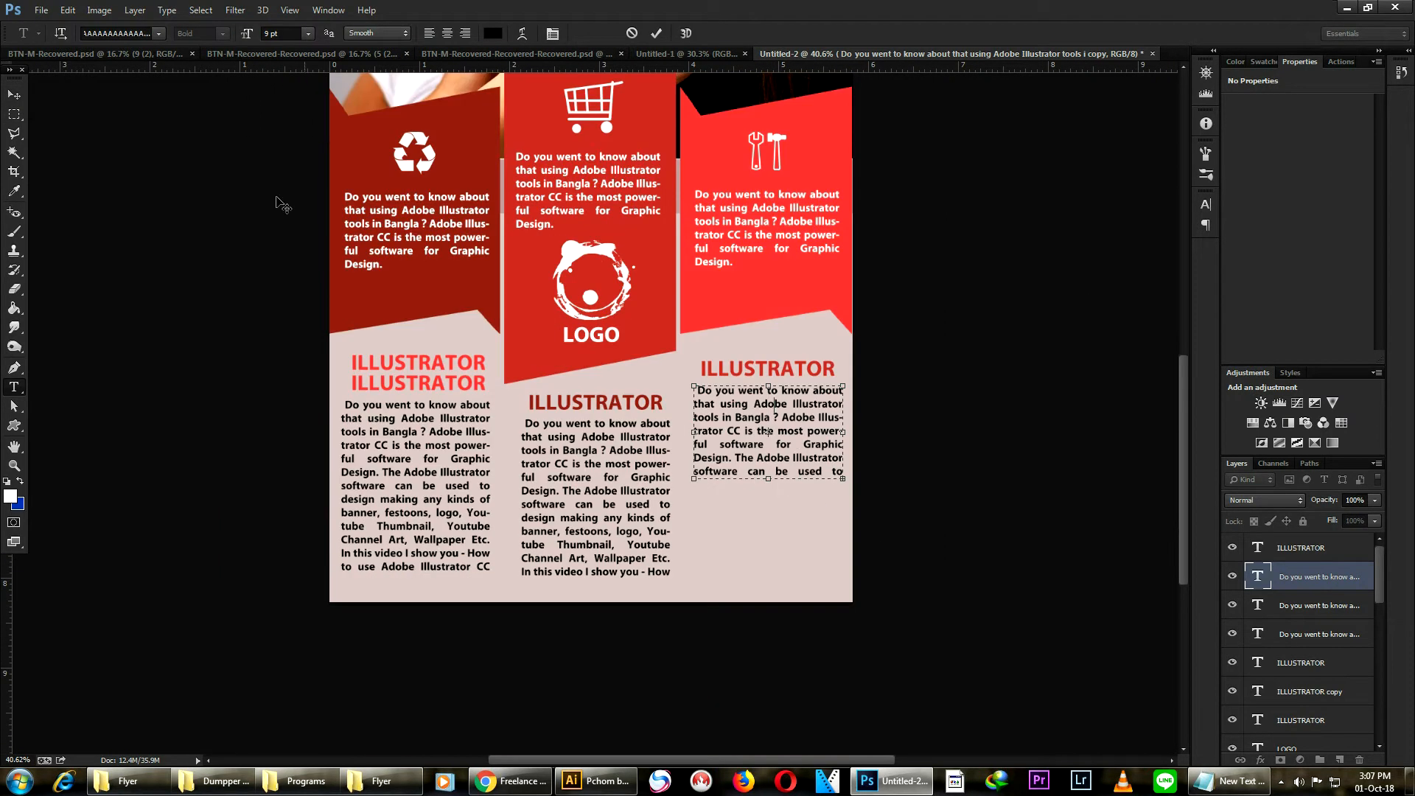
key("v")
- Draw a white 72 px circle with the Ellipse tool below the right column's description
scroll(1147, 553, "up", 1)
left_click(1352, 555)
left_click(14, 425)
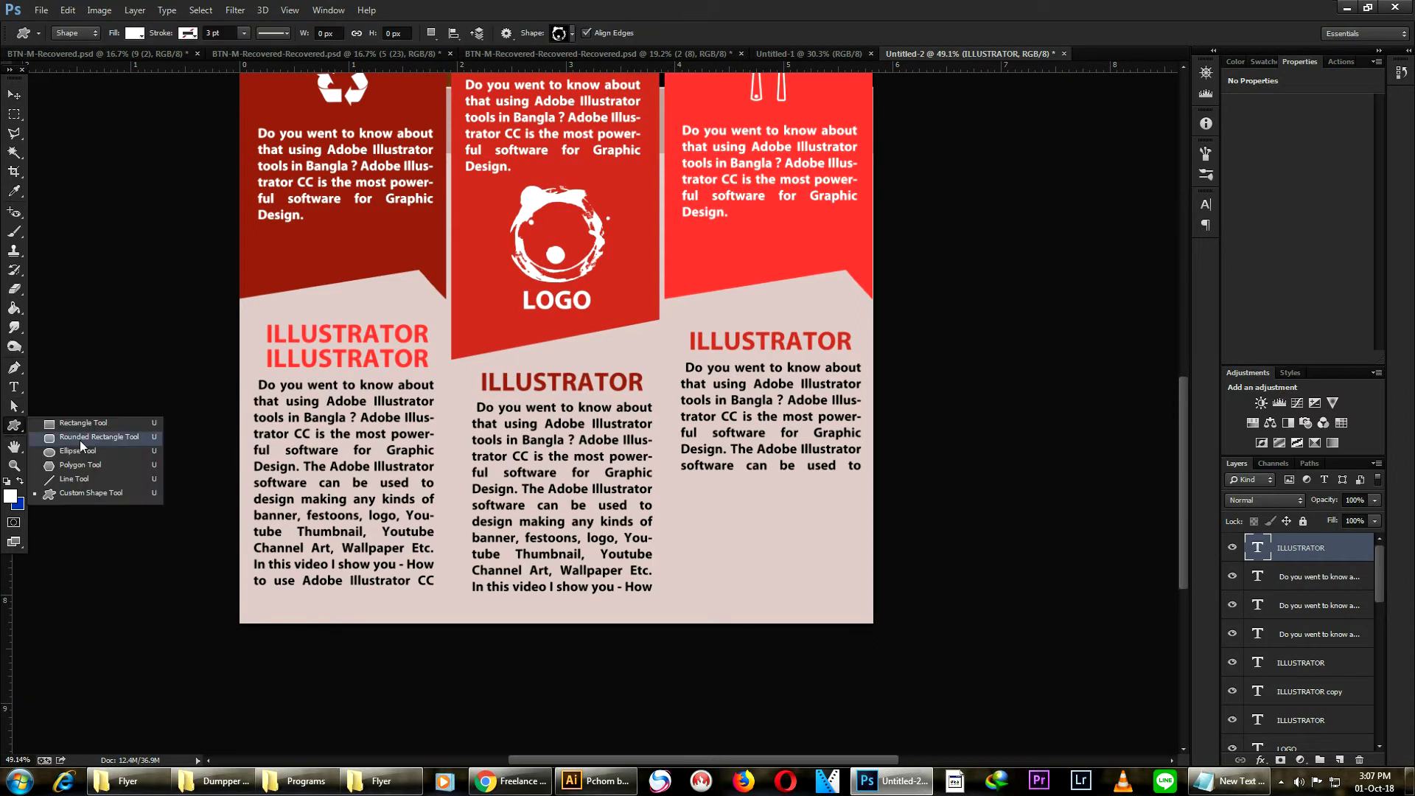
left_click(70, 447)
scroll(730, 508, "up", 3)
left_click_drag(660, 463, 707, 536)
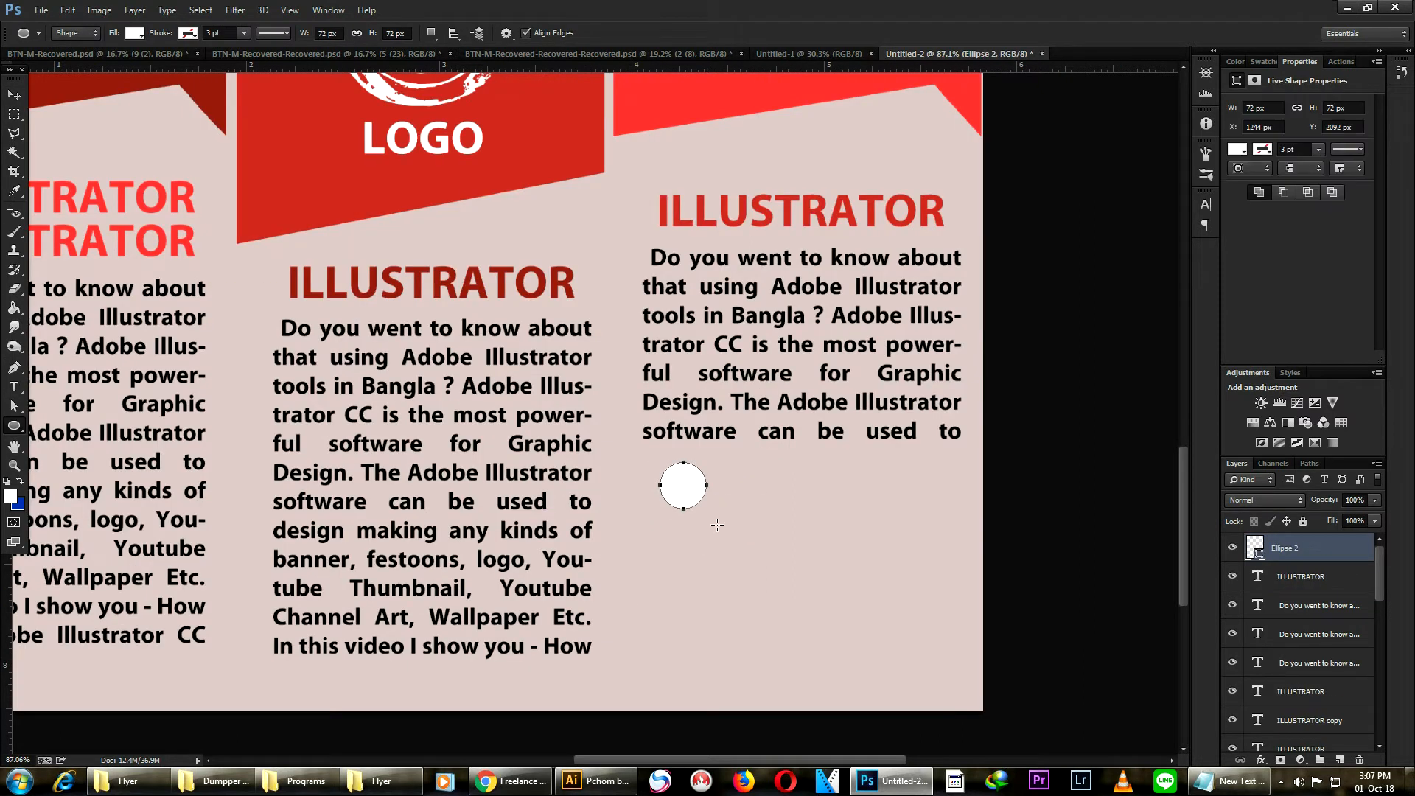
scroll(771, 440, "down", 3)
scroll(771, 440, "up", 2)
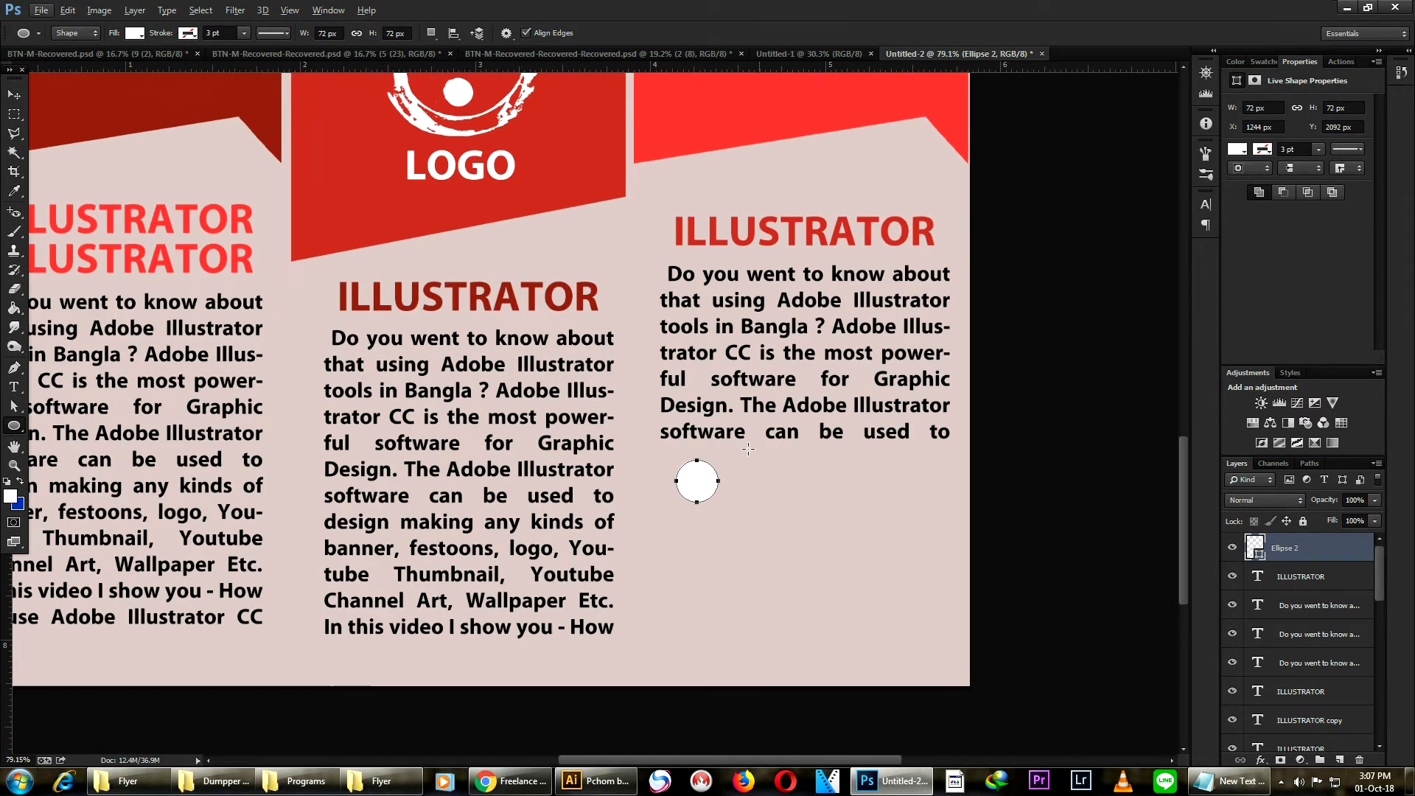
- Duplicate the white circle twice to form a vertical column of three circles below the right column's description
left_click(17, 97)
left_click_drag(701, 484, 681, 600)
left_click(688, 479)
left_click(689, 537, "shift")
left_click(682, 588, "shift")
key("ctrl+0")
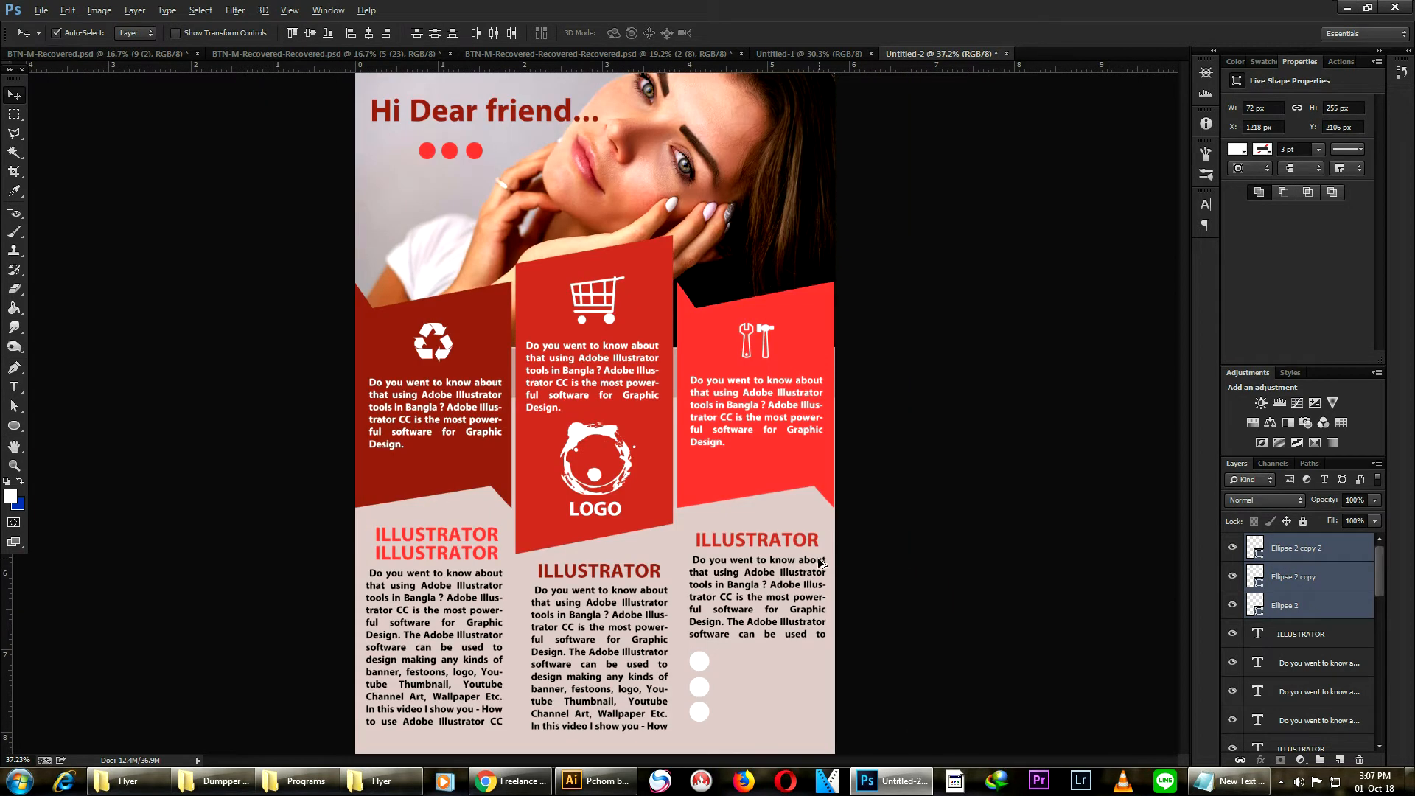
- Recolour the bottom circle with the dark red sampled from the left banner
scroll(730, 693, "up", 6)
left_click_drag(758, 580, 769, 449)
double_click(1254, 549)
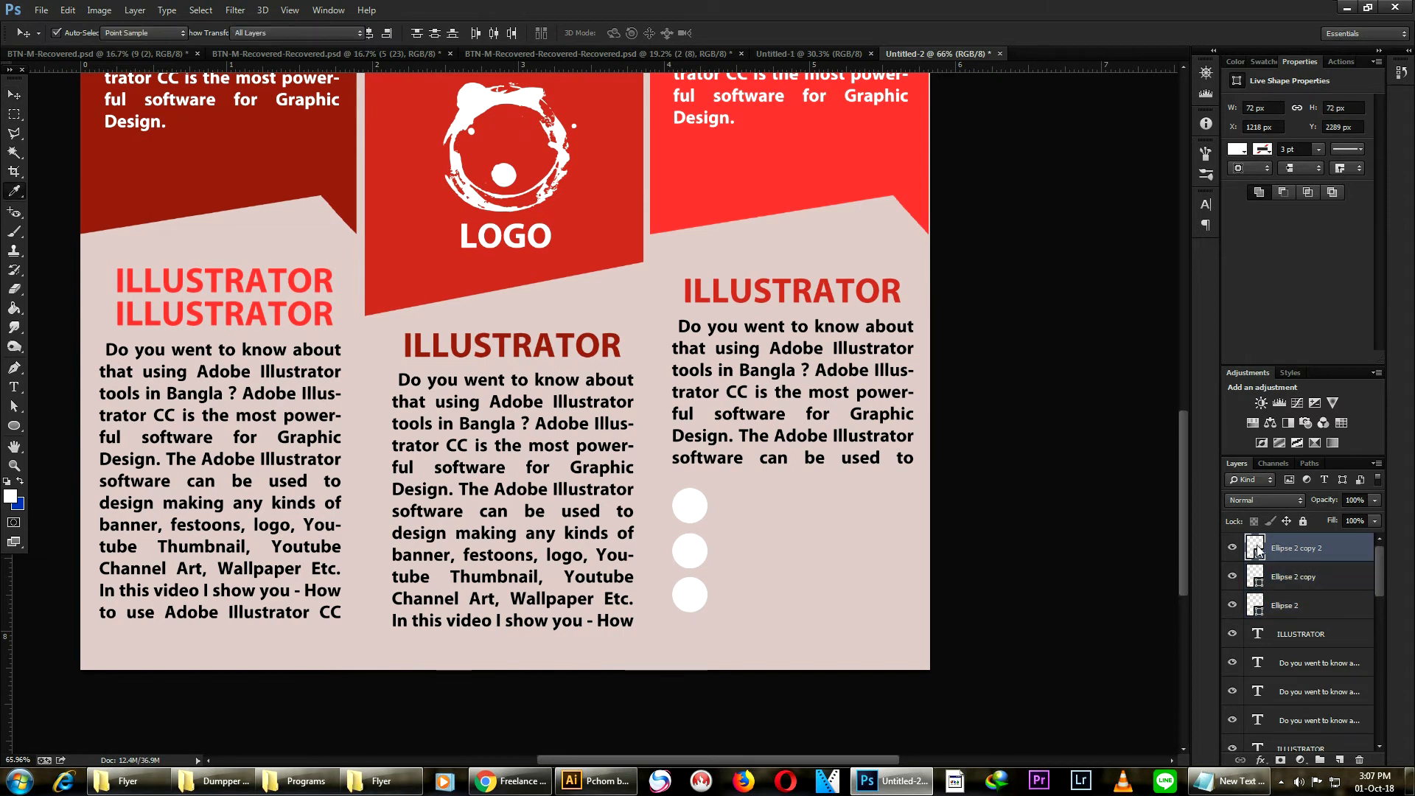
left_click(786, 160)
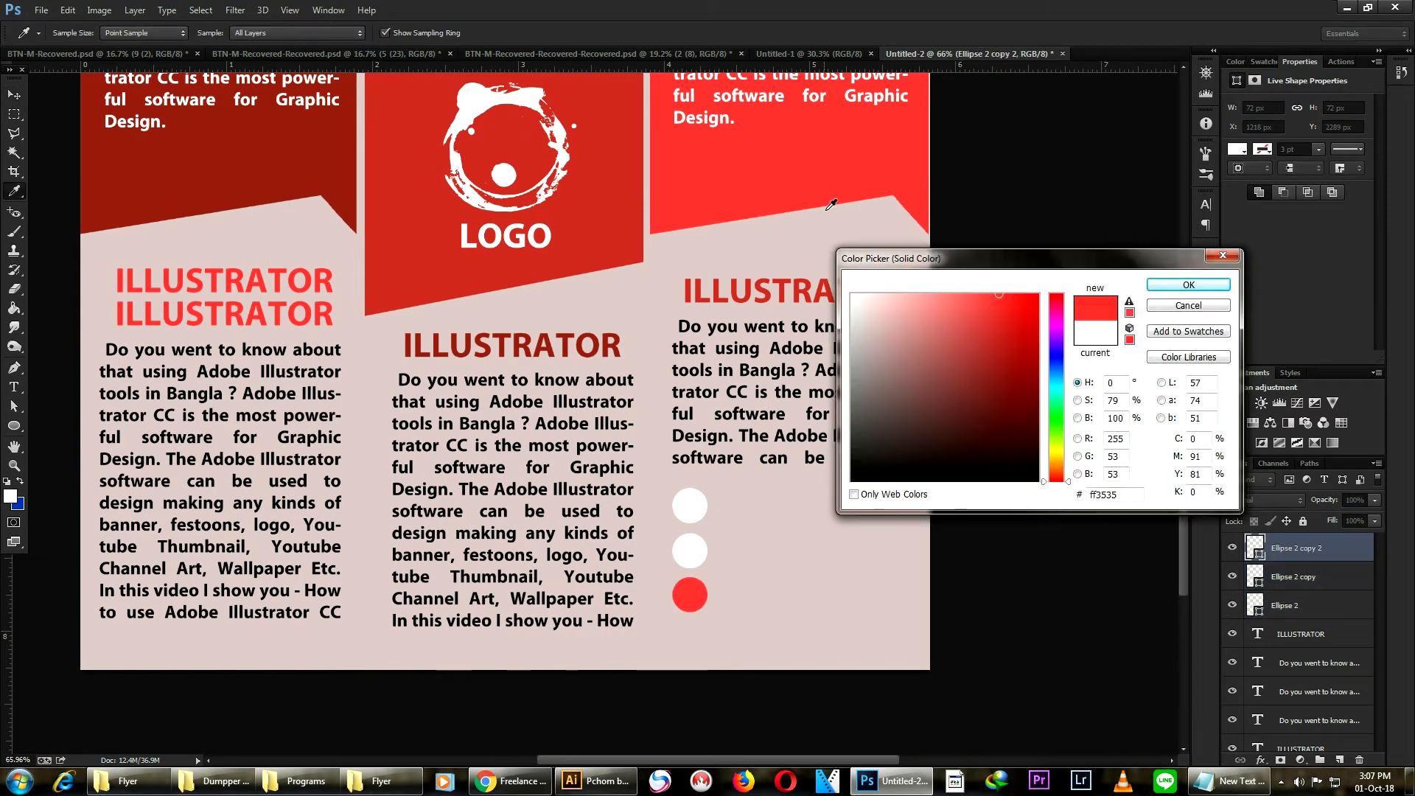
left_click(271, 151)
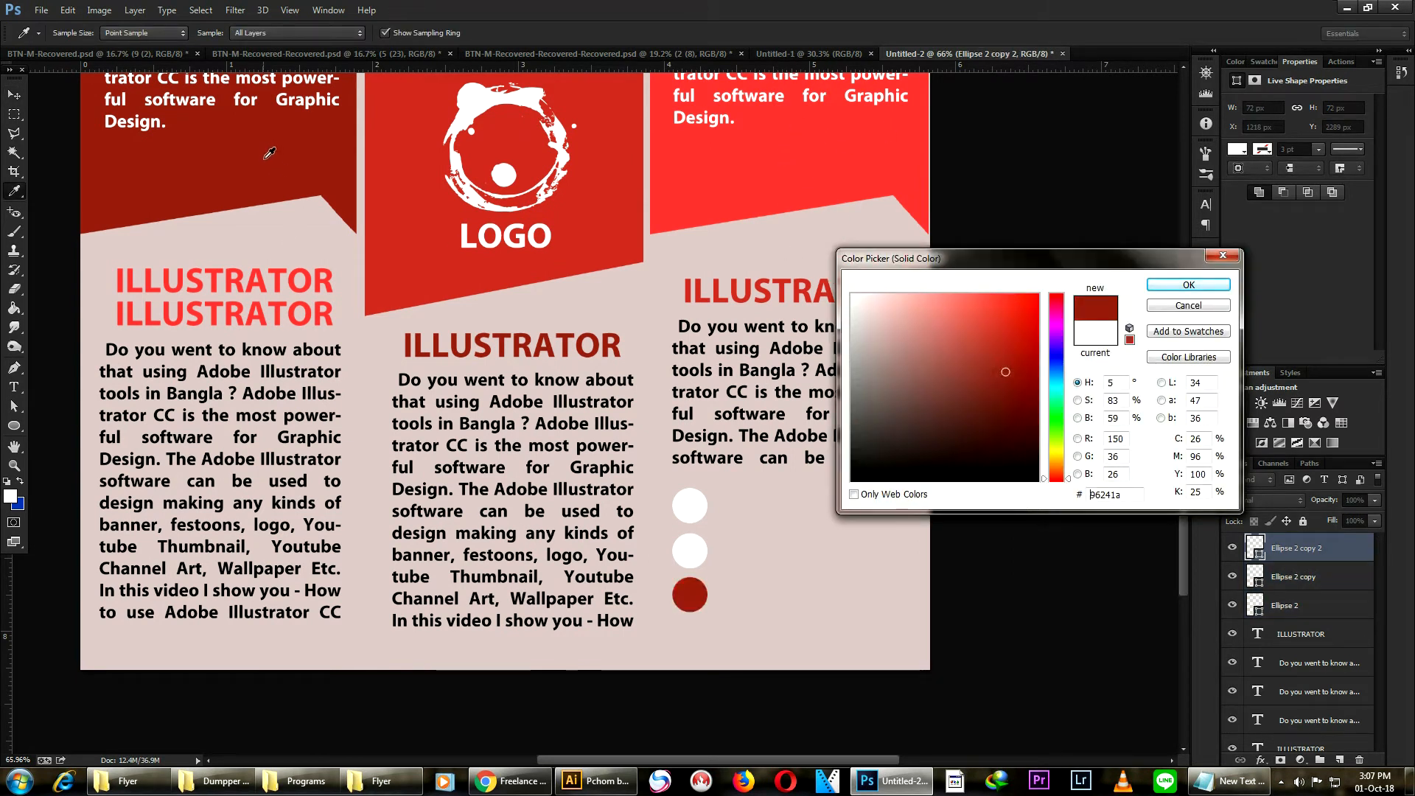
left_click(1188, 284)
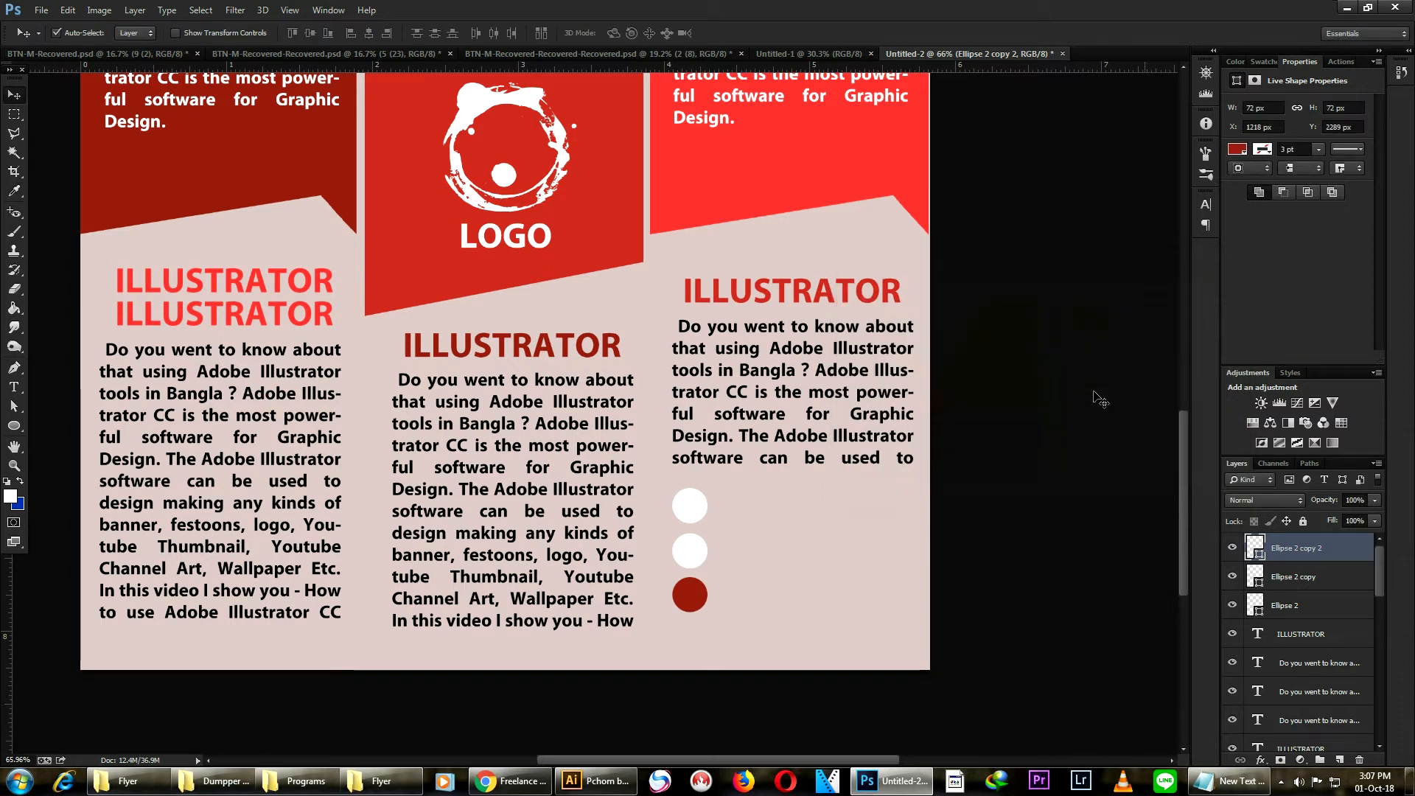
- Recolour the middle and top circles with the same dark red sampled from the left banner
left_click(690, 551)
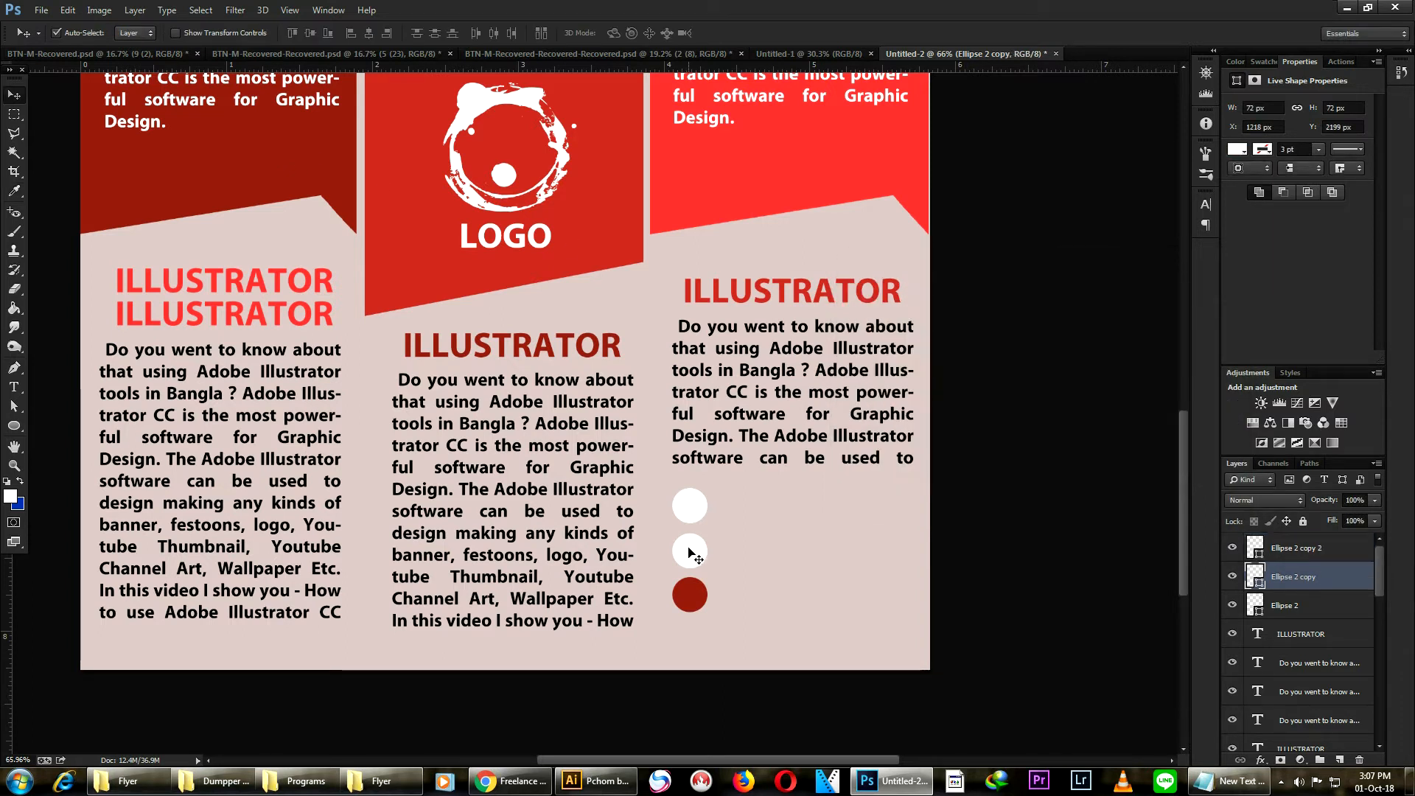
double_click(1256, 576)
left_click(228, 178)
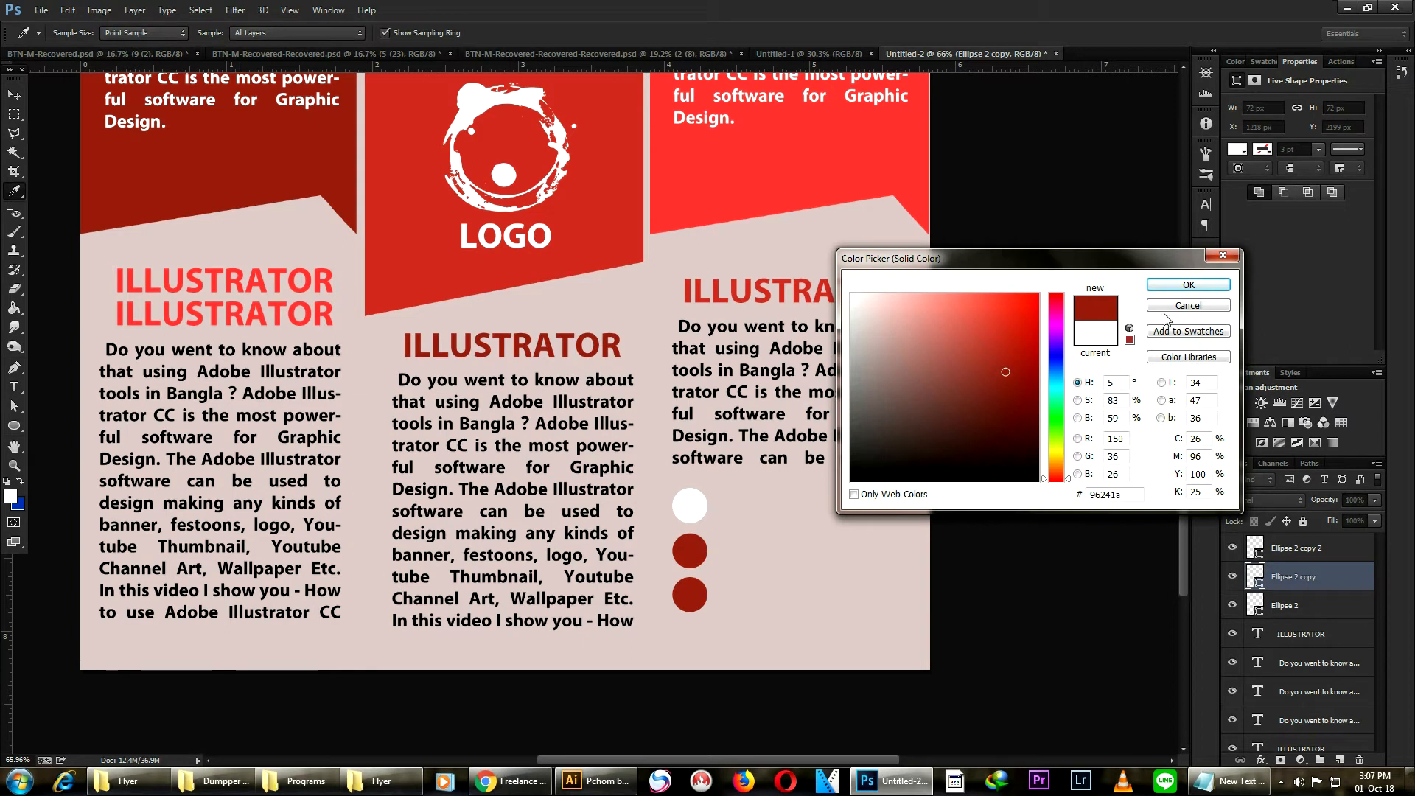
left_click(1188, 285)
left_click(686, 507)
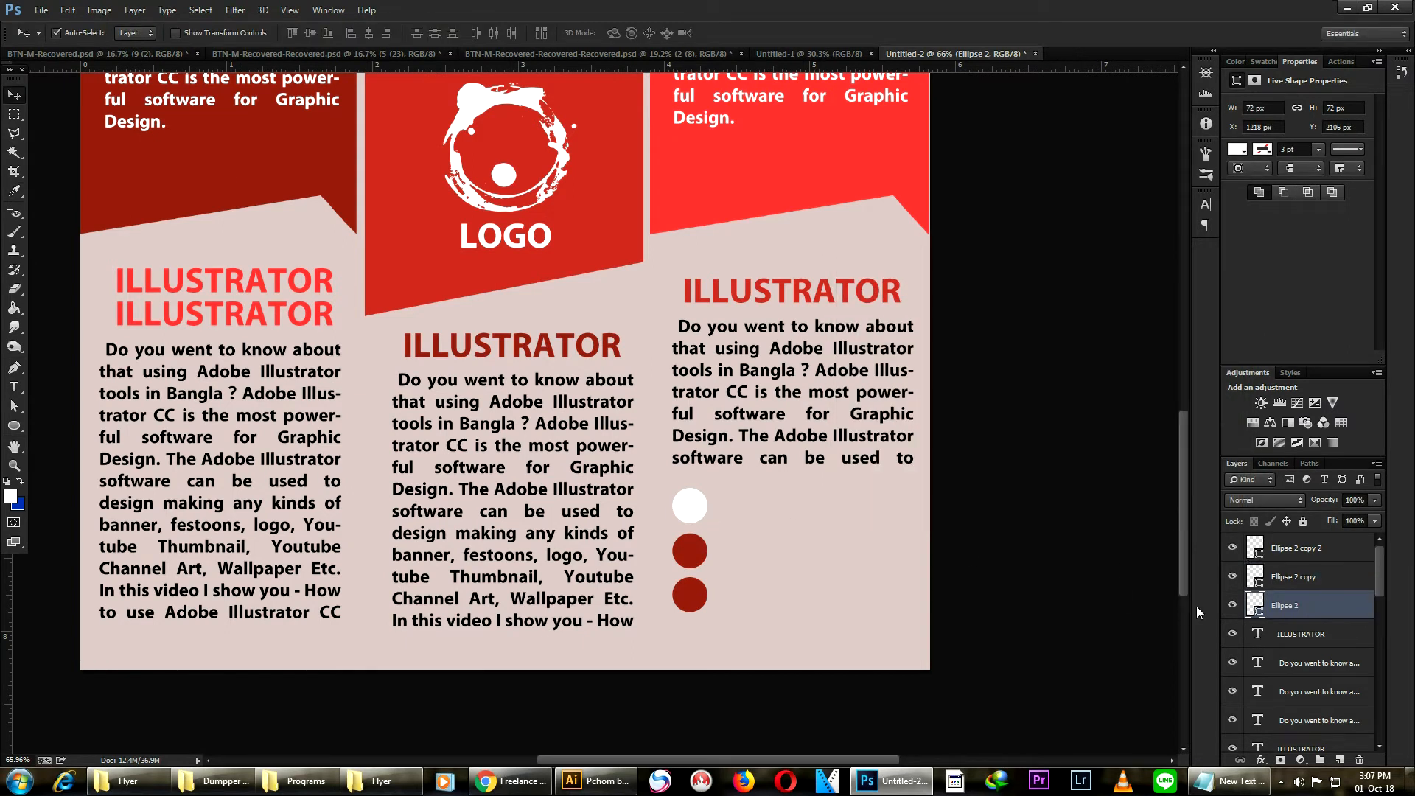
double_click(1261, 605)
left_click(248, 166)
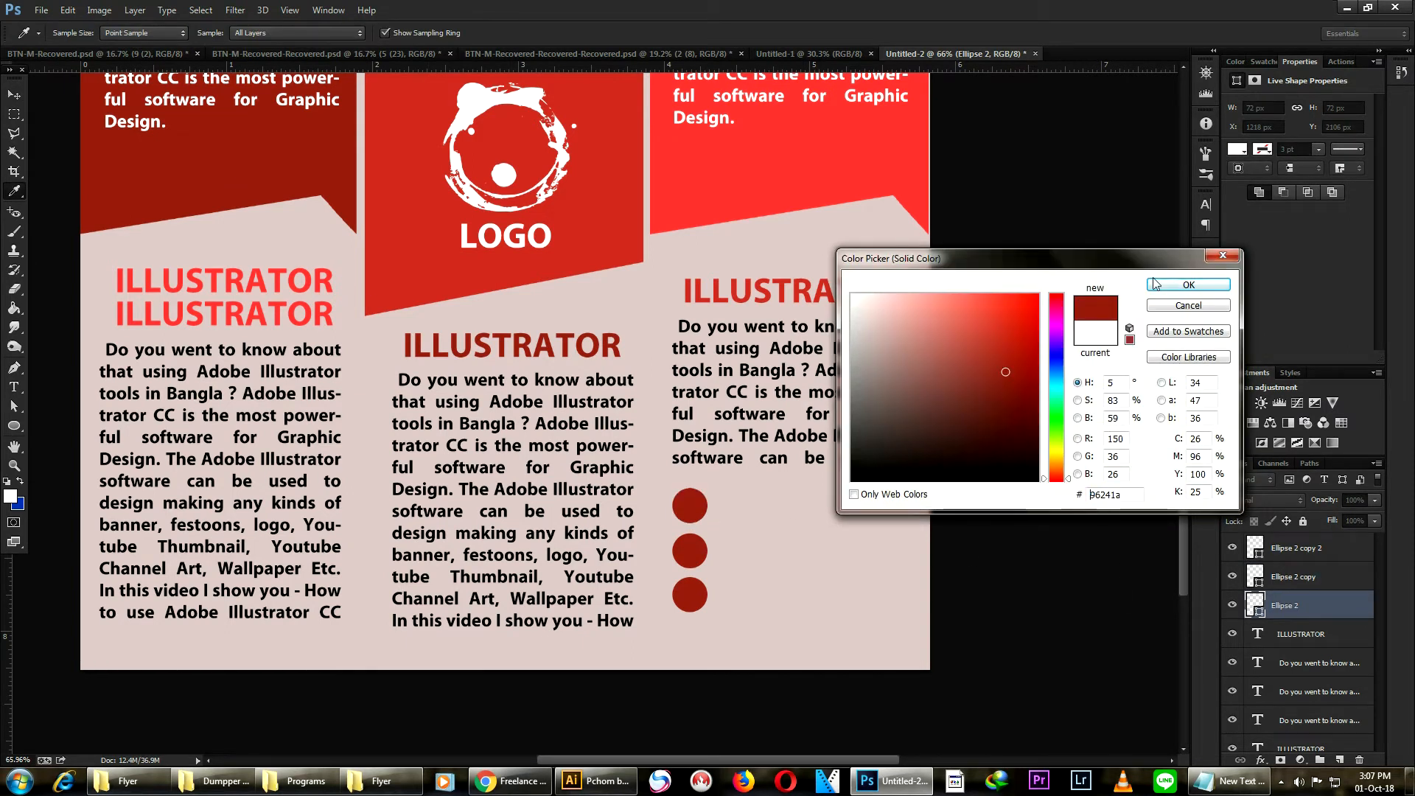
left_click(1188, 284)
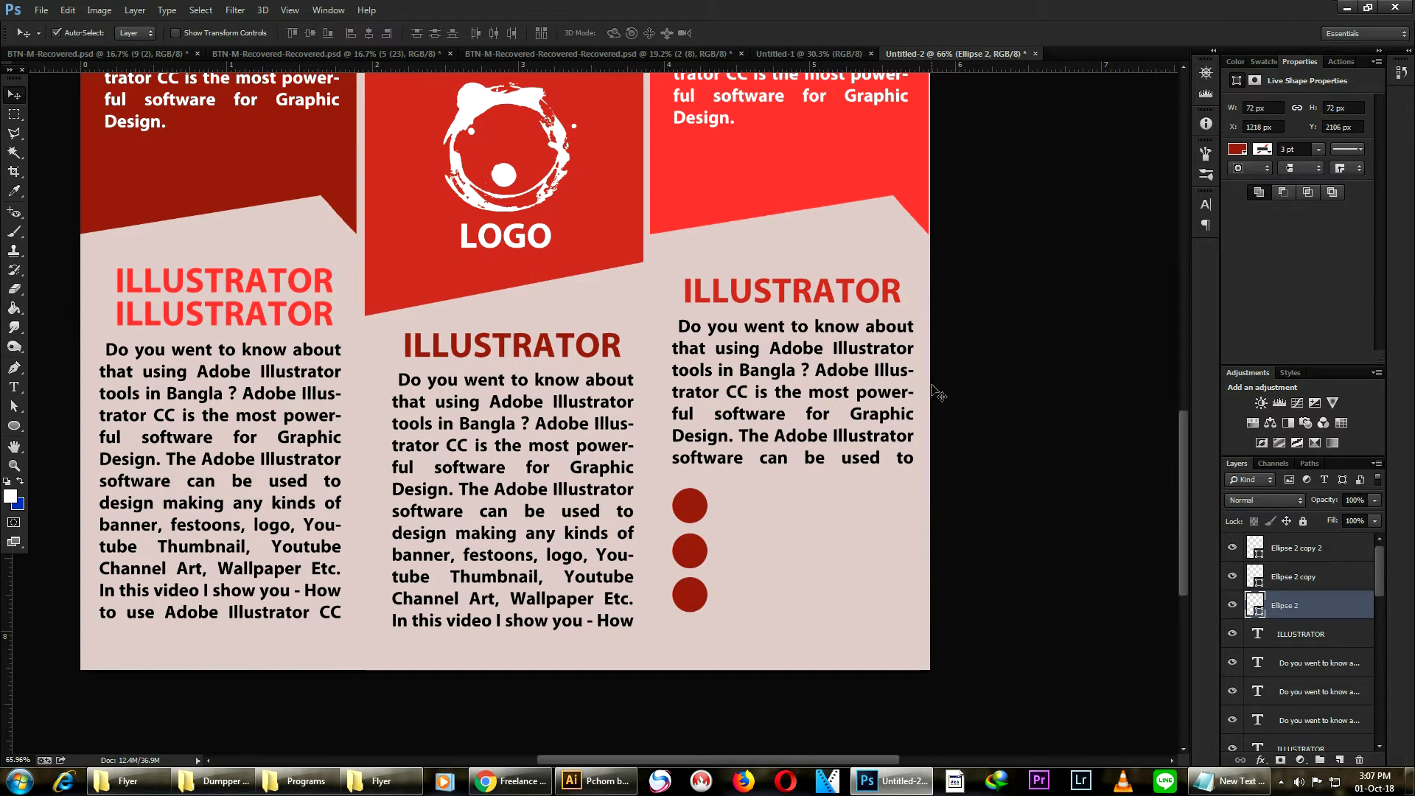
- Select all three circles and move them slightly lower
left_click(703, 562, "shift")
left_click(688, 599, "shift")
left_click_drag(686, 610, 685, 627)
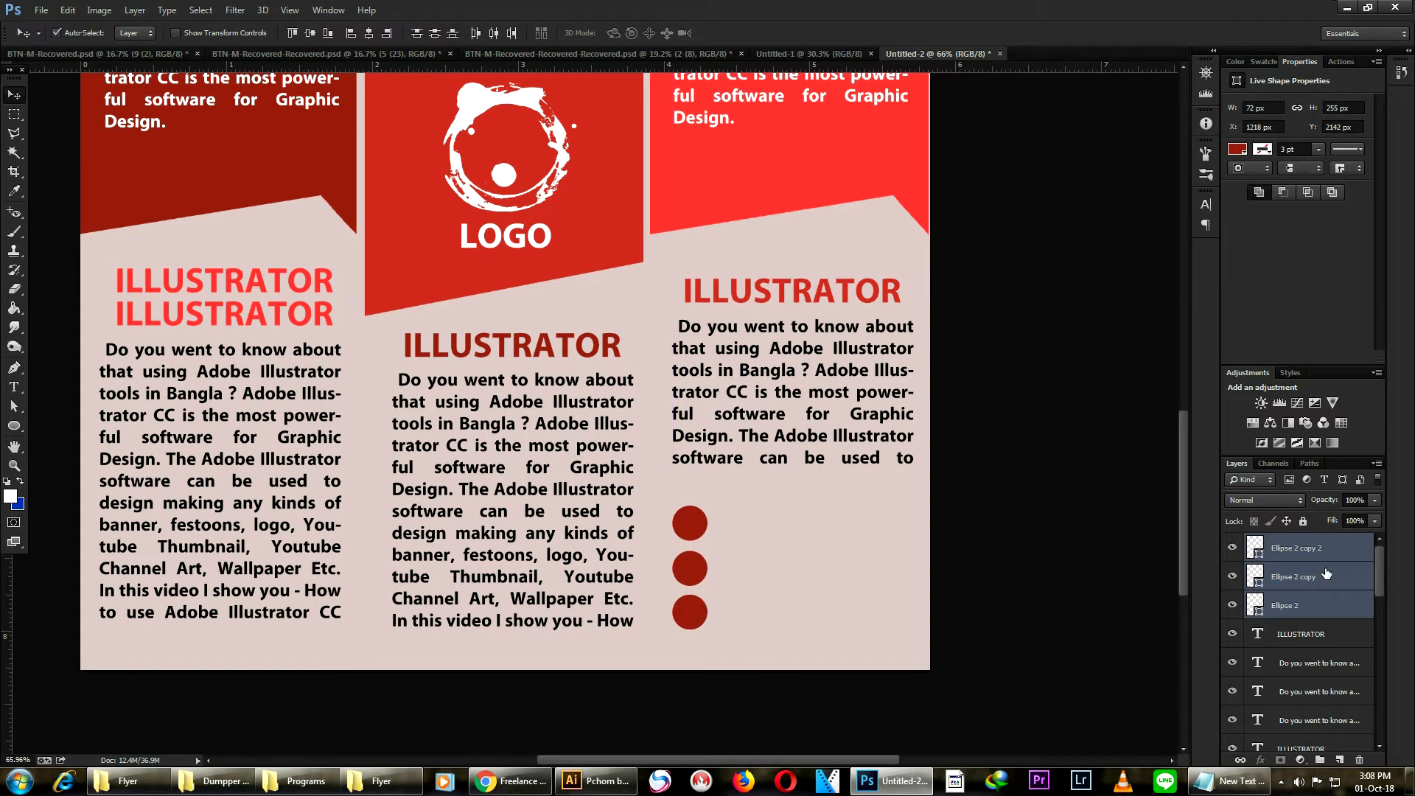
- Group the three circle layers into a new group named Cical
right_click(1326, 573)
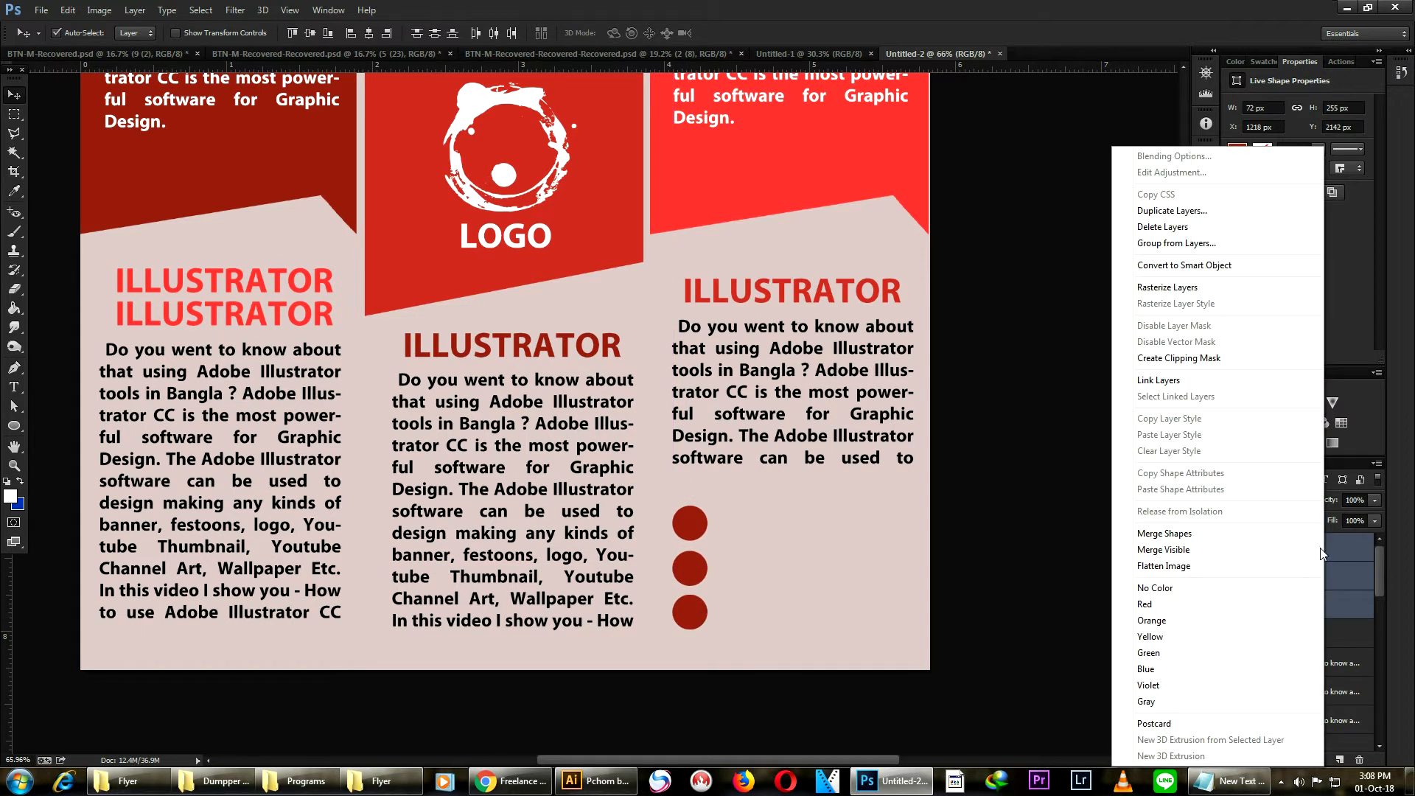
left_click(1164, 244)
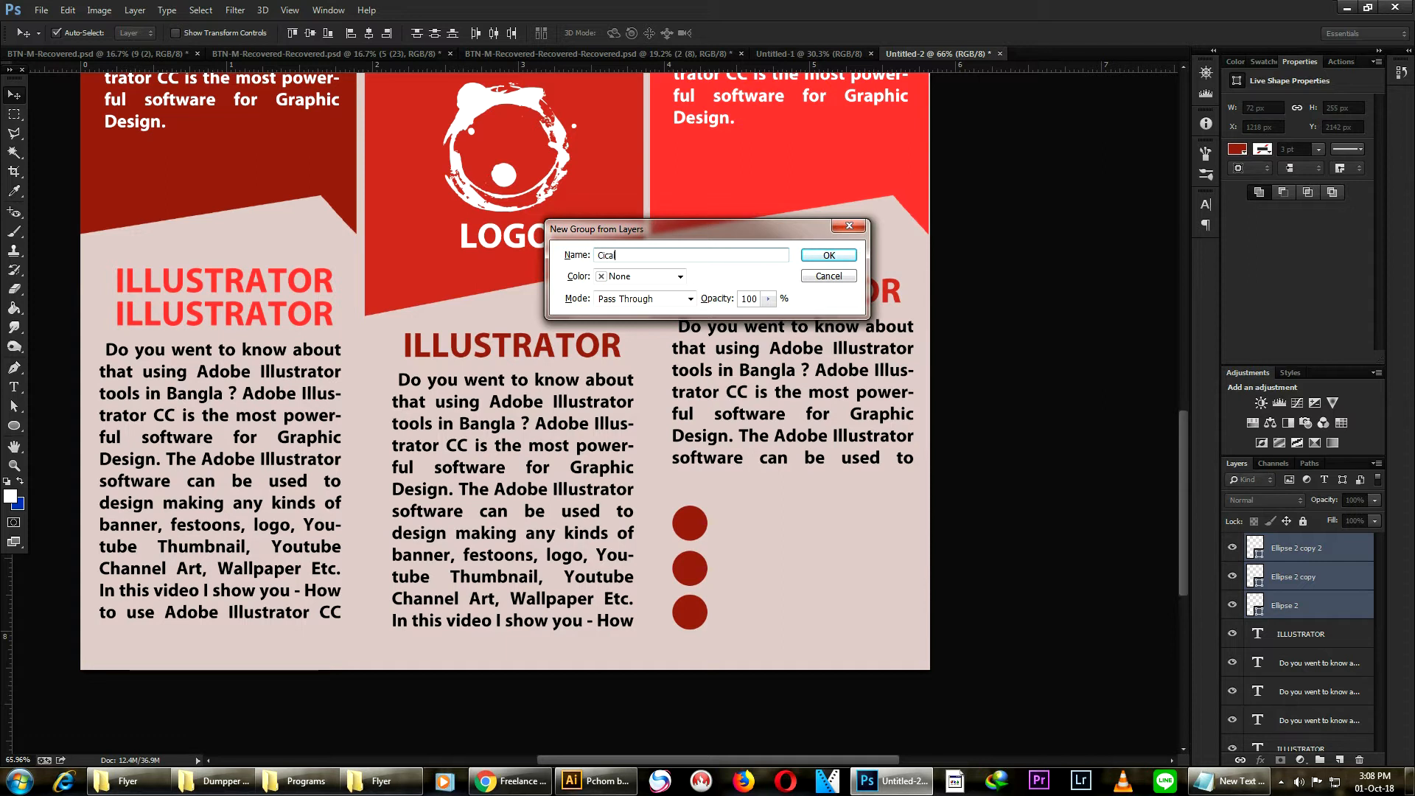
key("Return")
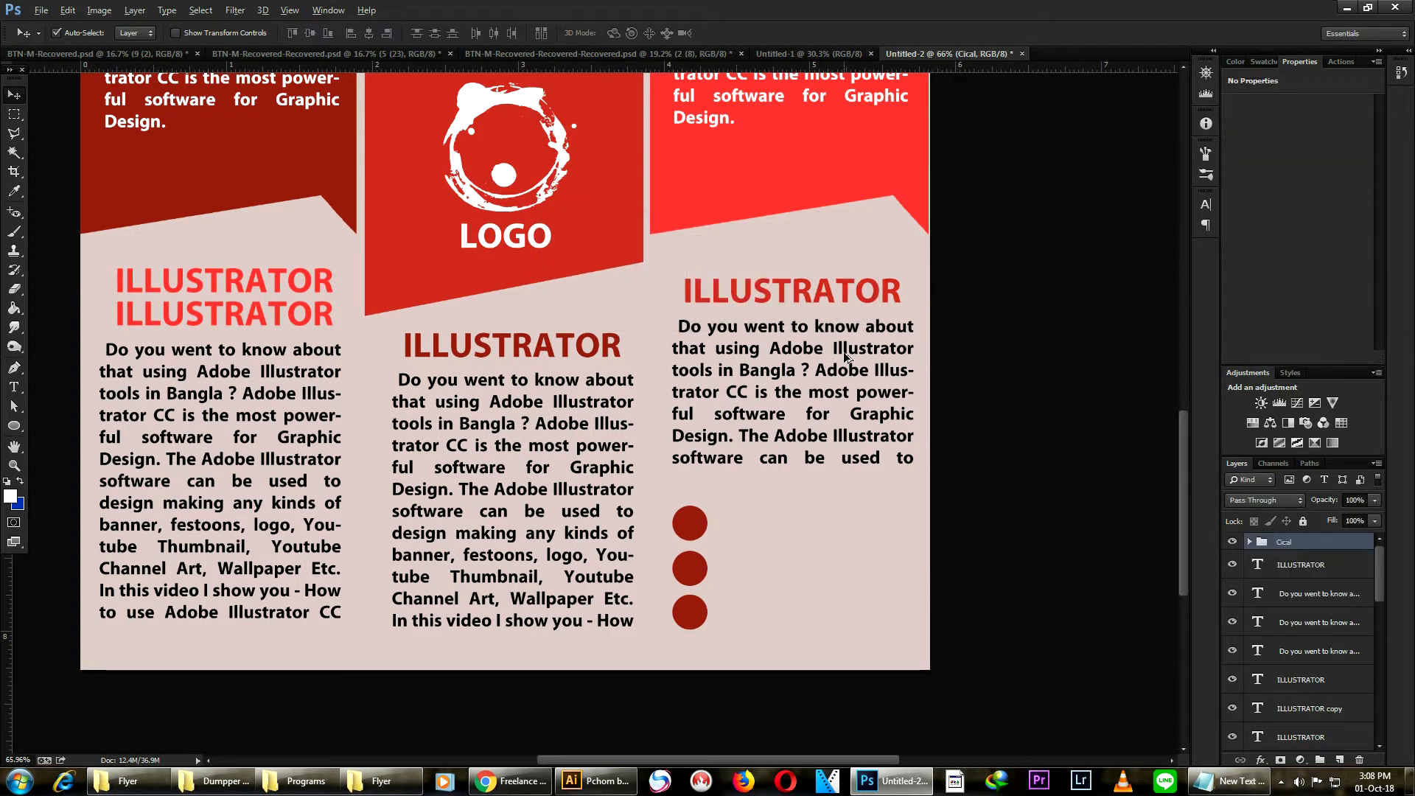
- Review the whole flyer layout at different zoom levels
scroll(842, 354, "down", 1)
scroll(845, 352, "up", 2)
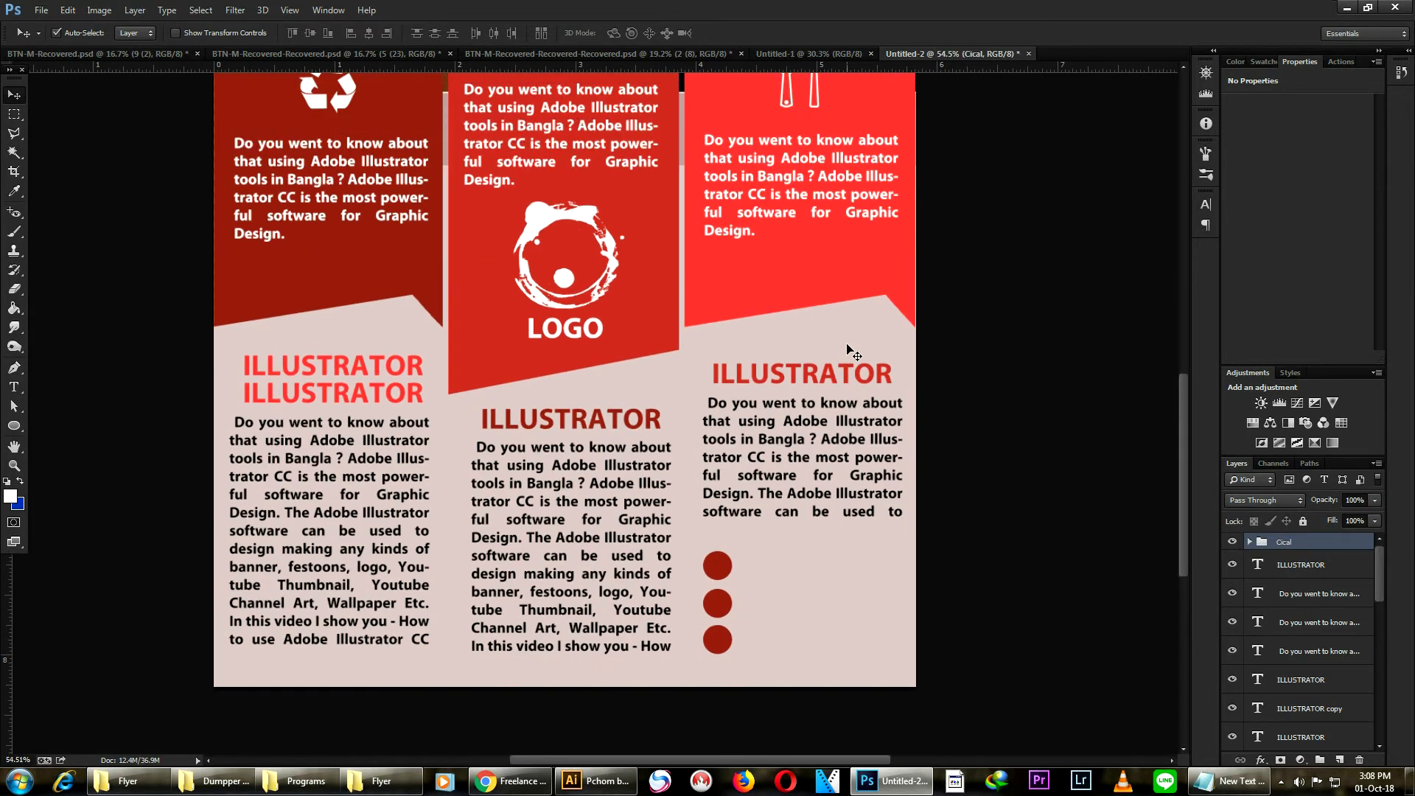
scroll(846, 354, "down", 1)
scroll(851, 384, "down", 1)
scroll(854, 379, "up", 2)
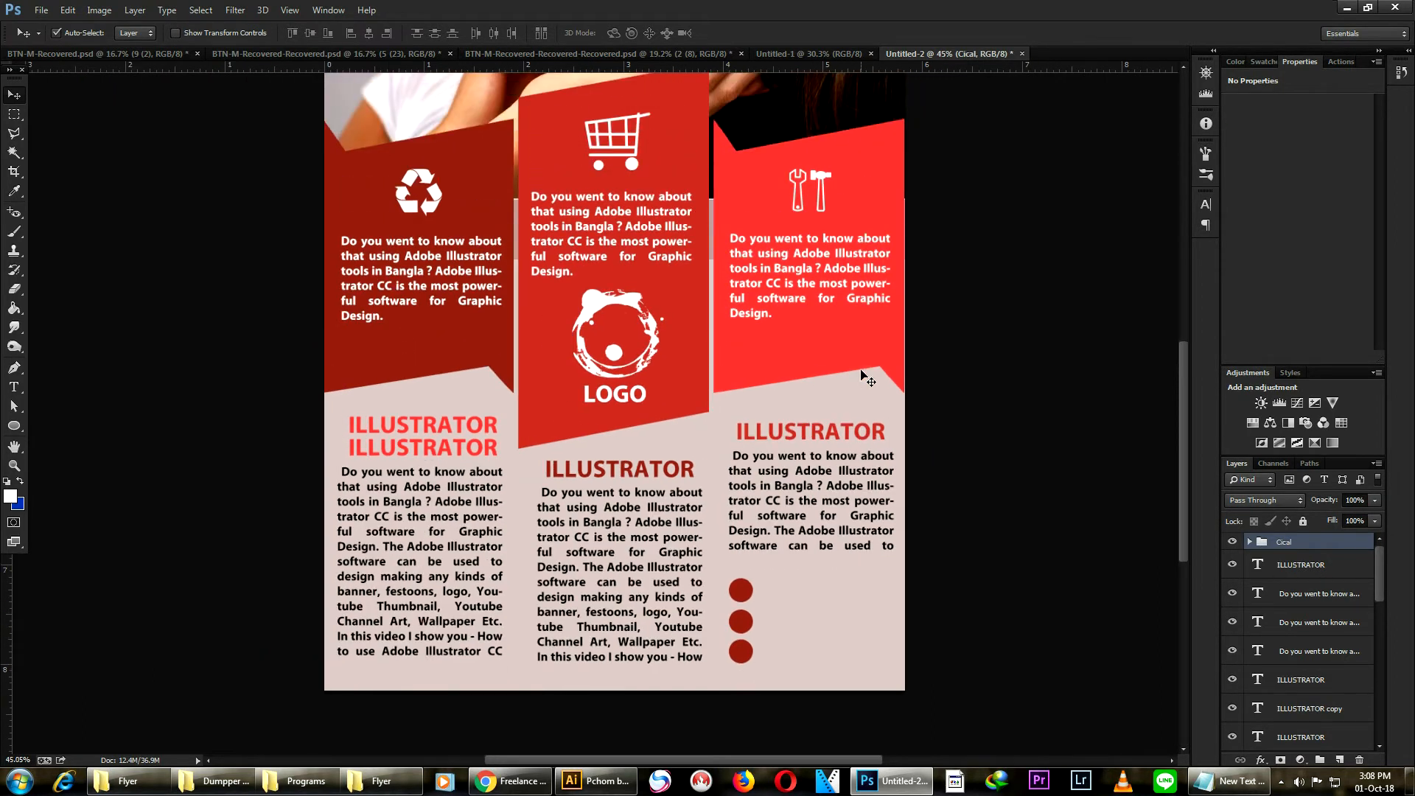
scroll(860, 374, "down", 1)
scroll(862, 376, "down", 1)
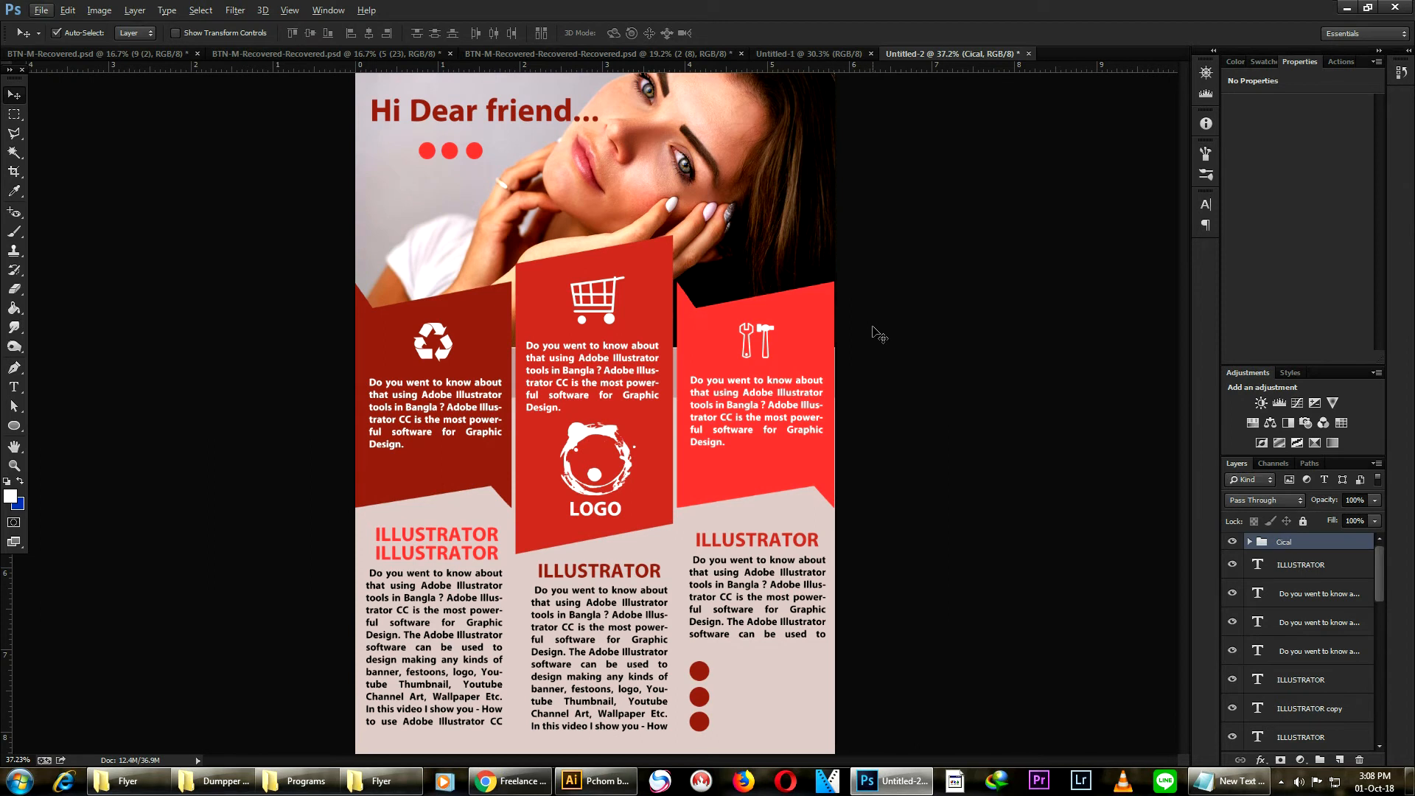
scroll(879, 336, "down", 1)
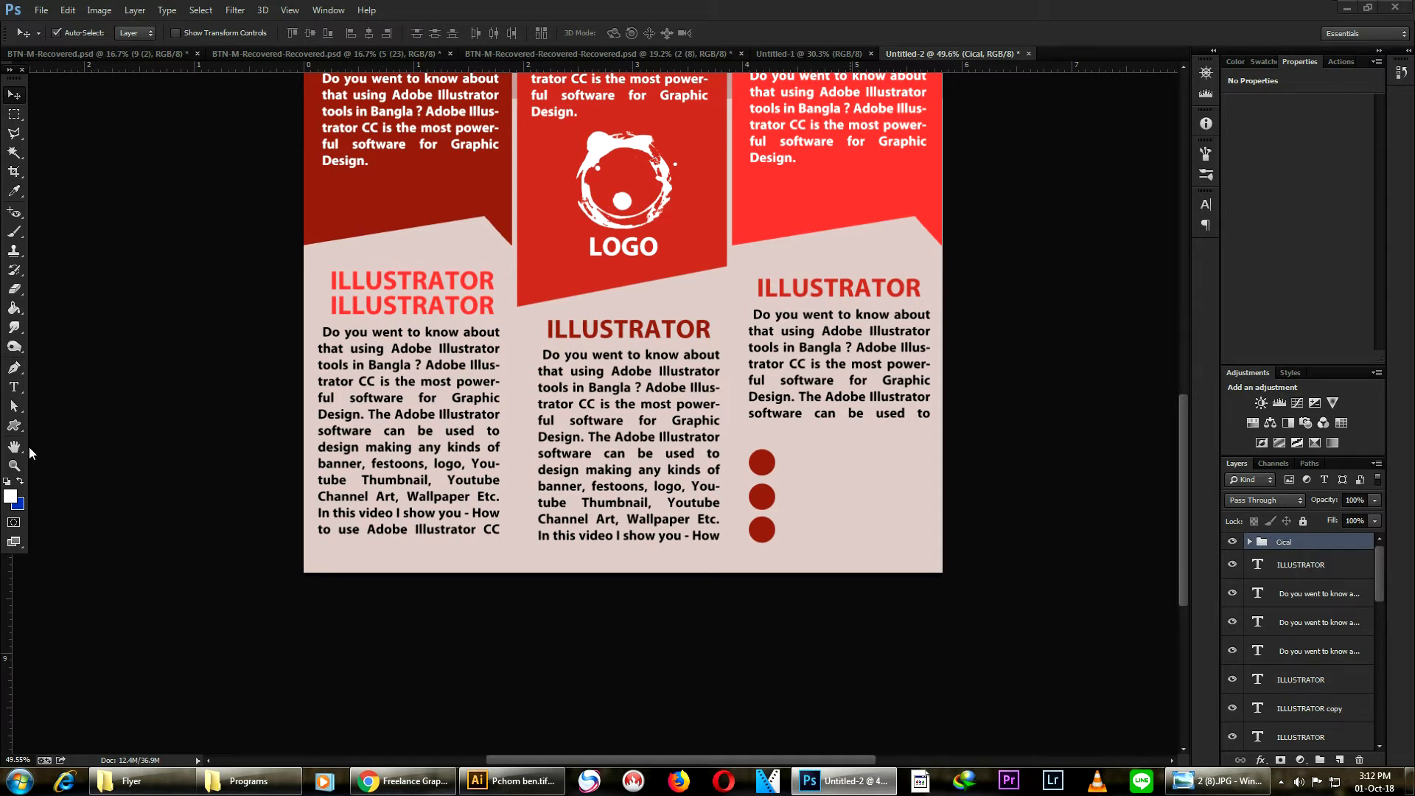
- Draw a white globe custom shape about 53 px wide over the bottom circle
left_click(13, 431)
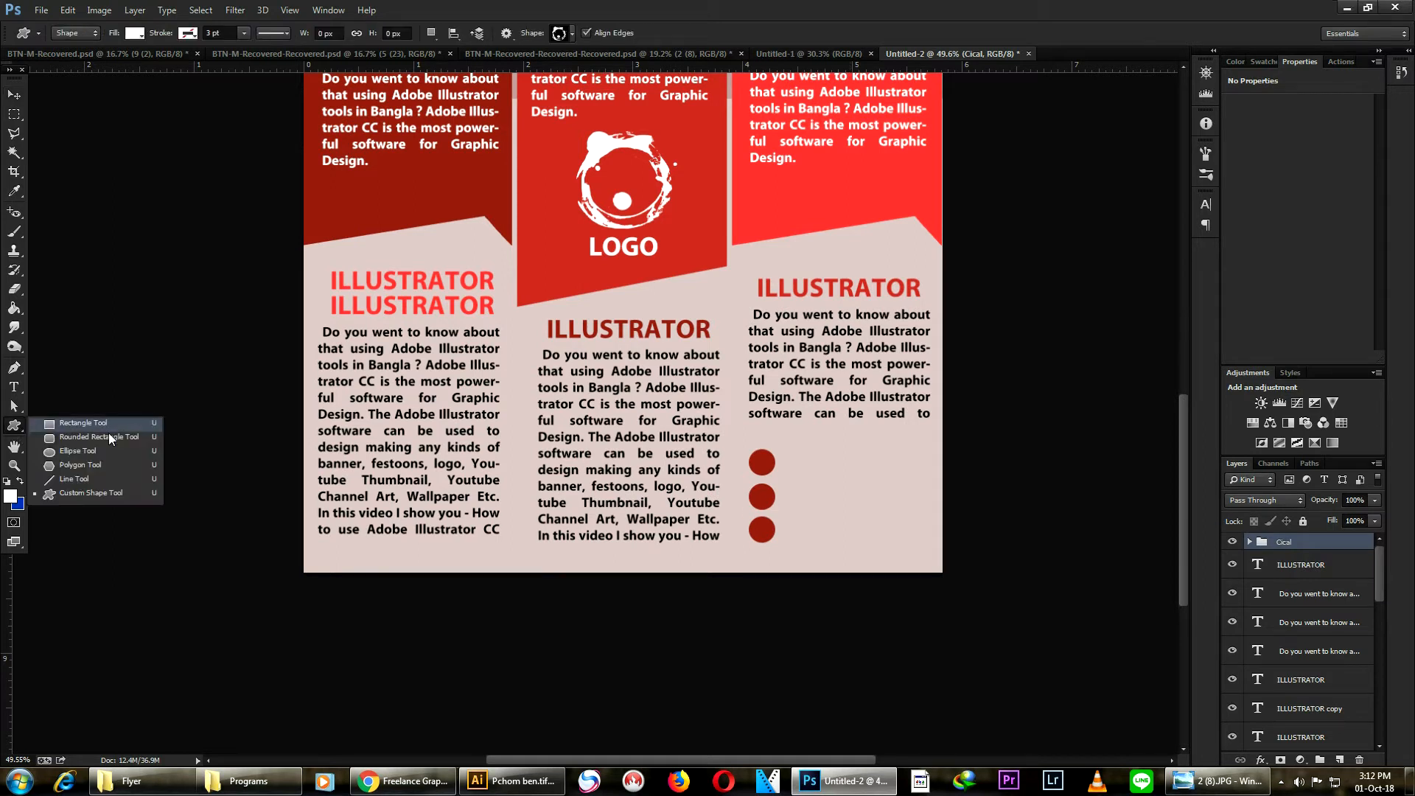
left_click(74, 499)
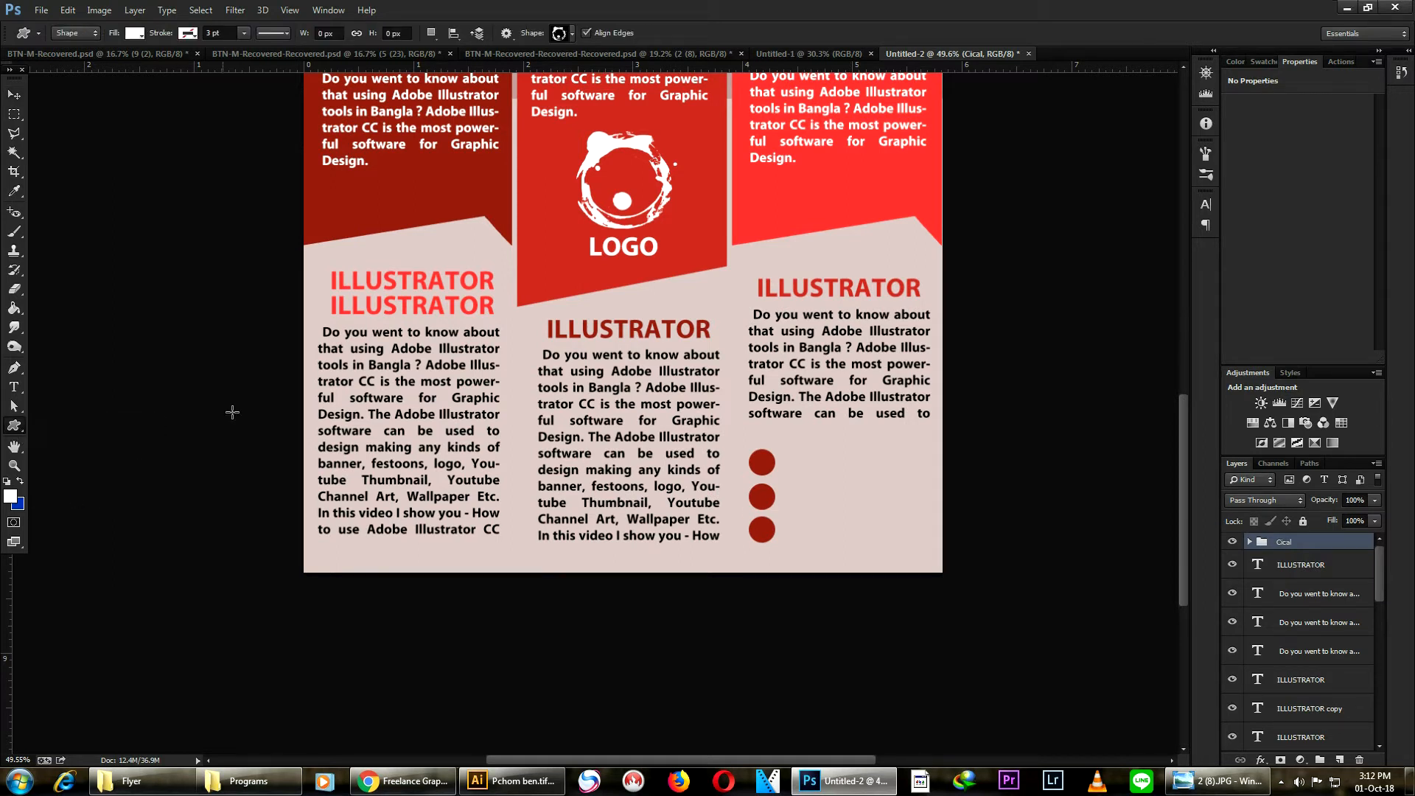
left_click(573, 35)
scroll(612, 374, "down", 5)
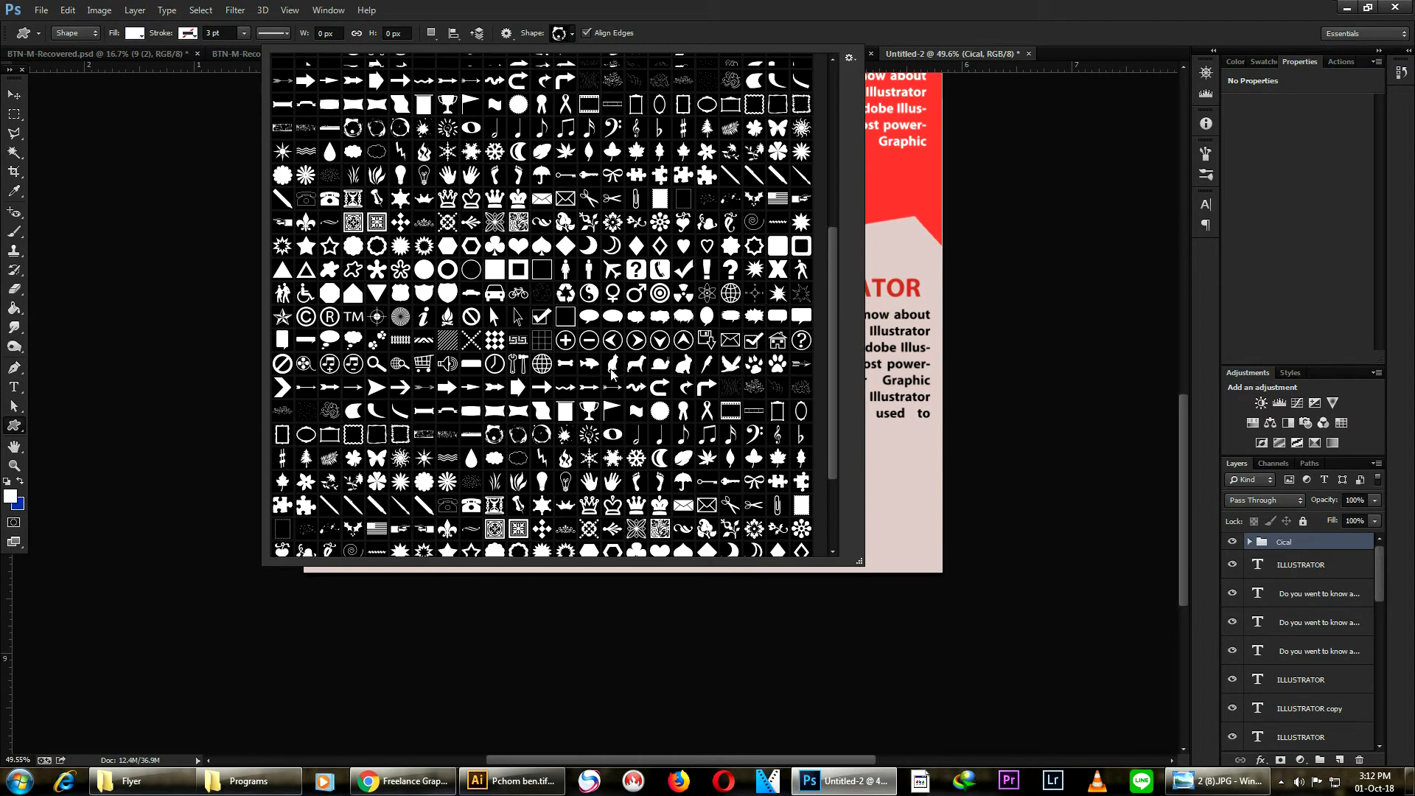
scroll(612, 374, "up", 1)
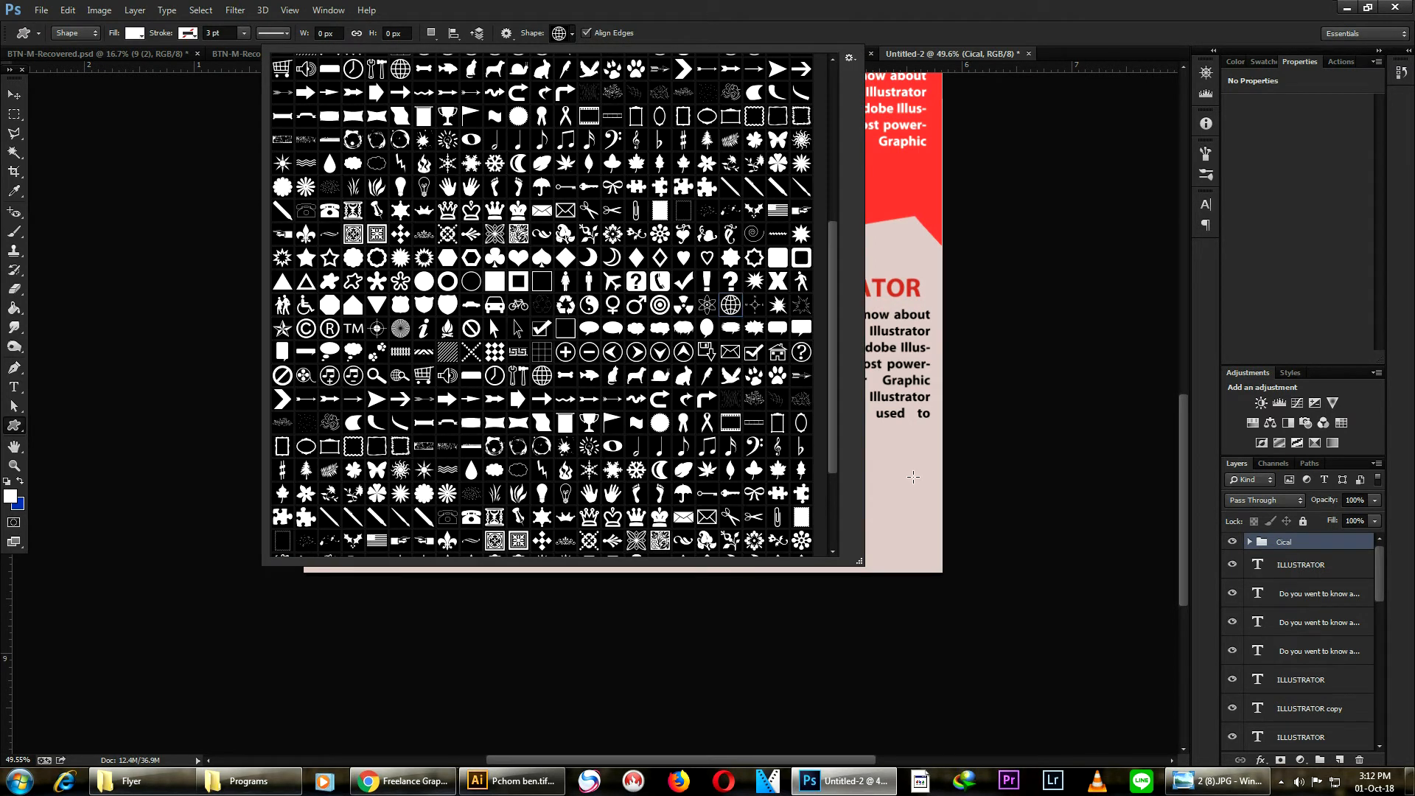
left_click(912, 477)
left_click(661, 316)
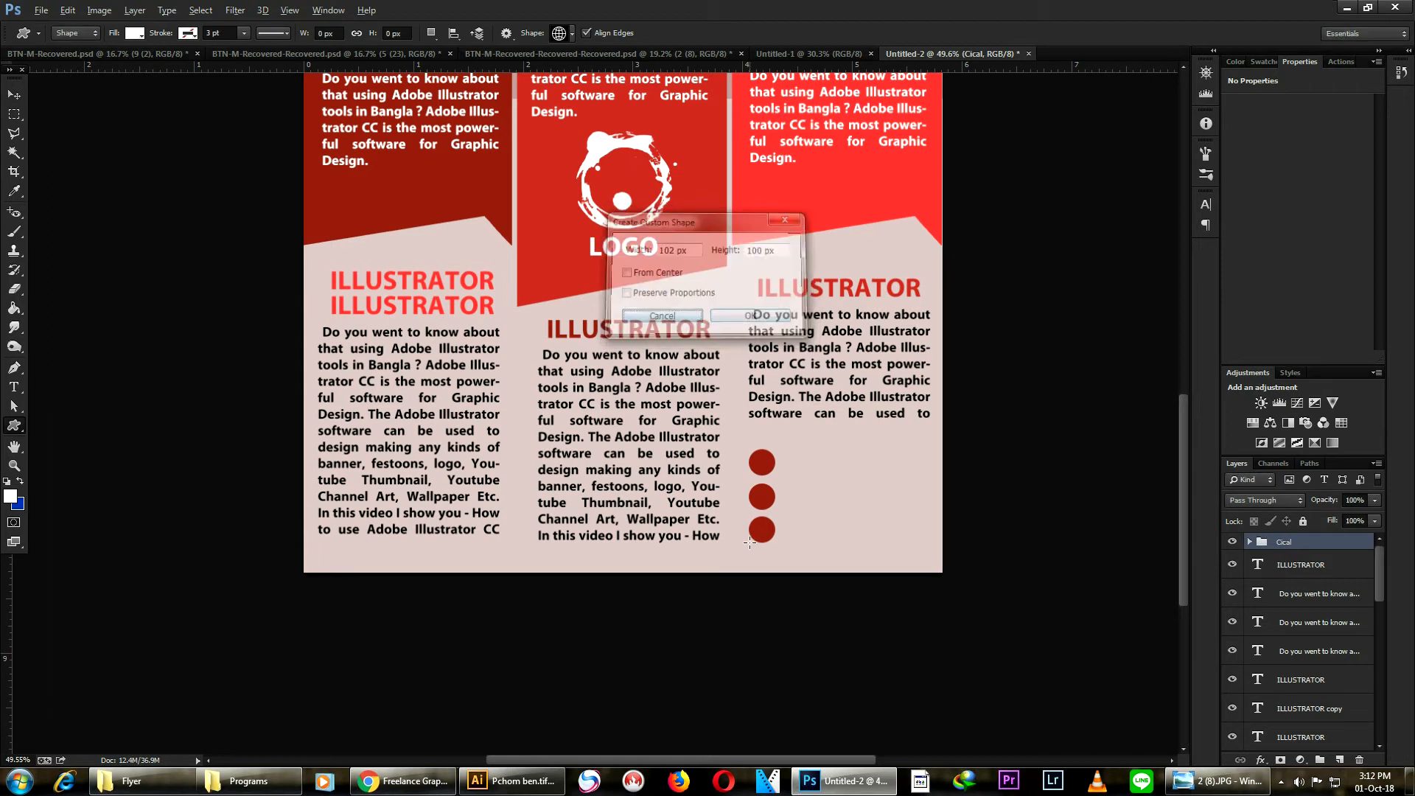
scroll(768, 499, "up", 5)
left_click_drag(767, 488, 811, 533)
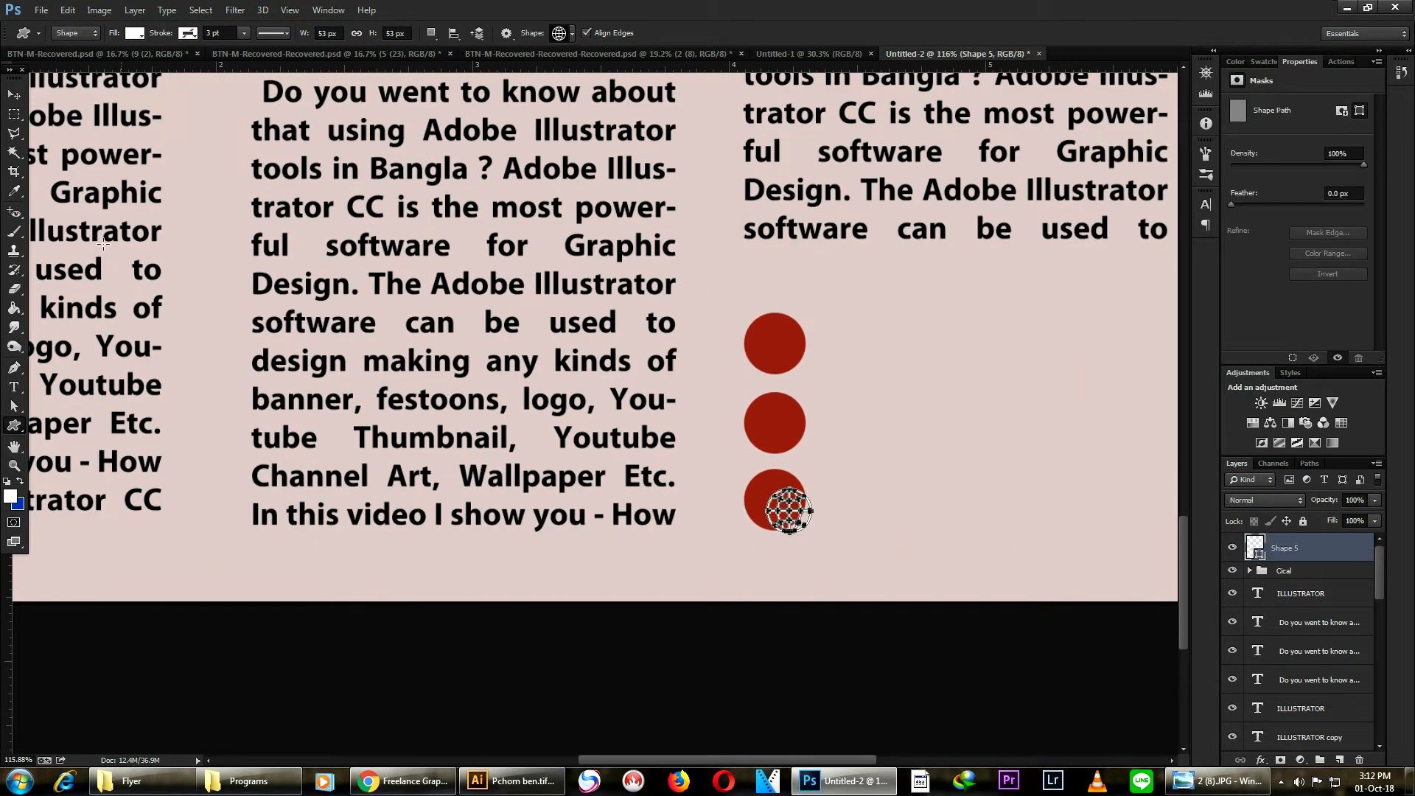
- Center the globe icon on the bottom circle
left_click(13, 94)
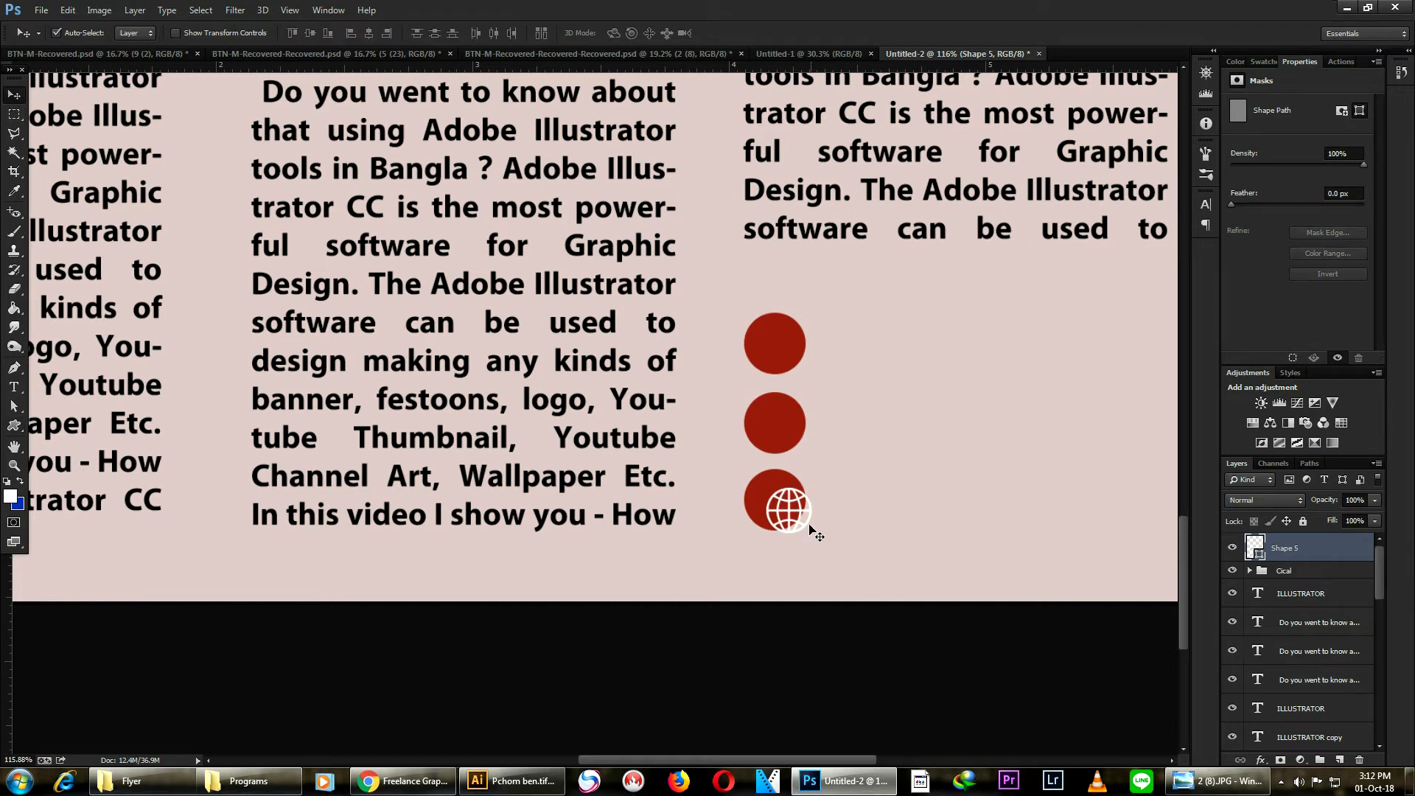
left_click_drag(800, 533, 795, 516)
scroll(828, 442, "down", 5)
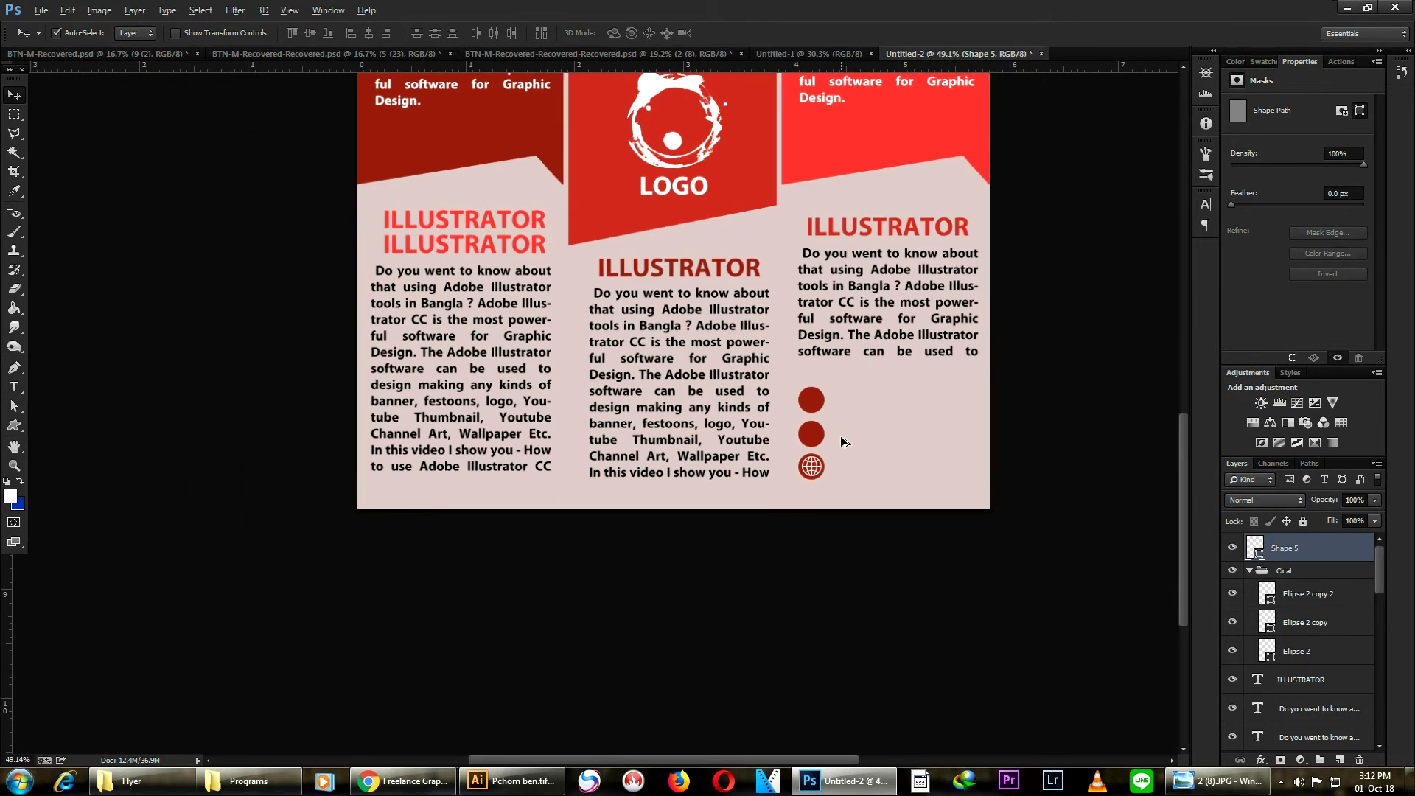
scroll(849, 450, "up", 3)
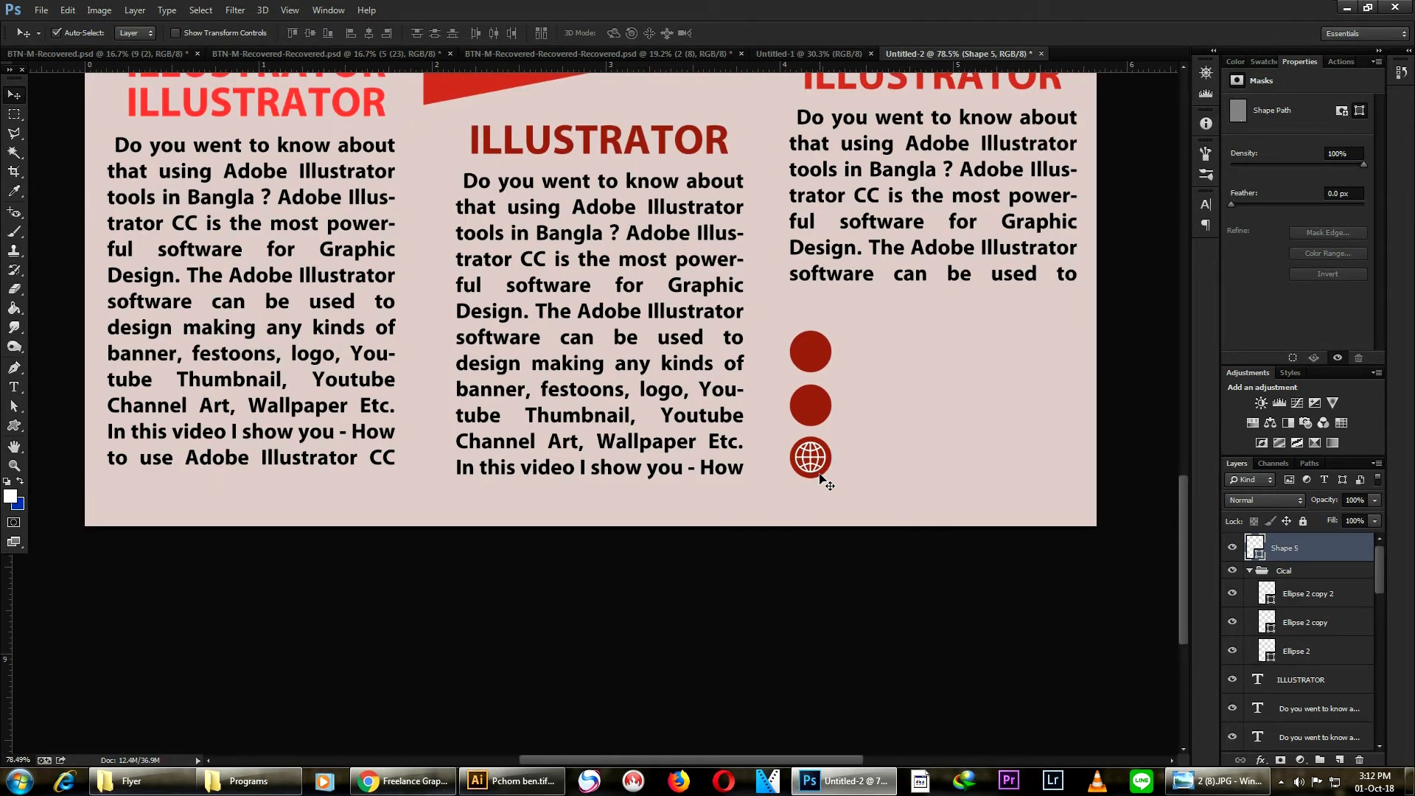
- Scale the globe icon up to about 115% with Free Transform
key("ctrl+t")
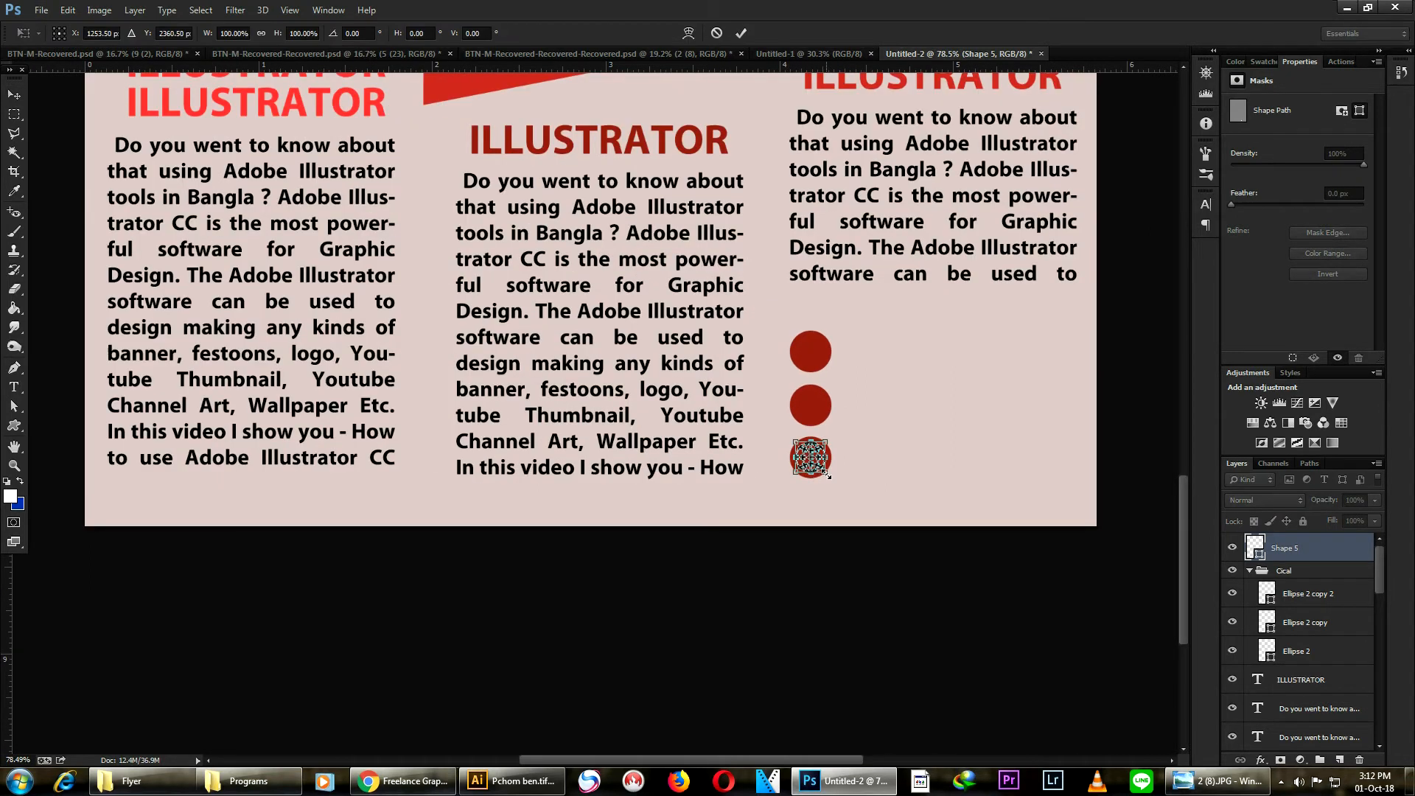
scroll(814, 479, "up", 5)
left_click_drag(887, 445, 899, 460)
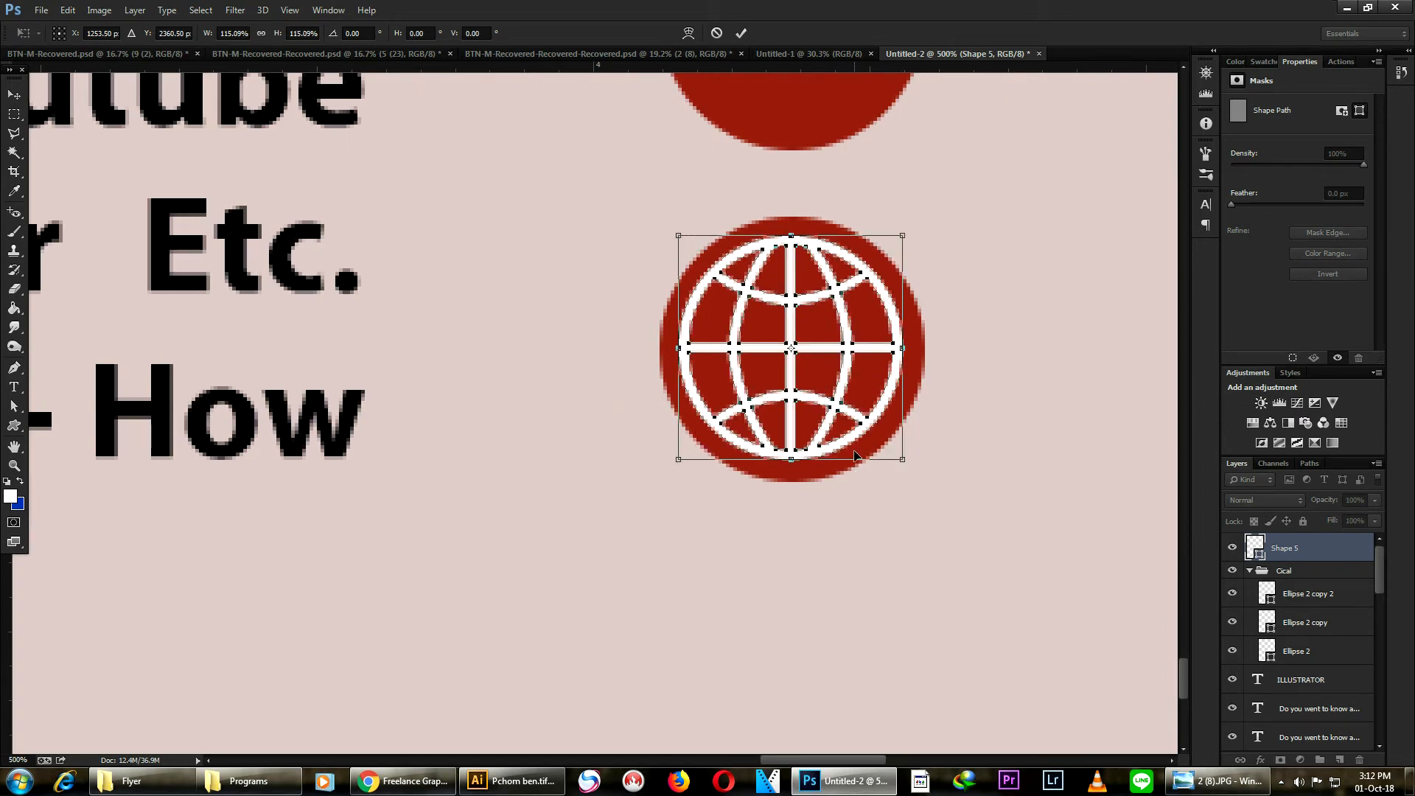
key("Return")
scroll(987, 444, "down", 6)
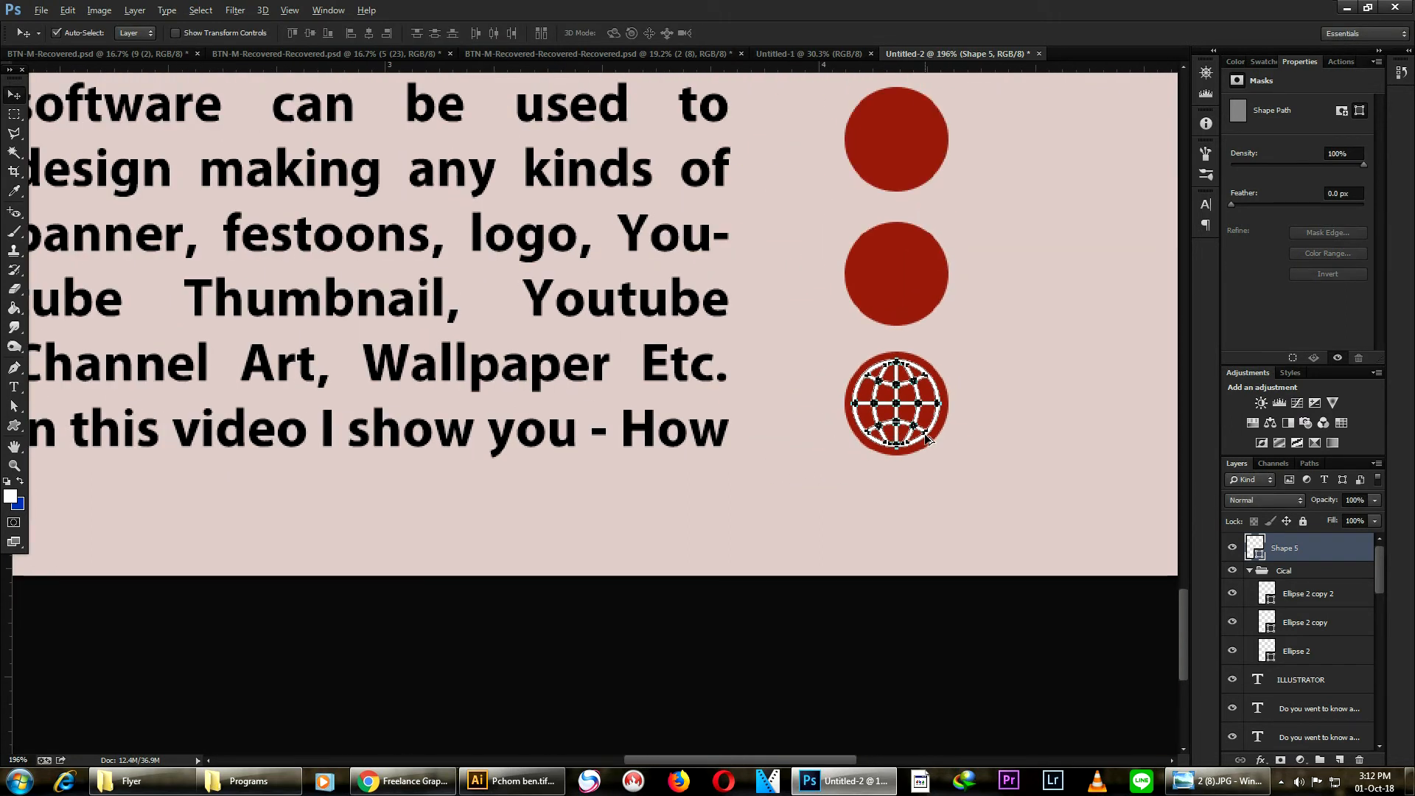
left_click(837, 589)
scroll(673, 591, "down", 2)
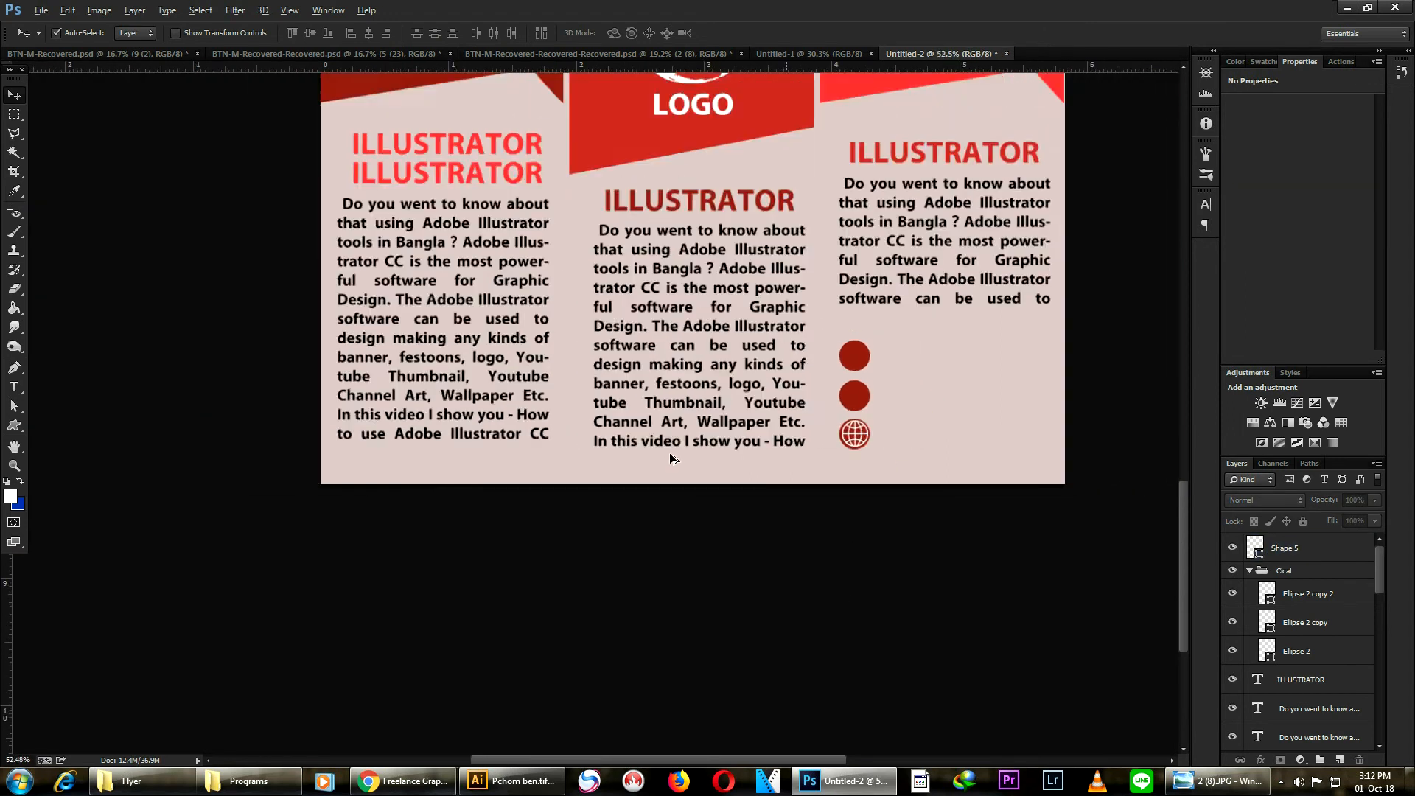
scroll(974, 353, "up", 2)
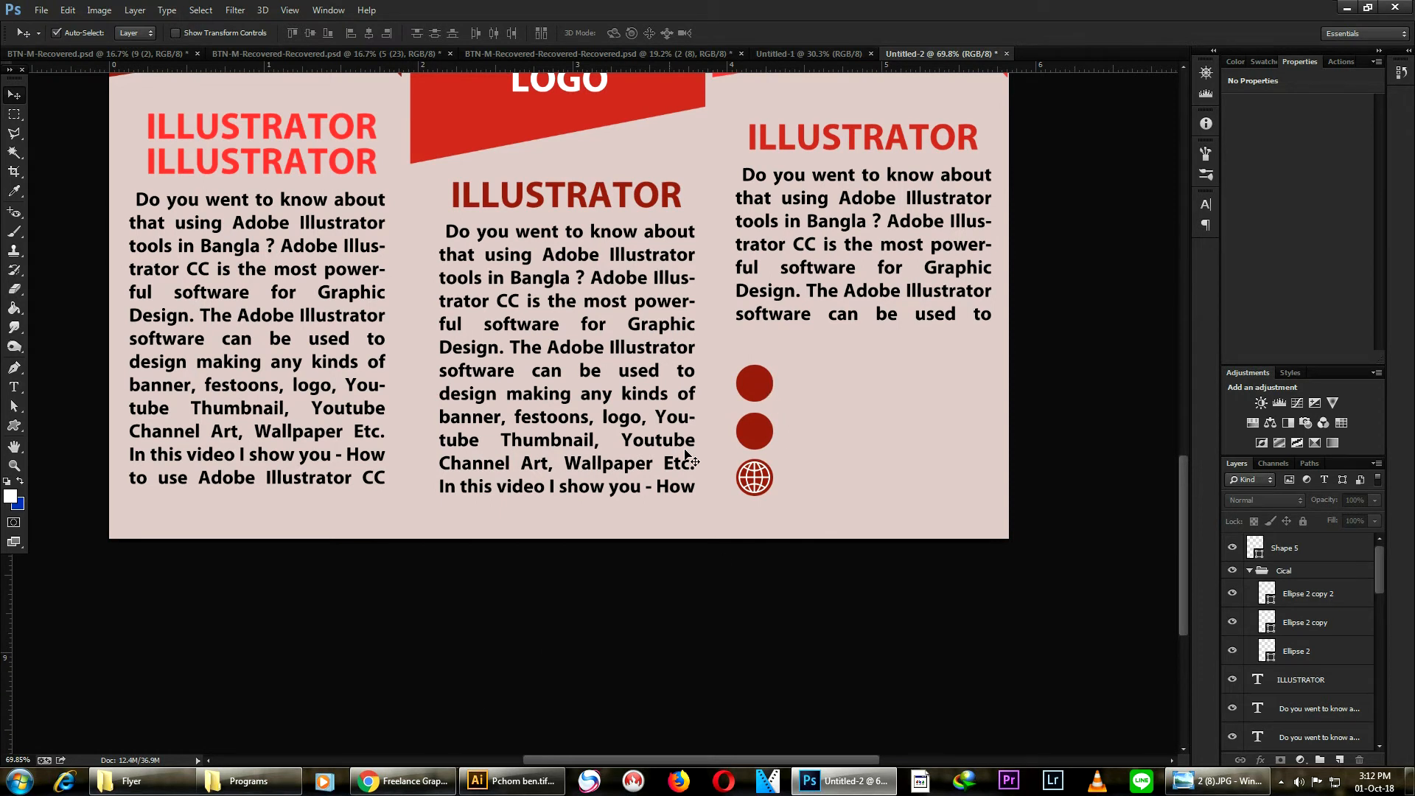
- Move the globe icon onto the middle circle
scroll(756, 479, "up", 1)
left_click_drag(755, 487, 752, 429)
key("ctrl+z")
scroll(803, 419, "up", 4)
key("alt")
key("Right")
key("Right")
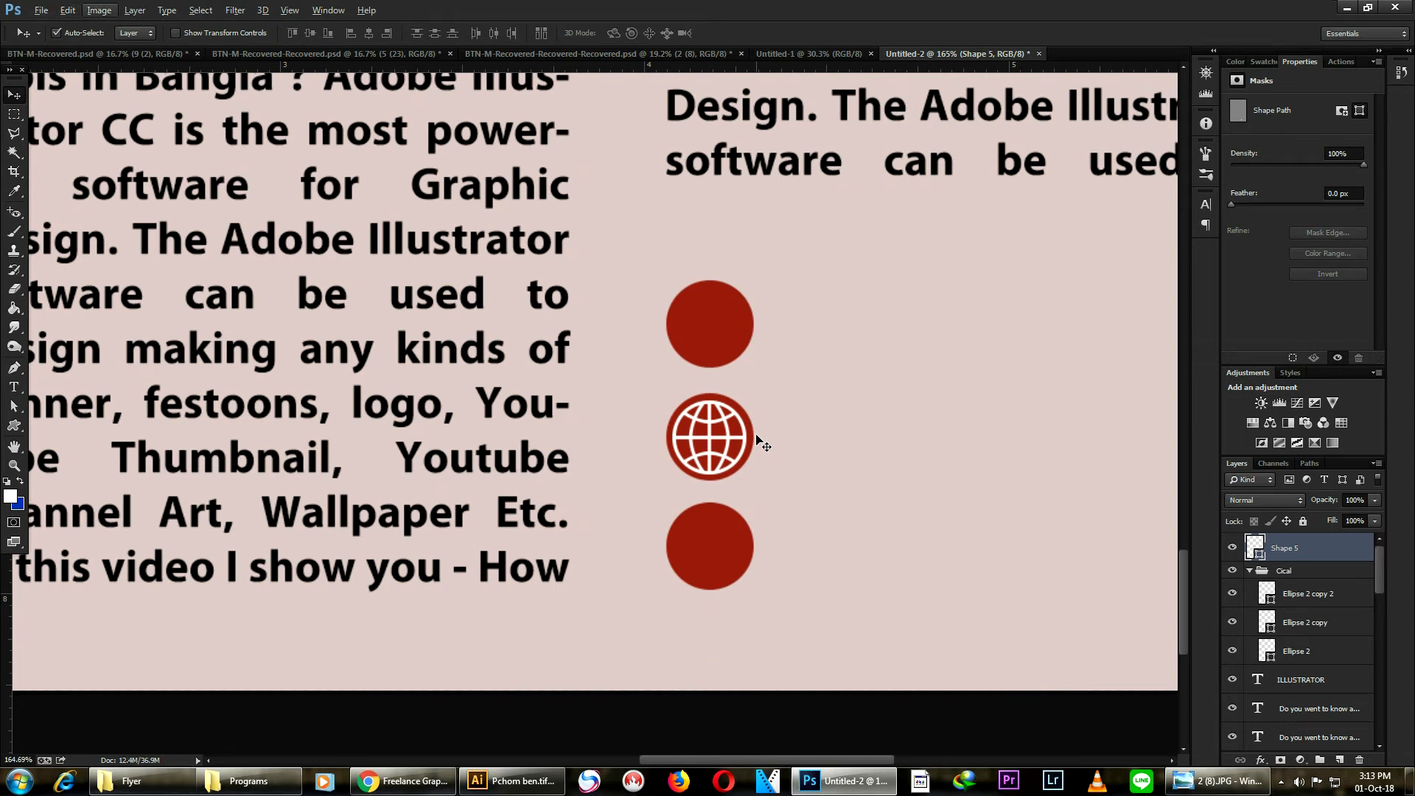
left_click_drag(730, 440, 729, 437)
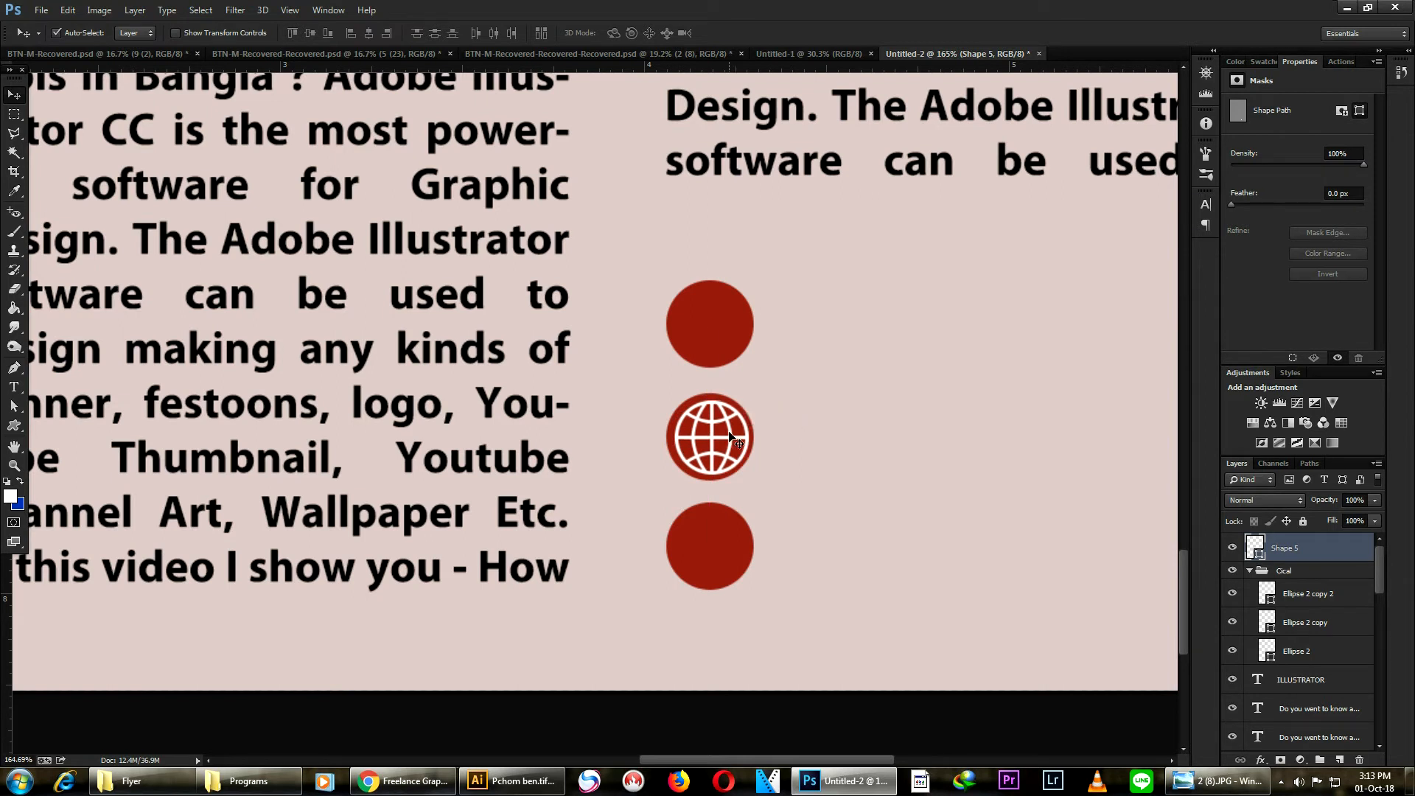
scroll(778, 469, "down", 8)
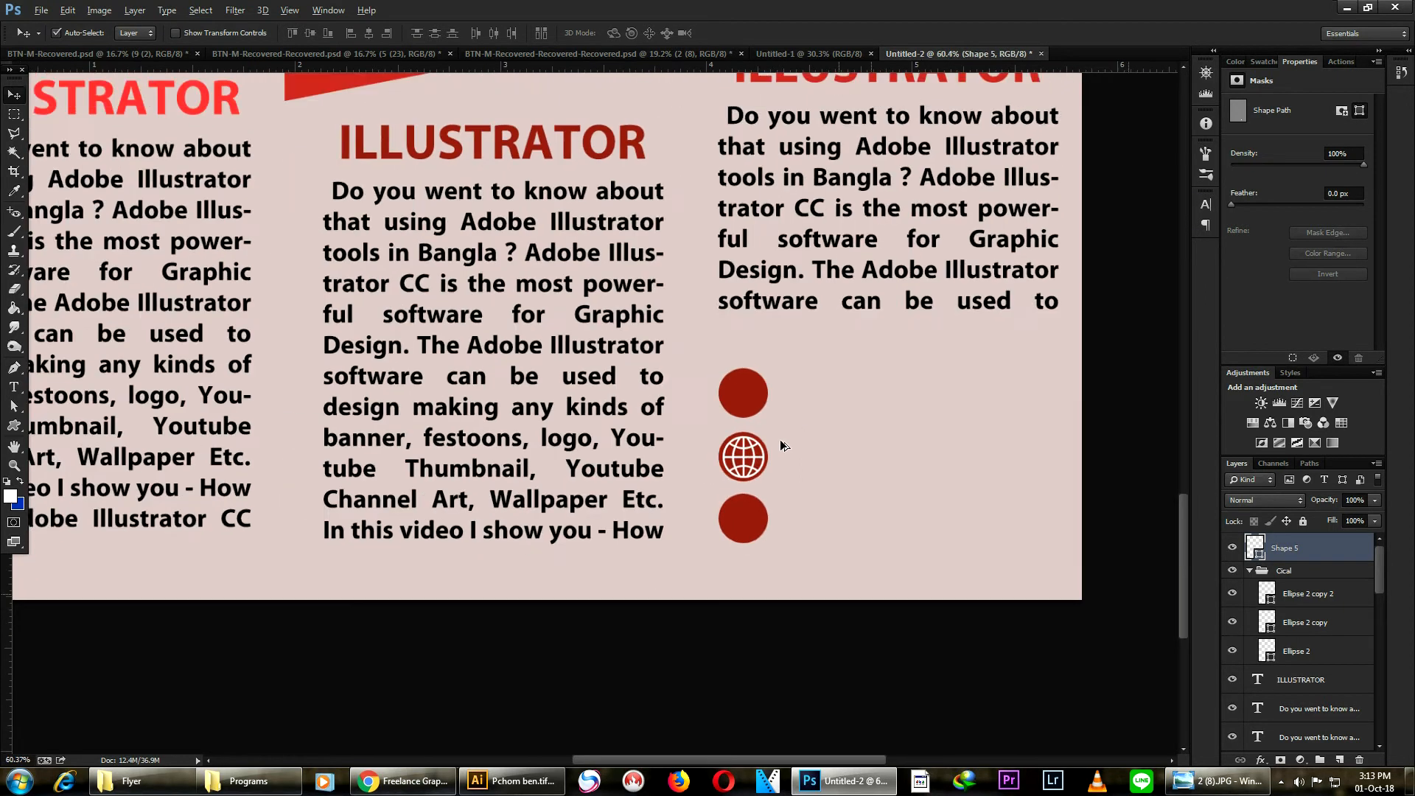
- Align the globe icon with the middle circle
scroll(745, 644, "down", 3)
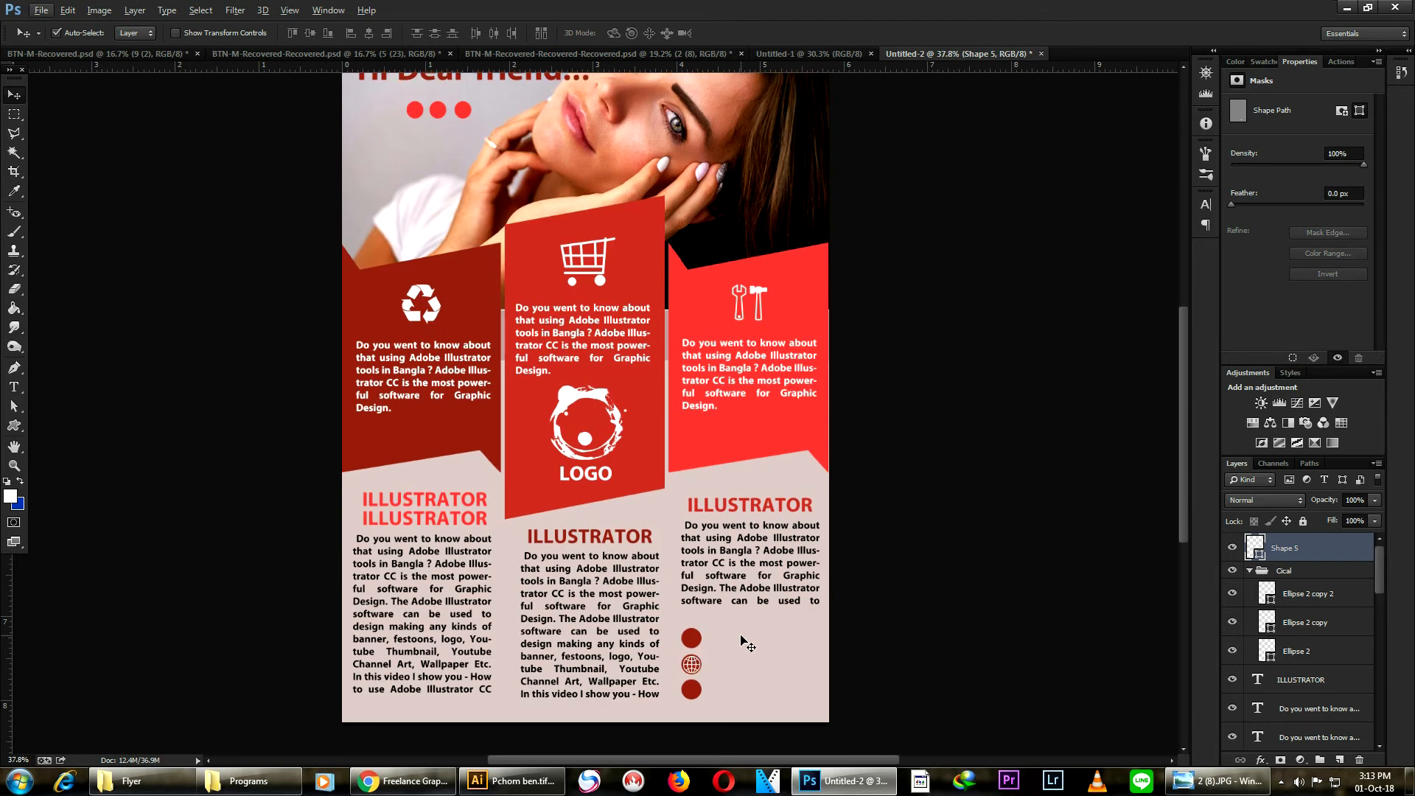
scroll(770, 637, "down", 1)
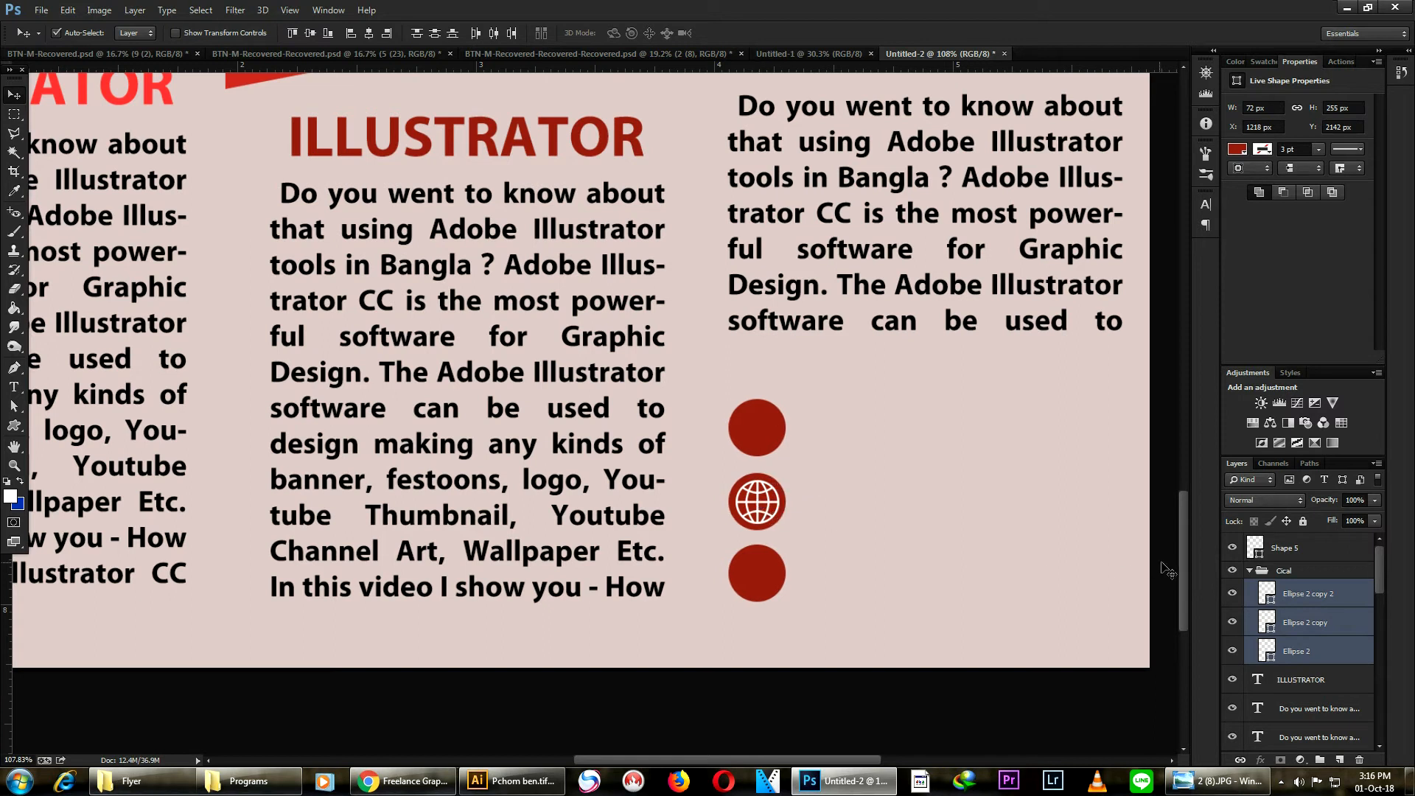
left_click(1305, 547)
scroll(762, 501, "up", 4)
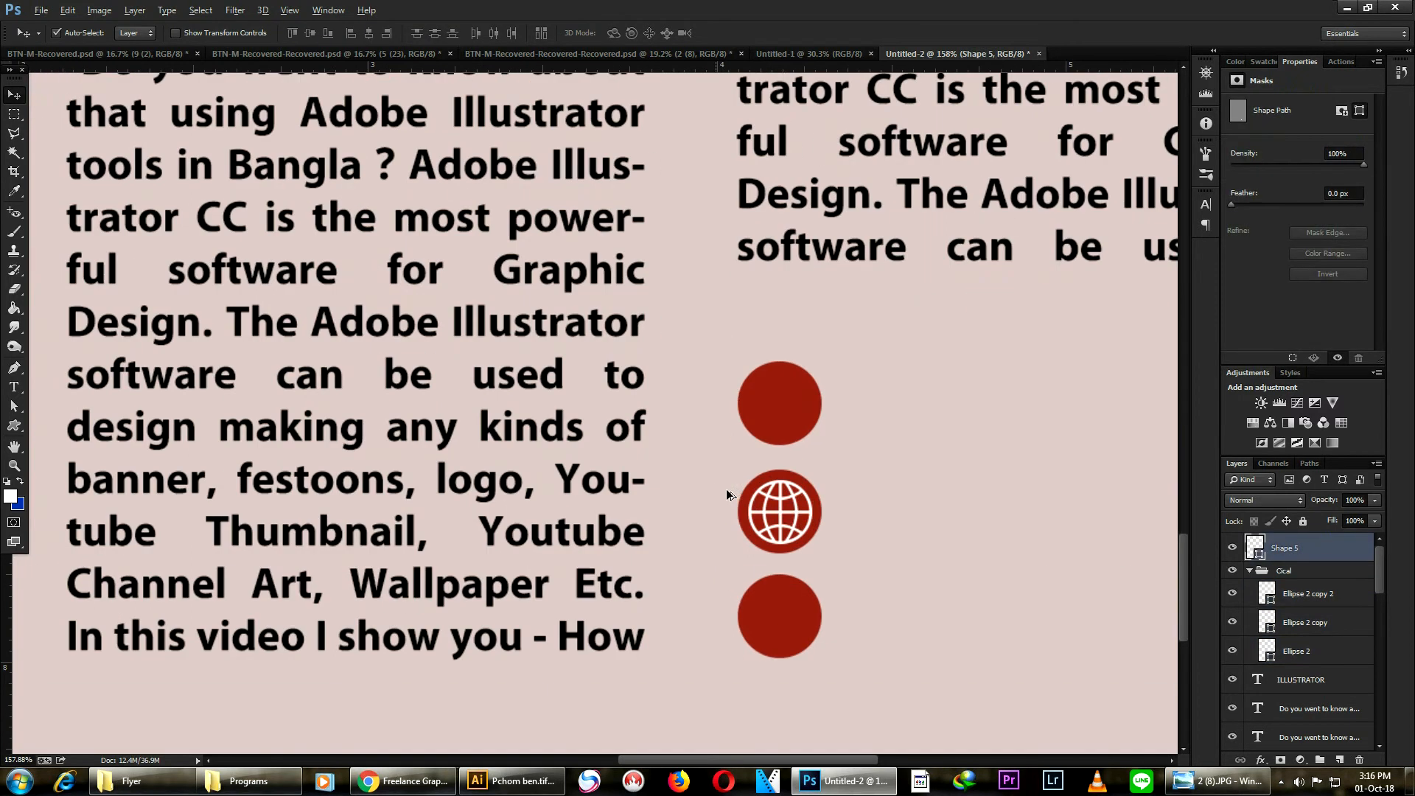
left_click_drag(783, 520, 779, 516)
left_click(783, 346, "shift")
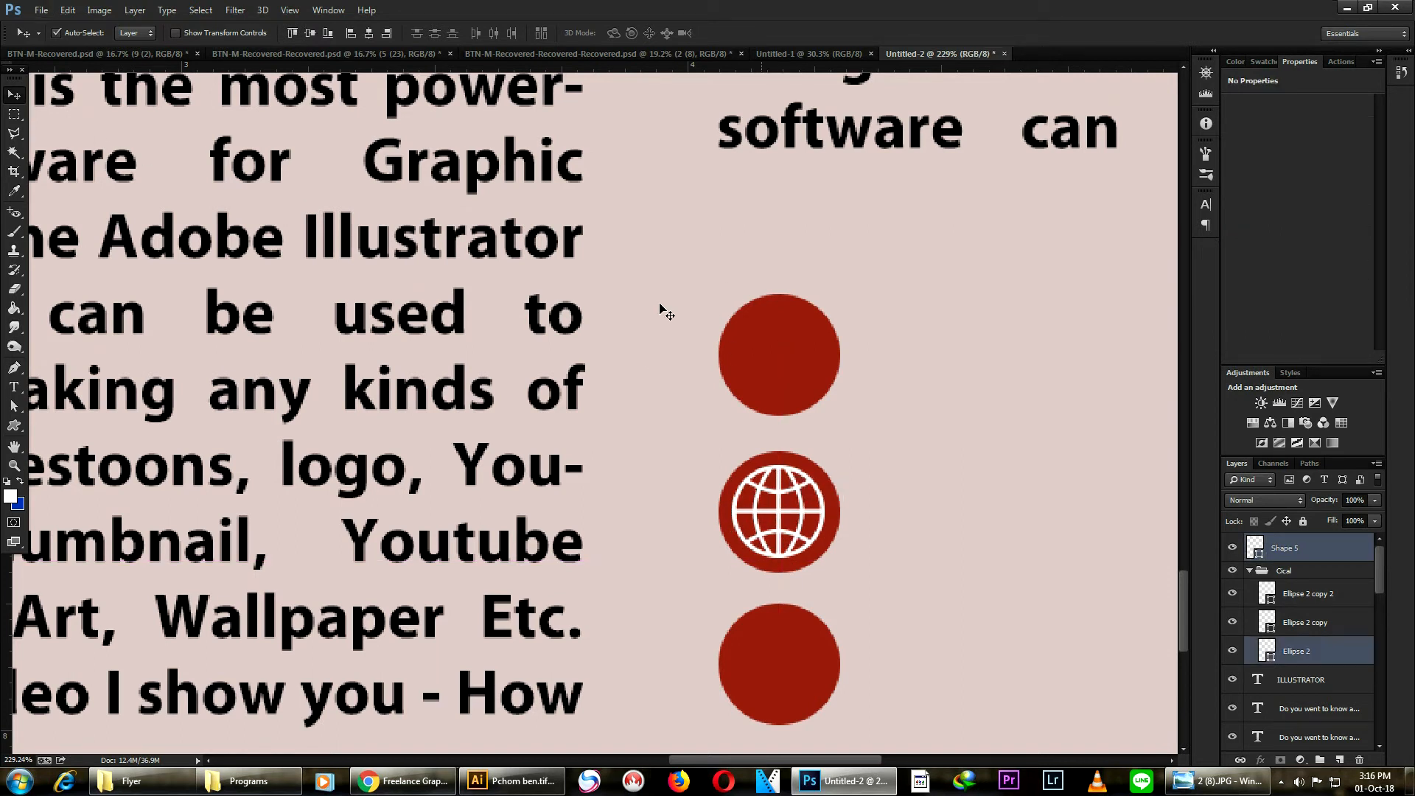
left_click(370, 33)
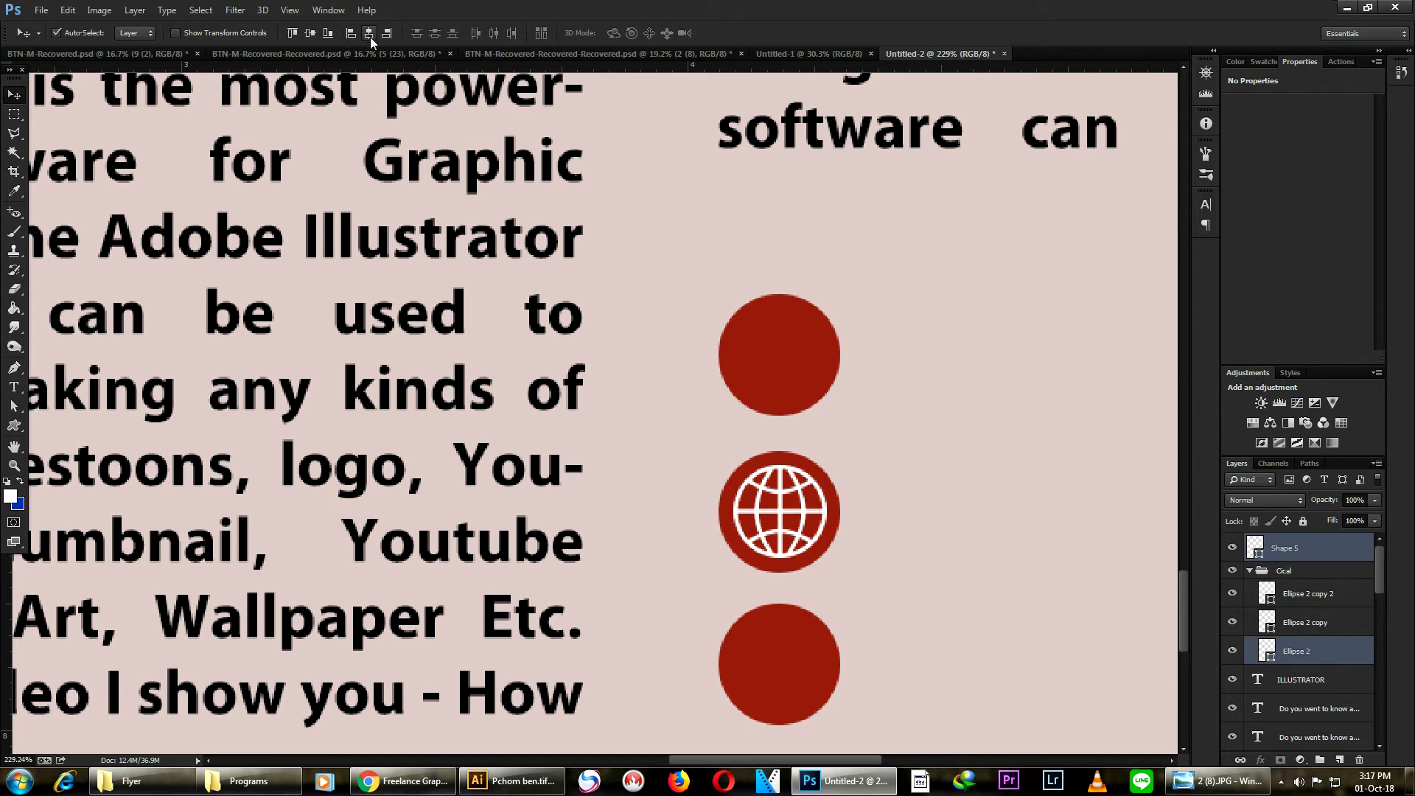
scroll(582, 258, "down", 6)
left_click_drag(565, 301, 836, 505)
left_click_drag(767, 364, 804, 431)
scroll(745, 413, "down", 1)
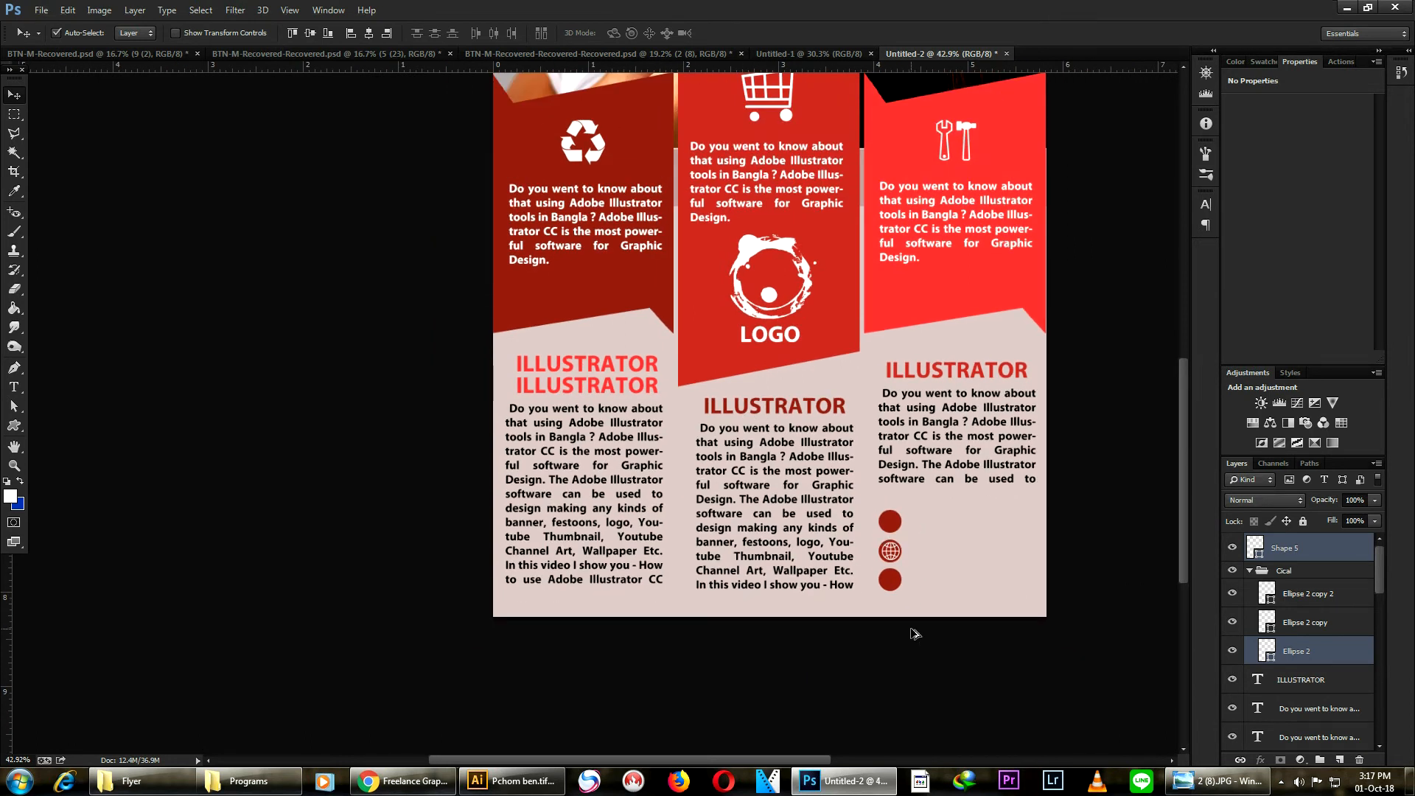
scroll(914, 634, "up", 1)
scroll(914, 634, "up", 1)
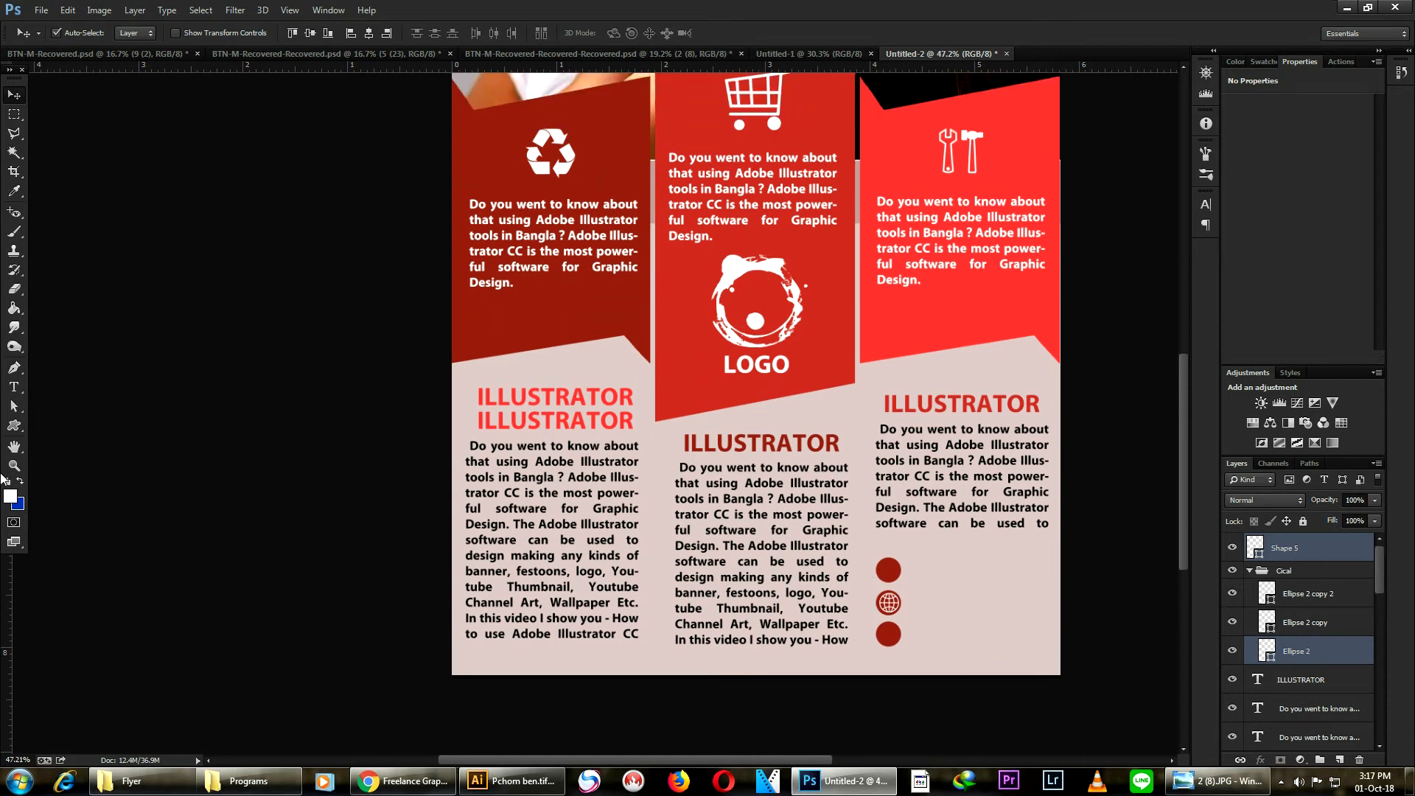
- Draw a white house custom shape about 86 px wide beside the bottom circle
left_click(14, 425)
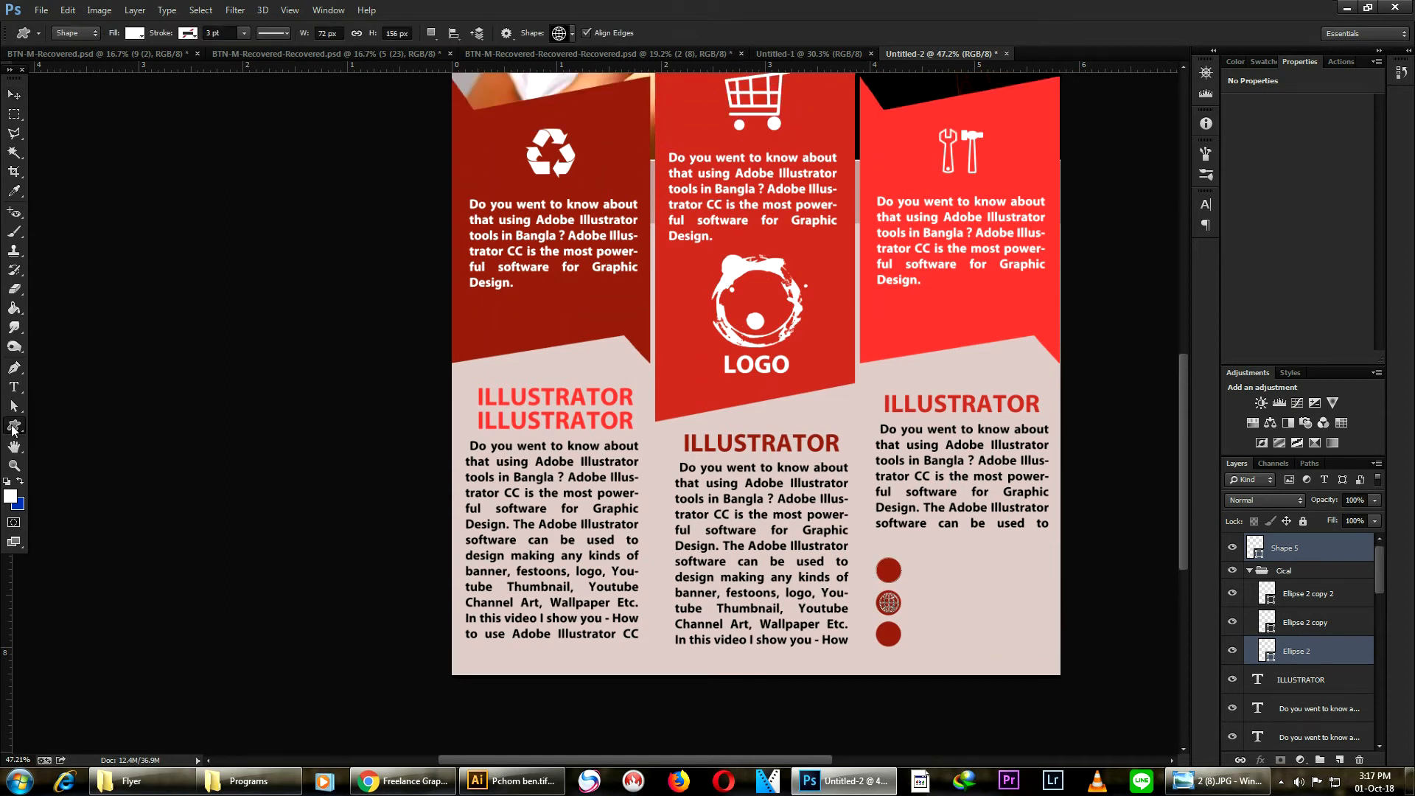
left_click(571, 33)
scroll(769, 484, "up", 1)
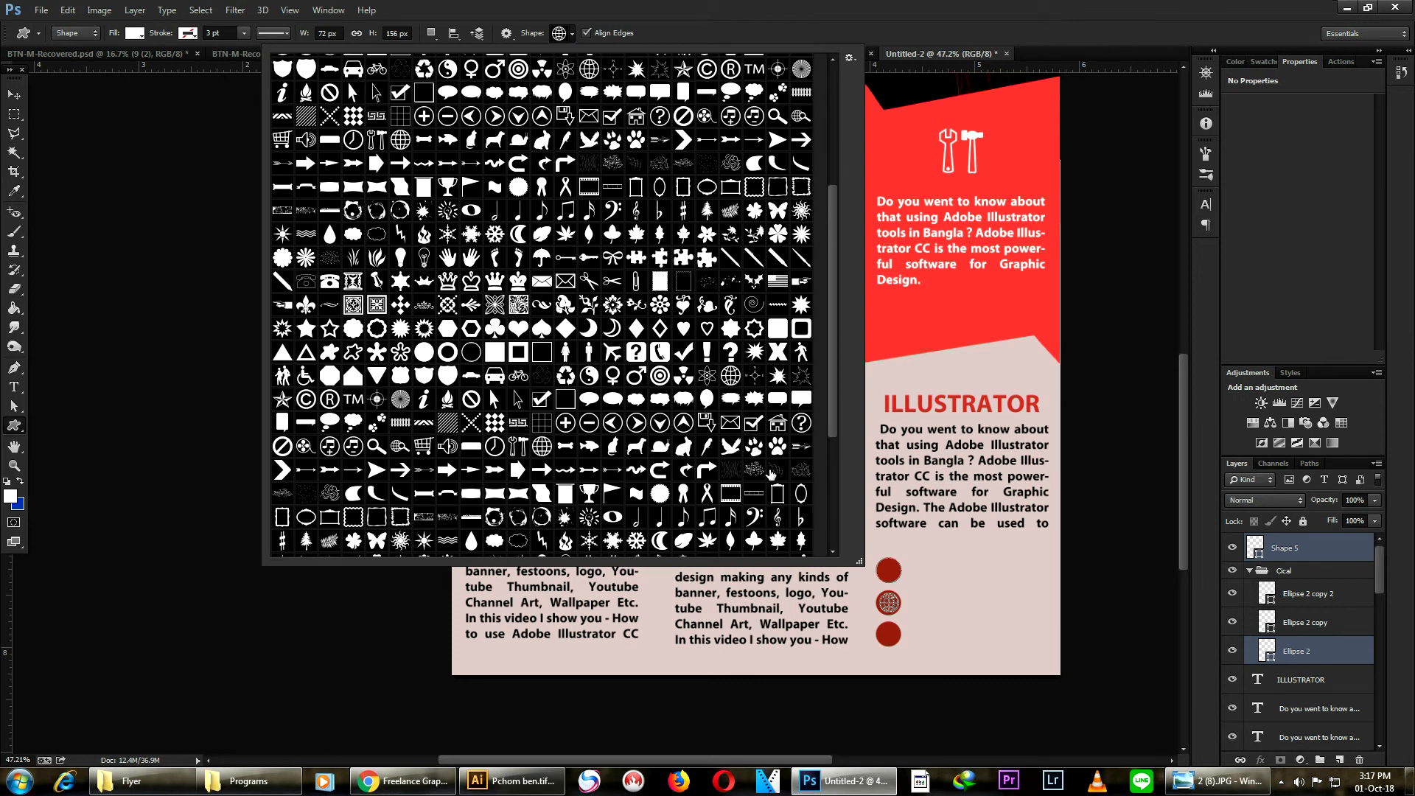
scroll(770, 473, "down", 1)
left_click(778, 412)
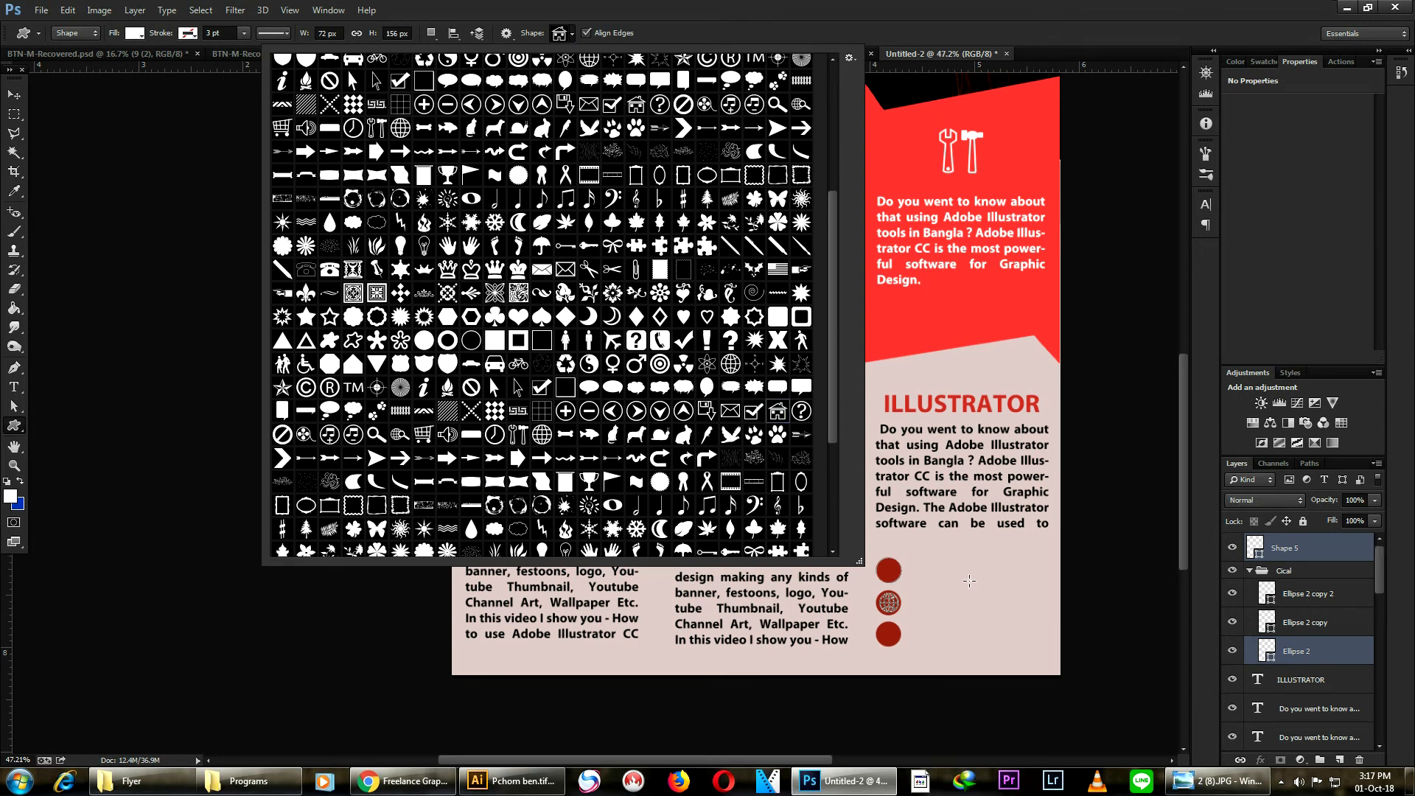
left_click(933, 613)
left_click_drag(933, 612, 962, 640)
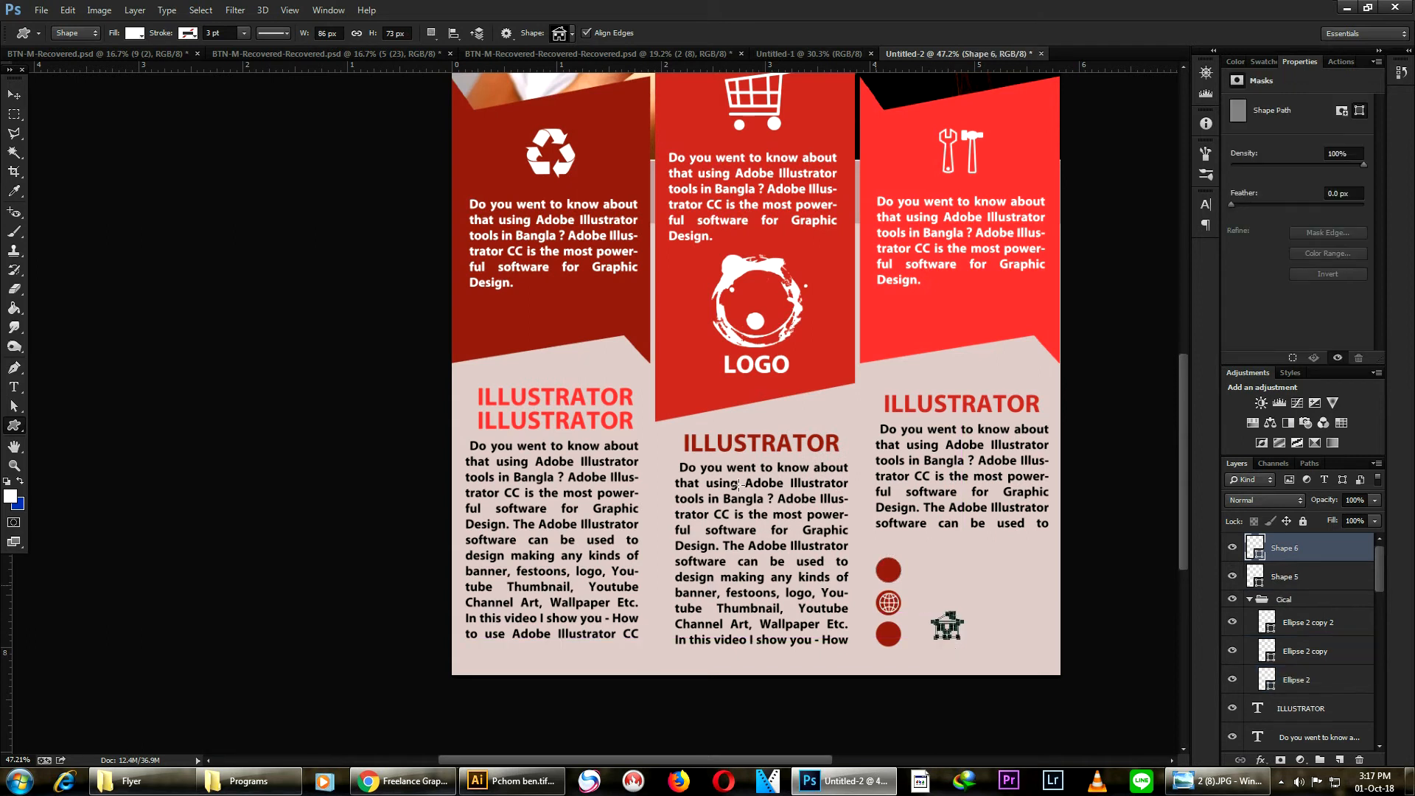
- Move the house icon onto the bottom circle
left_click(13, 94)
scroll(914, 638, "up", 3)
key("alt")
left_click_drag(966, 623, 882, 616)
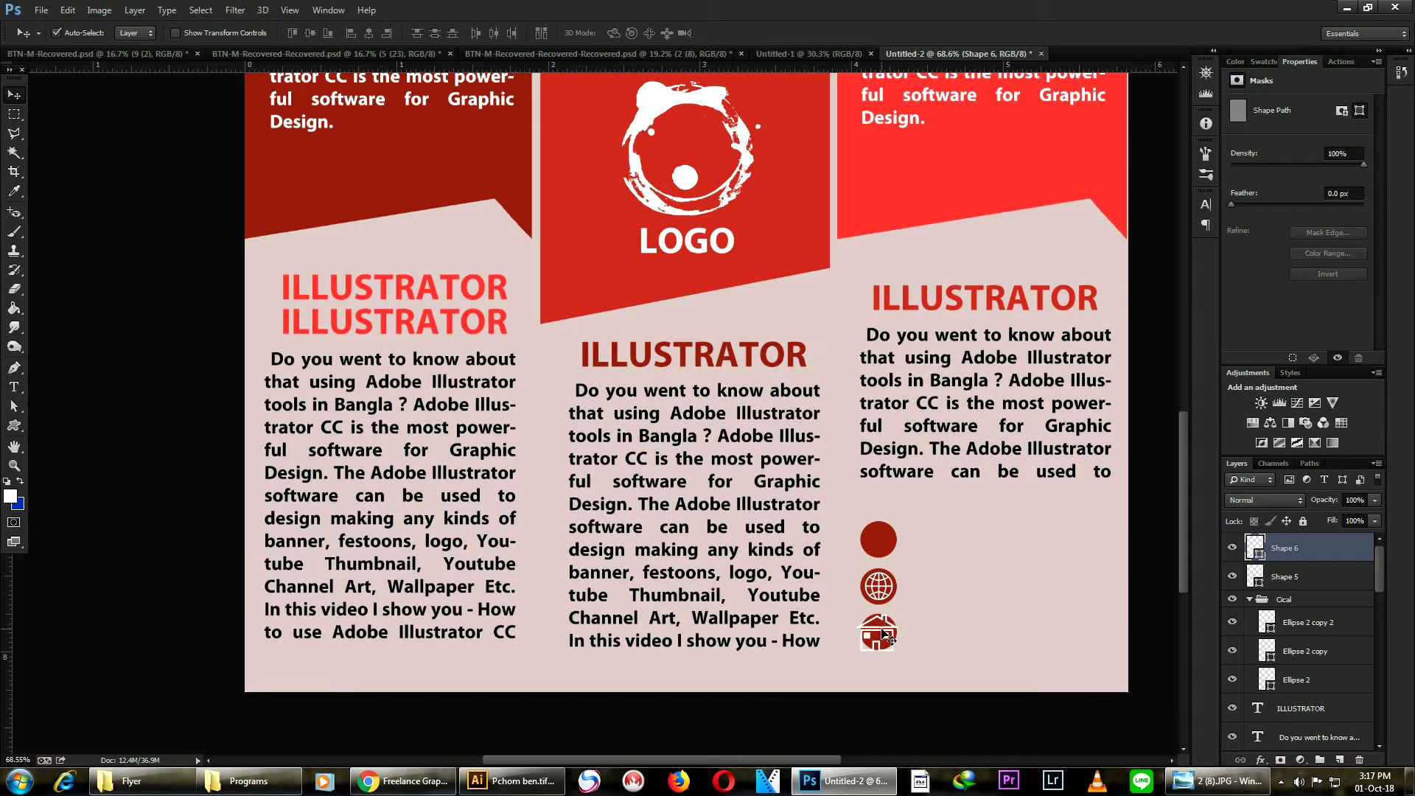
- Resize the house icon with transform controls to about 67% width and 82% height
left_click(176, 33)
left_click_drag(901, 650, 888, 644)
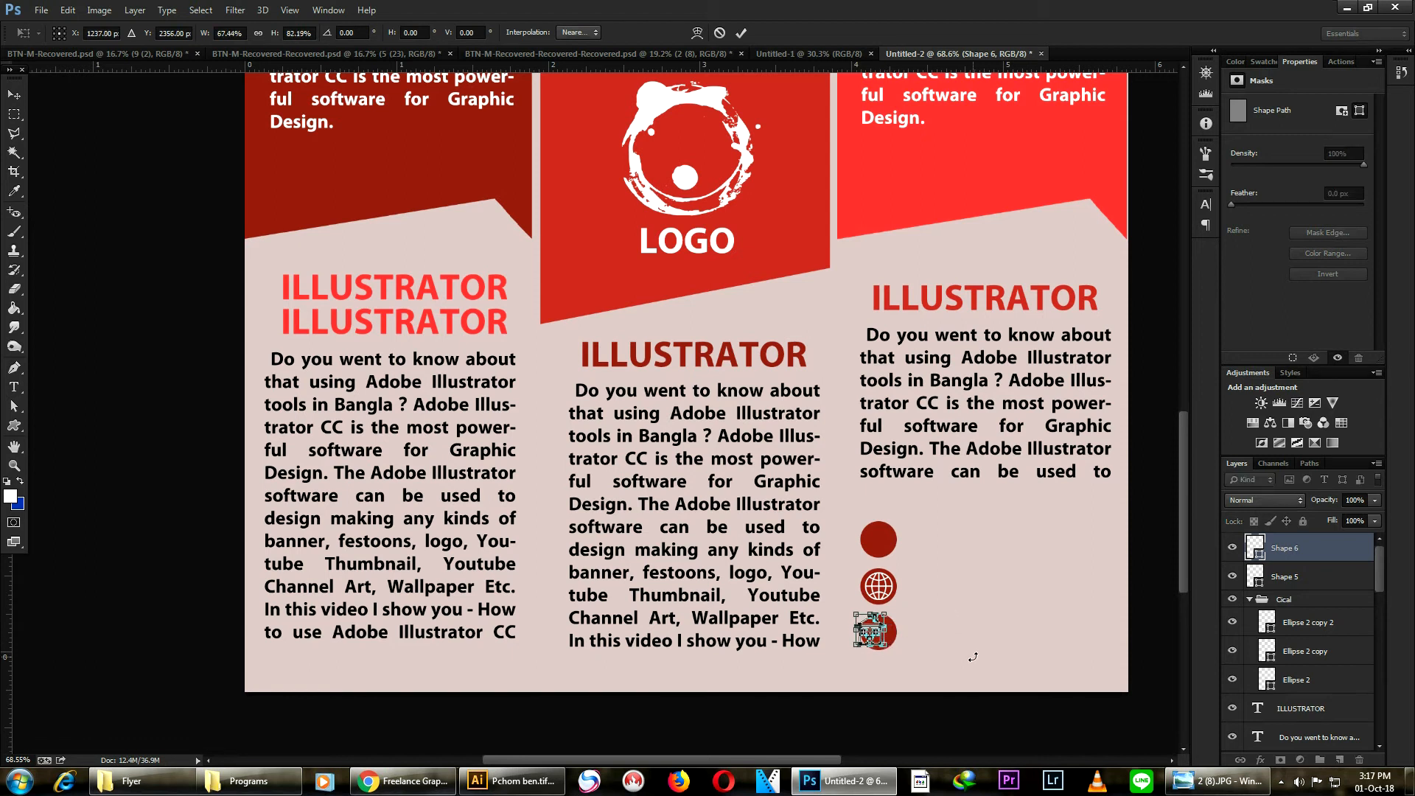
key("Return")
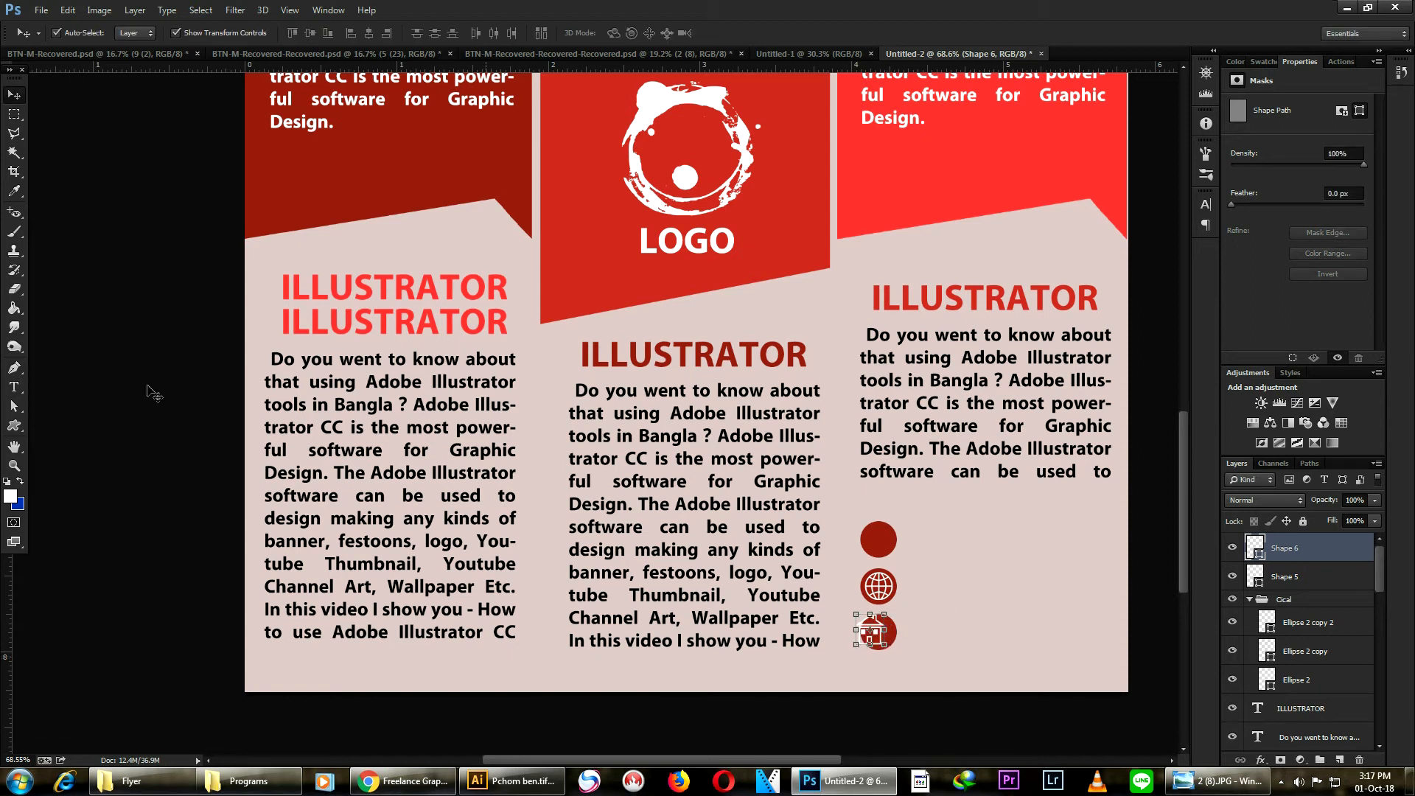
- Center the house icon on the bottom circle
left_click(176, 34)
left_click_drag(877, 636, 886, 638)
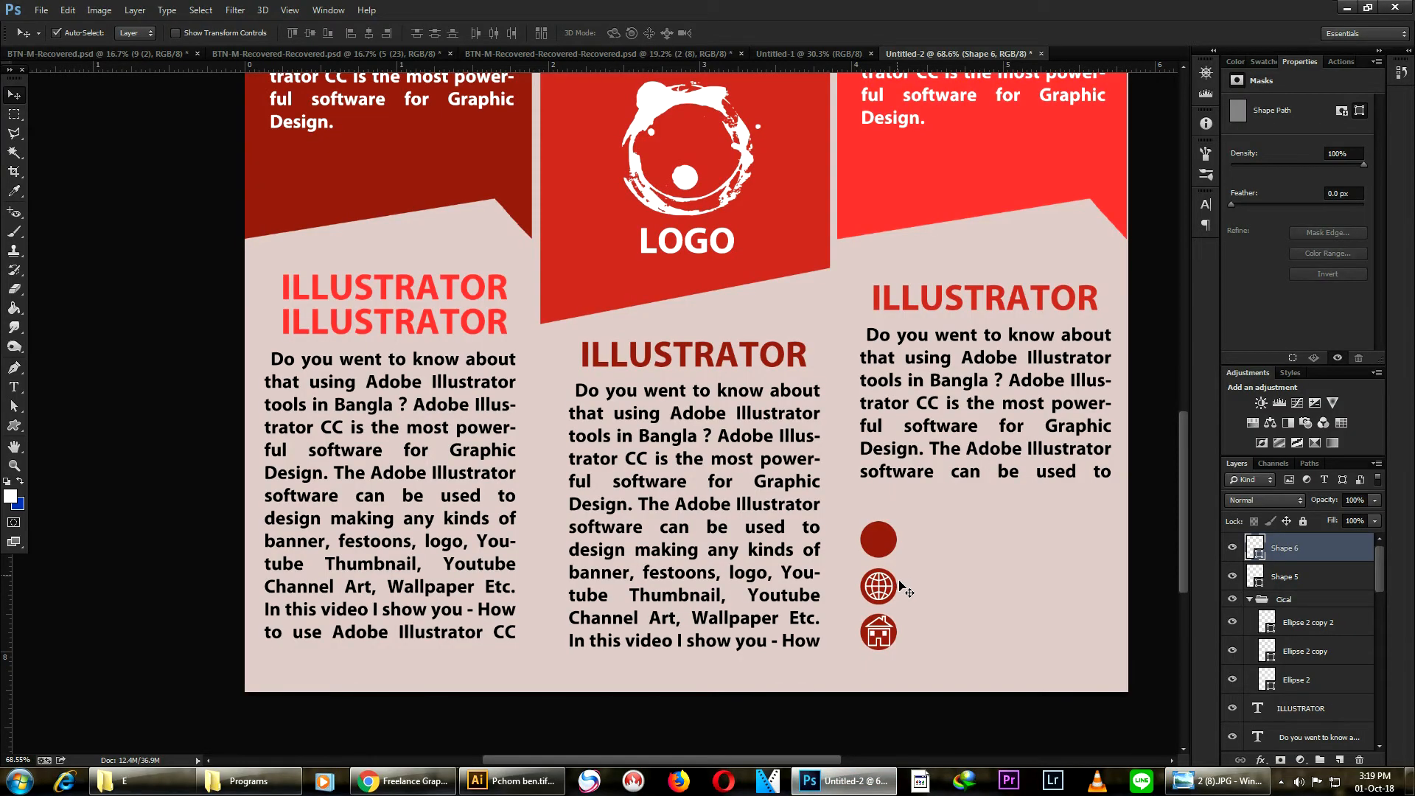
- Scale the house icon to about 90% by 95% with Free Transform
scroll(899, 623, "up", 4)
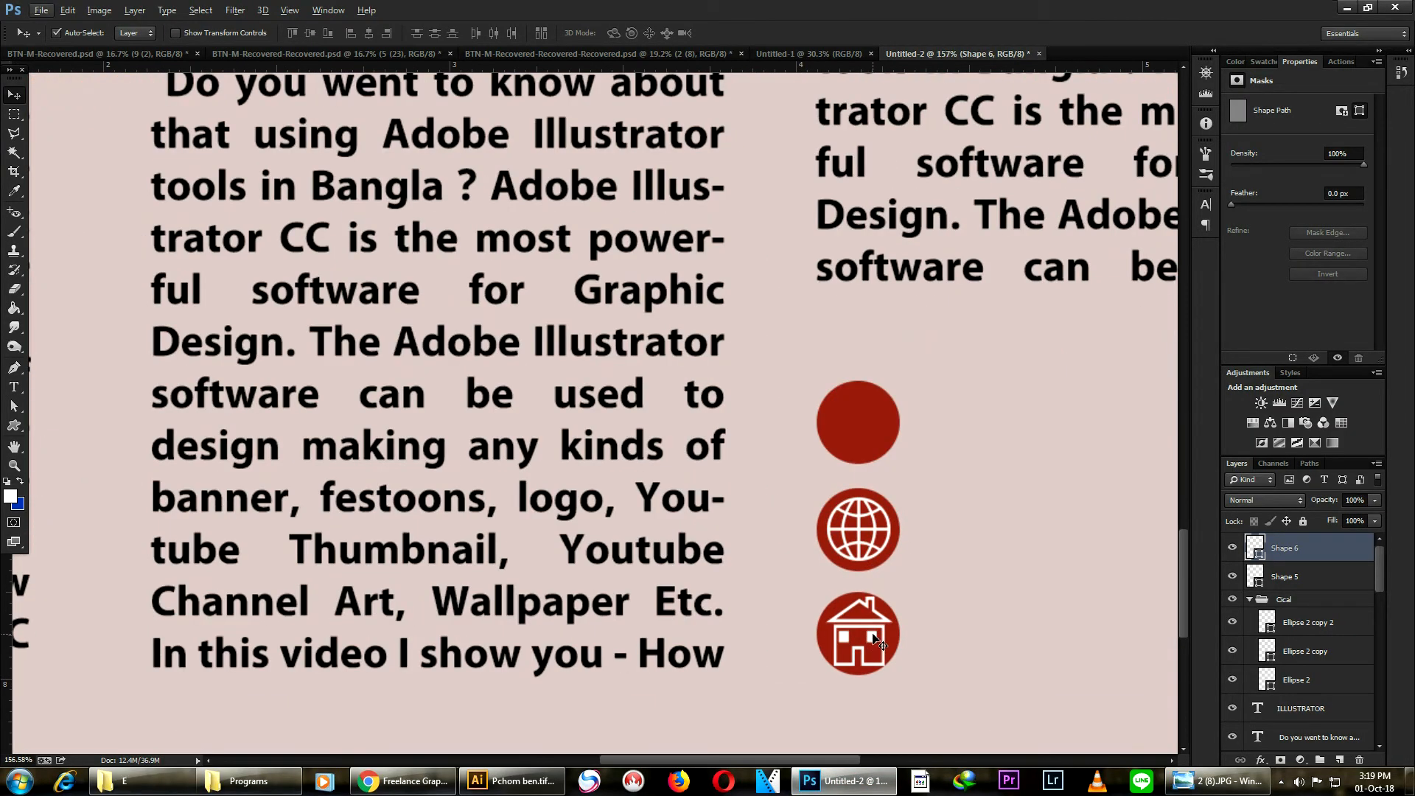
key("ctrl+t")
left_click_drag(892, 667, 886, 665)
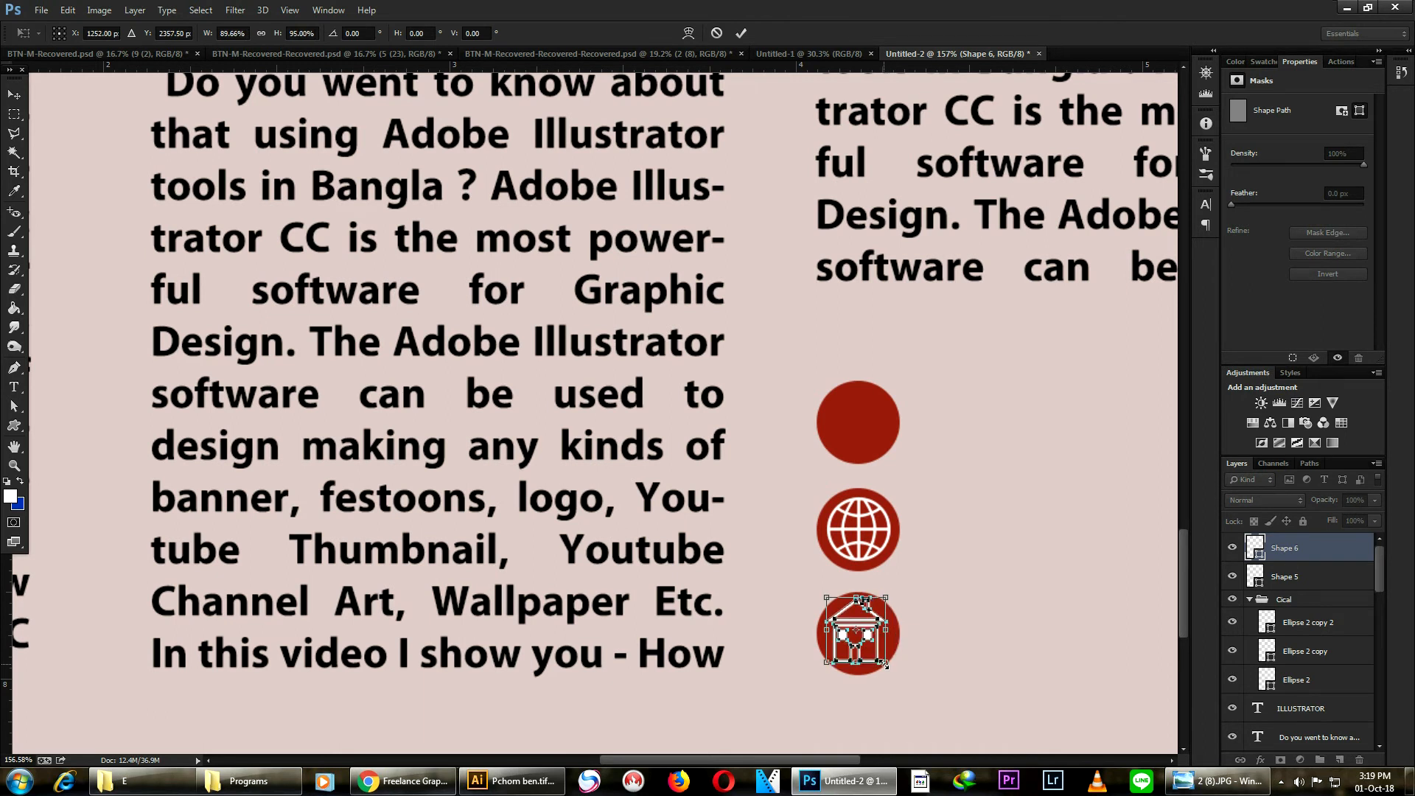
key("Return")
left_click(919, 627)
scroll(923, 578, "down", 5)
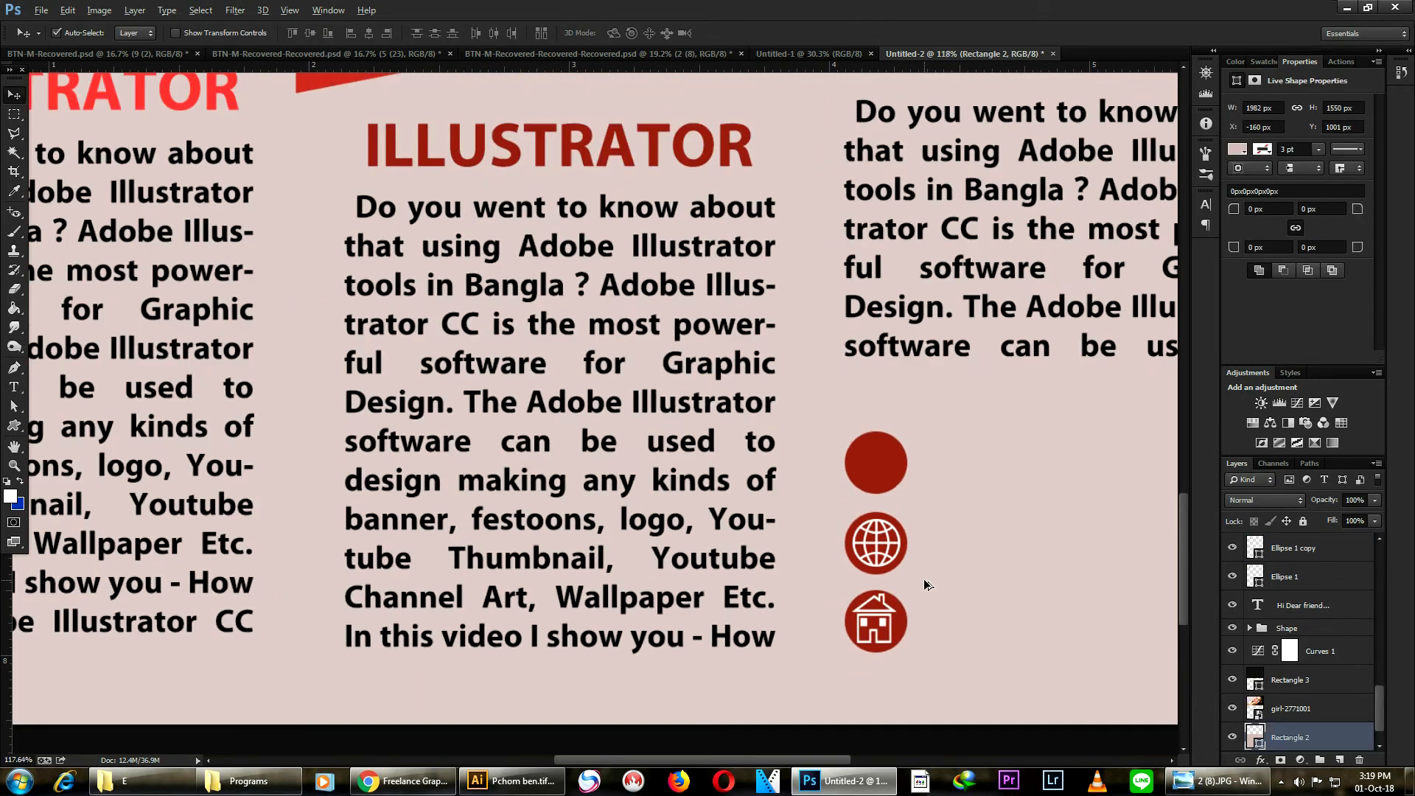
key("alt")
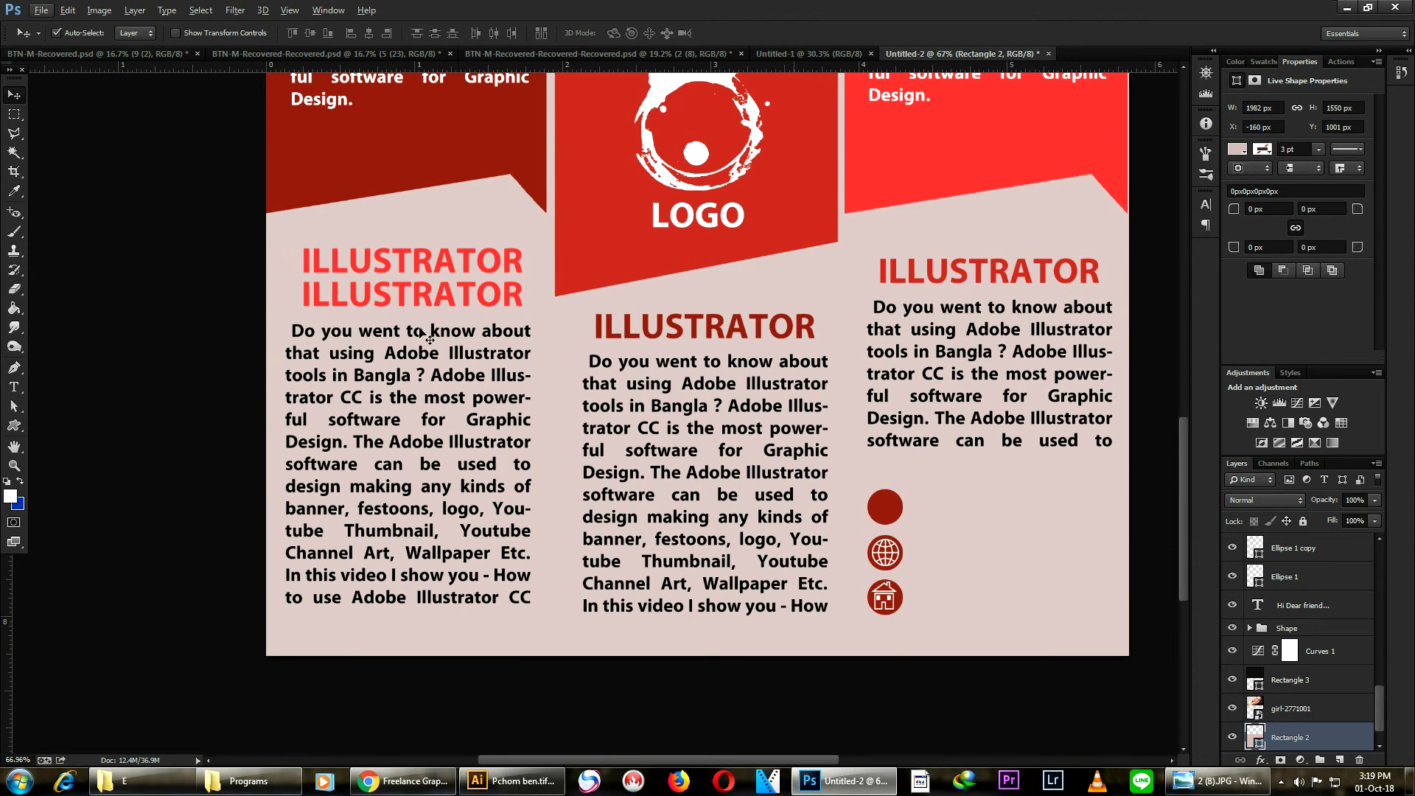
left_click(37, 13)
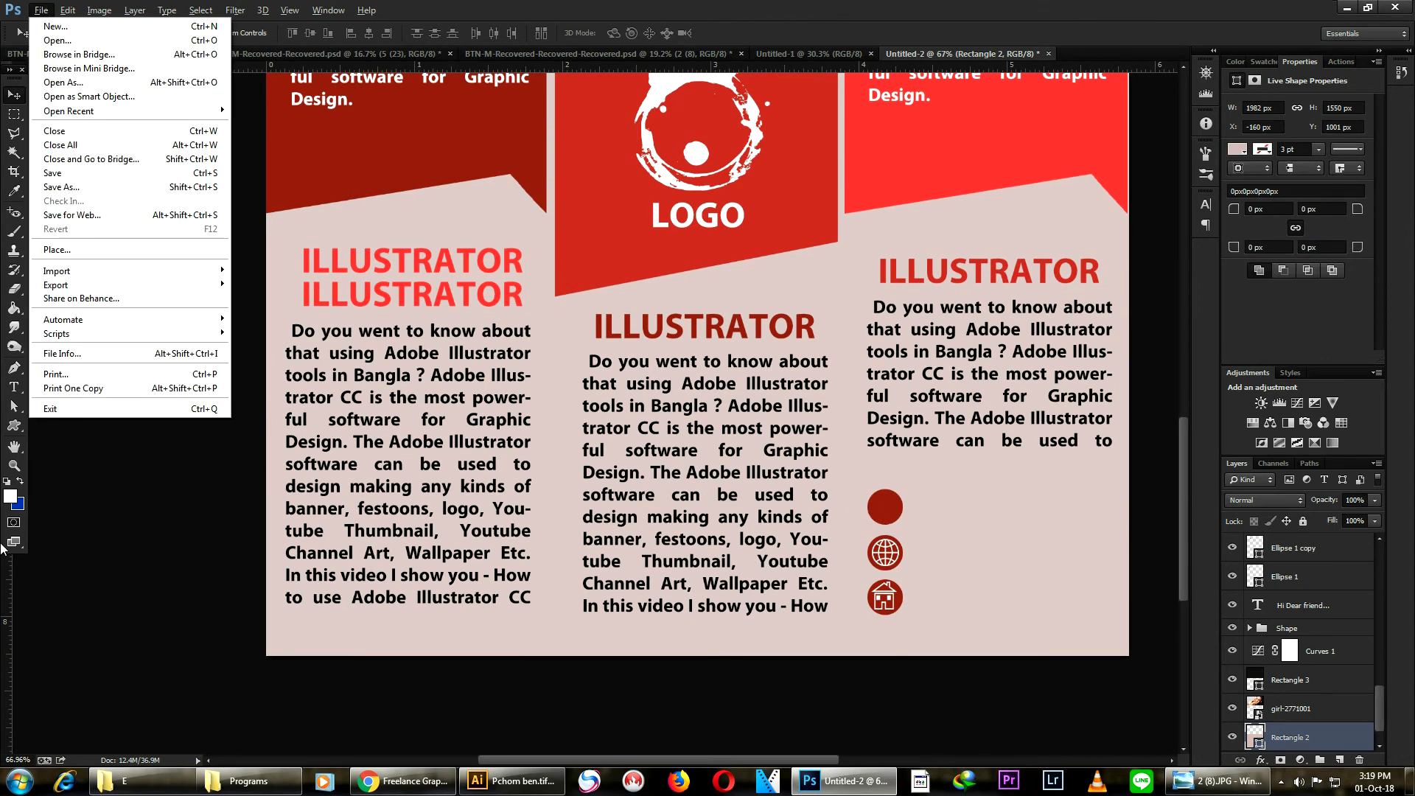
left_click(14, 426)
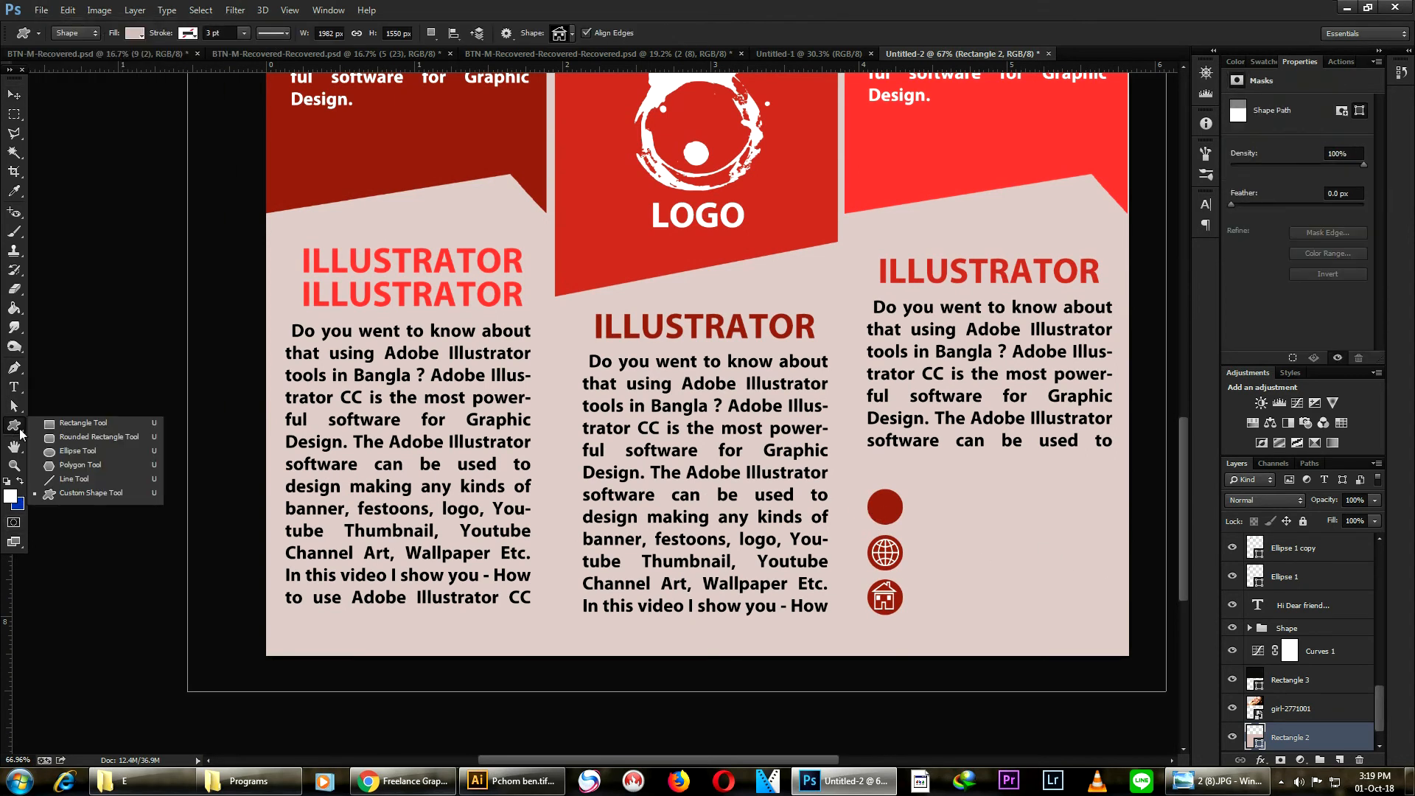
left_click(11, 98)
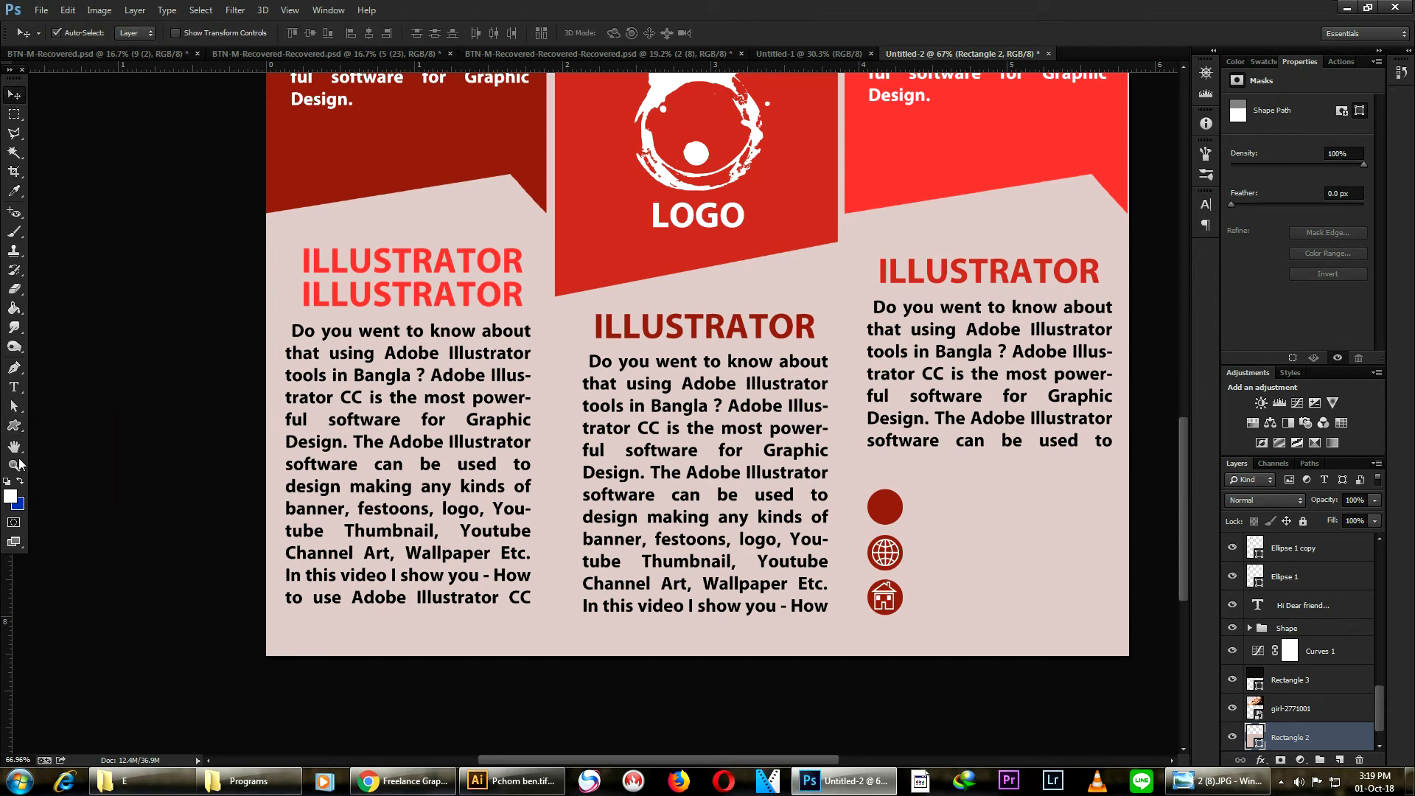
key("v")
left_click(13, 434)
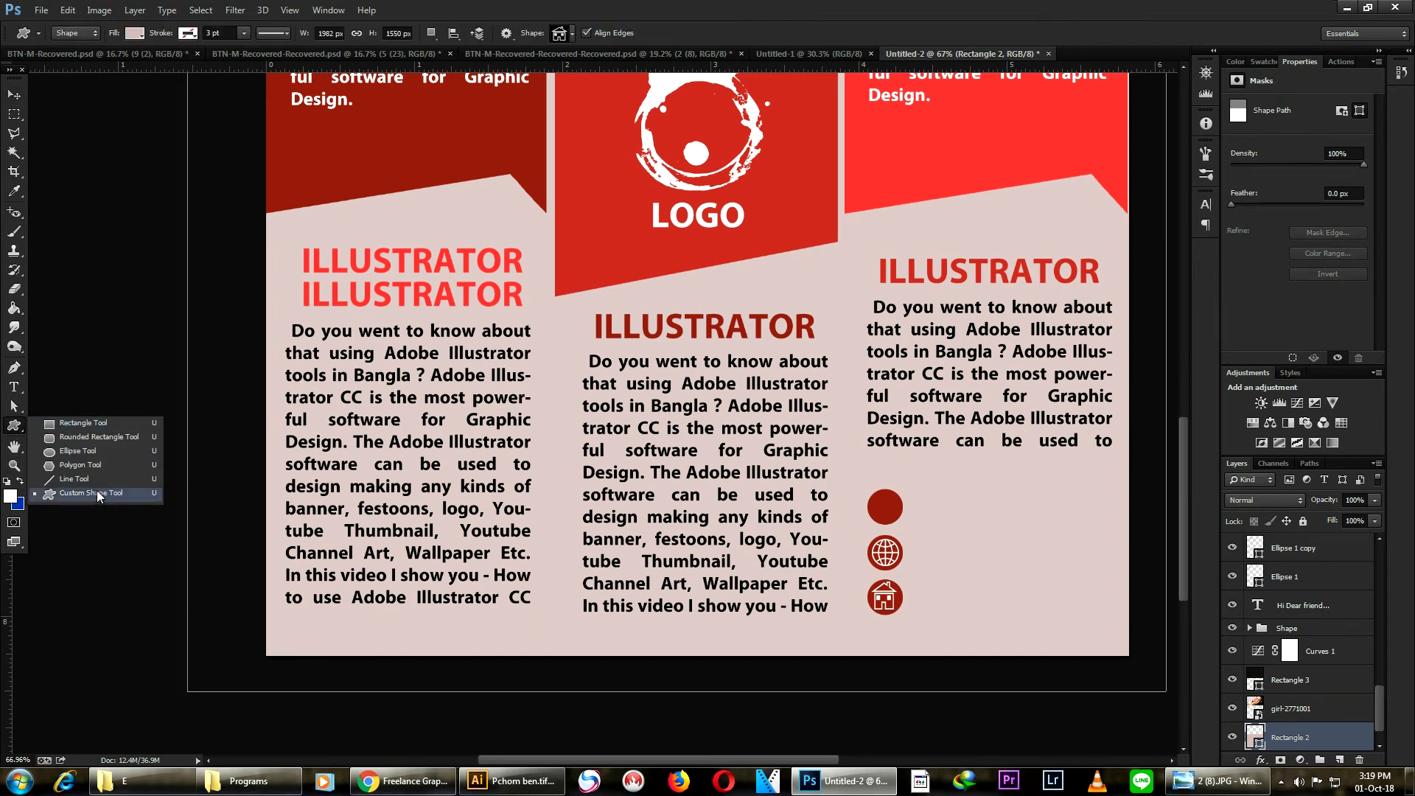
left_click(98, 493)
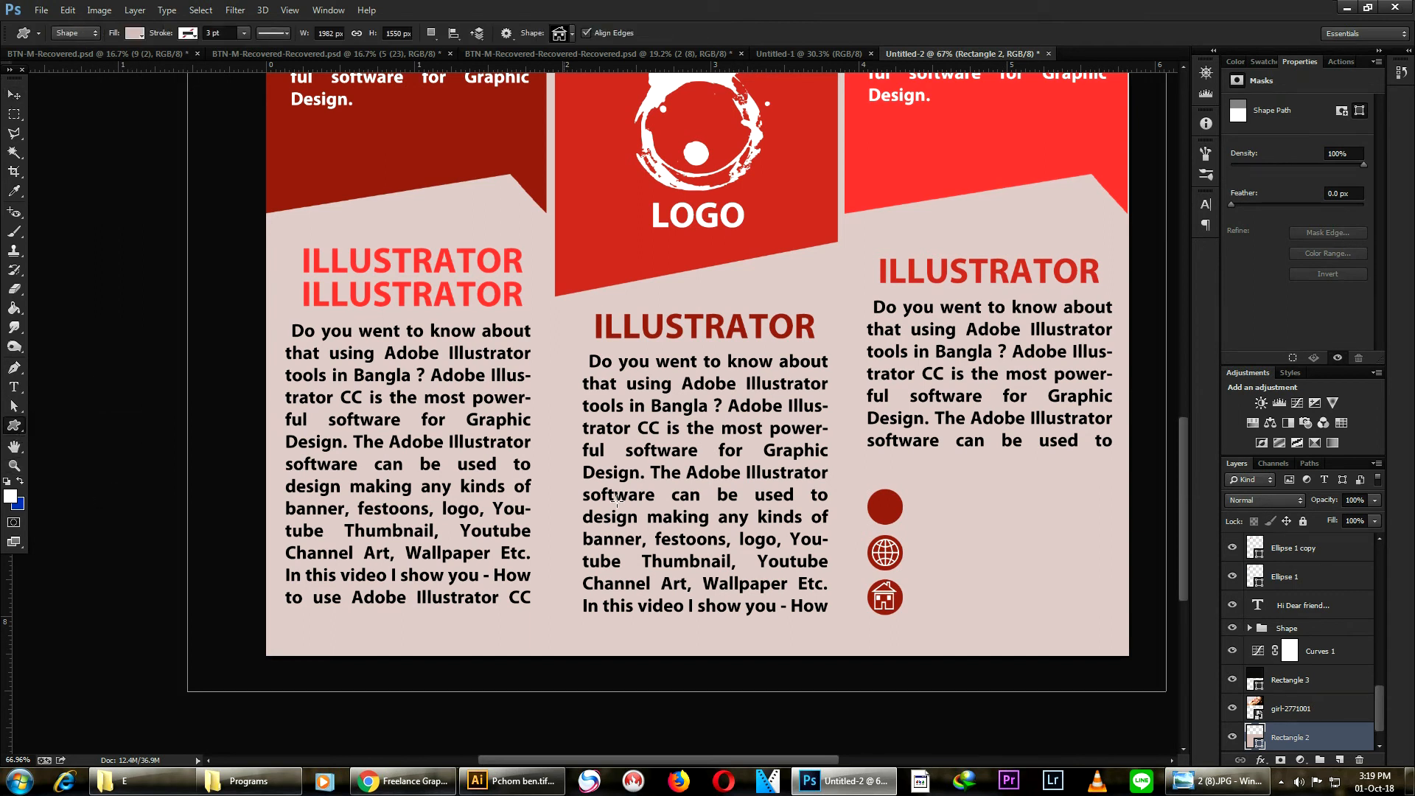
left_click(14, 94)
scroll(1343, 700, "down", 1)
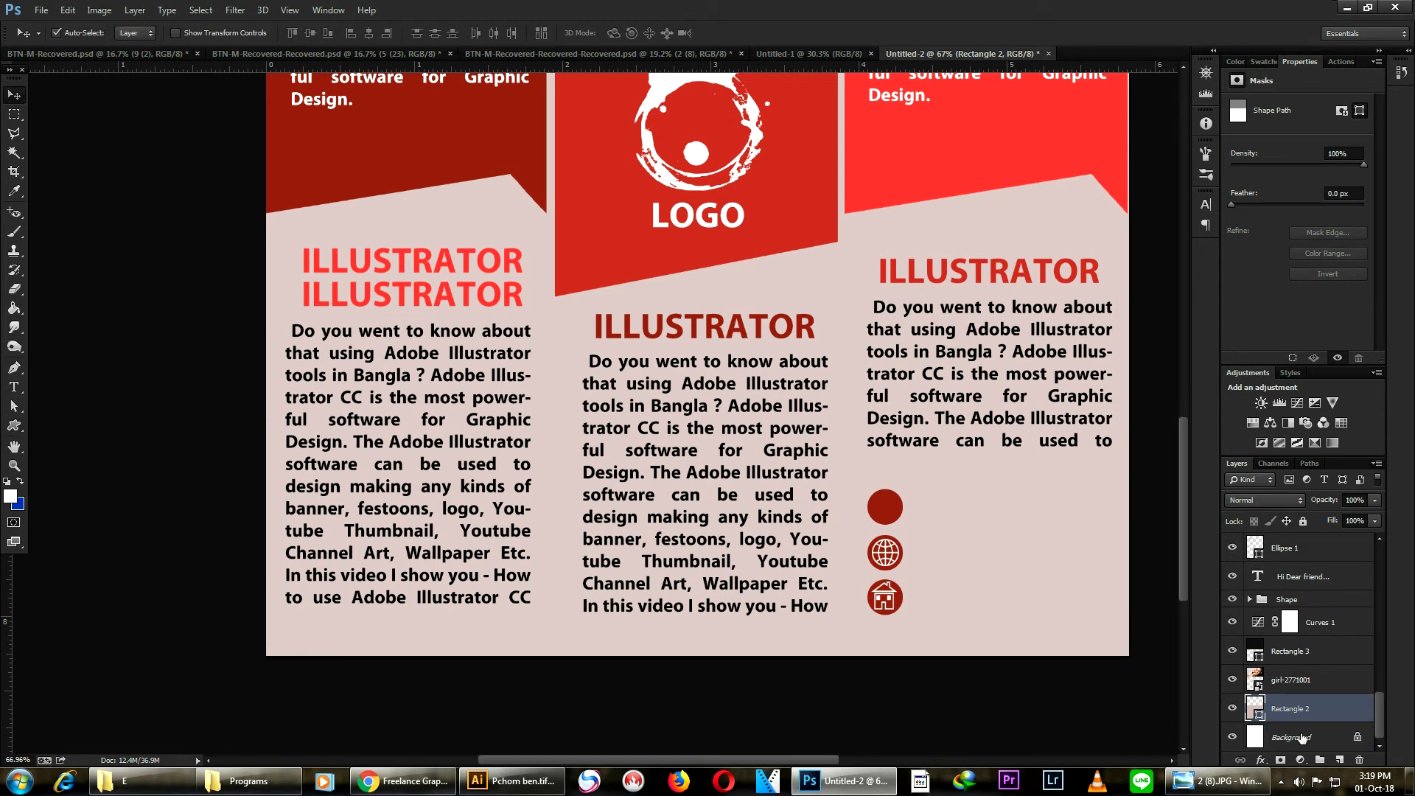
left_click(1319, 737)
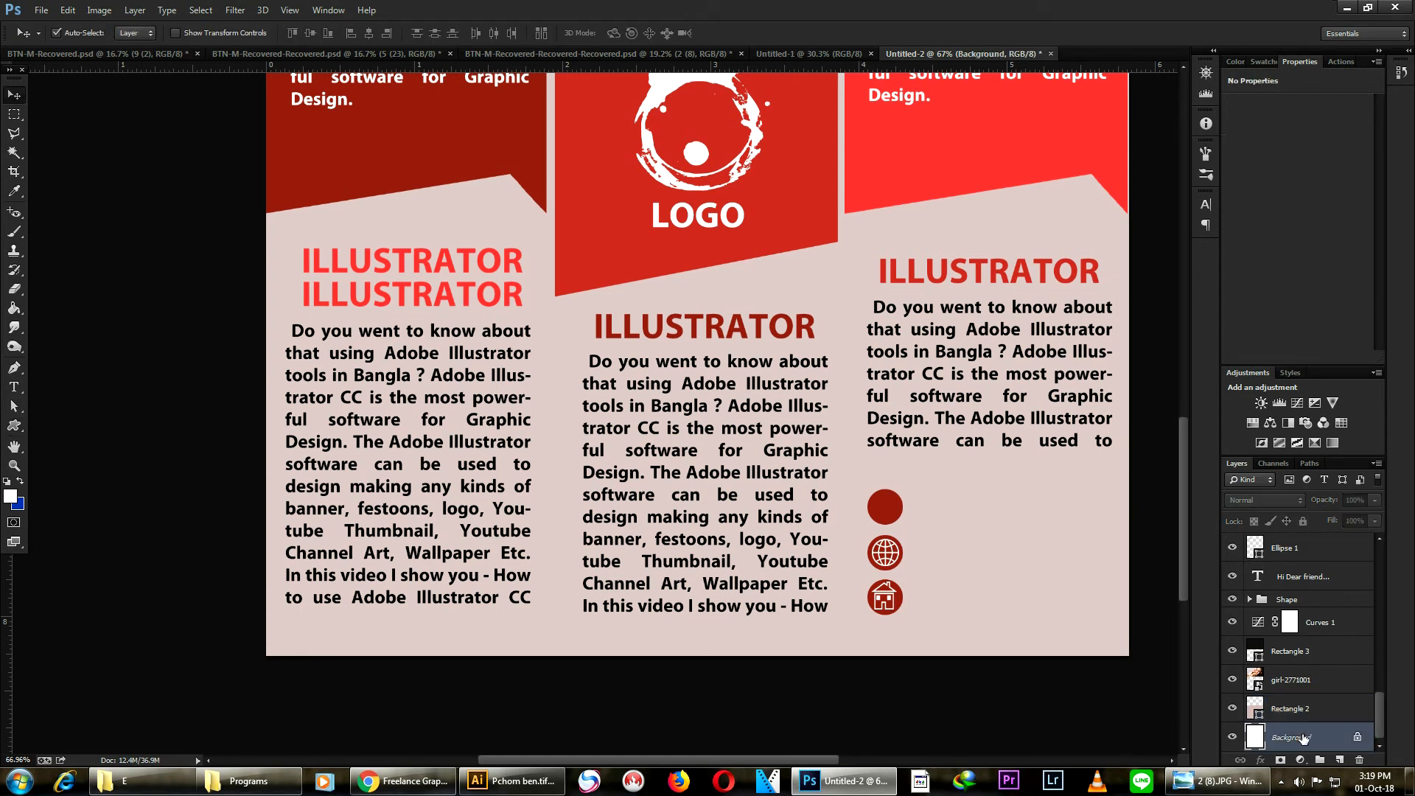
- Browse the custom shape picker for a suitable icon
left_click(14, 433)
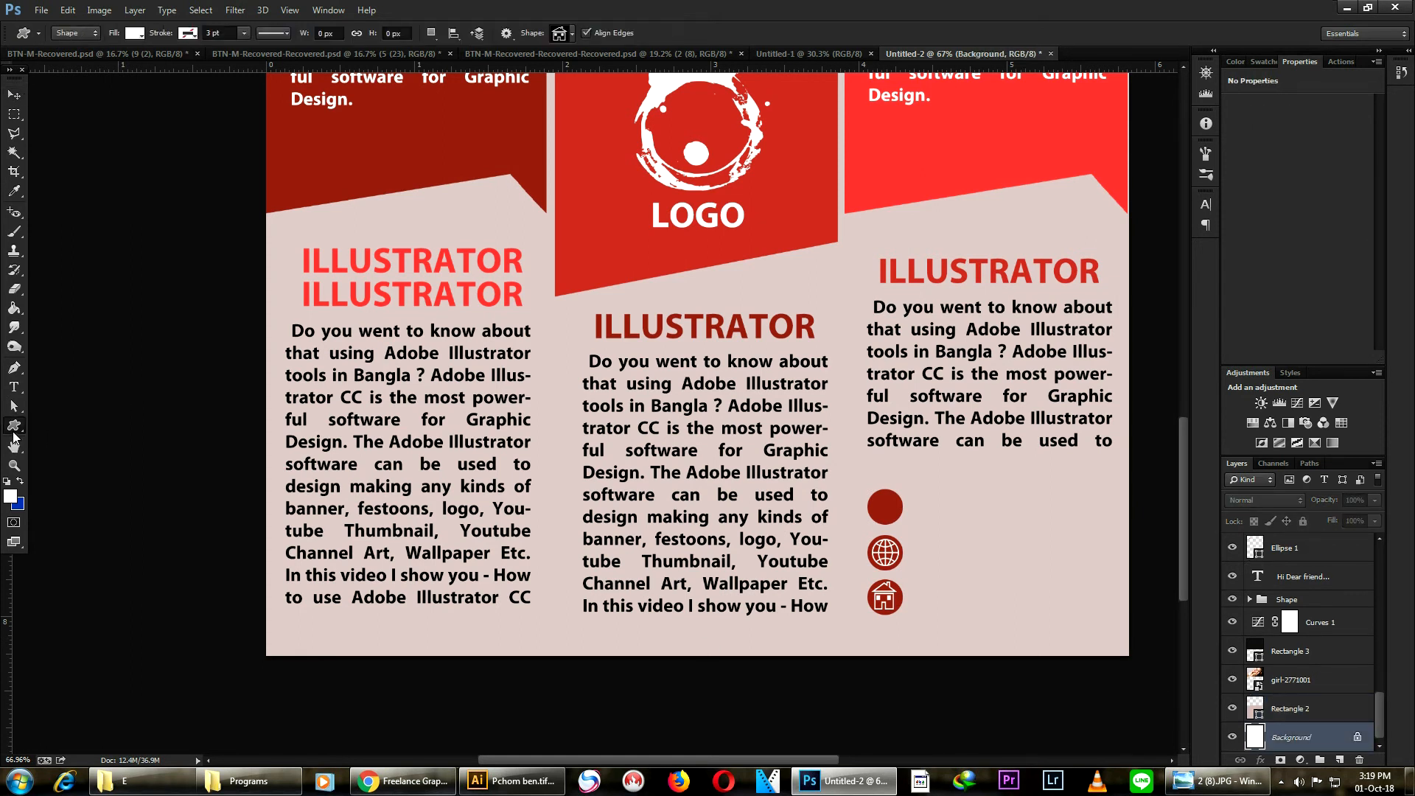
left_click(573, 34)
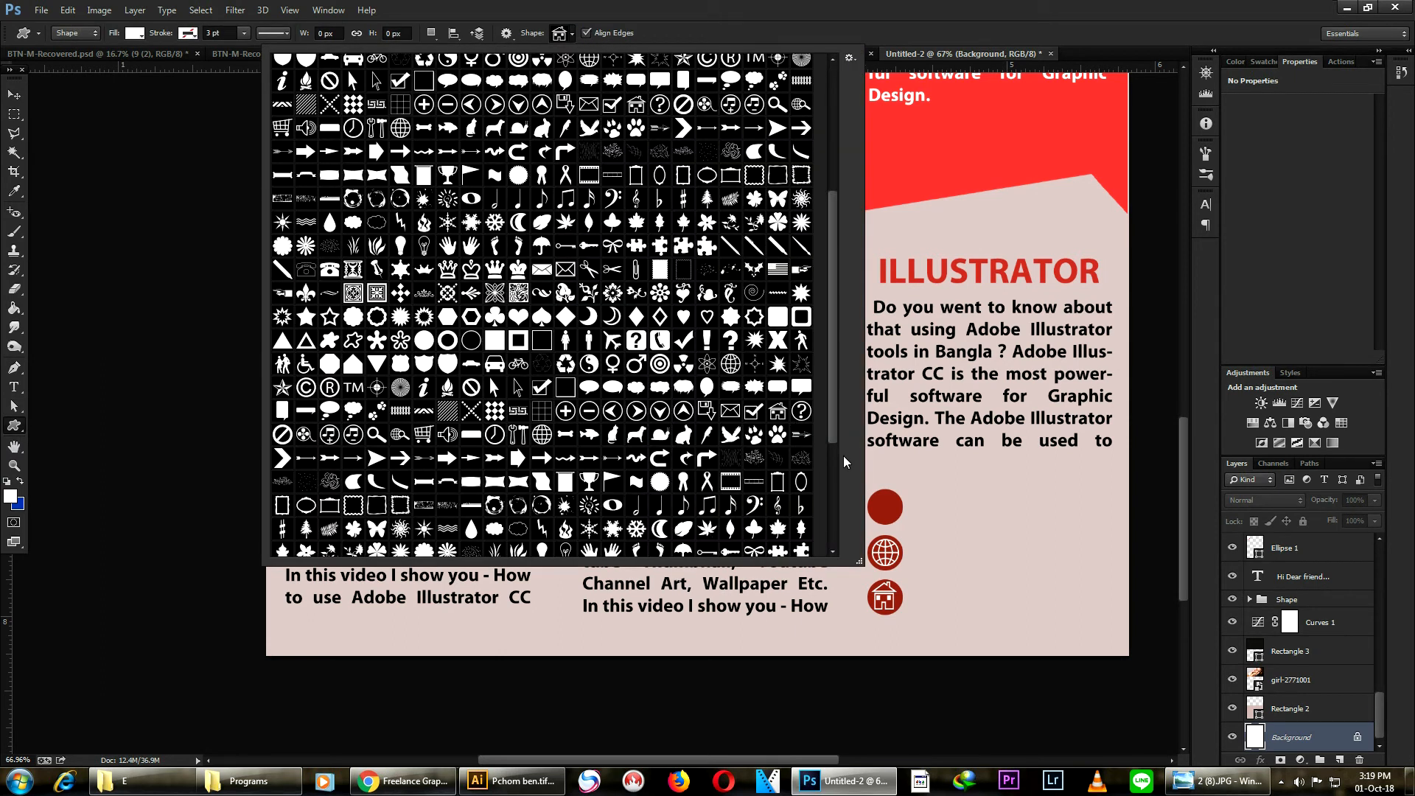
left_click_drag(833, 366, 835, 473)
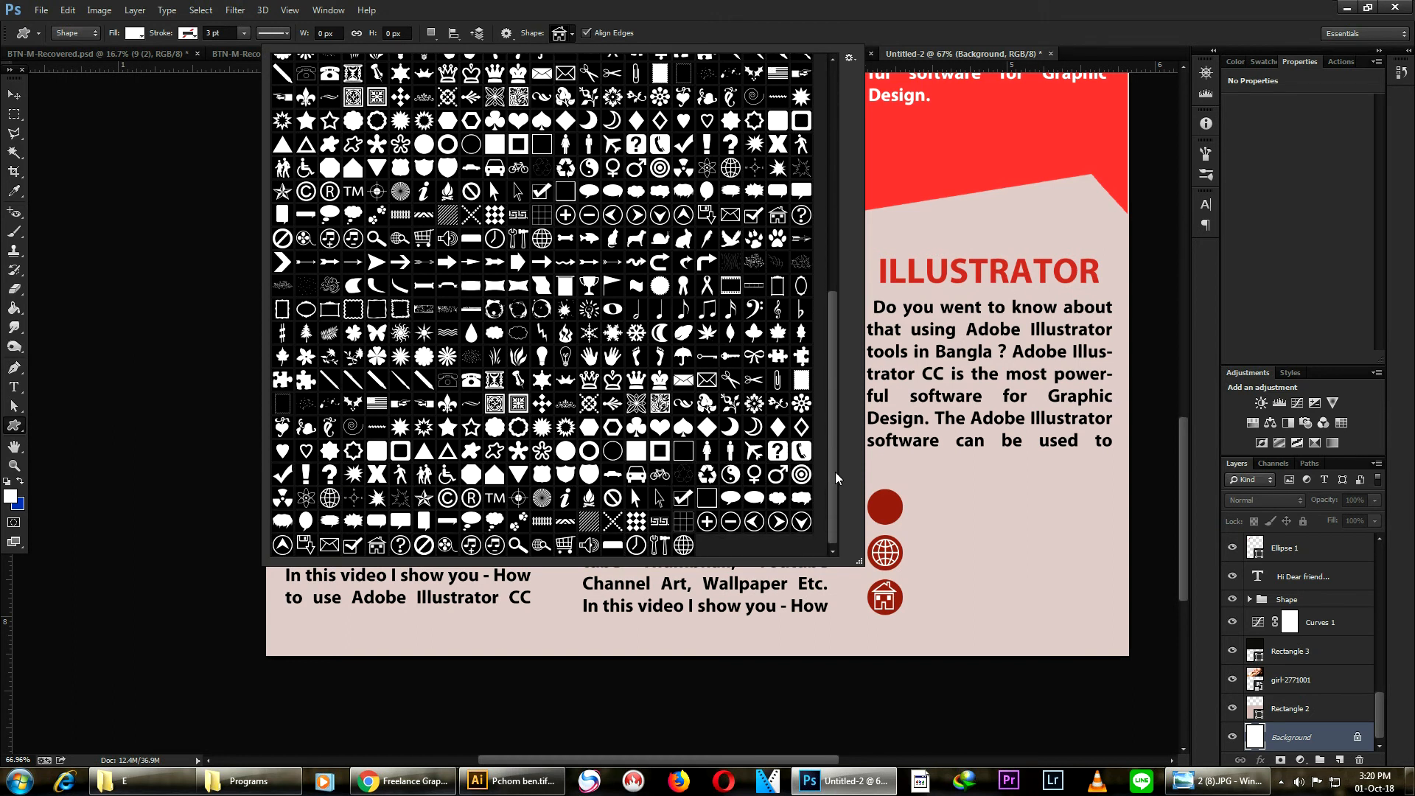
left_click_drag(835, 467, 843, 451)
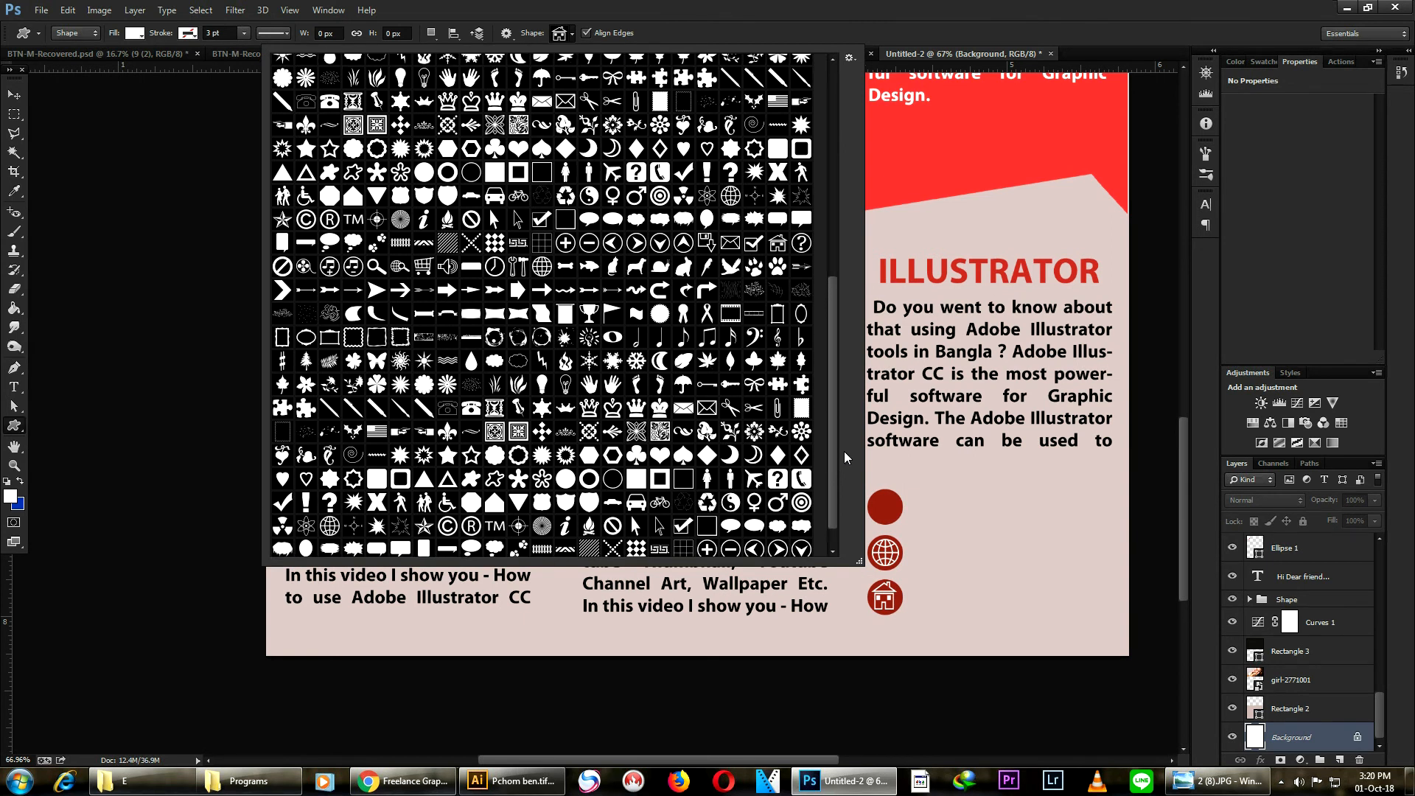
left_click_drag(843, 451, 837, 276)
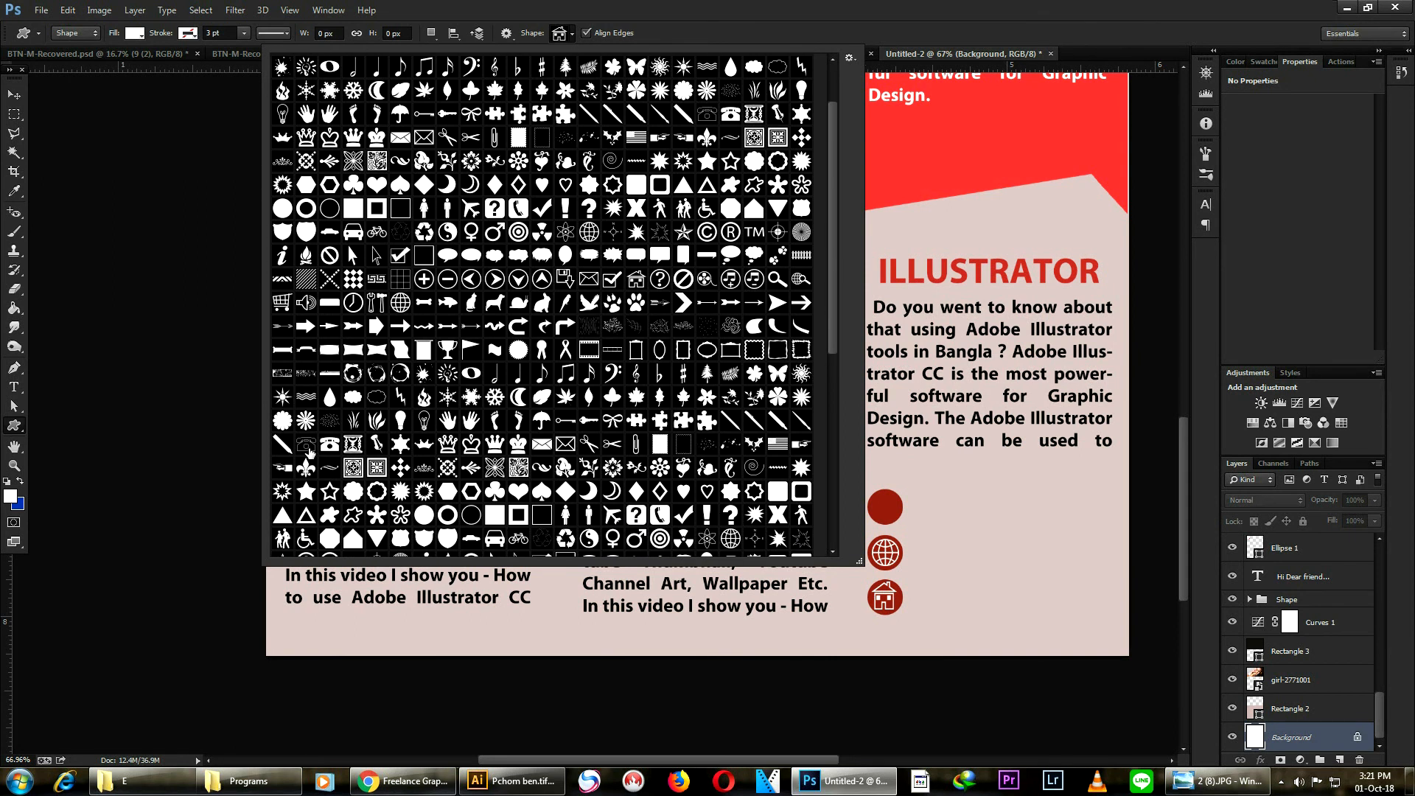
scroll(309, 451, "down", 5)
left_click(31, 34)
left_click(4, 465)
left_click(572, 32)
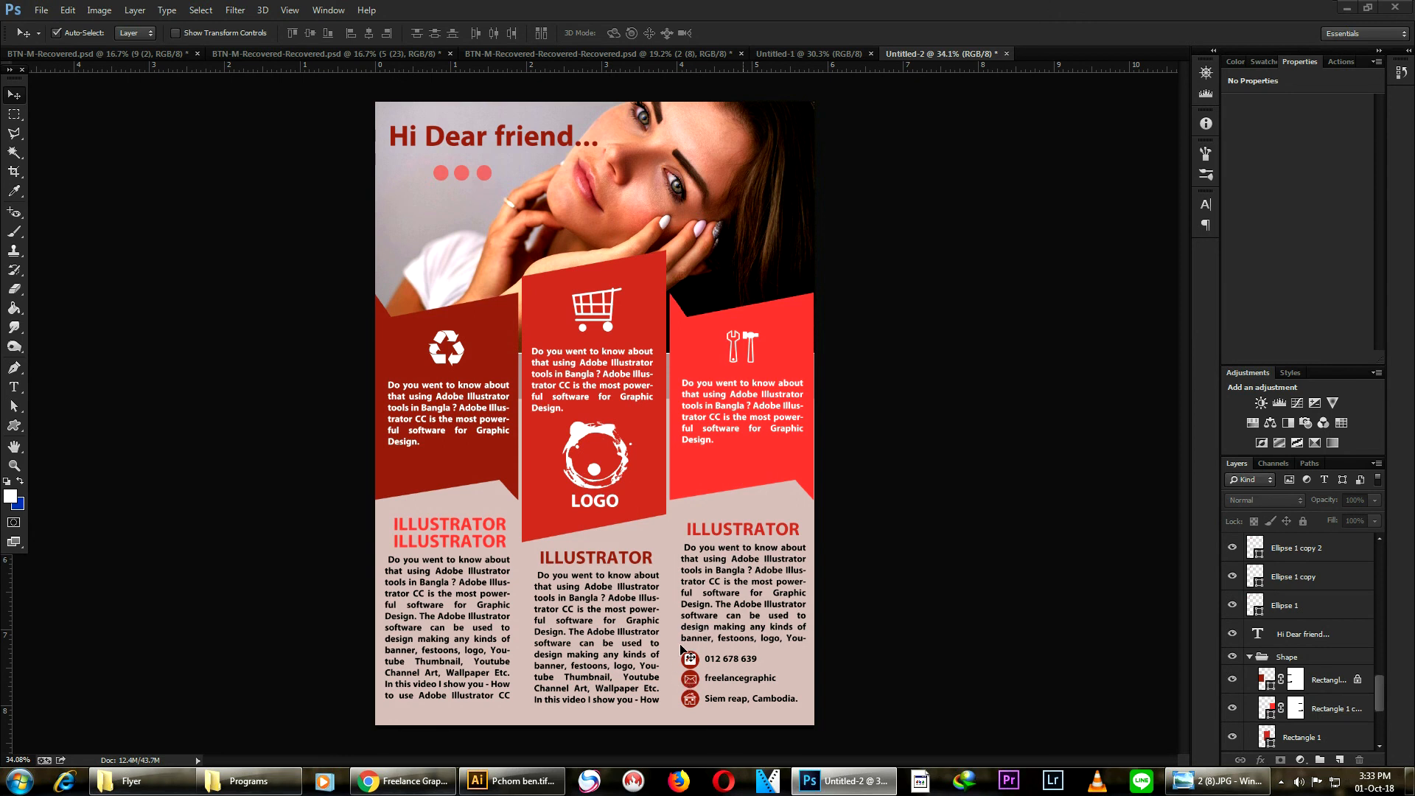
- Review the whole flyer at several zoom levels
scroll(737, 627, "up", 4)
left_click_drag(737, 616, 712, 463)
left_click_drag(577, 414, 664, 440)
scroll(751, 468, "down", 4)
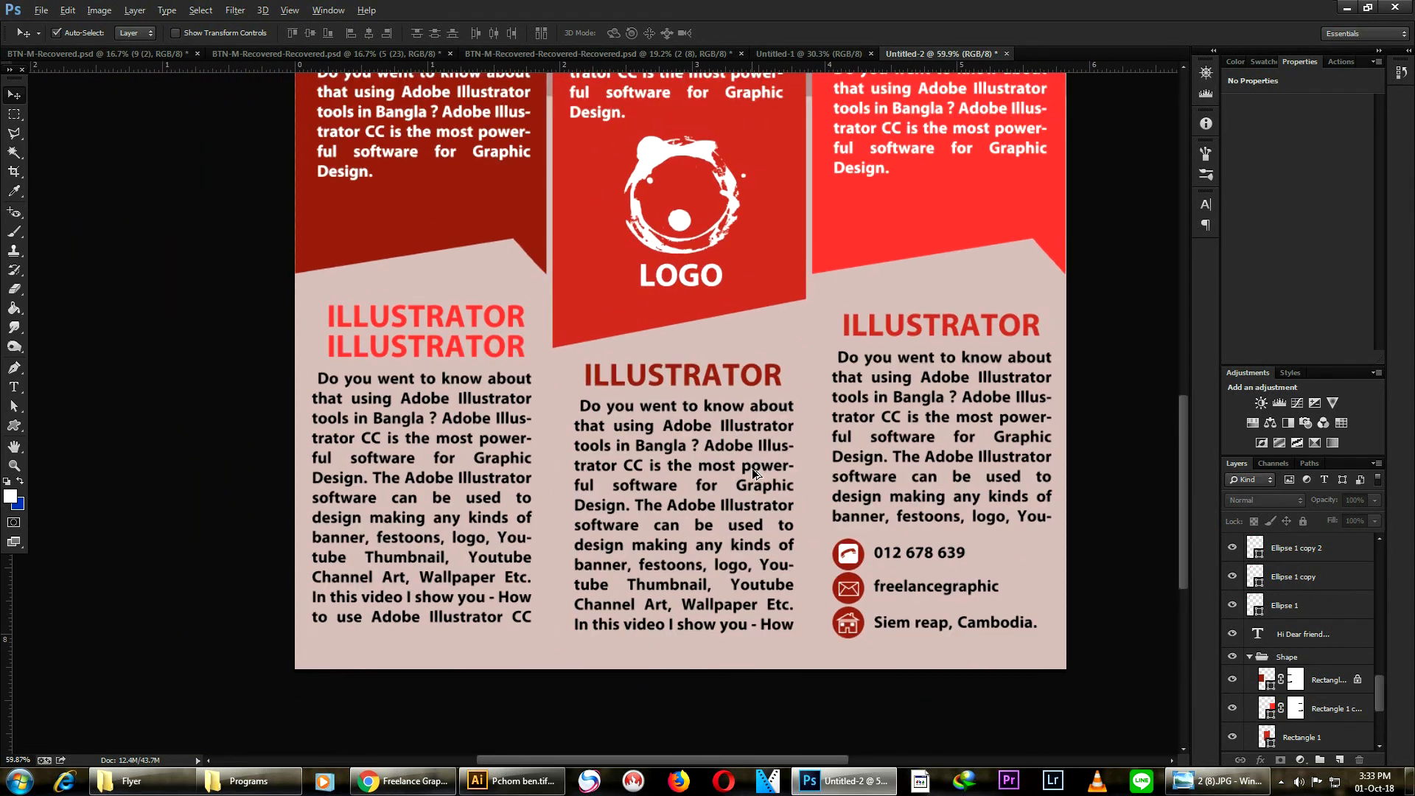
scroll(755, 475, "up", 2)
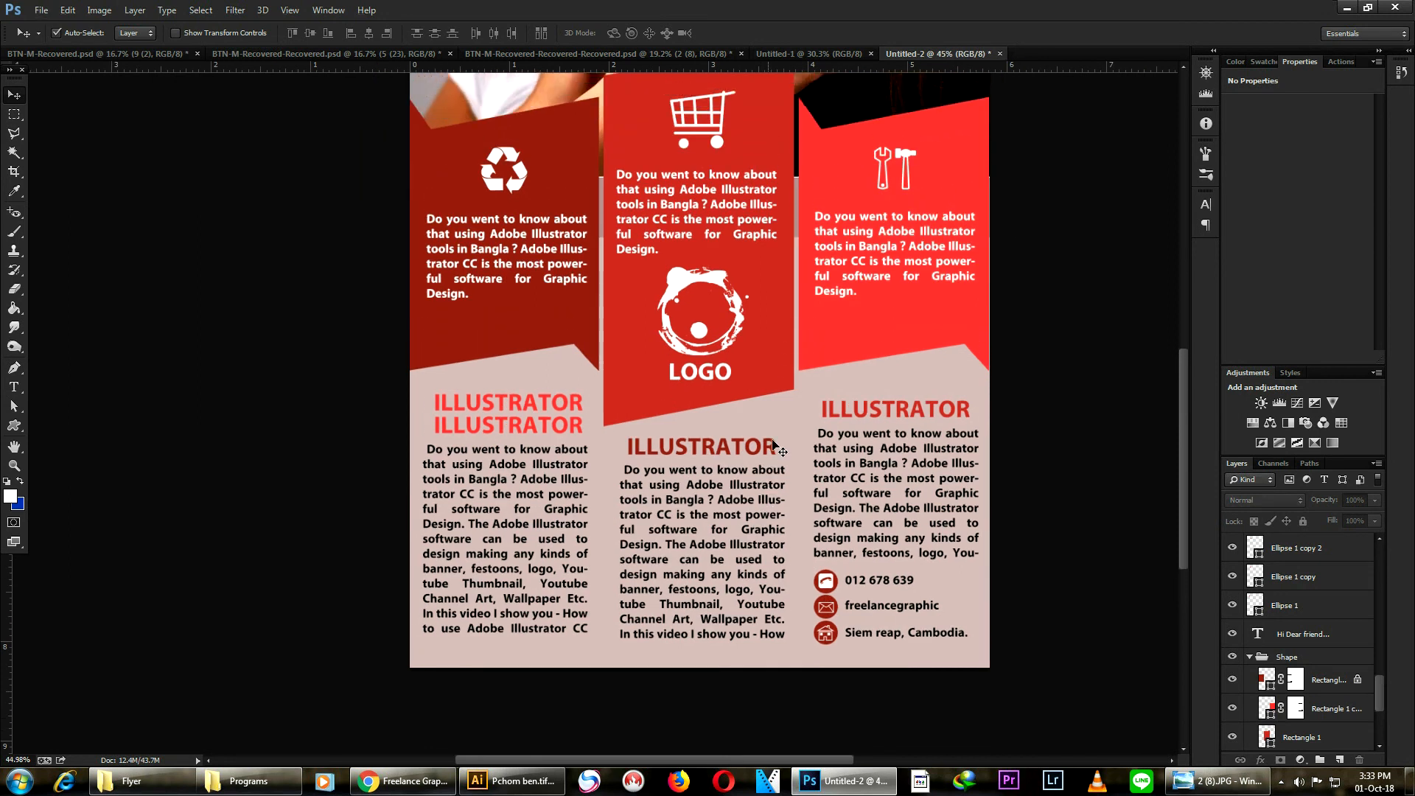
scroll(766, 434, "up", 2)
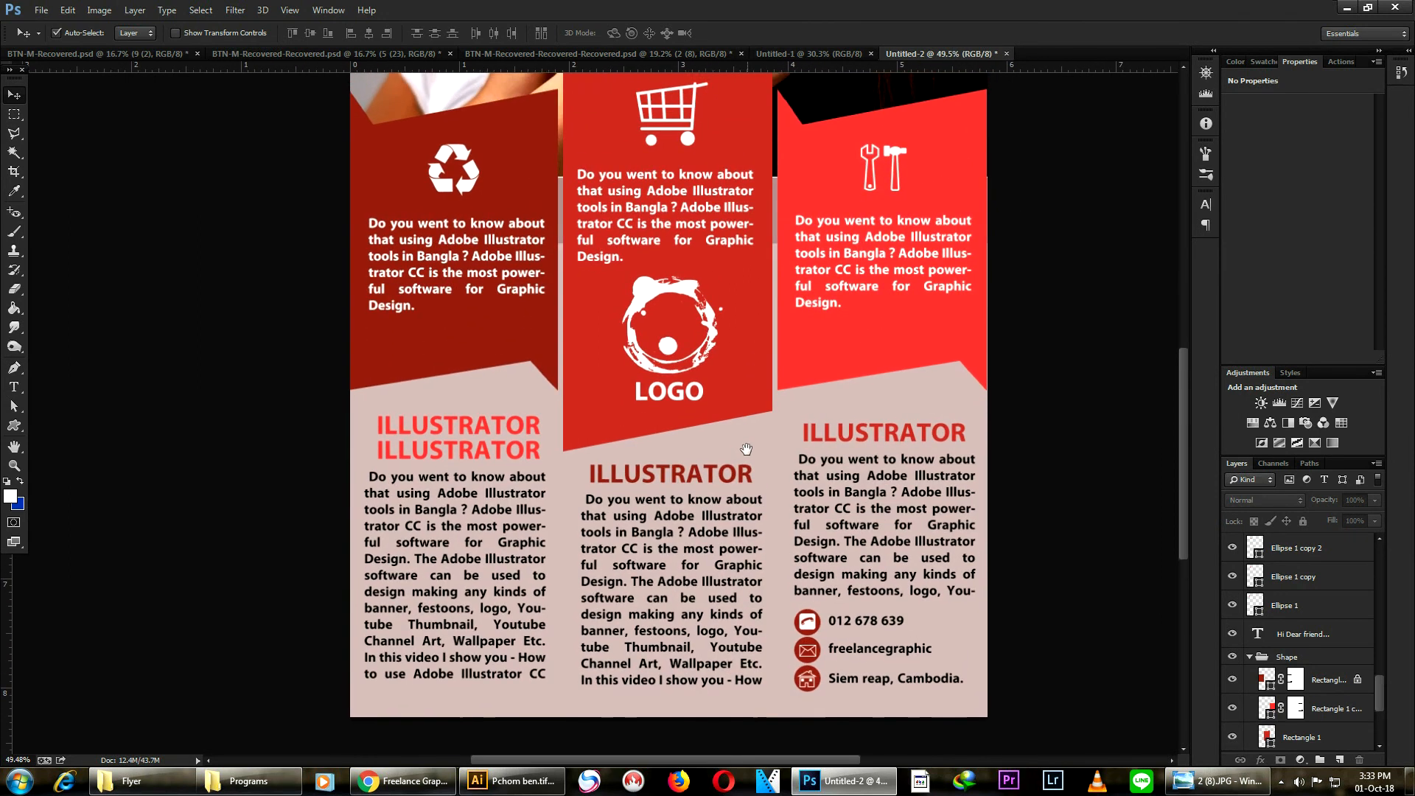
scroll(752, 432, "up", 3)
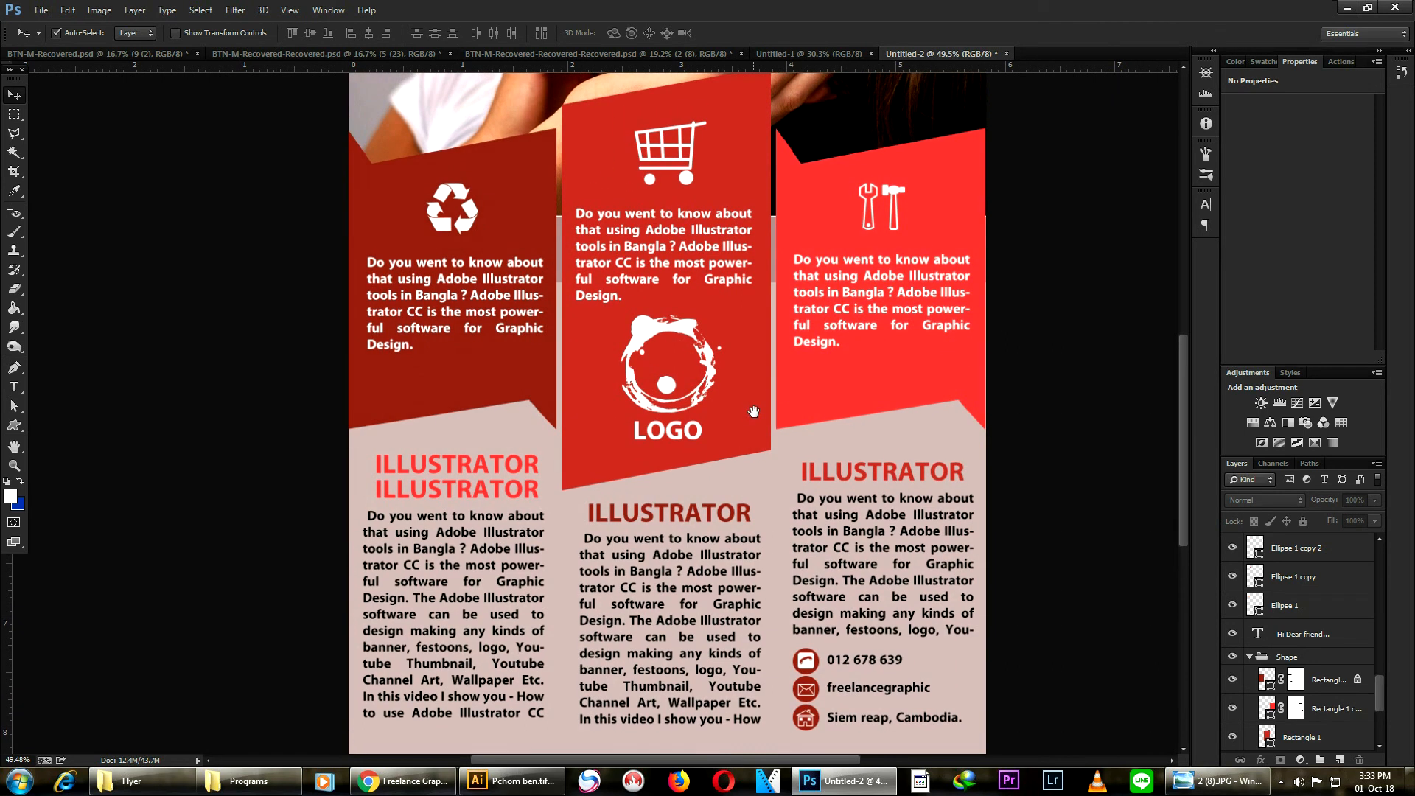
scroll(758, 436, "up", 5)
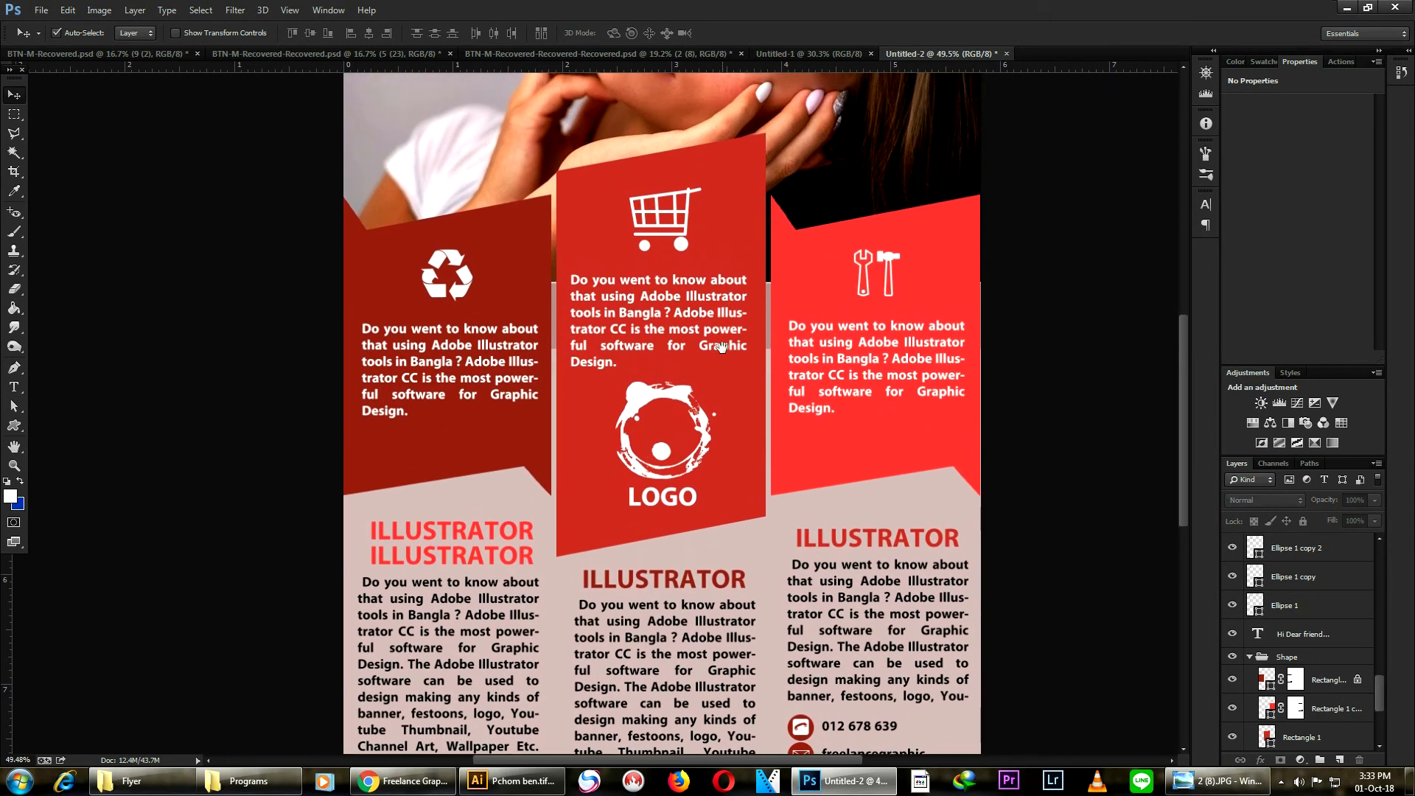
scroll(715, 422, "up", 5)
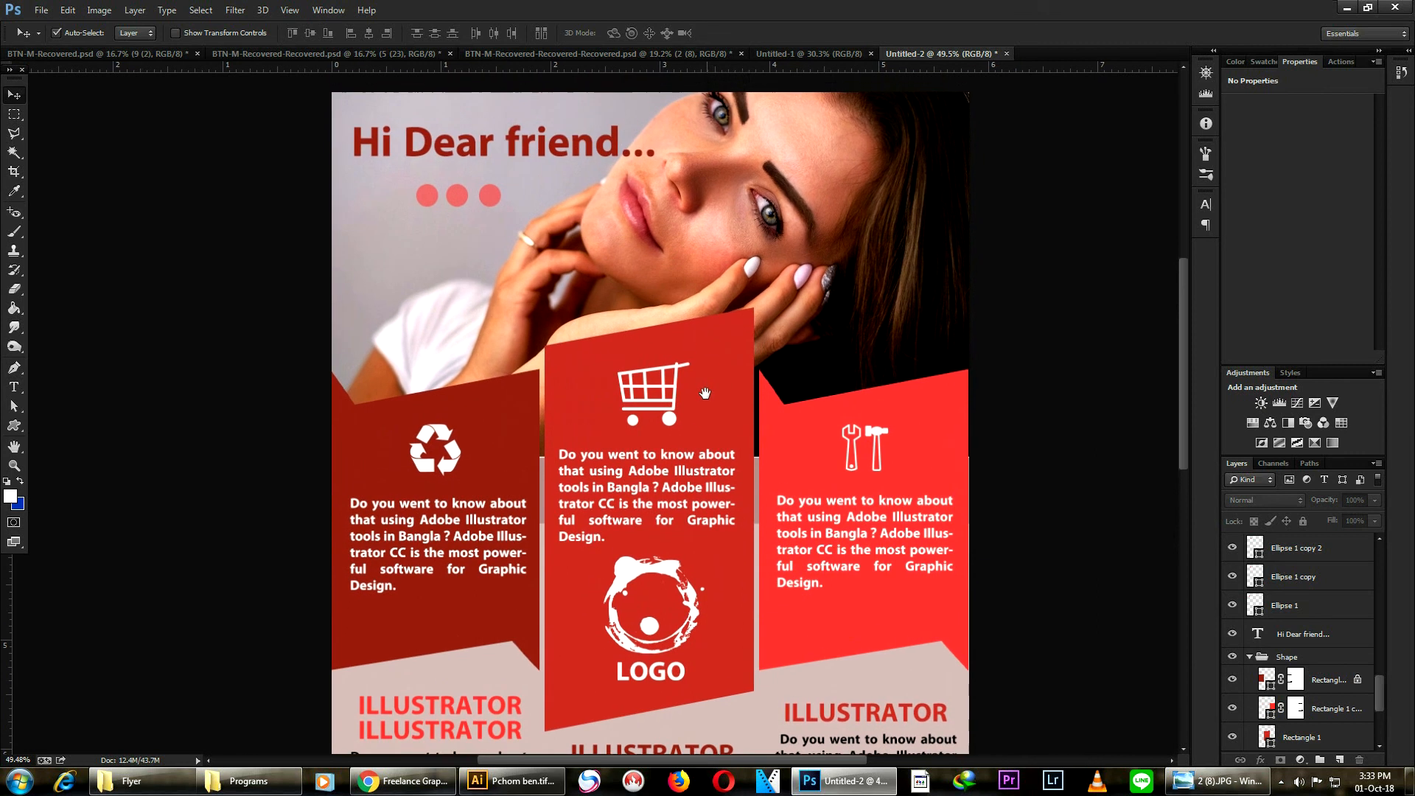
scroll(705, 250, "down", 3)
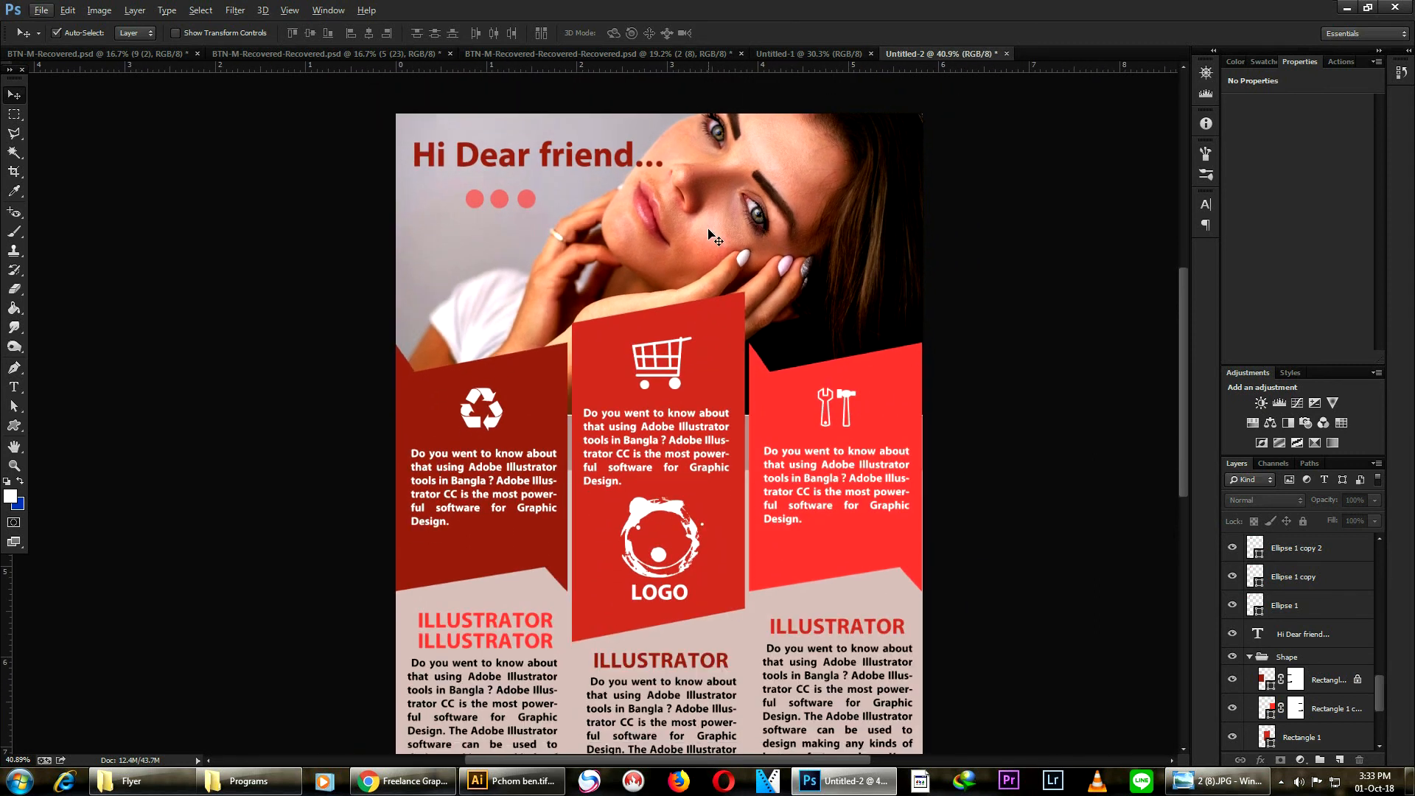
scroll(706, 237, "down", 1)
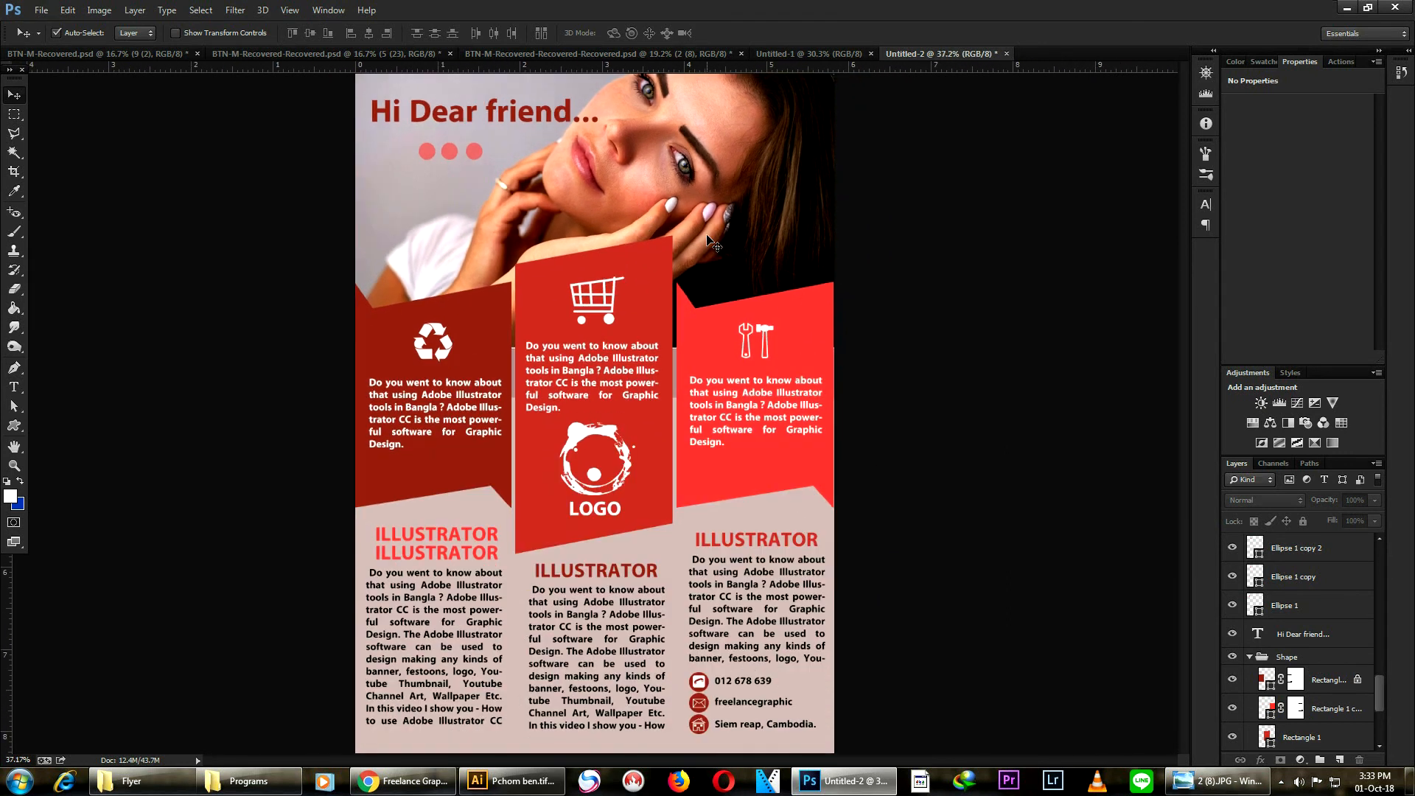